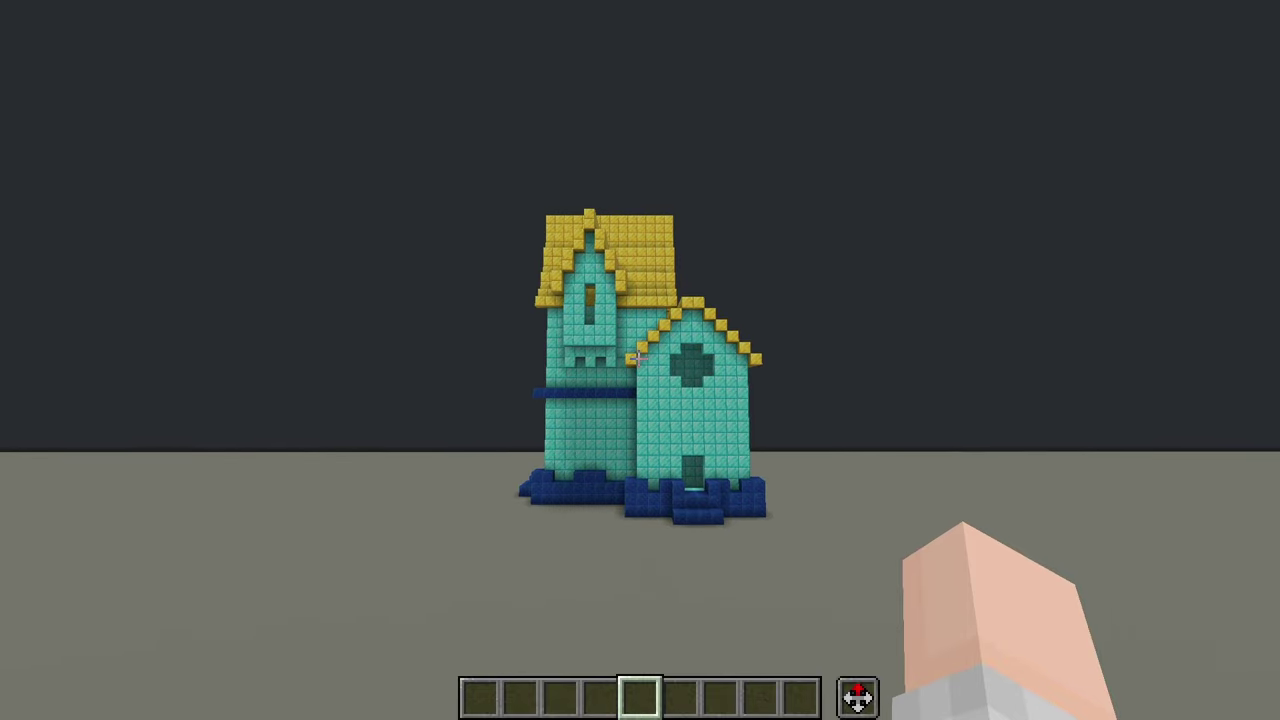
Open the editor in front of the house and replace all its turquoise wall blocks with Andesite
key("Shift_R")
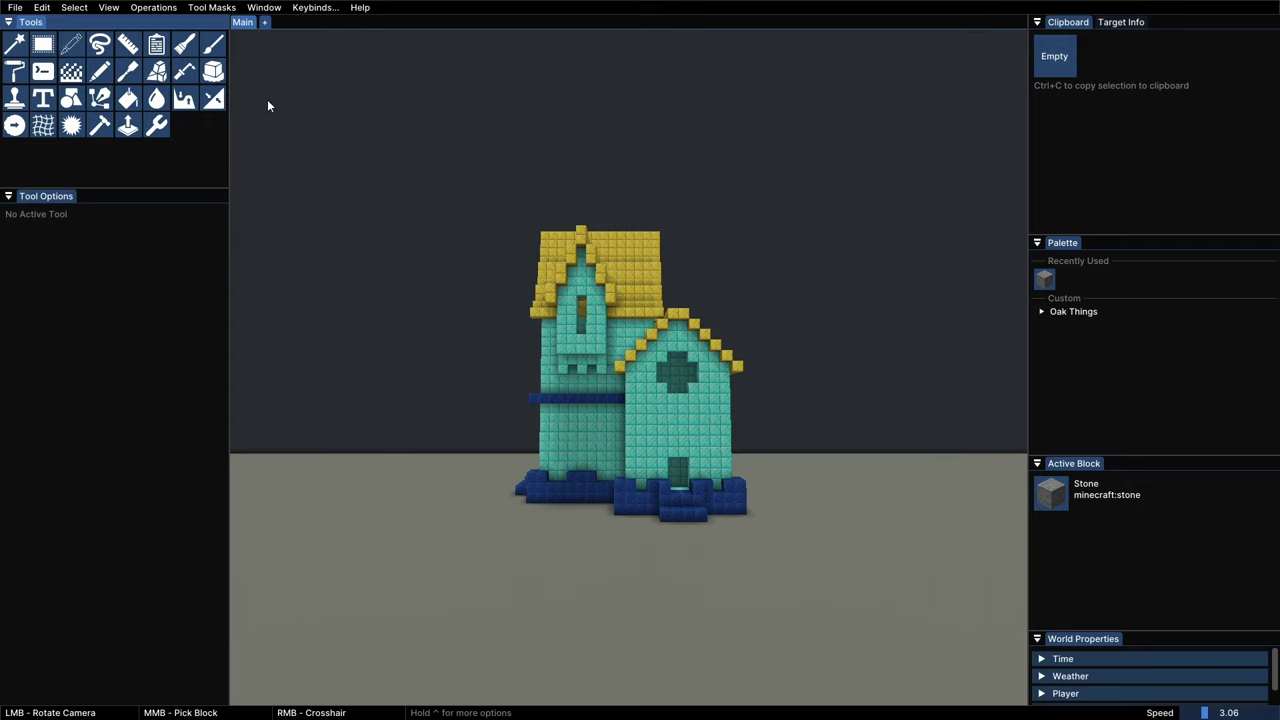
left_click_drag(634, 395, 628, 435, "ctrl")
scroll(545, 410, "down", 2)
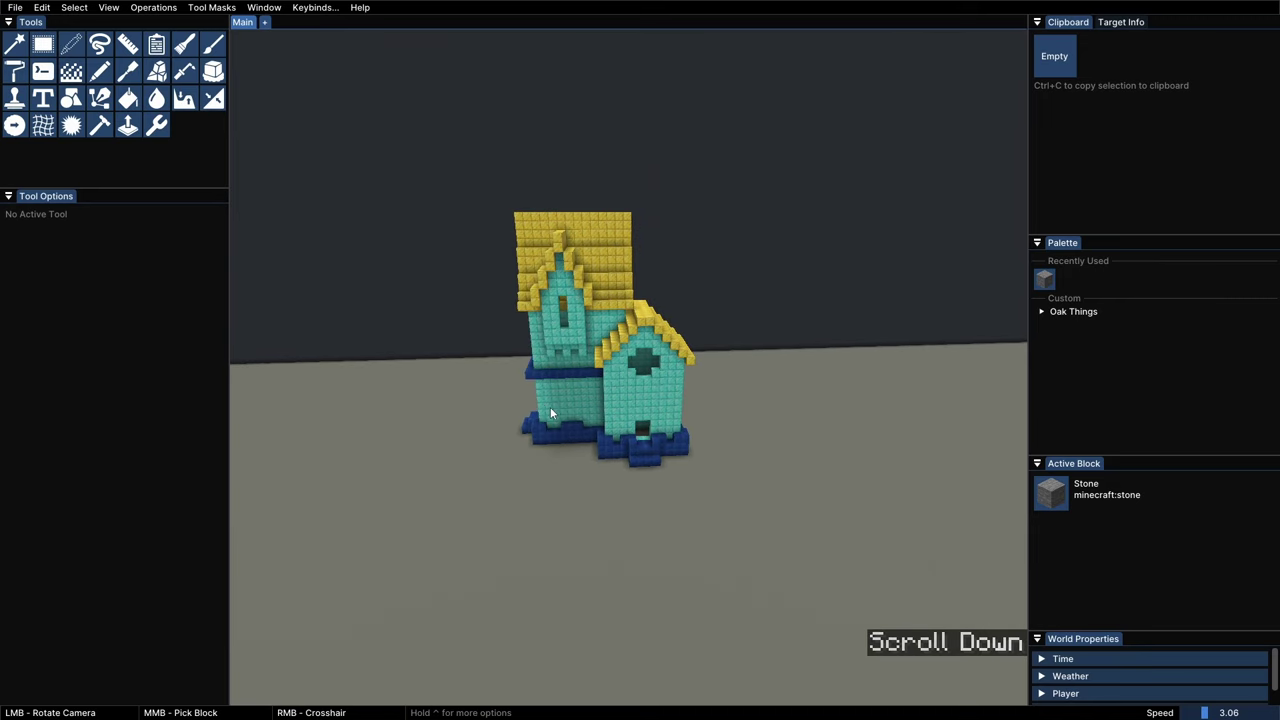
scroll(565, 408, "up", 2)
scroll(575, 385, "down", 2)
scroll(573, 374, "up", 2)
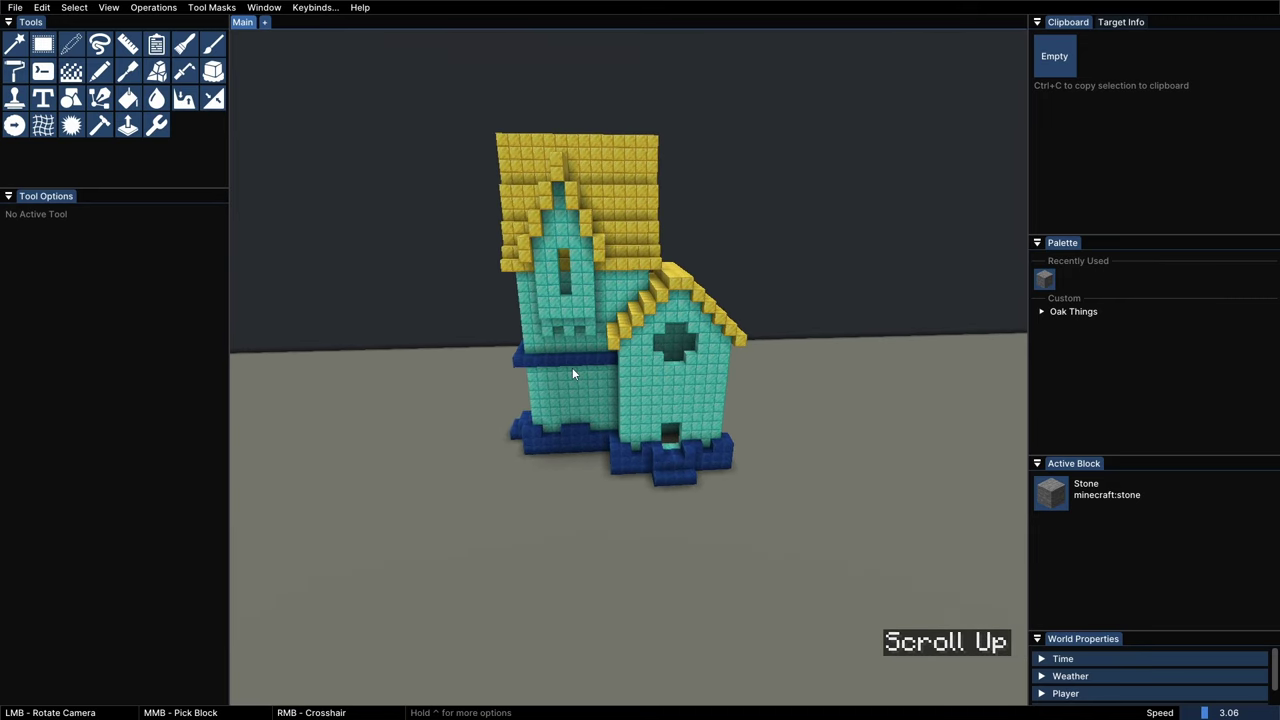
scroll(573, 374, "up", 2)
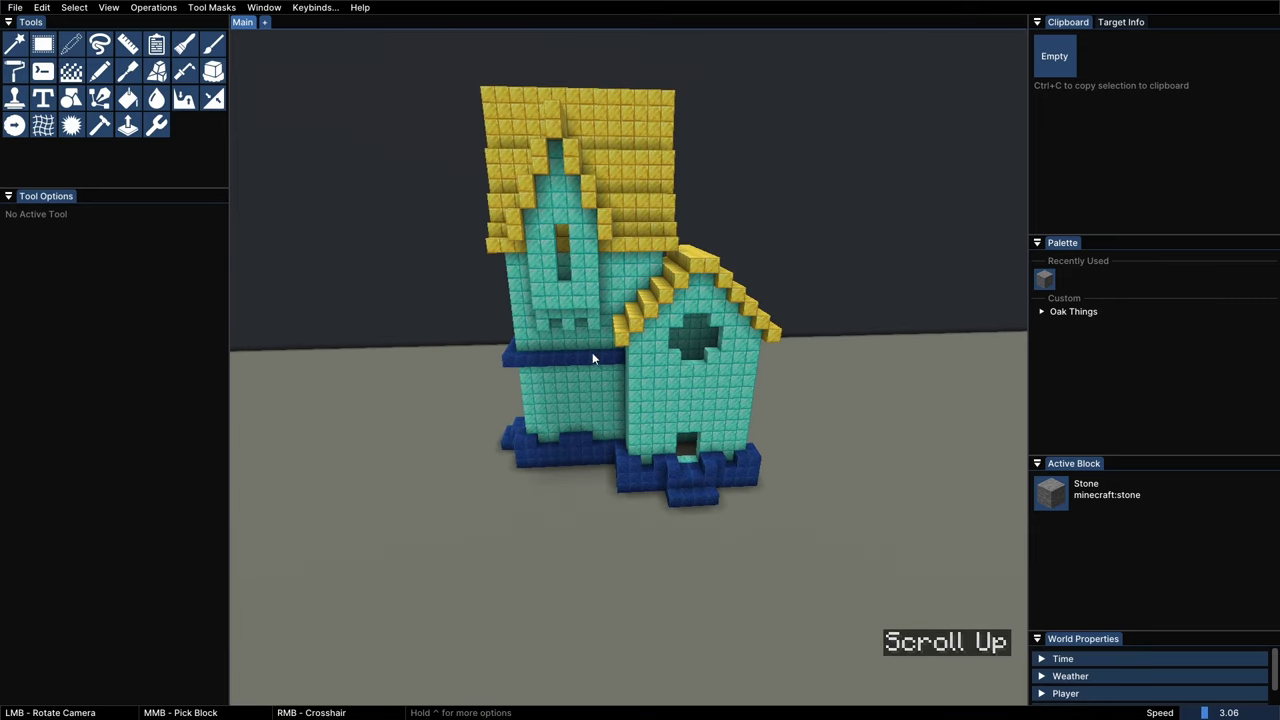
left_click(1062, 450)
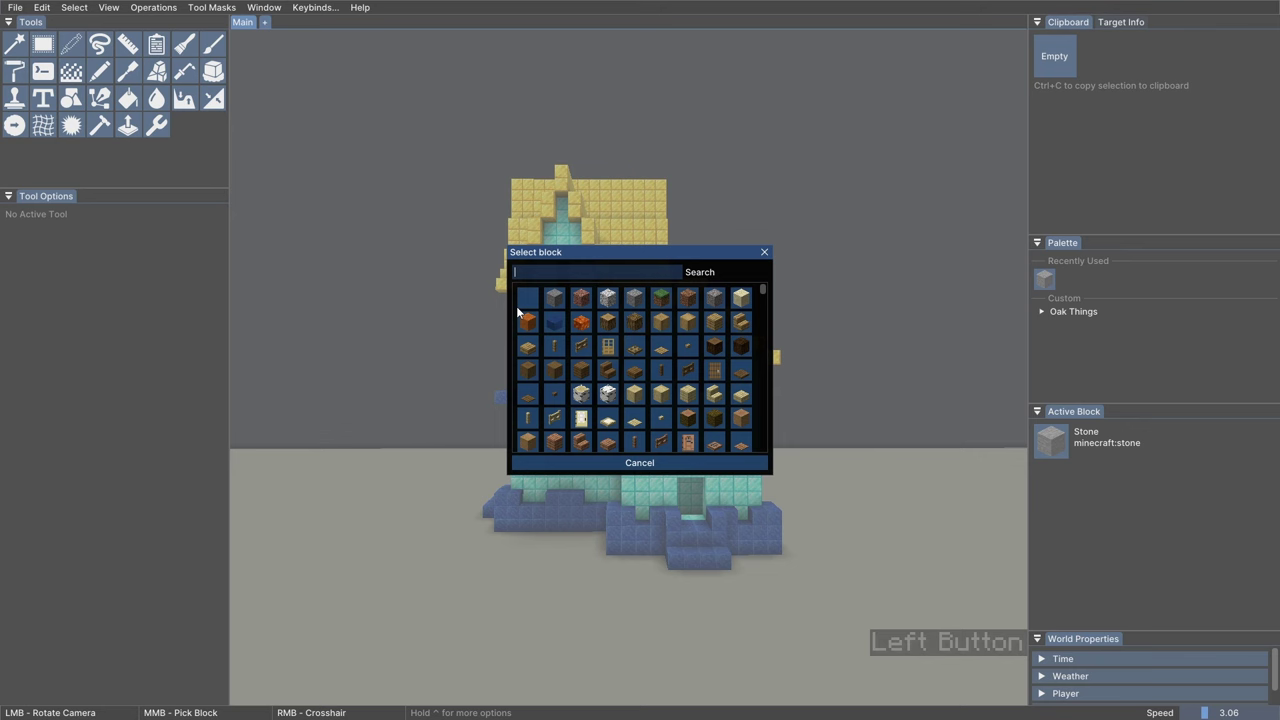
left_click(631, 300)
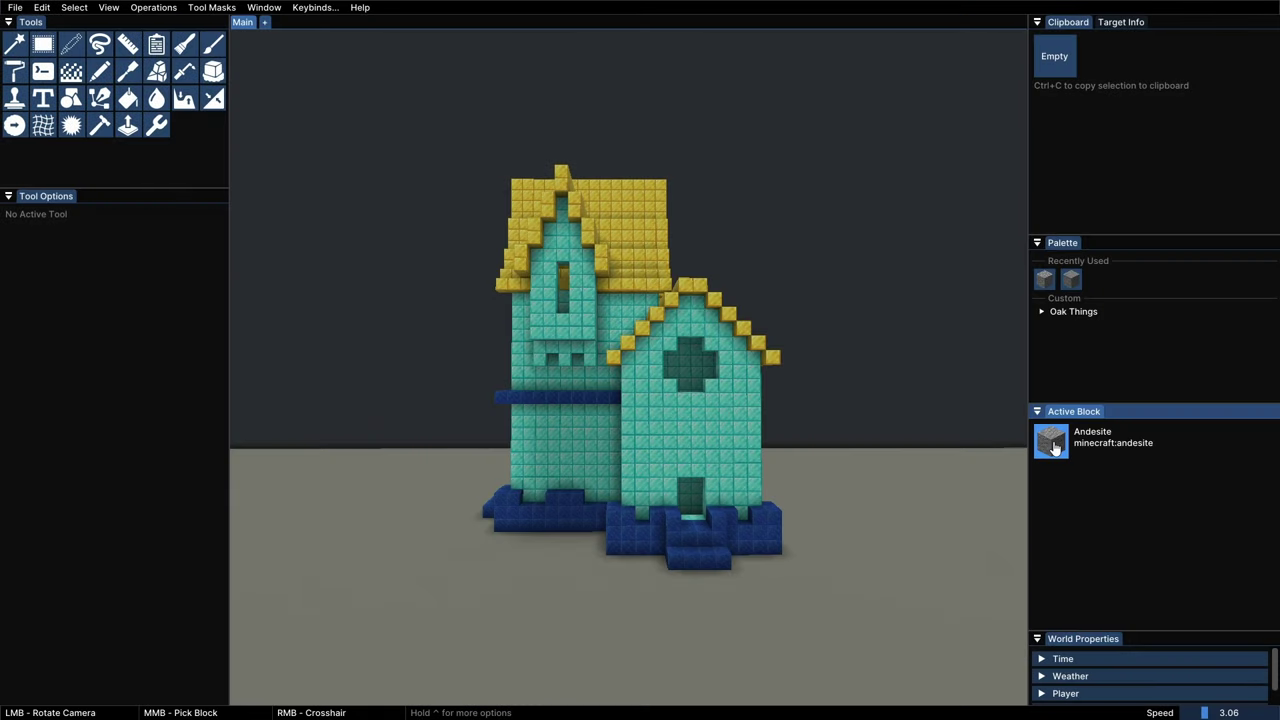
left_click_drag(1055, 449, 954, 438)
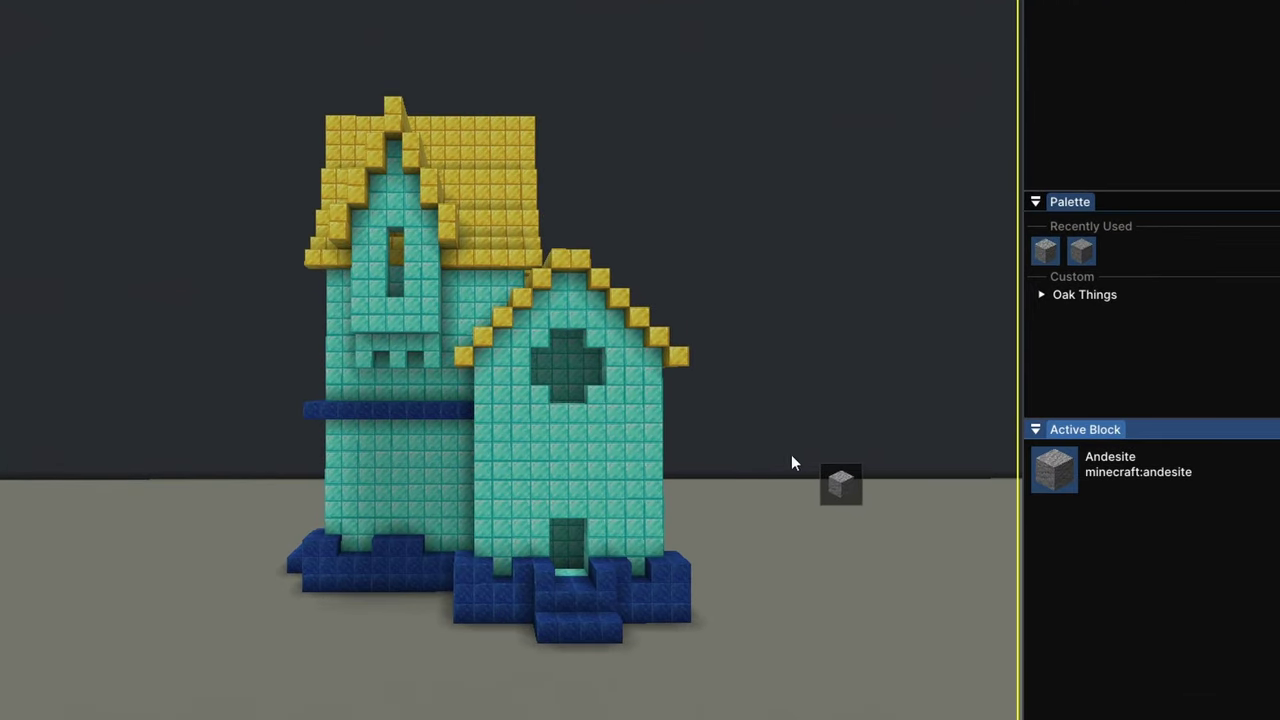
left_click_drag(791, 455, 581, 451)
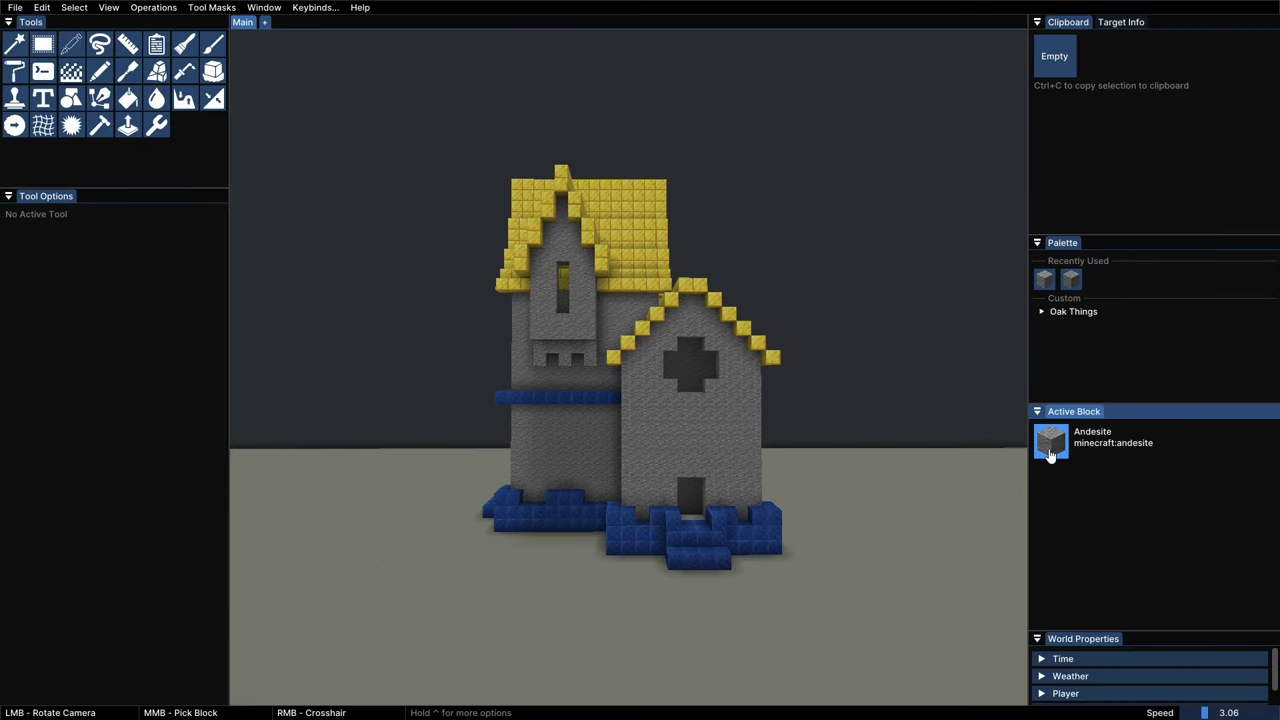
Search the blocks for "tuff", make Tuff Bricks the active block and replace the house's blue foundation blocks with it
left_click(1050, 447)
type("tuff")
left_click(633, 303)
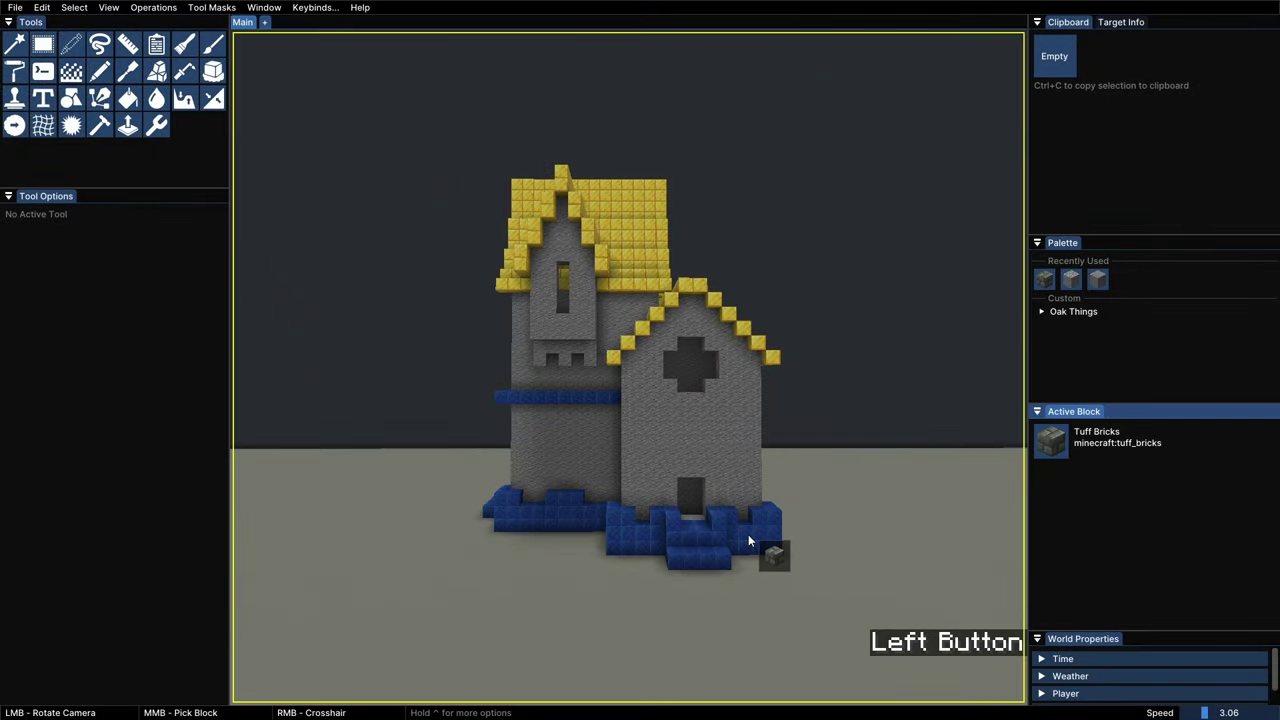
left_click(748, 535)
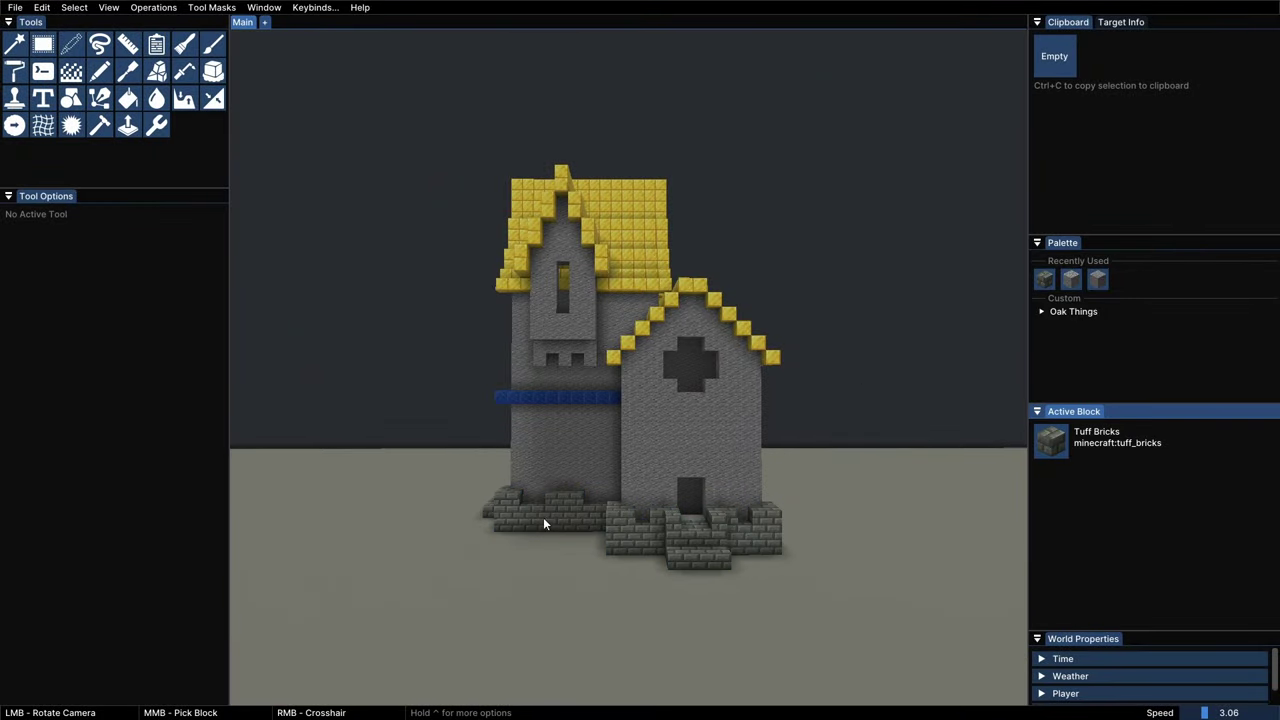
left_click_drag(600, 404, 518, 341)
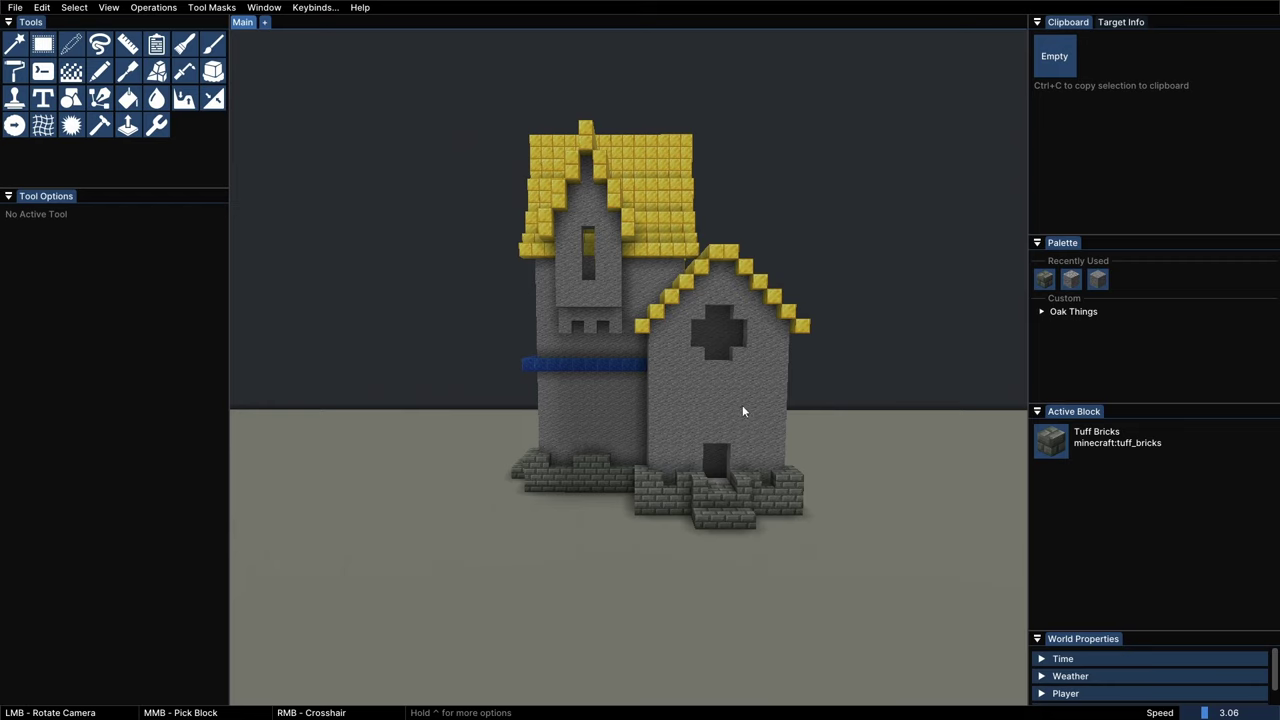
mouse_move(1062, 452)
left_mouse_down()
mouse_move(888, 419)
mouse_move(1082, 466)
left_mouse_up()
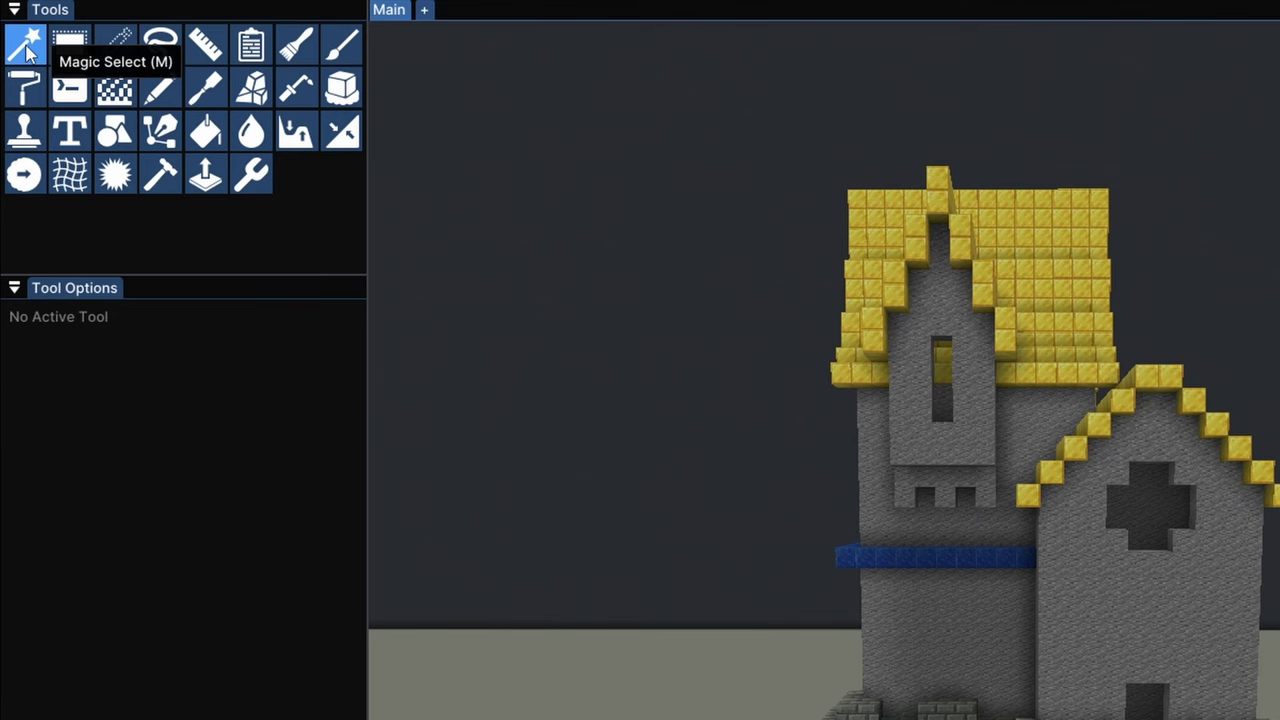
Magic-select the gold roof and the tuff brick foundation, and replace the selected blocks with Oxidized Cut Copper
left_click(26, 47)
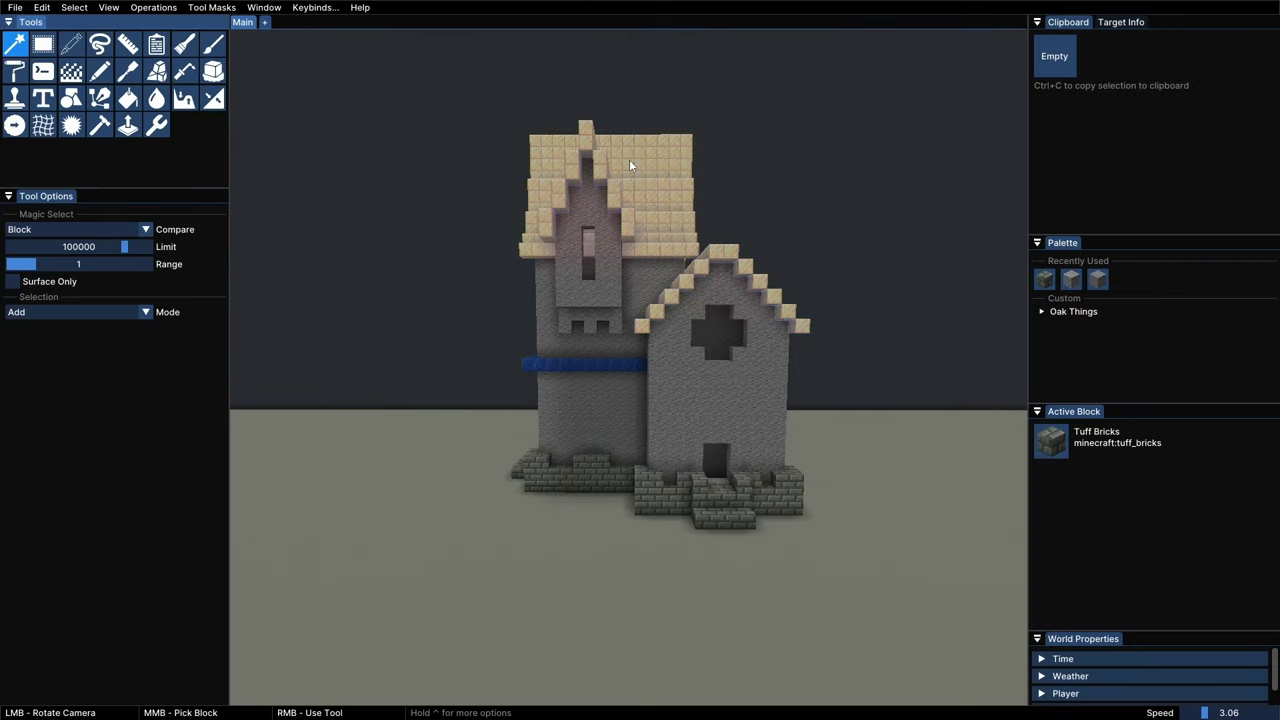
right_click(657, 218)
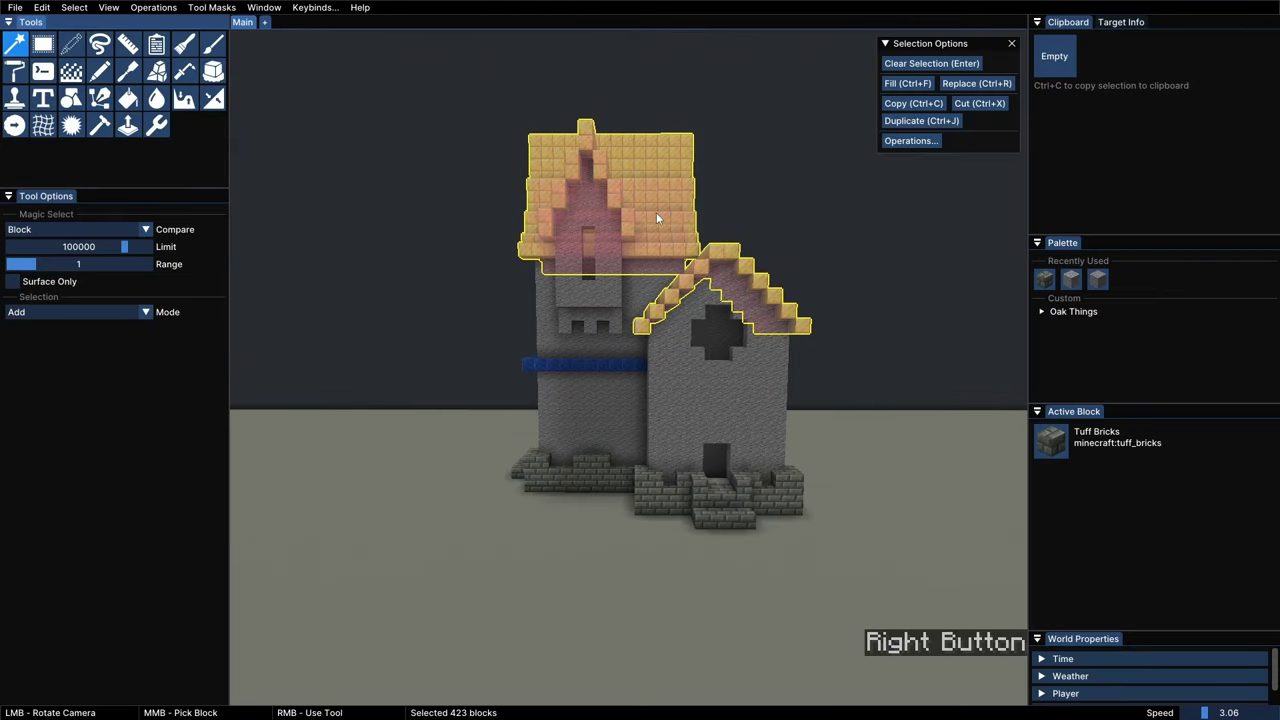
right_click(583, 482)
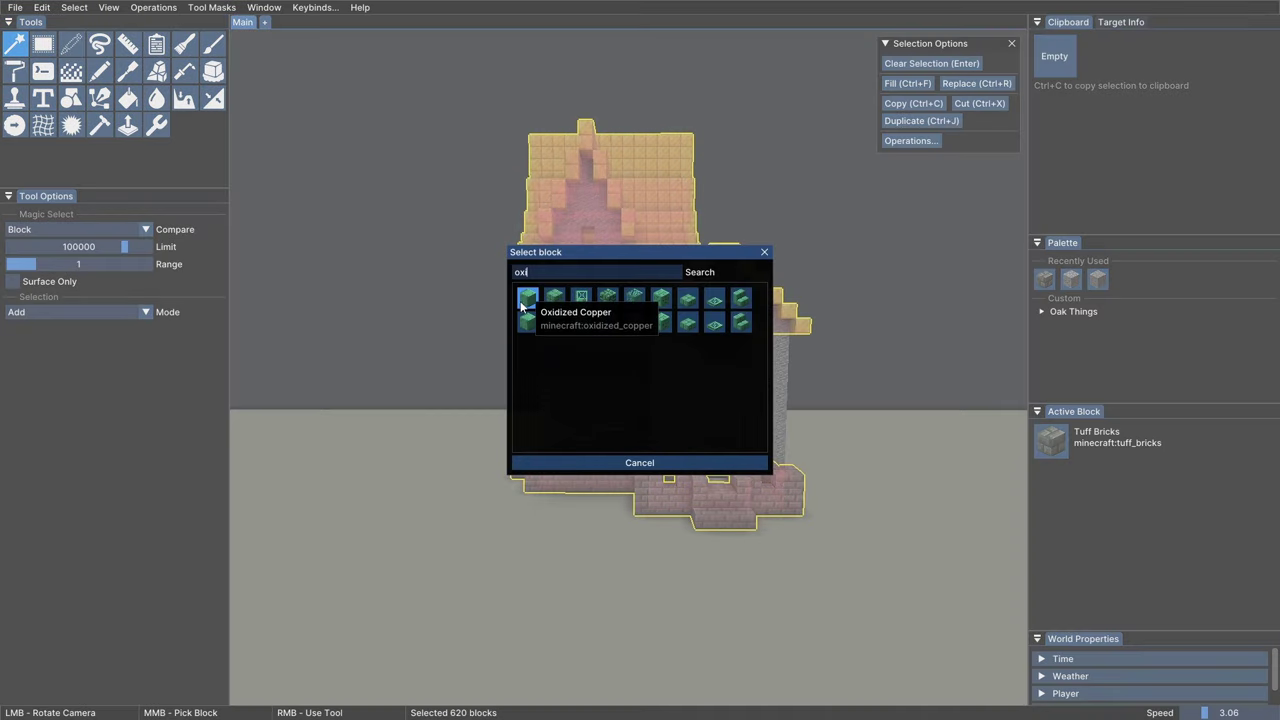
left_click(526, 300)
left_click_drag(1051, 441, 684, 404)
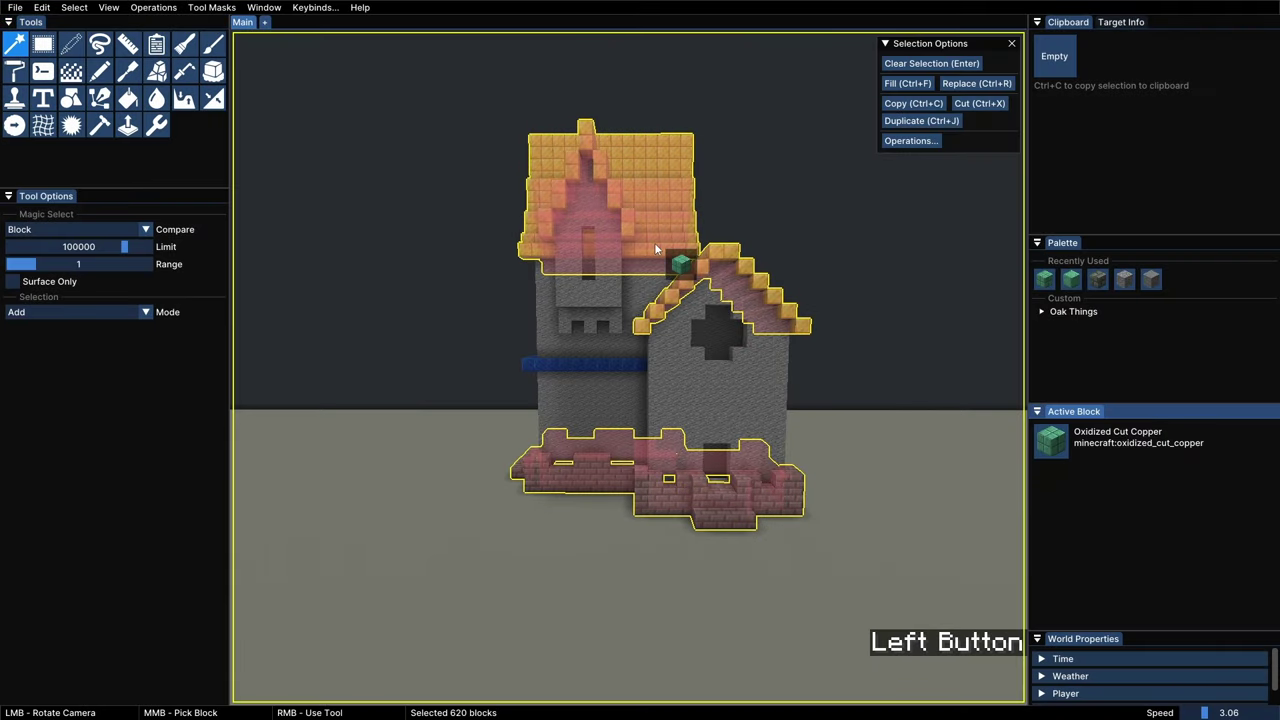
left_click_drag(654, 242, 654, 242)
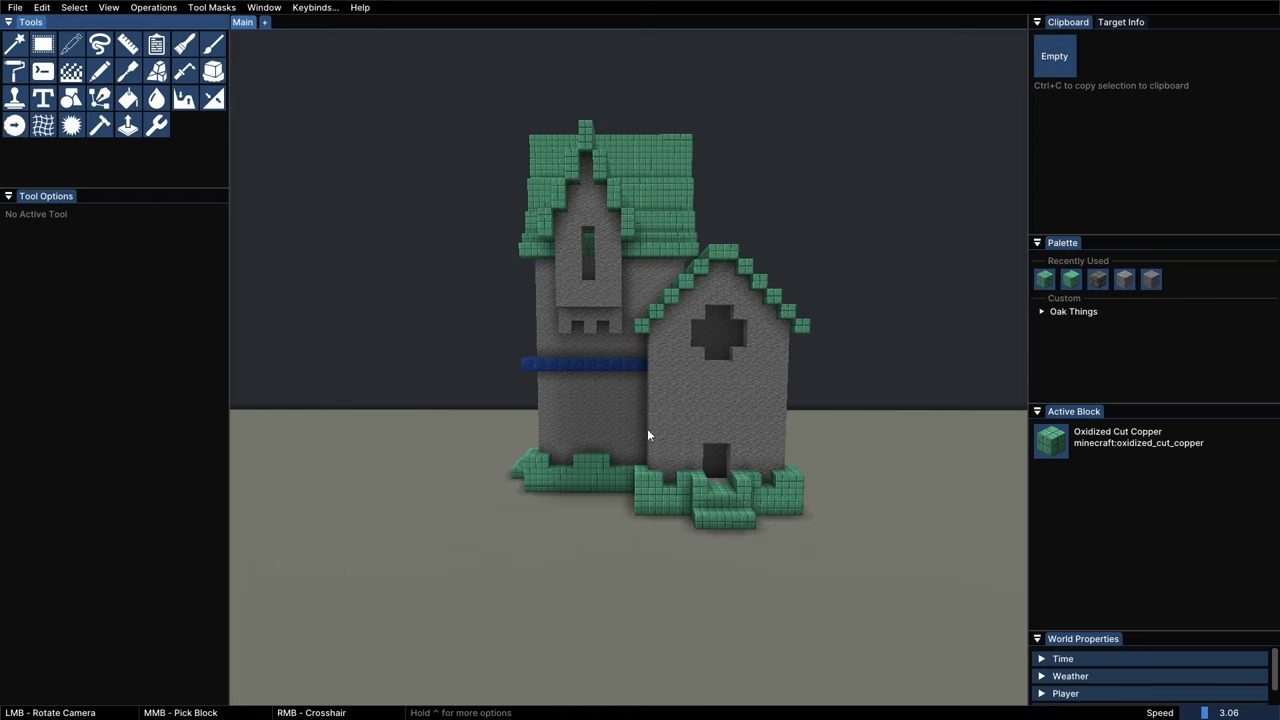
Magic-select the copper roof and foundation, and set the Painter to a cube brush with radius 4
key("1")
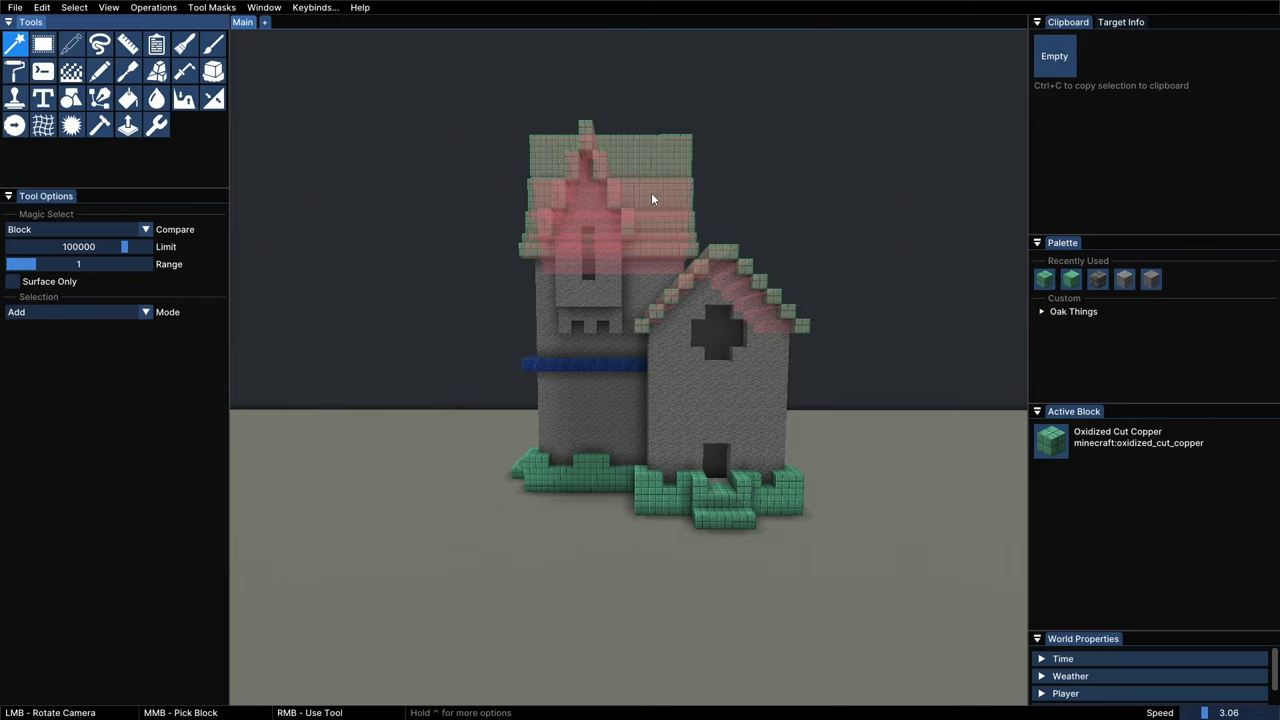
right_click(651, 194)
right_click(684, 501)
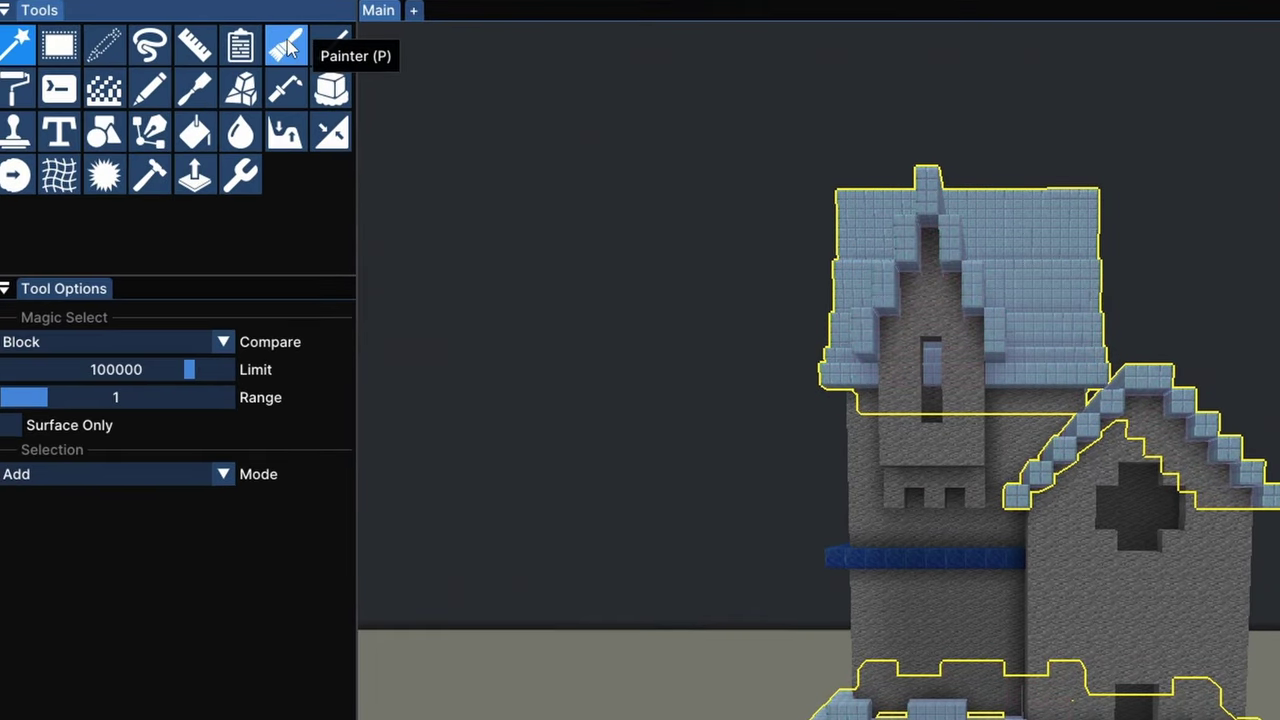
left_click(287, 47)
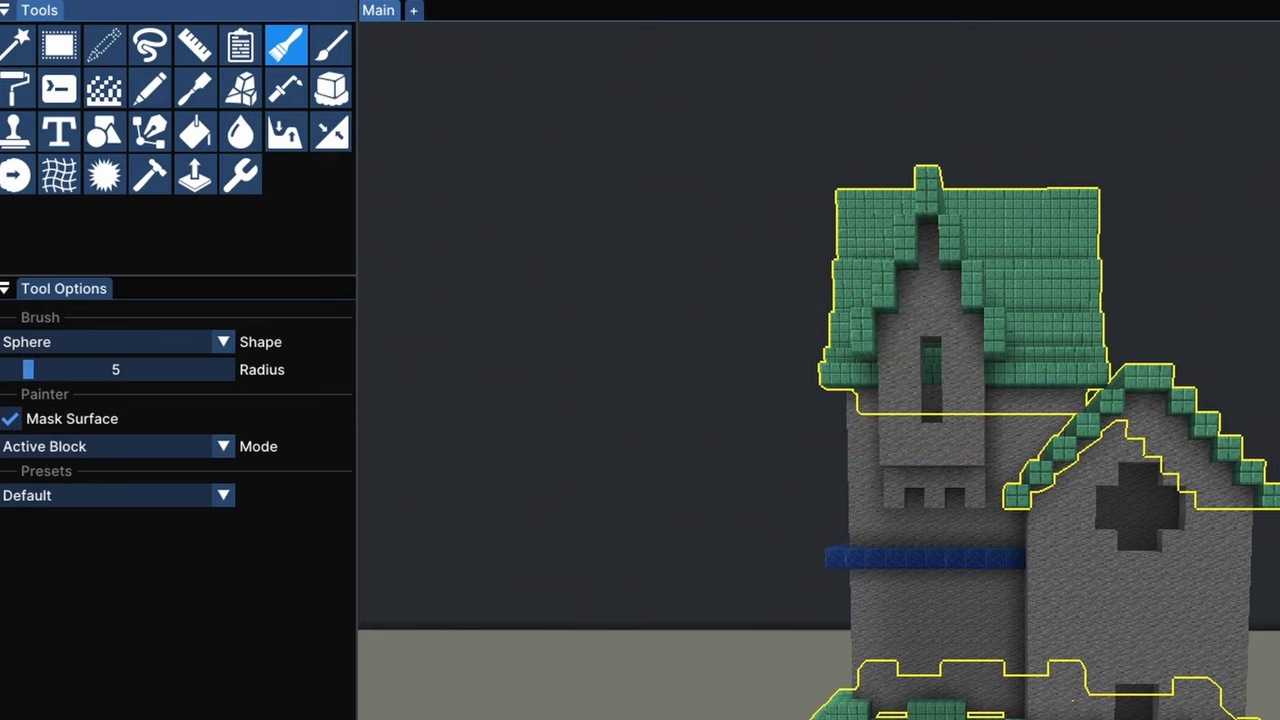
left_click(34, 345)
left_click(40, 391)
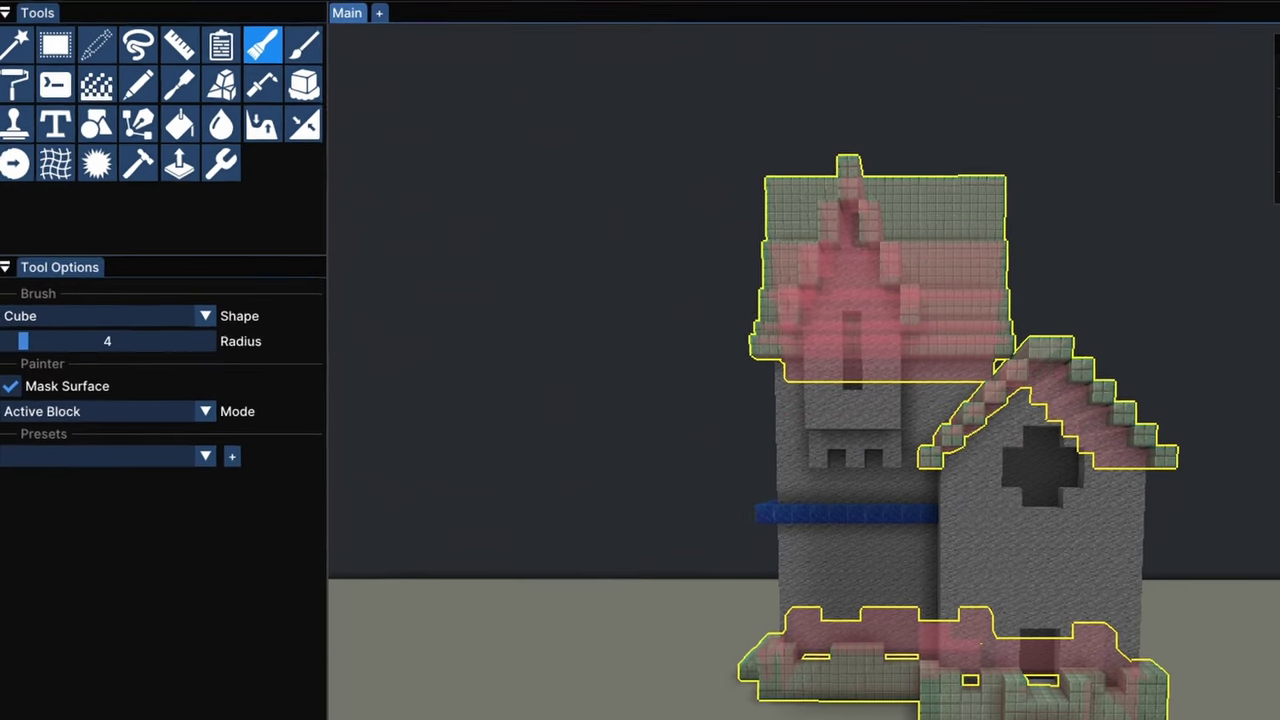
Paint the selected foundation with Tuff Bricks along the front and around the sides of the house
left_click(1097, 283)
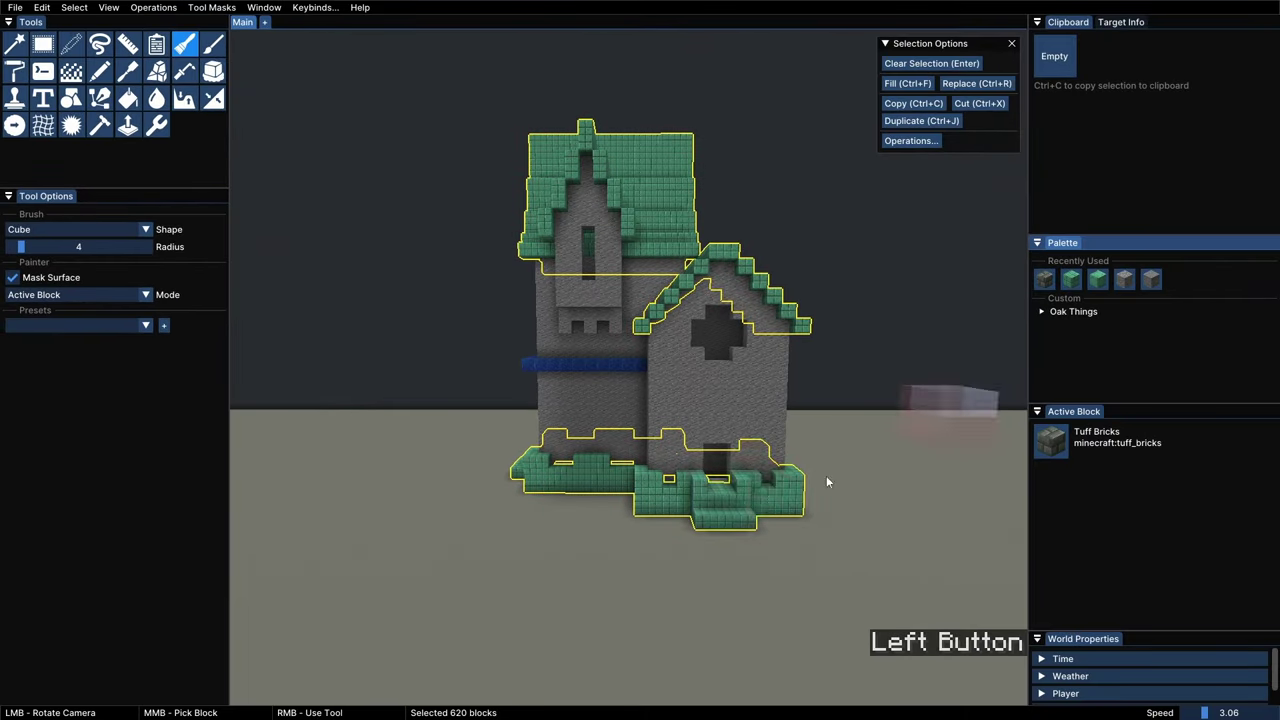
right_click_drag(754, 512, 743, 512)
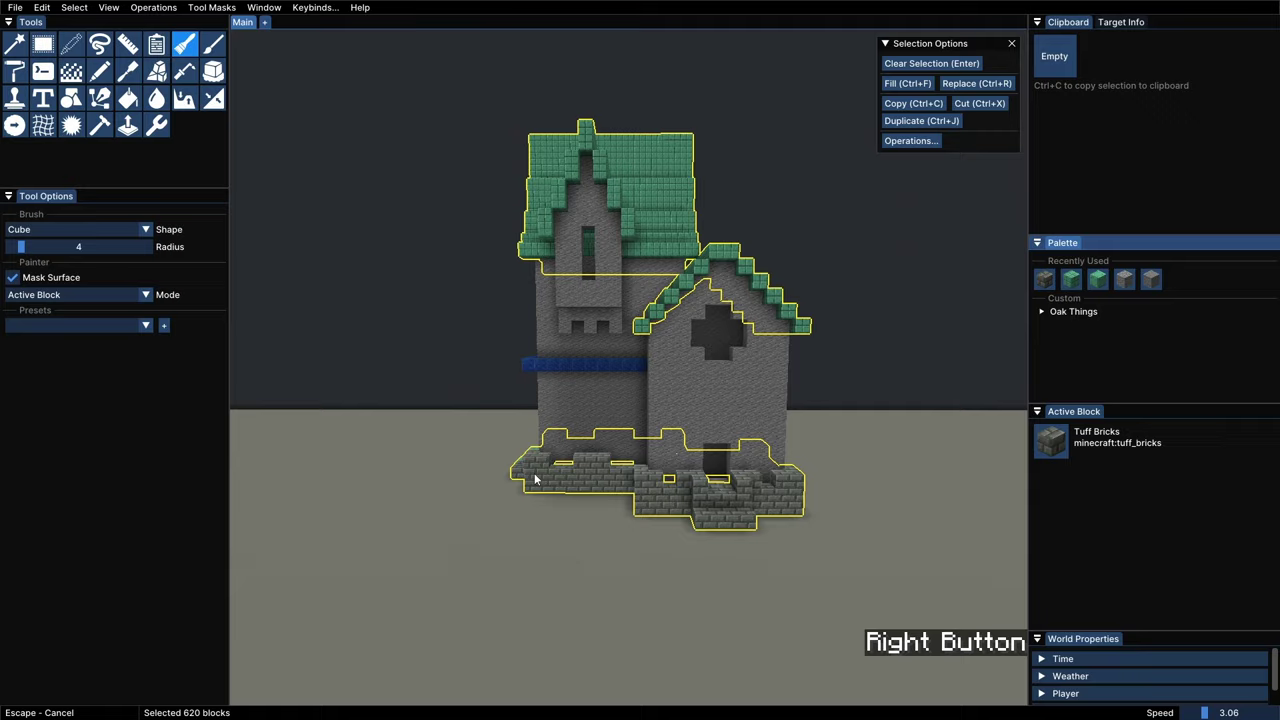
right_click_drag(793, 494, 780, 487)
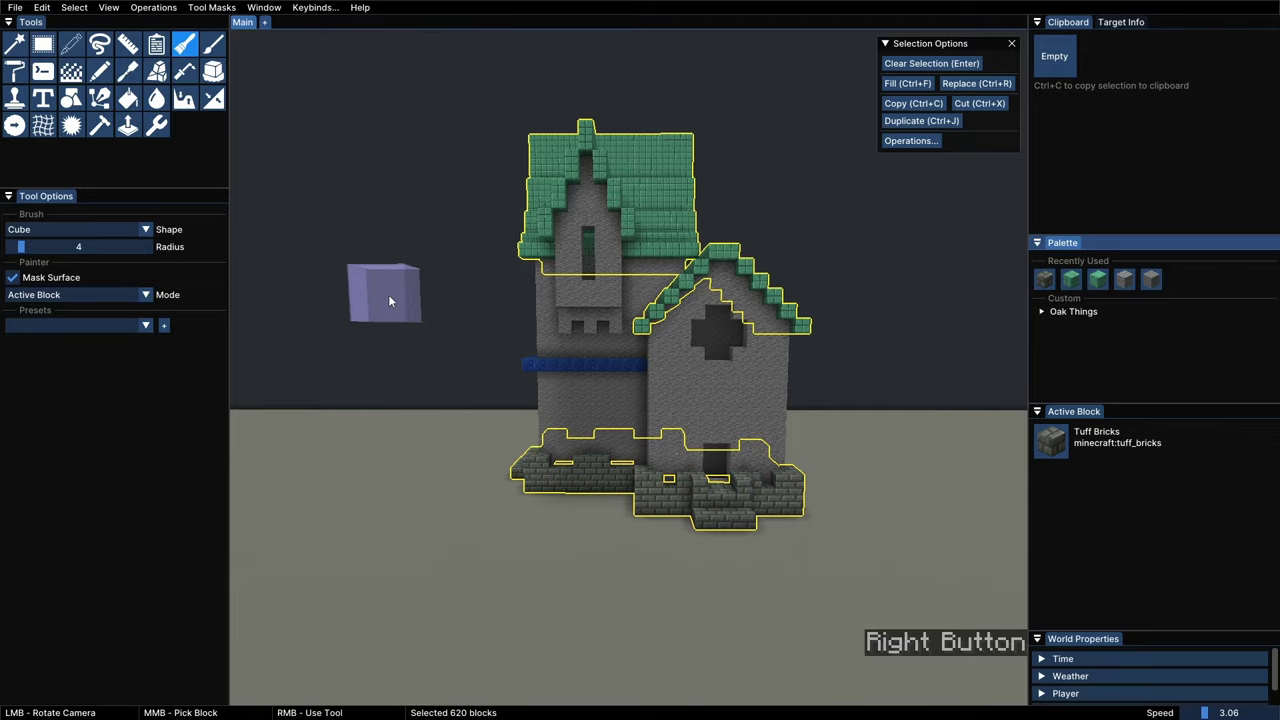
mouse_move(714, 440)
left_mouse_down("ctrl")
mouse_move(590, 490)
mouse_move(620, 420)
left_mouse_up("ctrl")
right_click_drag(620, 422, 838, 462)
left_click_drag(851, 440, 700, 440, "ctrl")
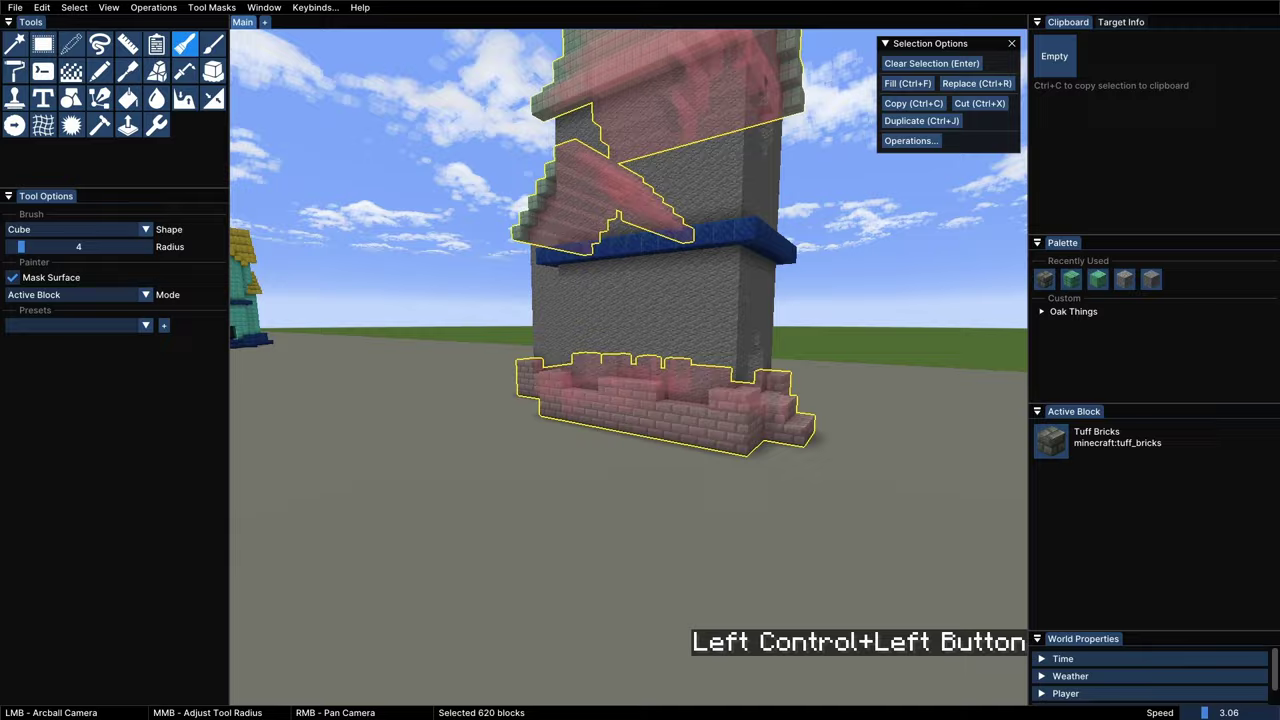
Leave the editor and fly around the recoloured house to examine its walls, roof and foundation
key("Shift_R")
key("space")
key("a")
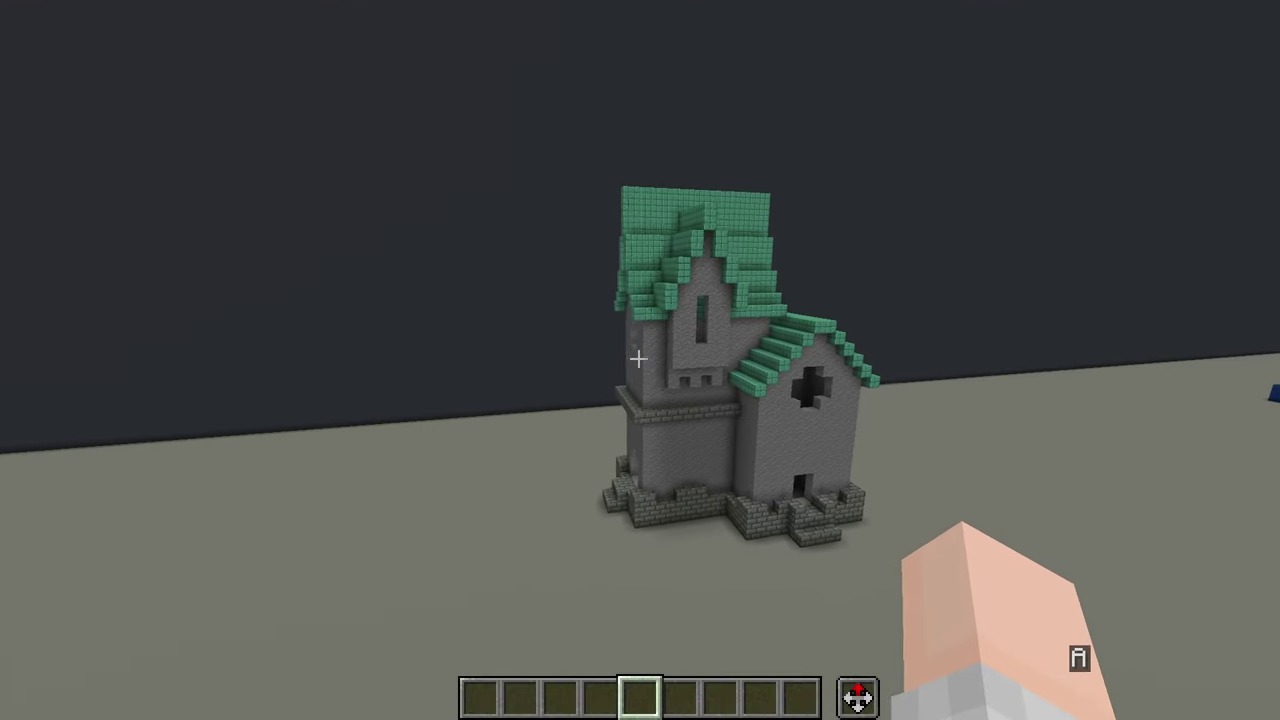
key("d")
key("w")
key("a")
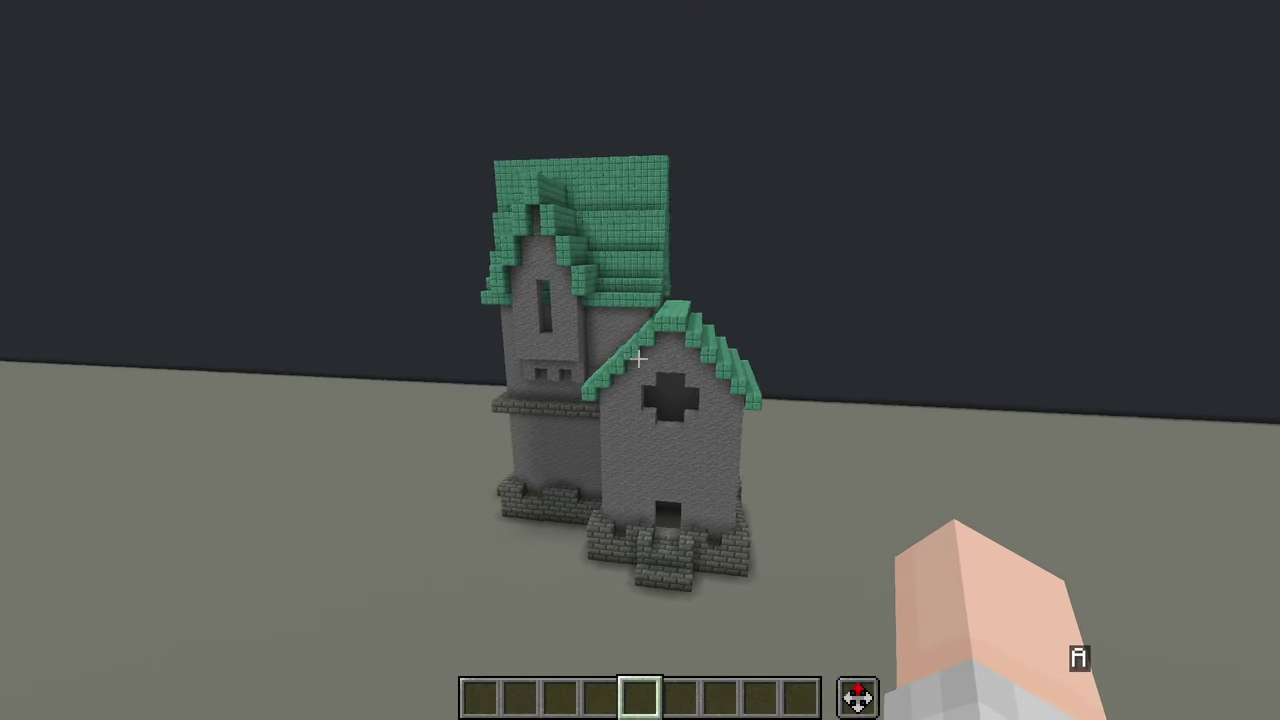
Fly to the next turquoise house with a gold roof and open the editor facing its front
key("shift+s")
key("ctrl+w")
key("d")
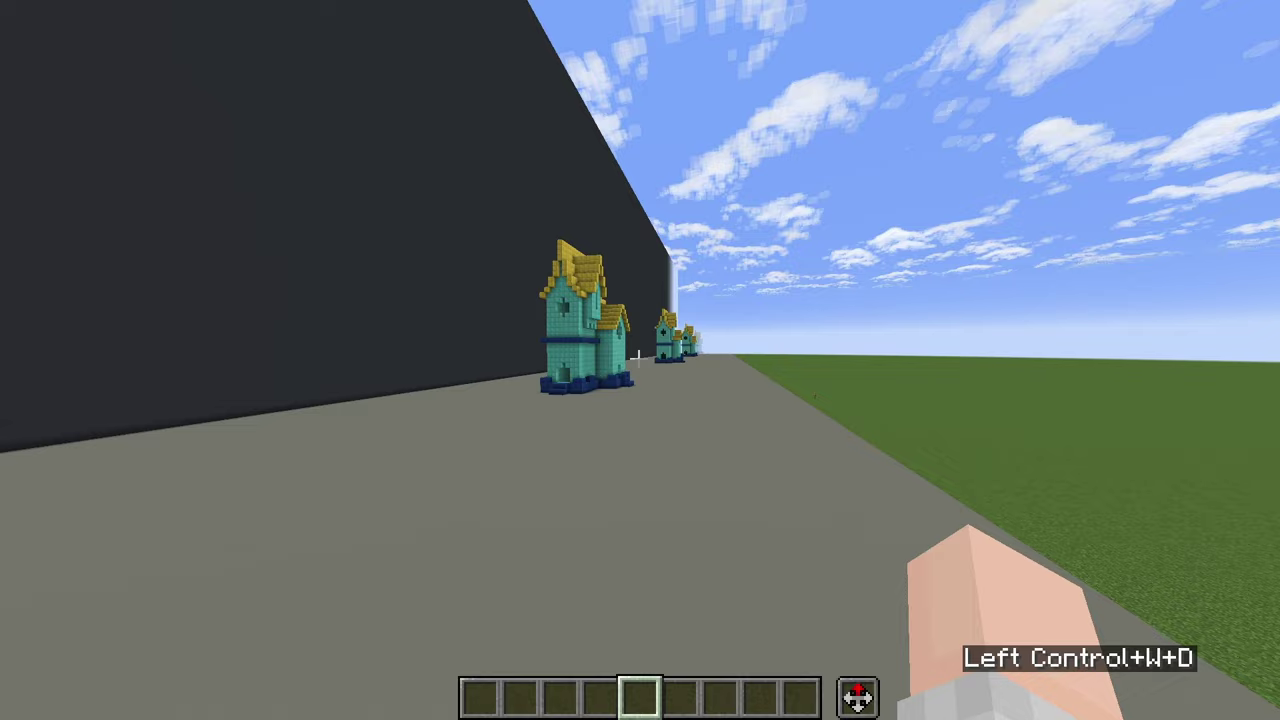
key("a")
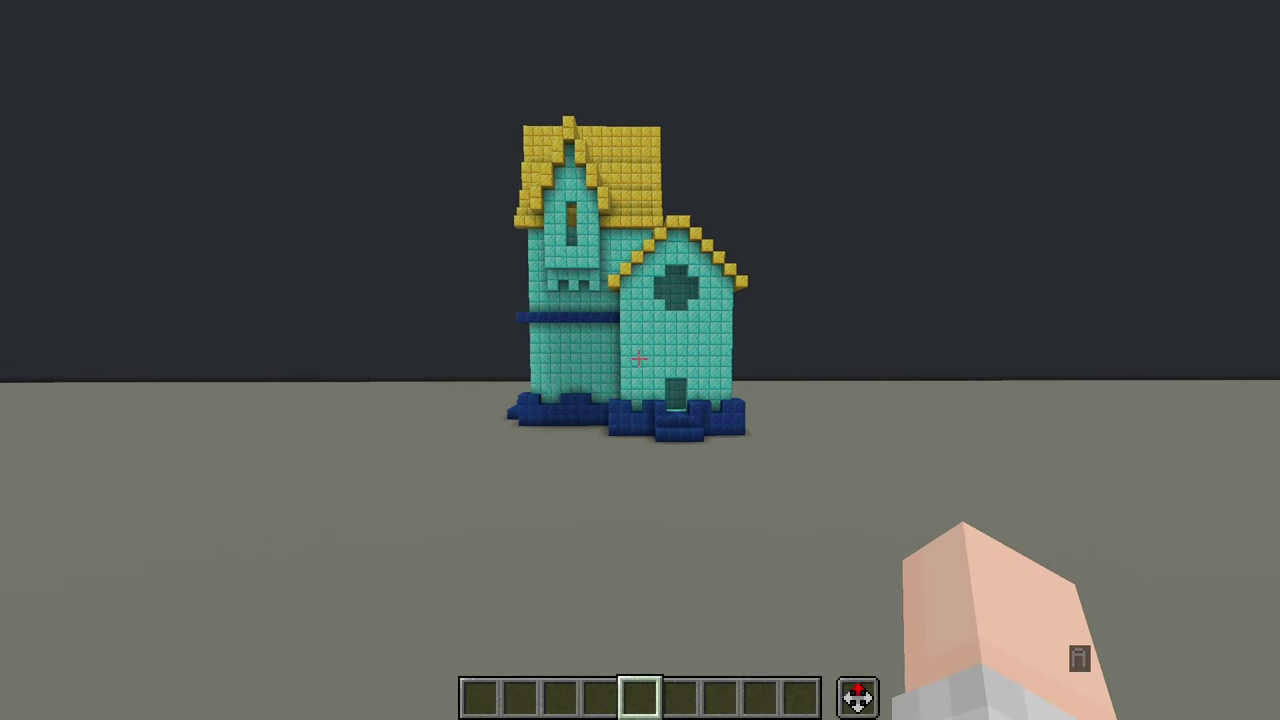
key("Shift_R")
scroll(534, 422, "up", 3)
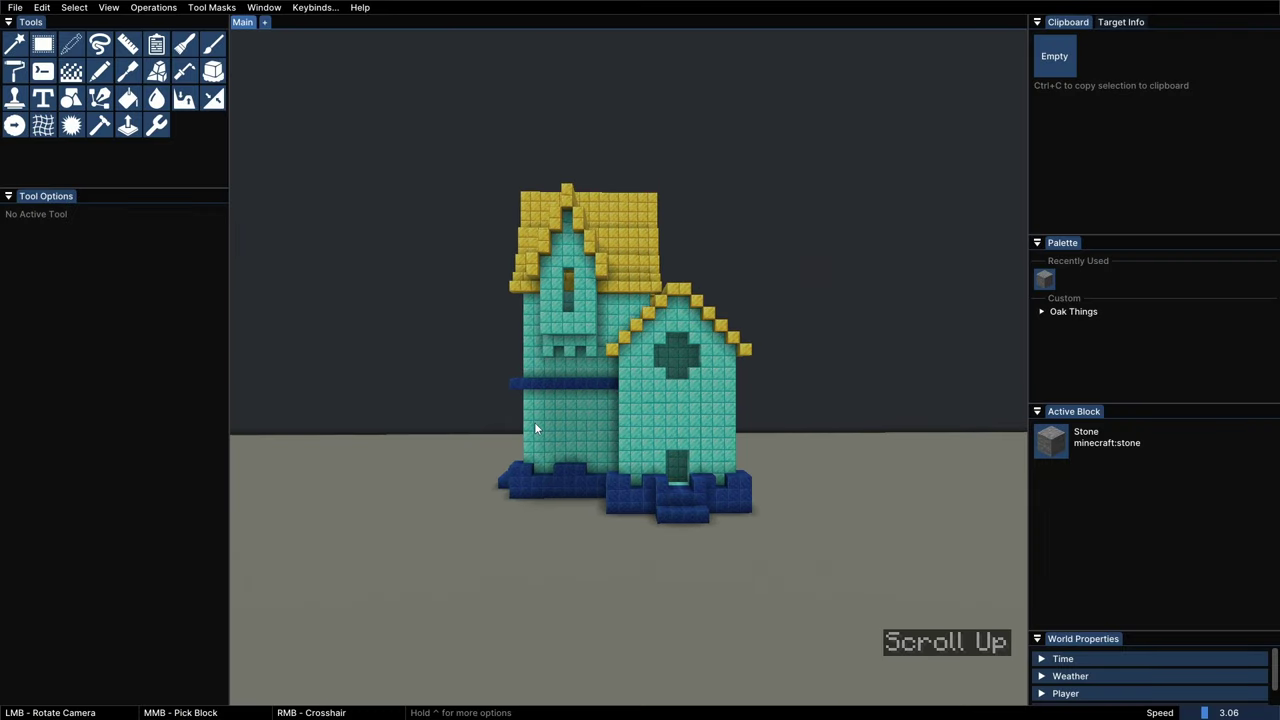
key("space")
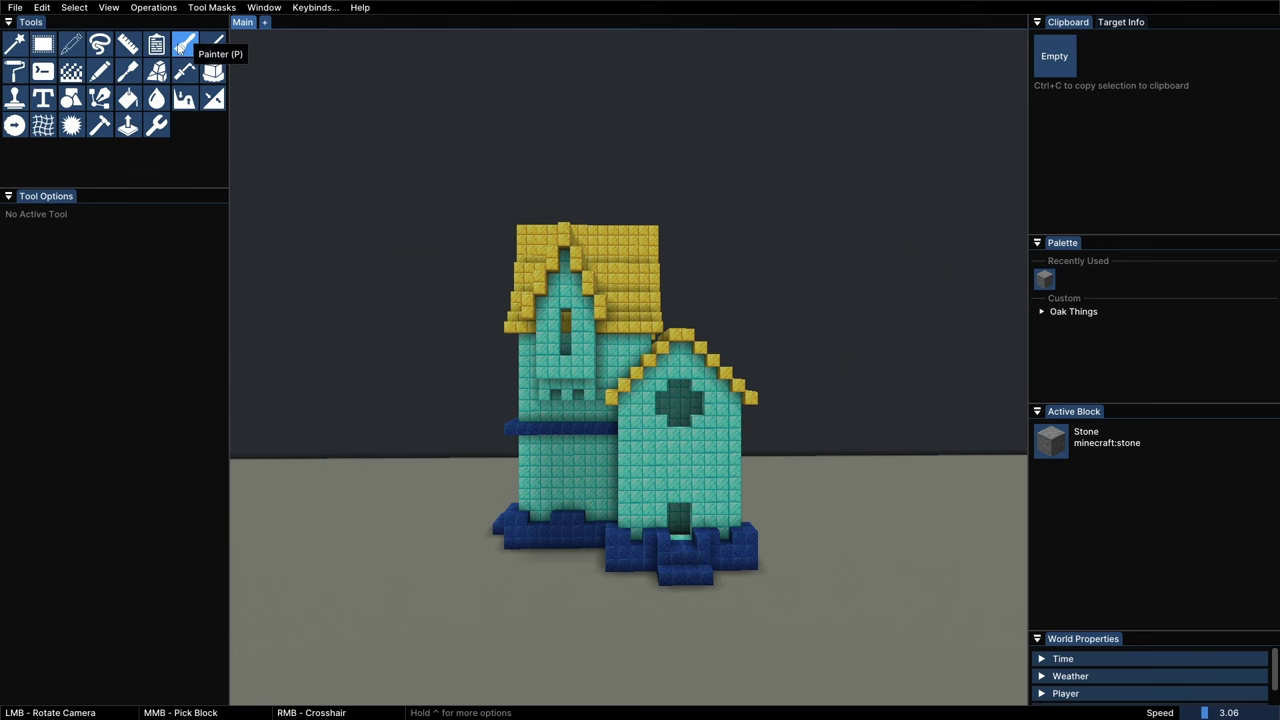
Activate the Painter and set its mode to Gradient
left_click(186, 45)
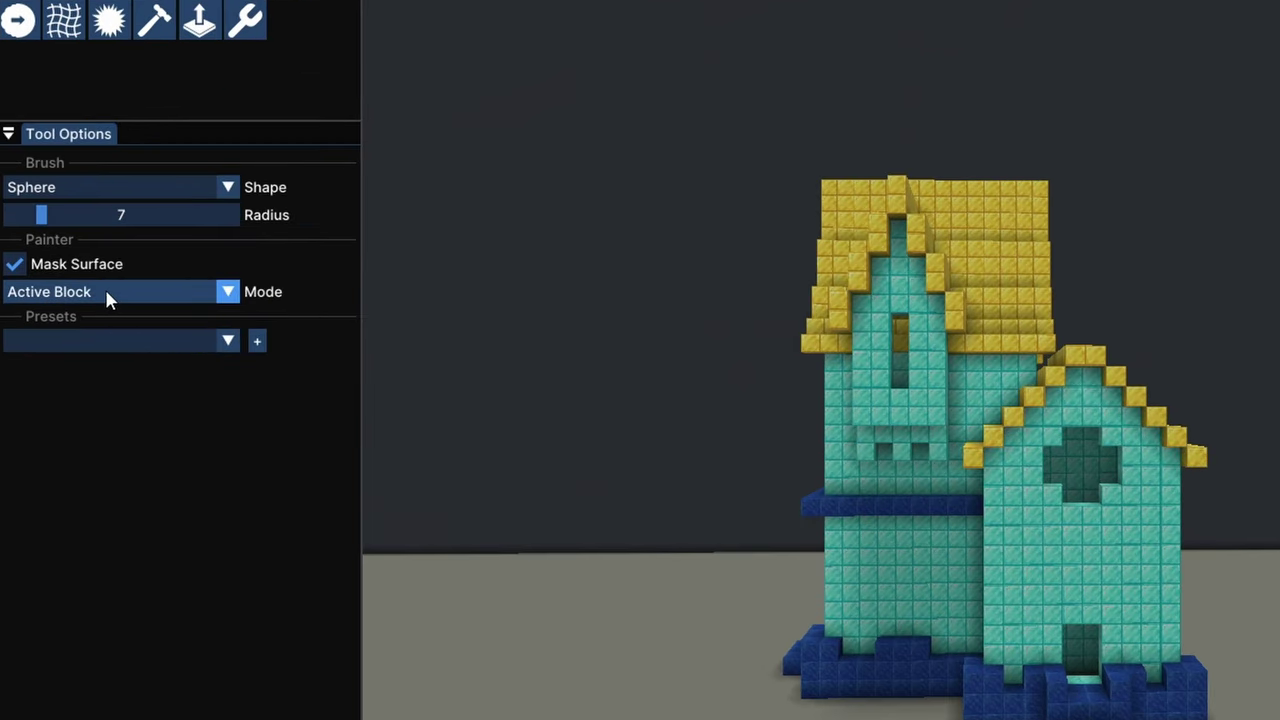
left_click(215, 292)
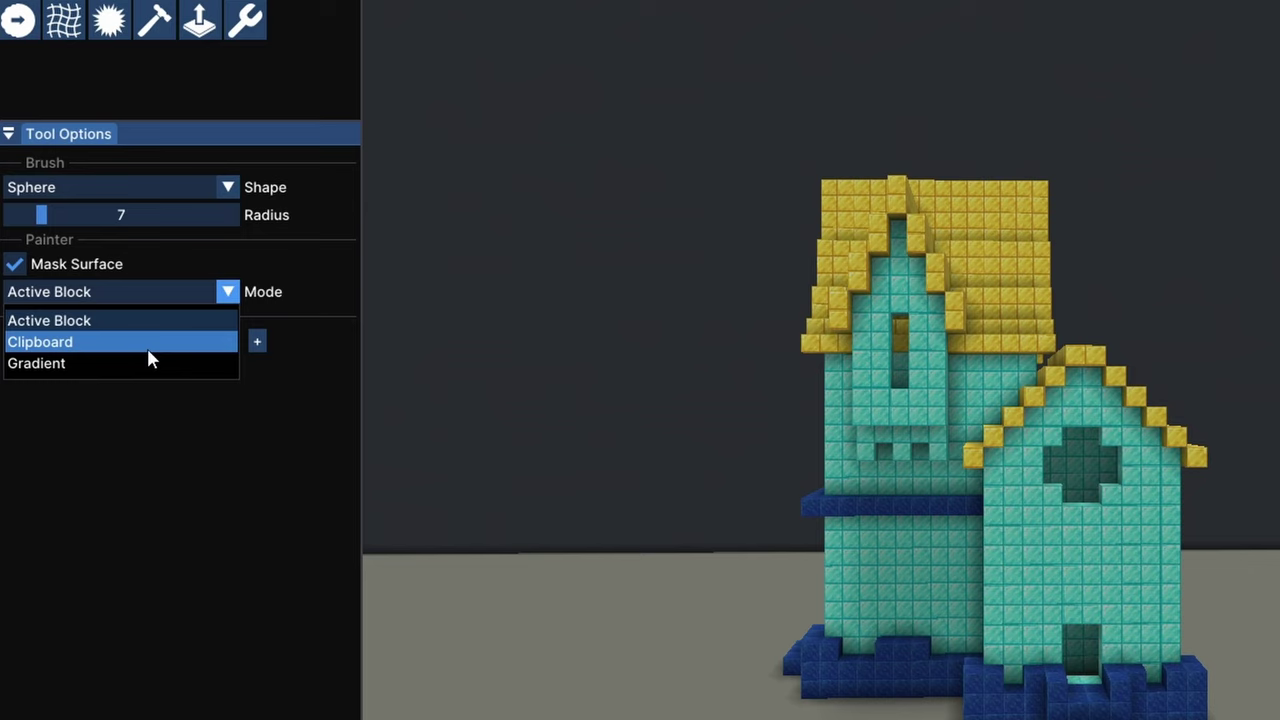
left_click(57, 366)
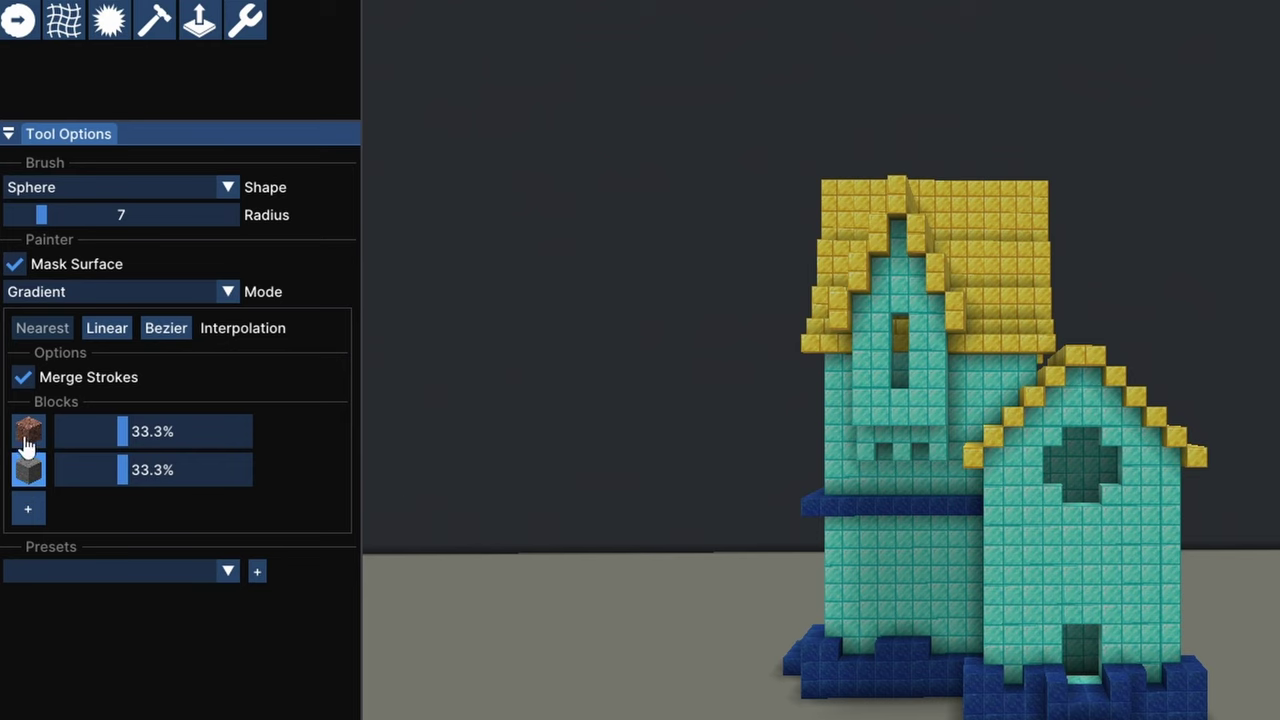
Set up a six-block gradient of waxed copper: oxidized, oxidized cut, weathered cut, exposed cut, exposed bulb and chiseled
left_click(28, 508)
left_click(29, 546)
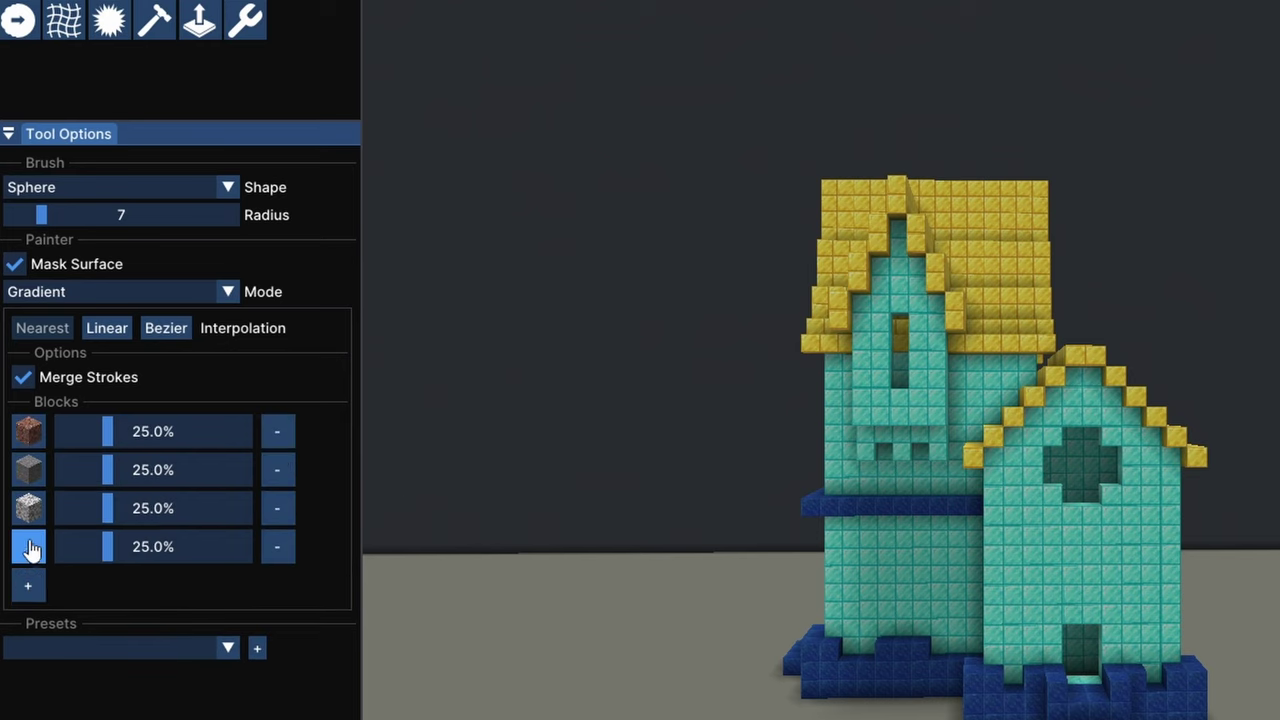
left_click(29, 588)
type("wa")
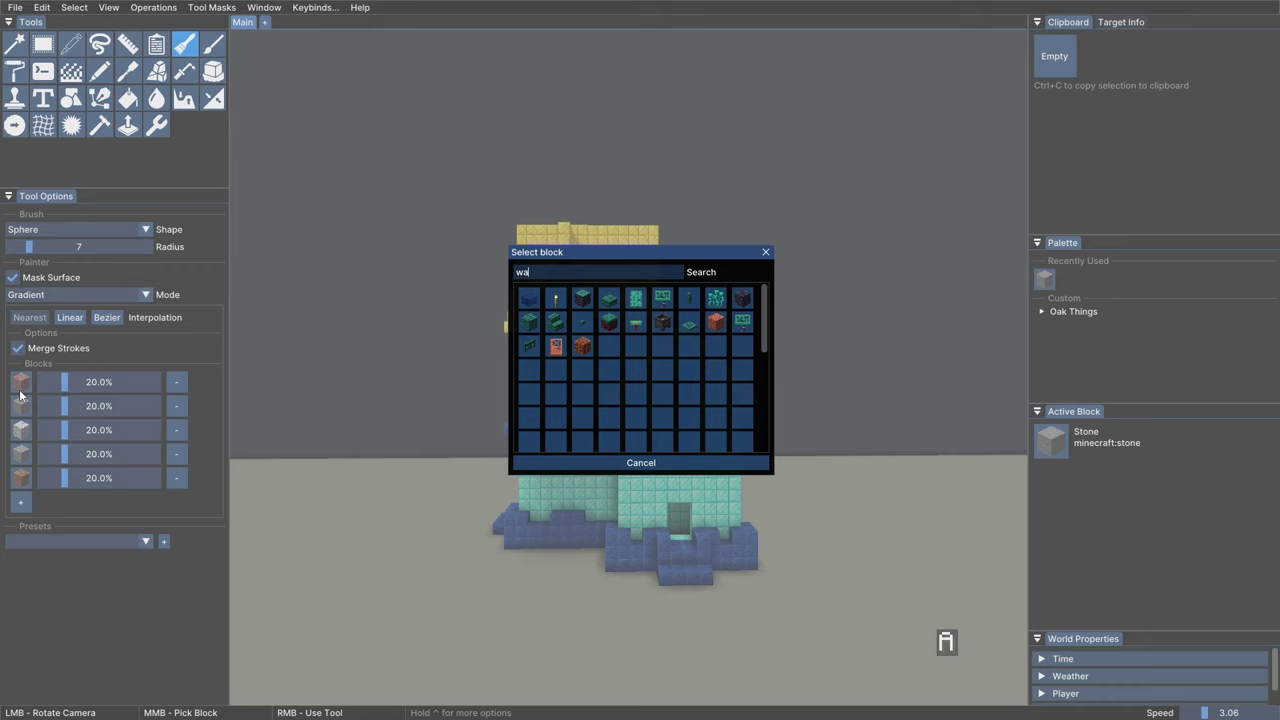
type("xe")
left_click(636, 370)
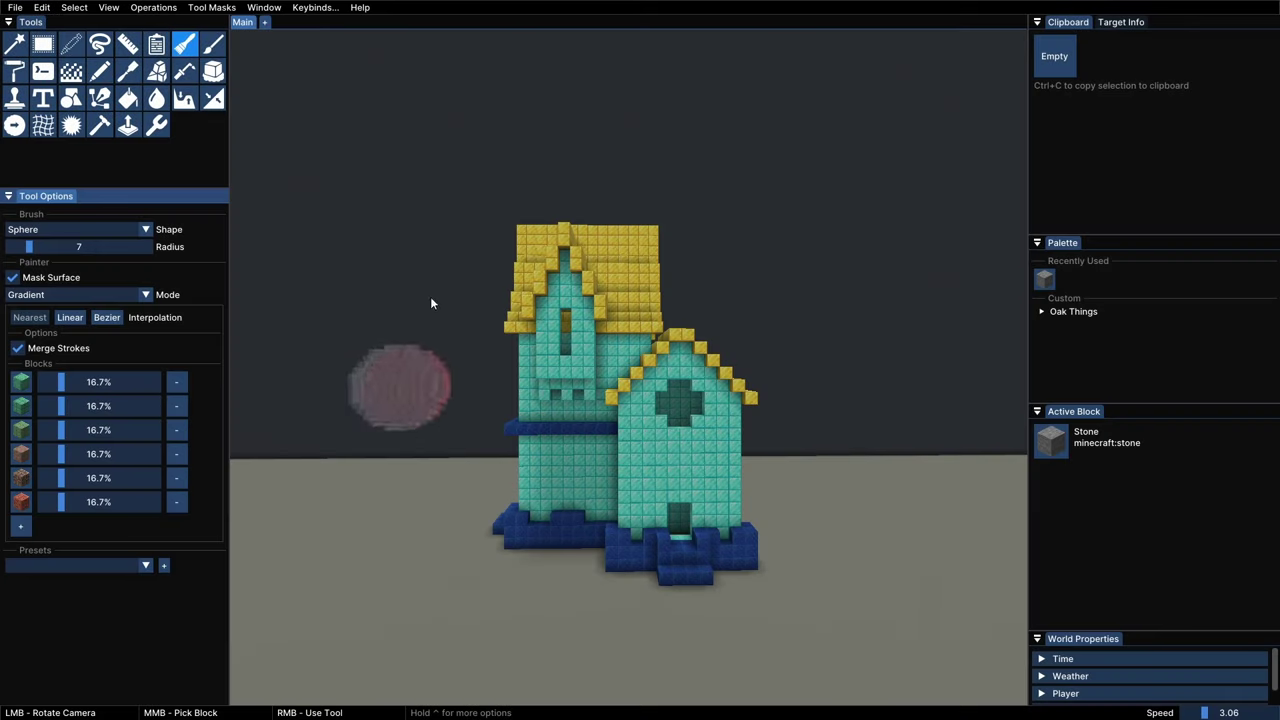
Paint a long horizontal test stroke with the radius 7 sphere brush on the dark wall above the house
key("space")
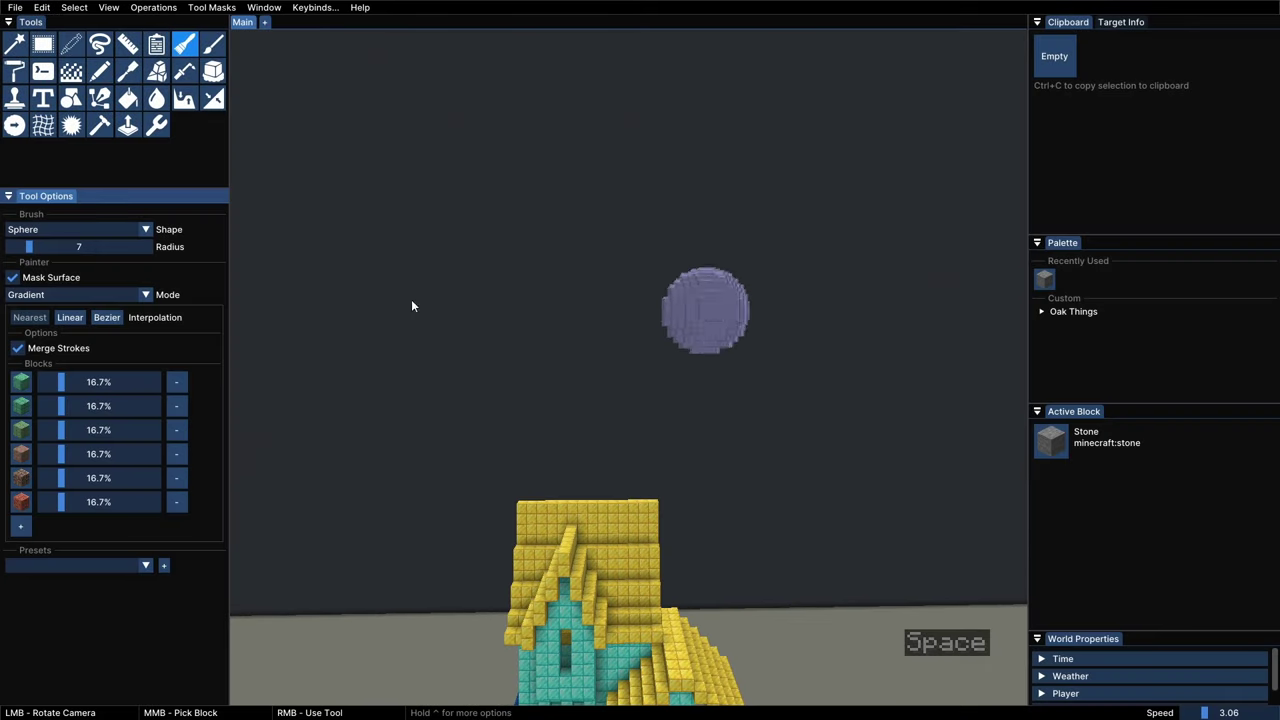
right_click_drag(361, 338, 507, 342)
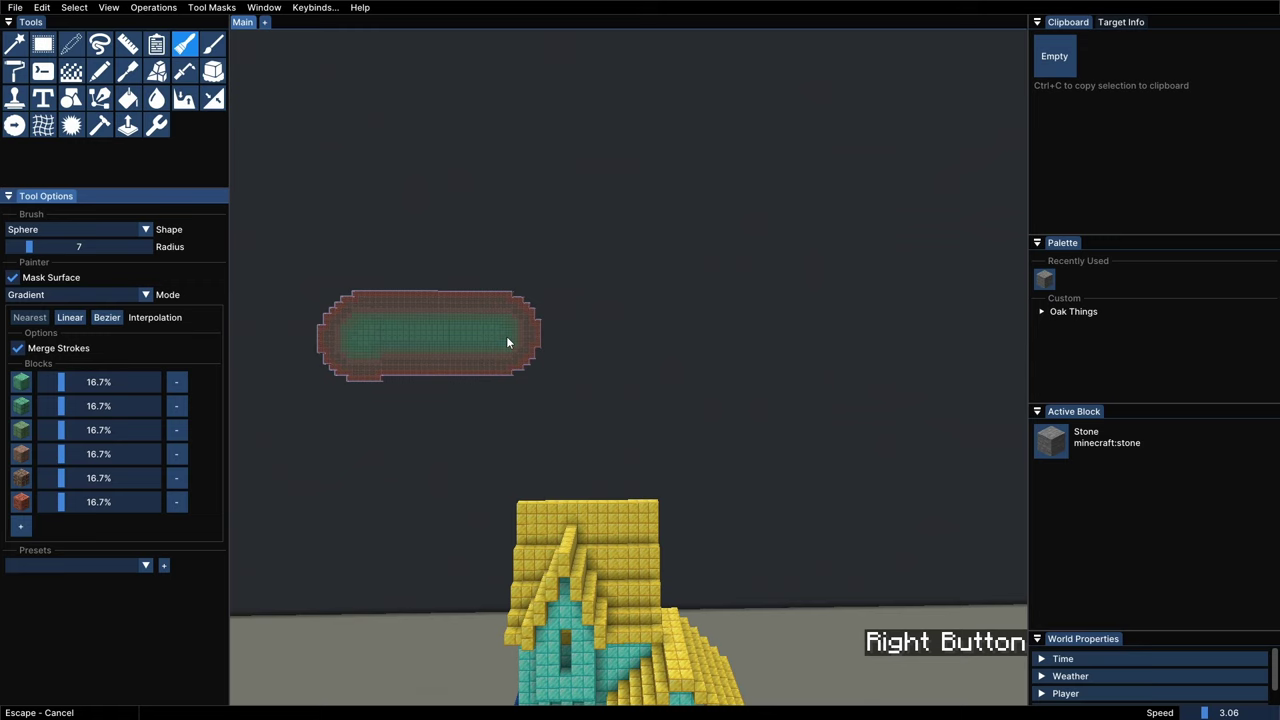
right_click_drag(595, 342, 798, 342)
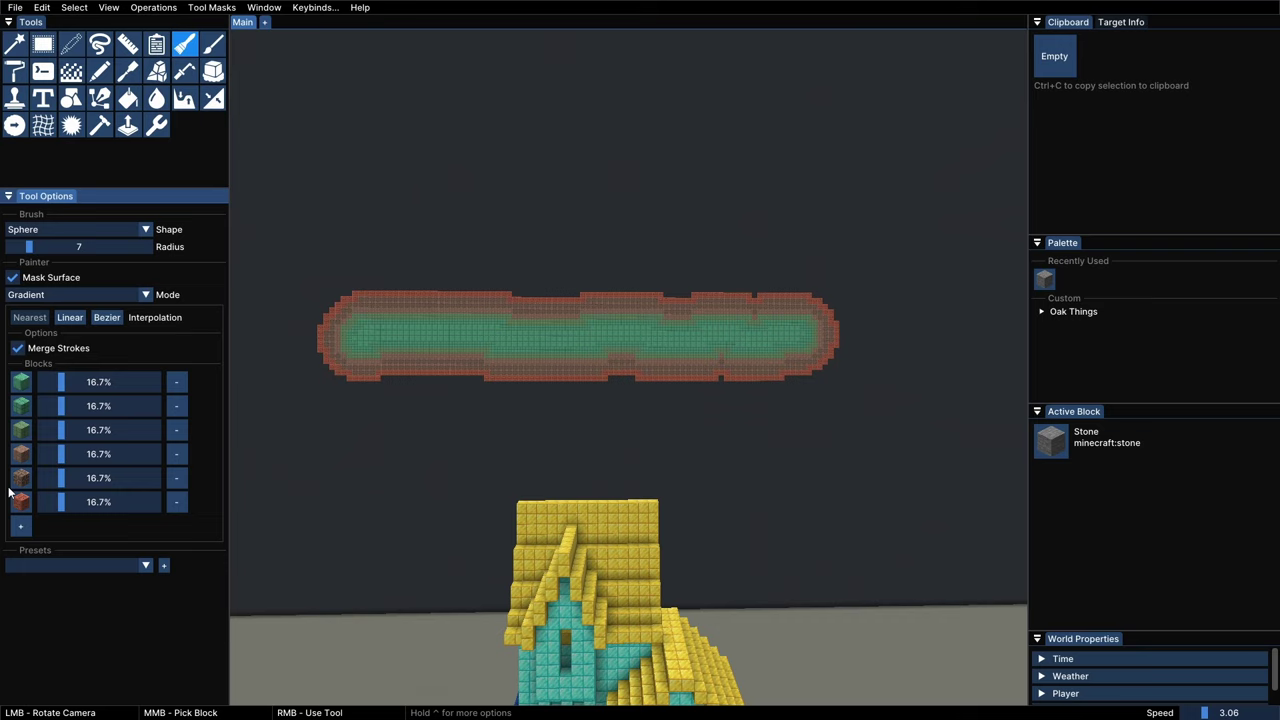
Reverse the gradient's block order to start with waxed chiseled copper, trying it with a horizontal stroke that is undone
left_click_drag(18, 500, 20, 384)
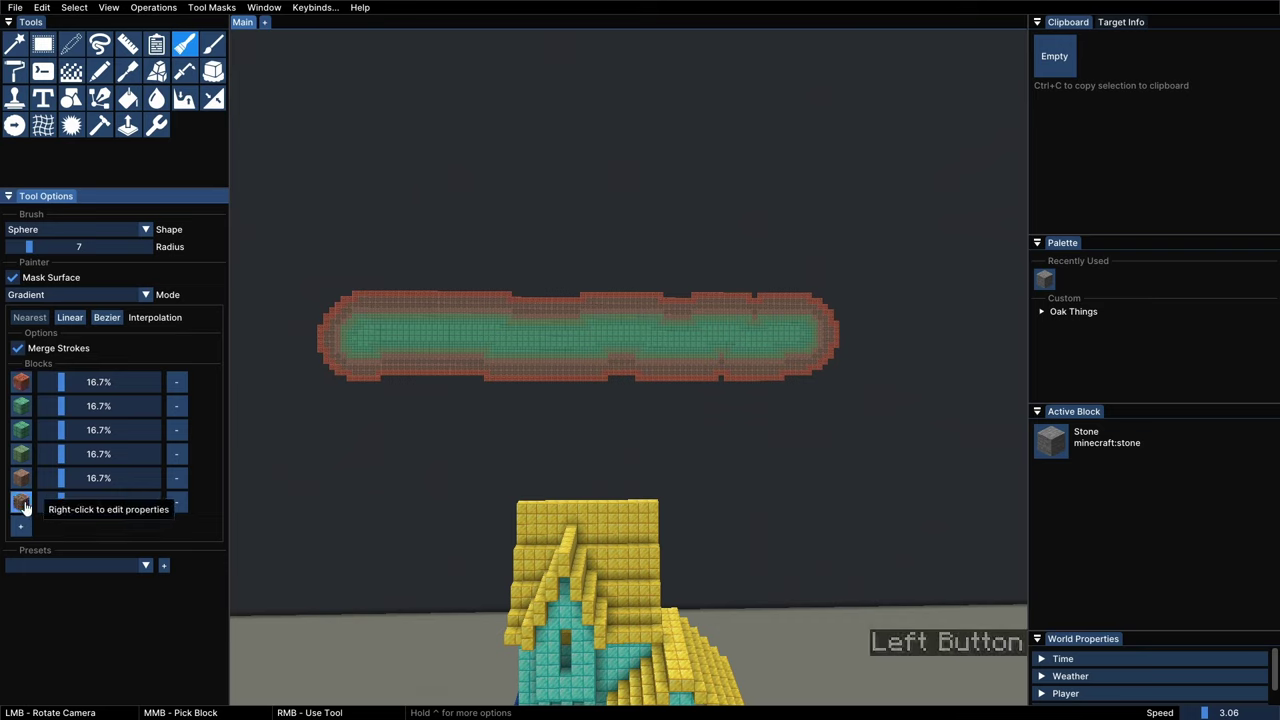
mouse_move(24, 507)
left_mouse_down()
mouse_move(43, 423)
mouse_move(20, 408)
left_mouse_up()
right_click_drag(305, 200, 802, 207)
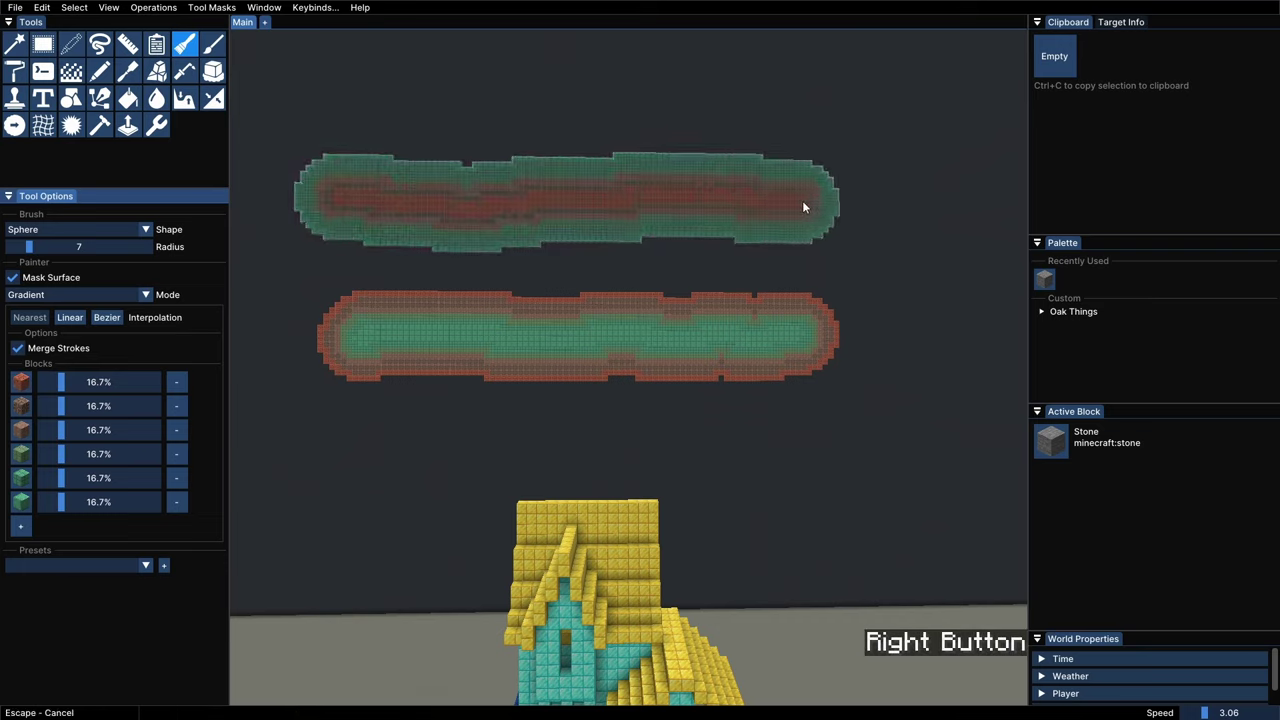
key("ctrl+z")
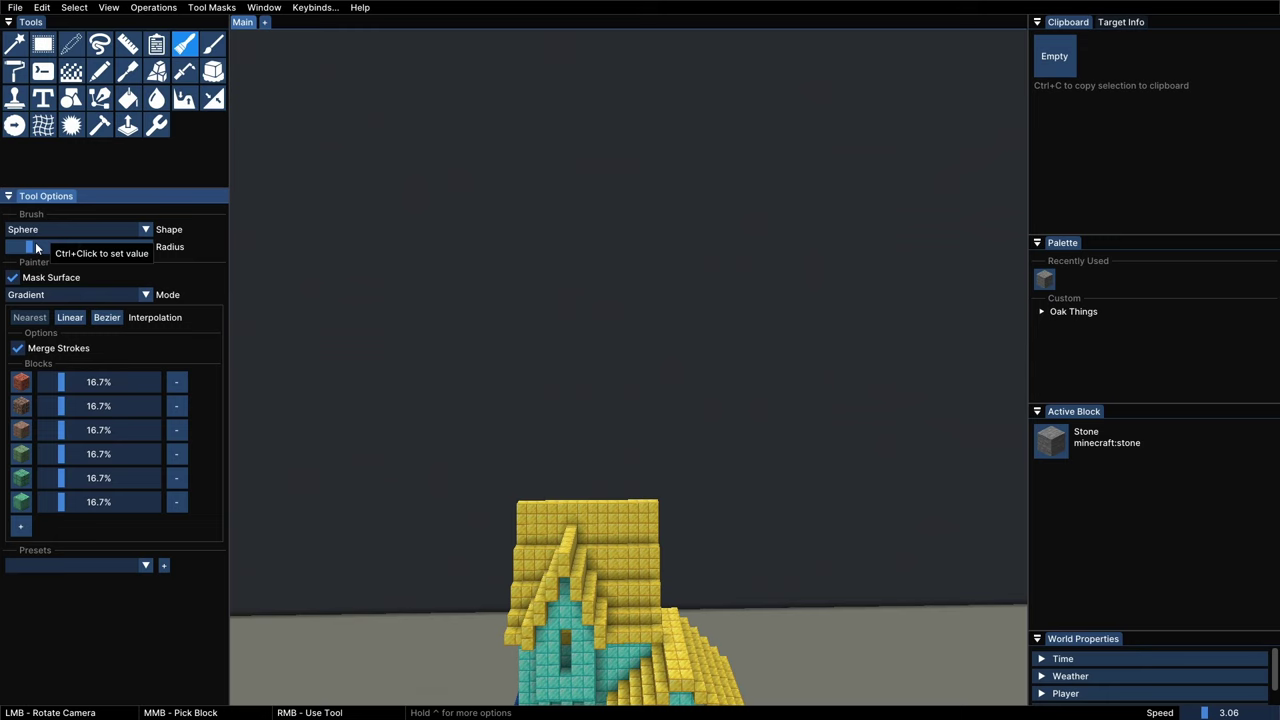
Set the sphere brush radius to 12 and paint two horizontal gradient strokes, one above the other, on the wall
mouse_move(37, 247)
left_mouse_down()
mouse_move(108, 257)
mouse_move(66, 261)
left_mouse_up()
right_click_drag(432, 276, 727, 280)
right_click_drag(443, 110, 756, 125)
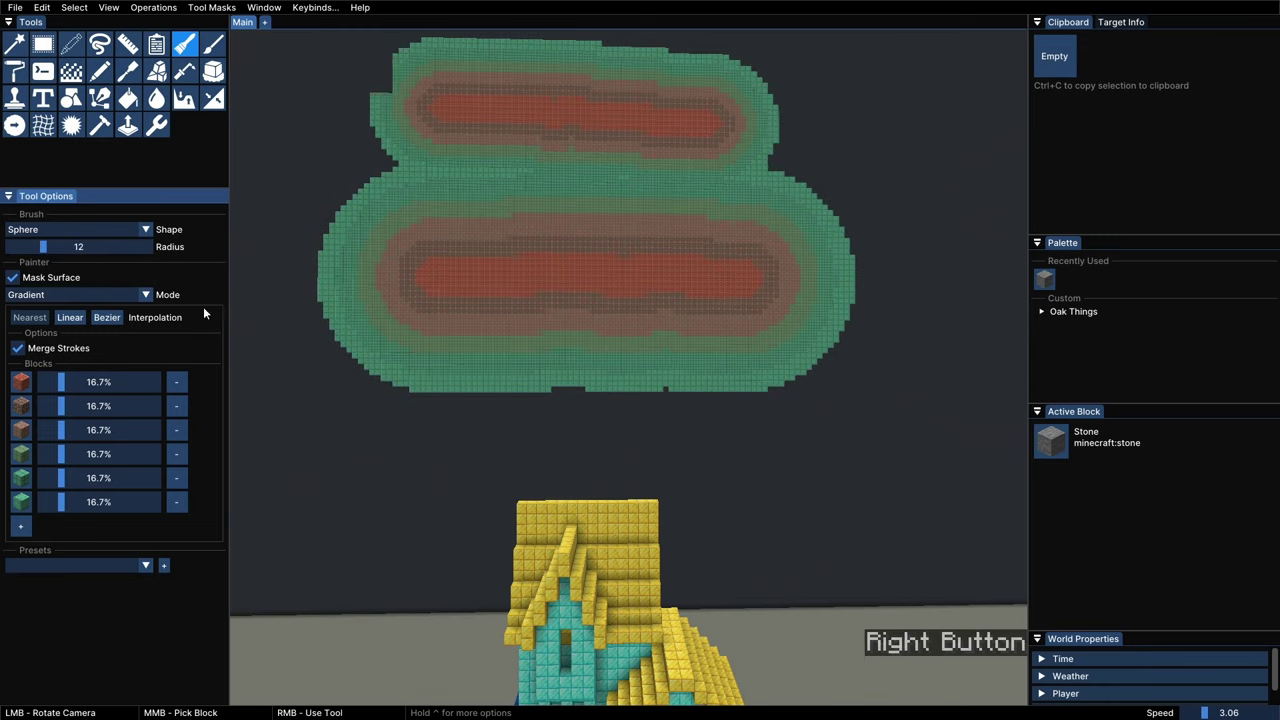
Change the brush shape to Cube and paint a horizontal gradient stroke across the upper wall
left_click(80, 229)
left_click(60, 257)
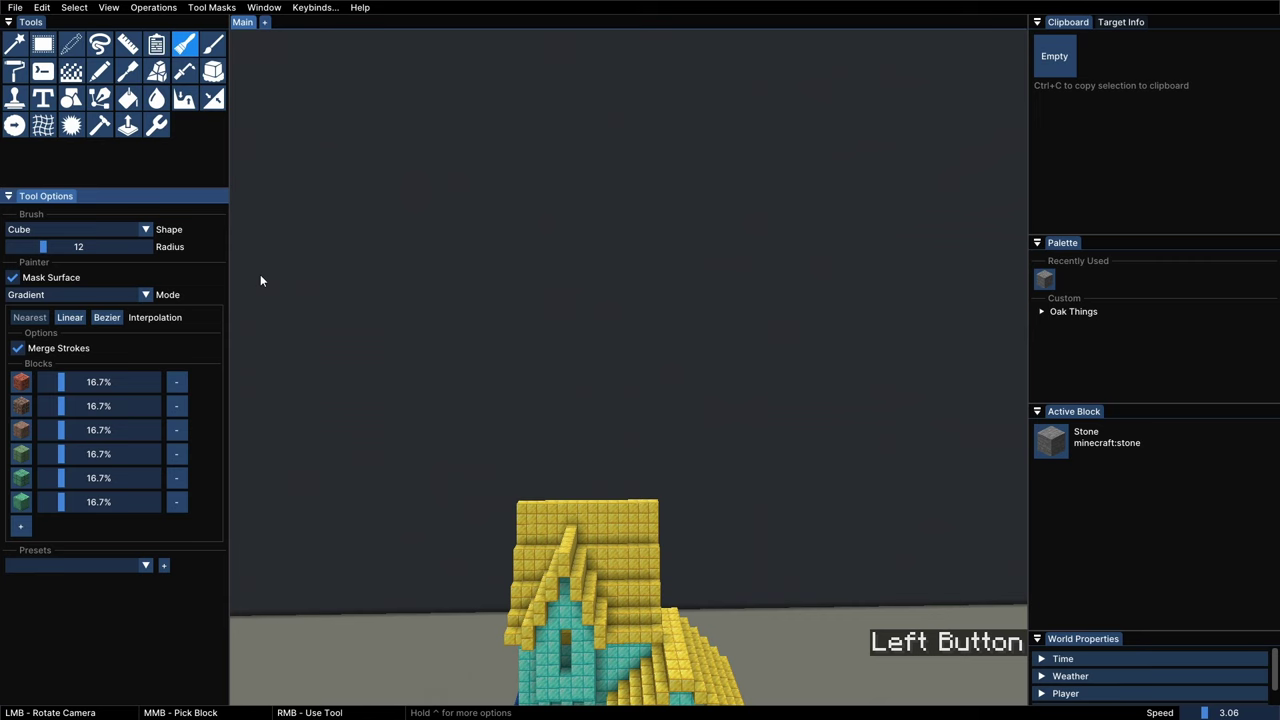
right_click_drag(355, 197, 402, 195)
right_click_drag(402, 195, 505, 189)
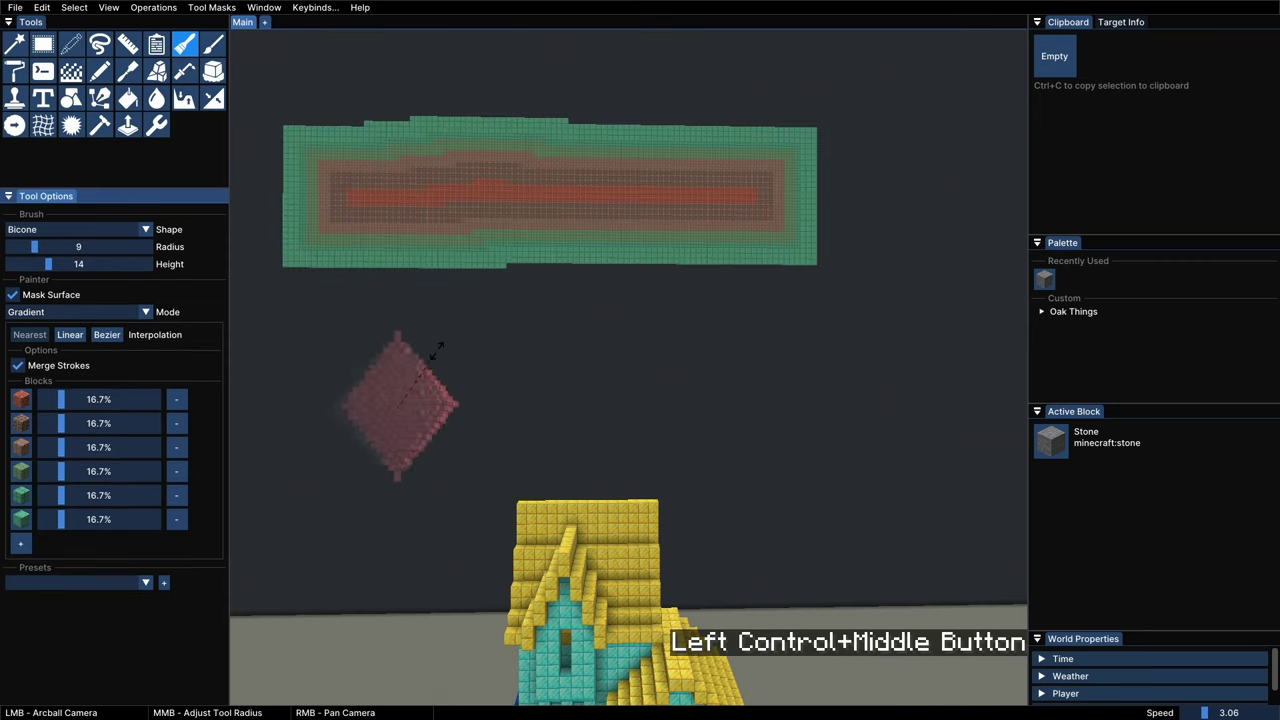
Paint Bicone gradient strokes of height 13: a horizontal one with radius 9 and a vertical one with radius 6
middle_click_drag(434, 349, 434, 356, "ctrl")
right_click_drag(397, 407, 407, 408)
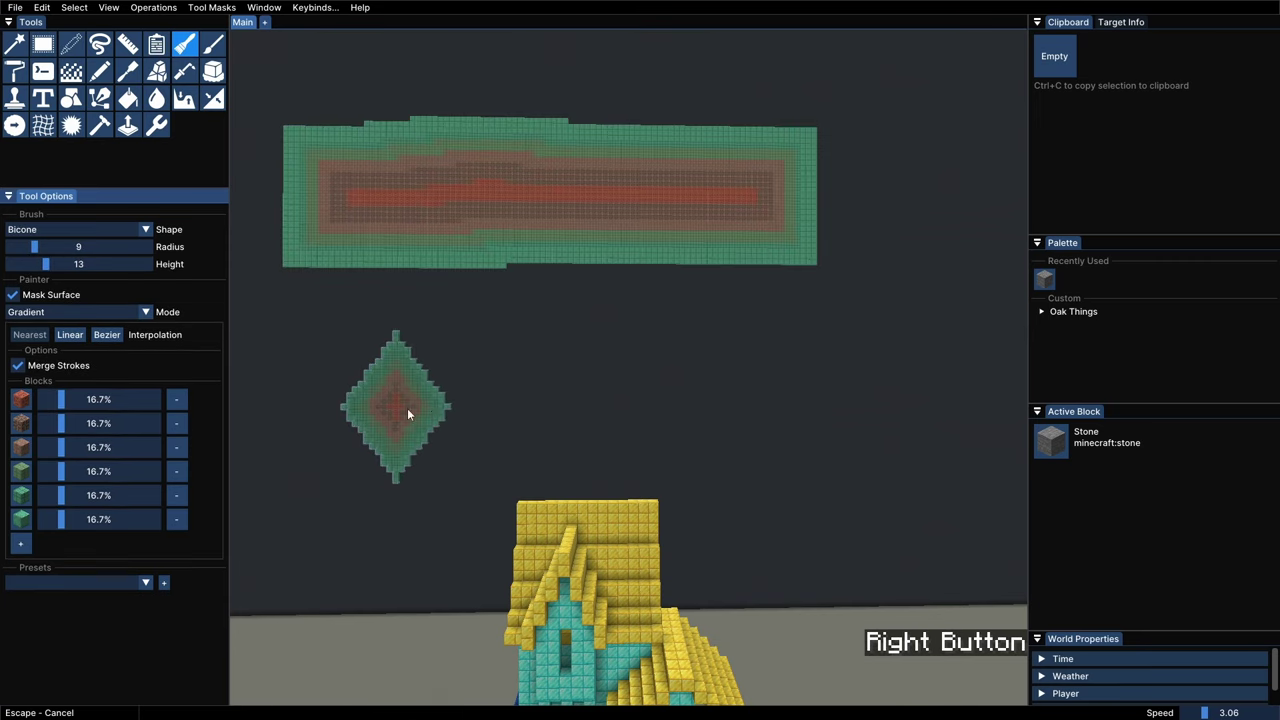
right_click_drag(407, 408, 480, 408)
right_click_drag(869, 438, 876, 330)
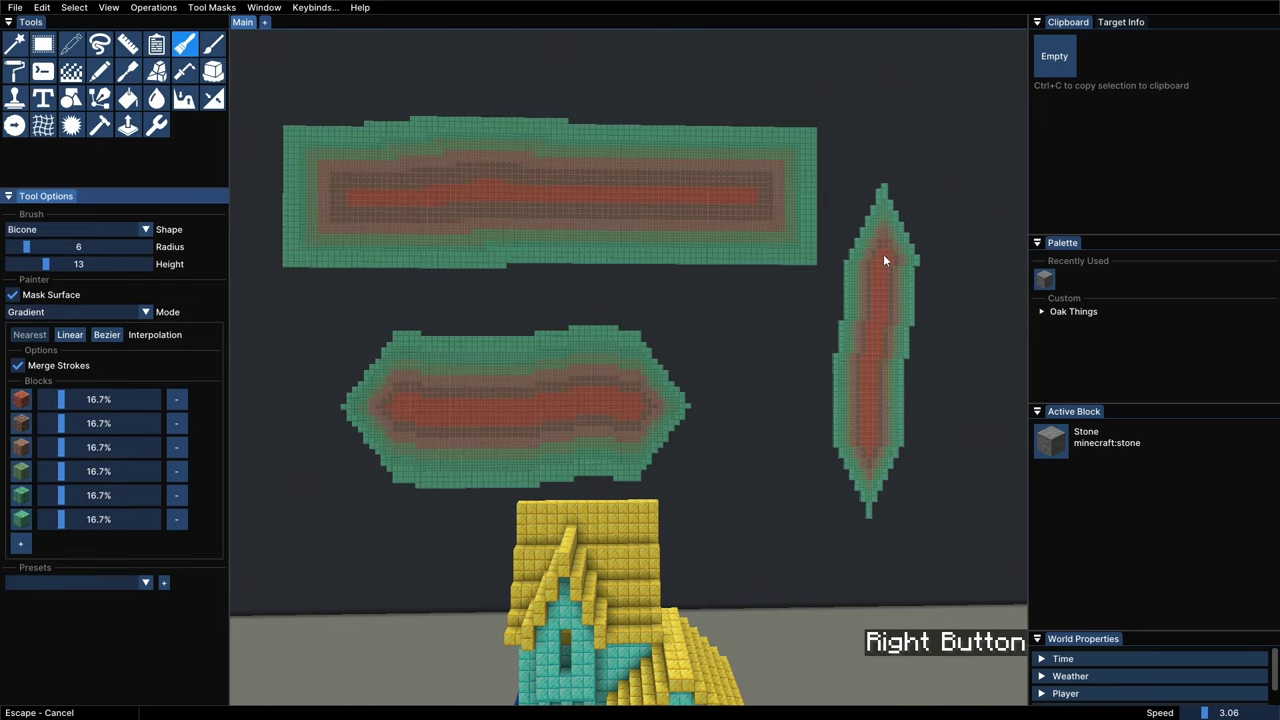
right_click_drag(883, 254, 883, 254)
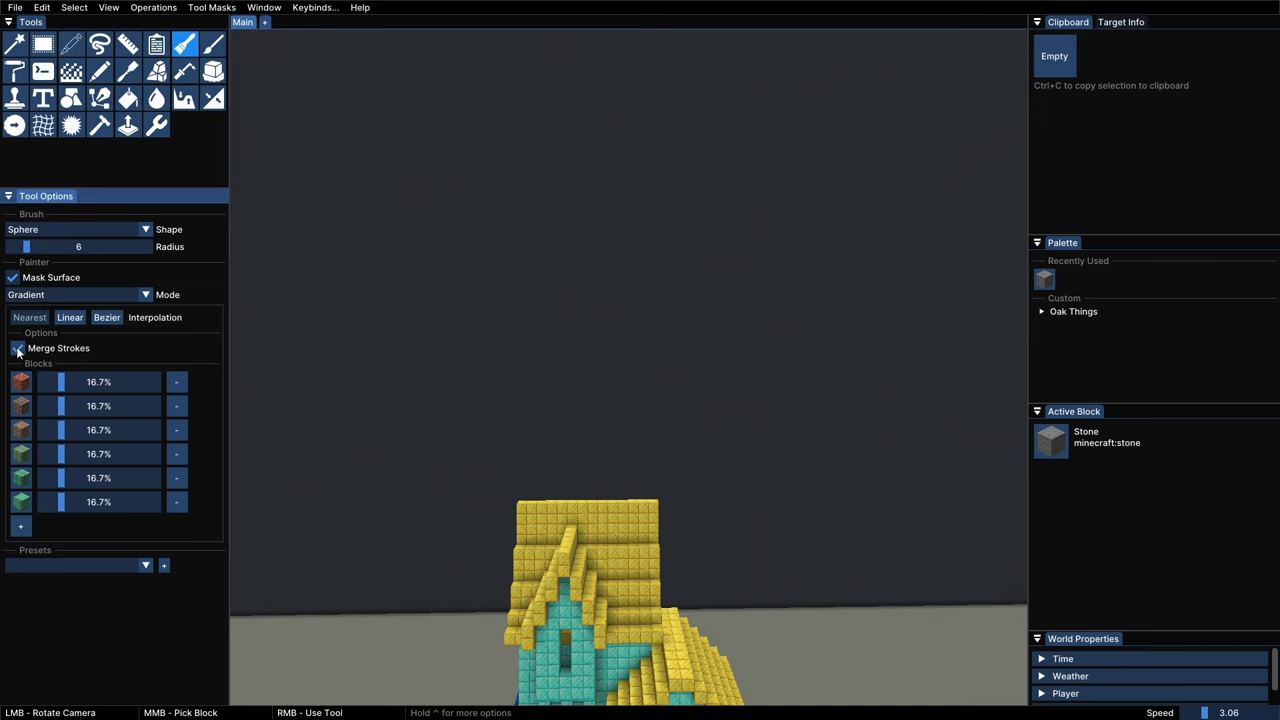
Set the sphere brush radius to 11 and paint a horizontal and a crossing vertical stroke with Merge Strokes enabled
scroll(356, 319, "up", 5, "ctrl")
right_click_drag(356, 319, 888, 332)
right_click_drag(430, 87, 430, 513)
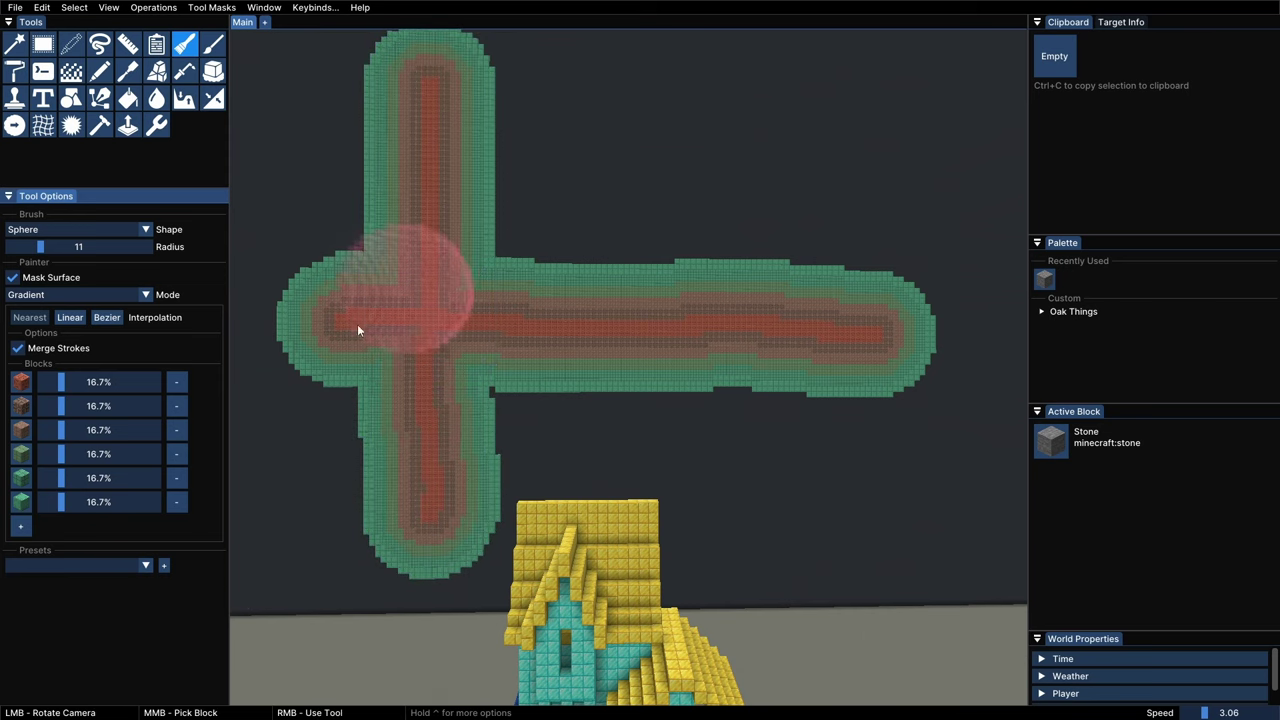
Turn off Merge Strokes and paint a vertical stroke across the far arm of the painted cross
key("ctrl+z")
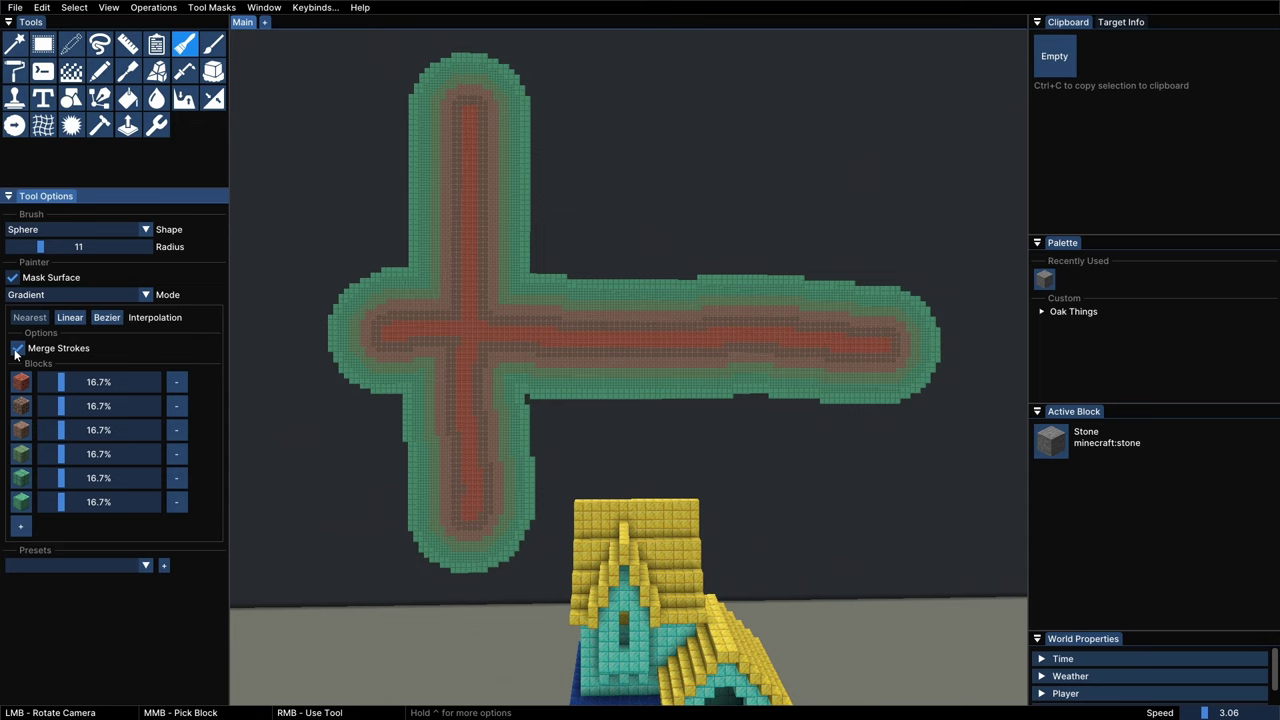
left_click(16, 349)
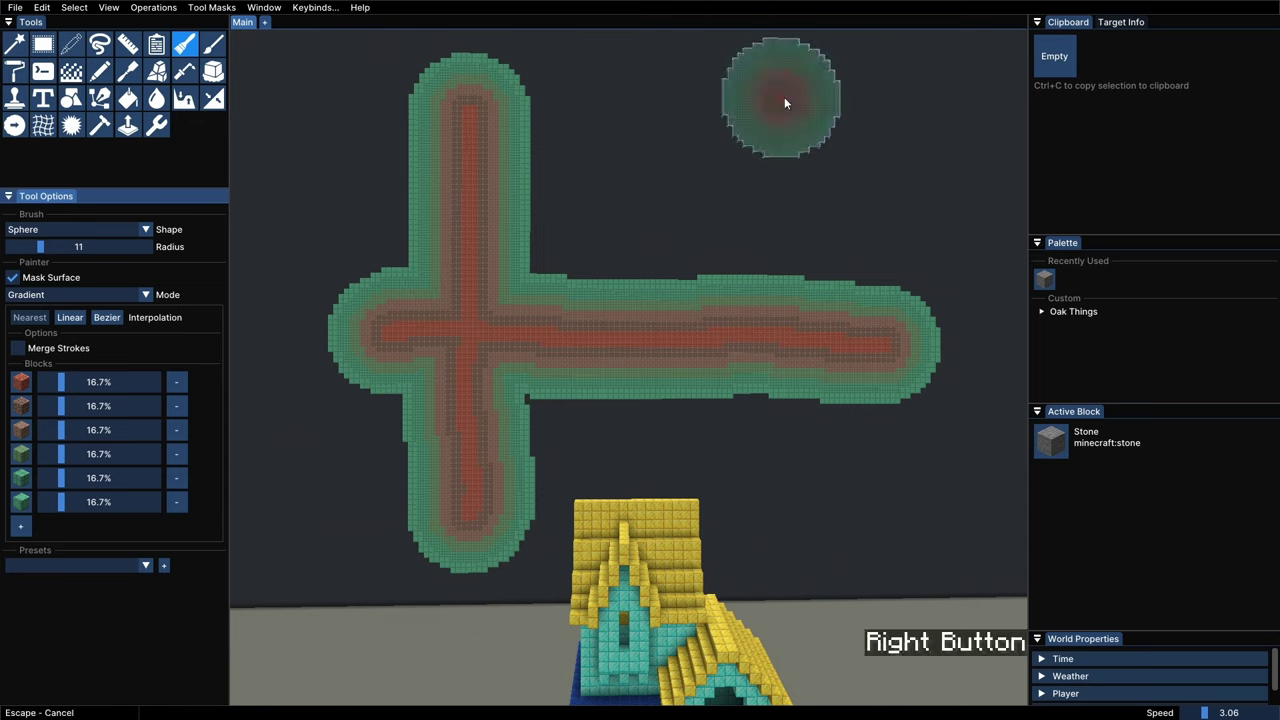
mouse_move(785, 103)
right_mouse_down()
mouse_move(771, 163)
mouse_move(794, 503)
right_mouse_up()
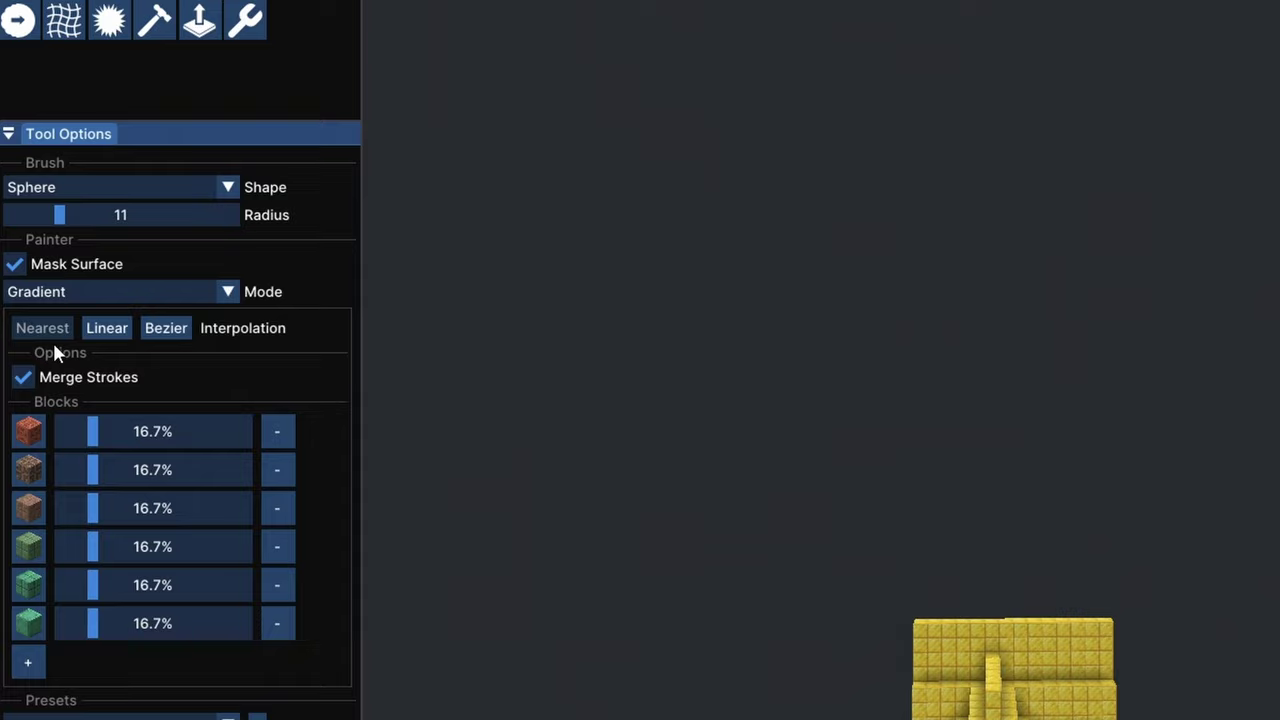
Set the gradient interpolation to Linear and paint a horizontal stroke across the wall
left_click(98, 330)
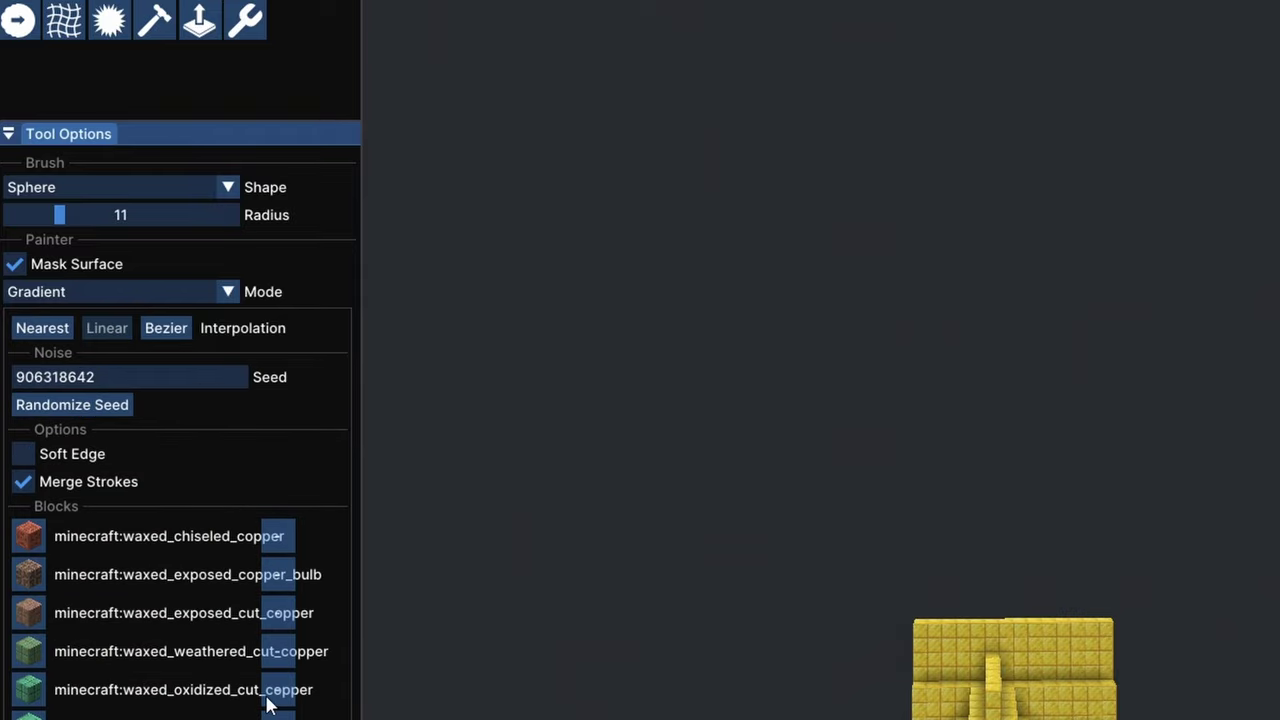
right_click_drag(658, 311, 1261, 316)
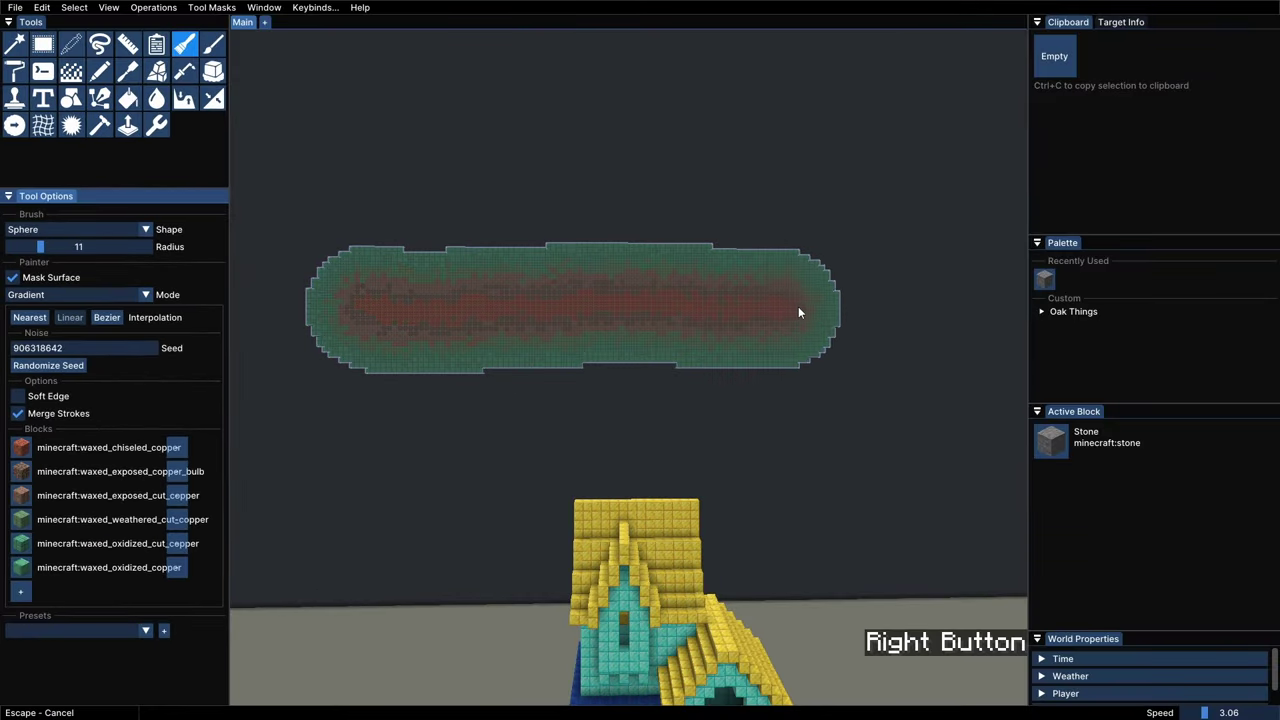
right_click_drag(798, 313, 828, 313)
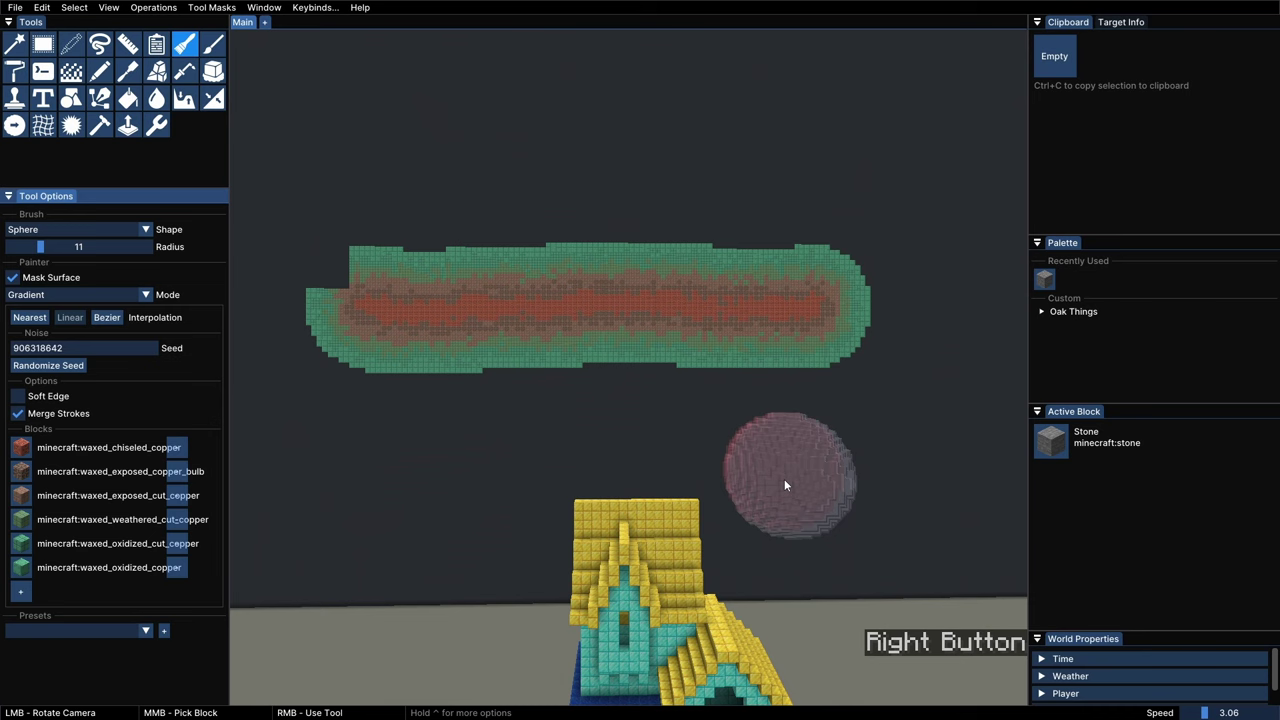
Set the interpolation to Bezier, paint a comparison stroke above the Linear one, and return to Linear interpolation
left_click(107, 317)
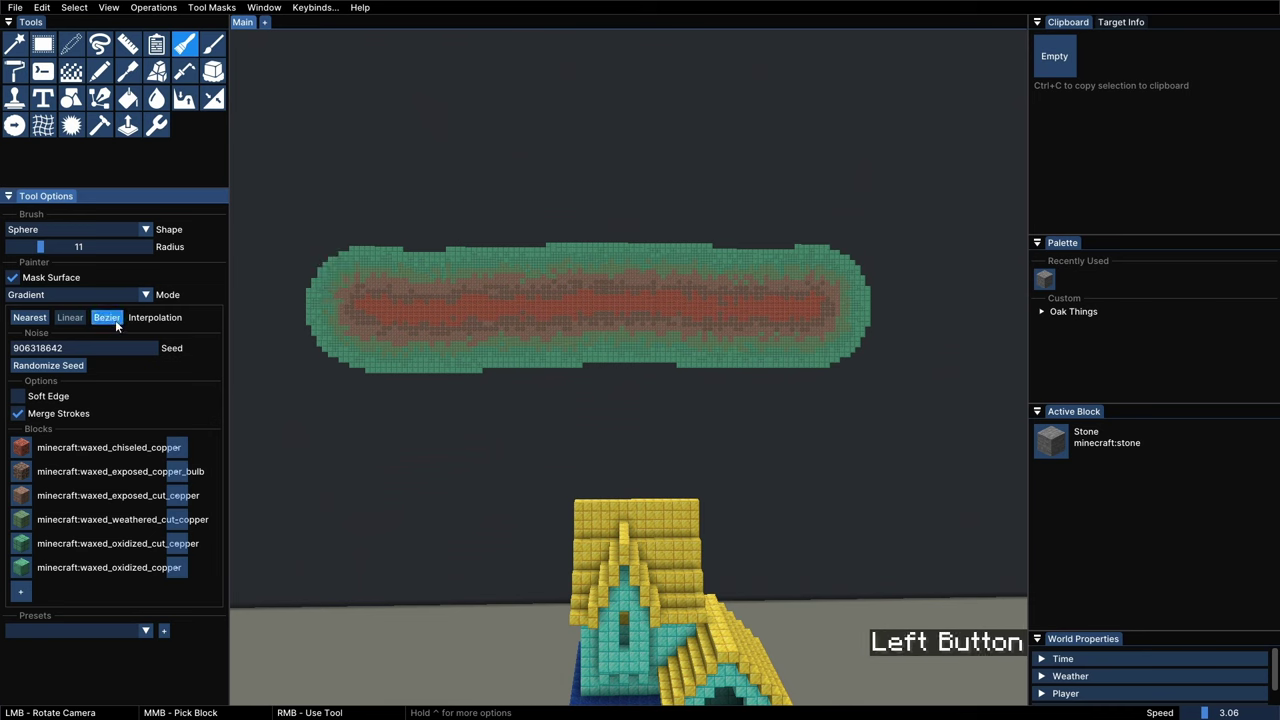
right_click_drag(349, 148, 820, 148)
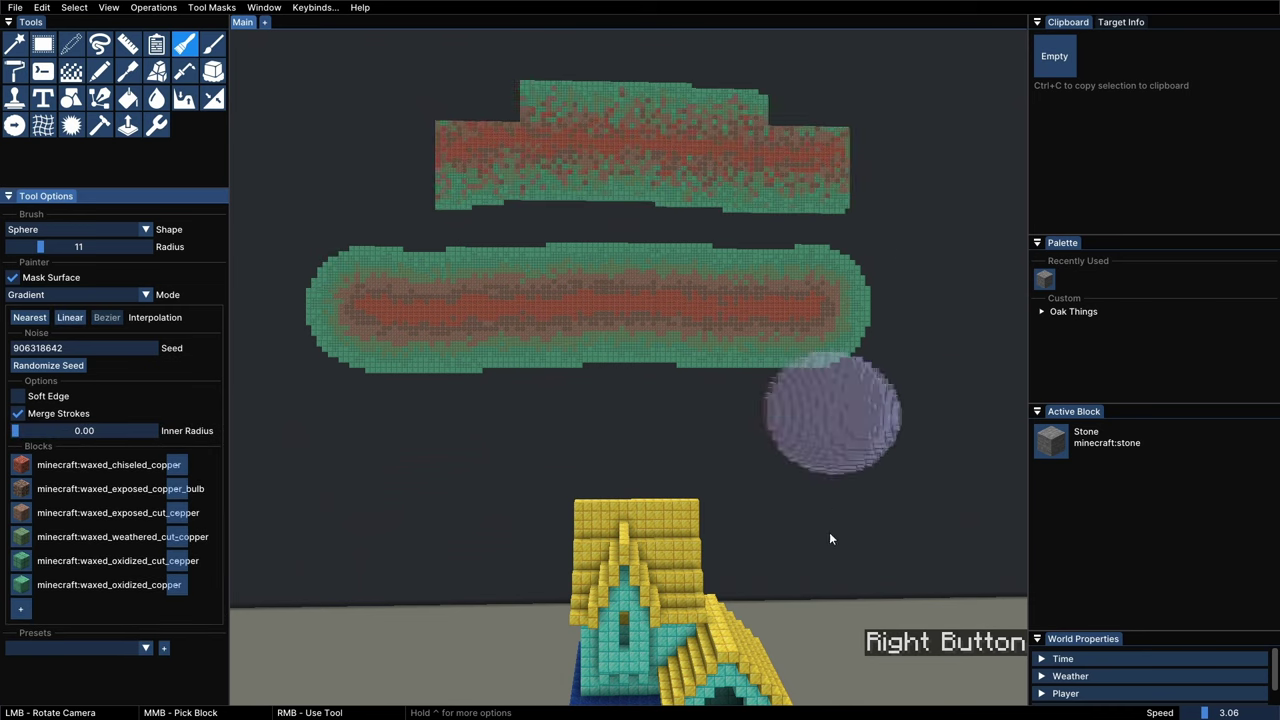
left_click(76, 319)
left_click(107, 320)
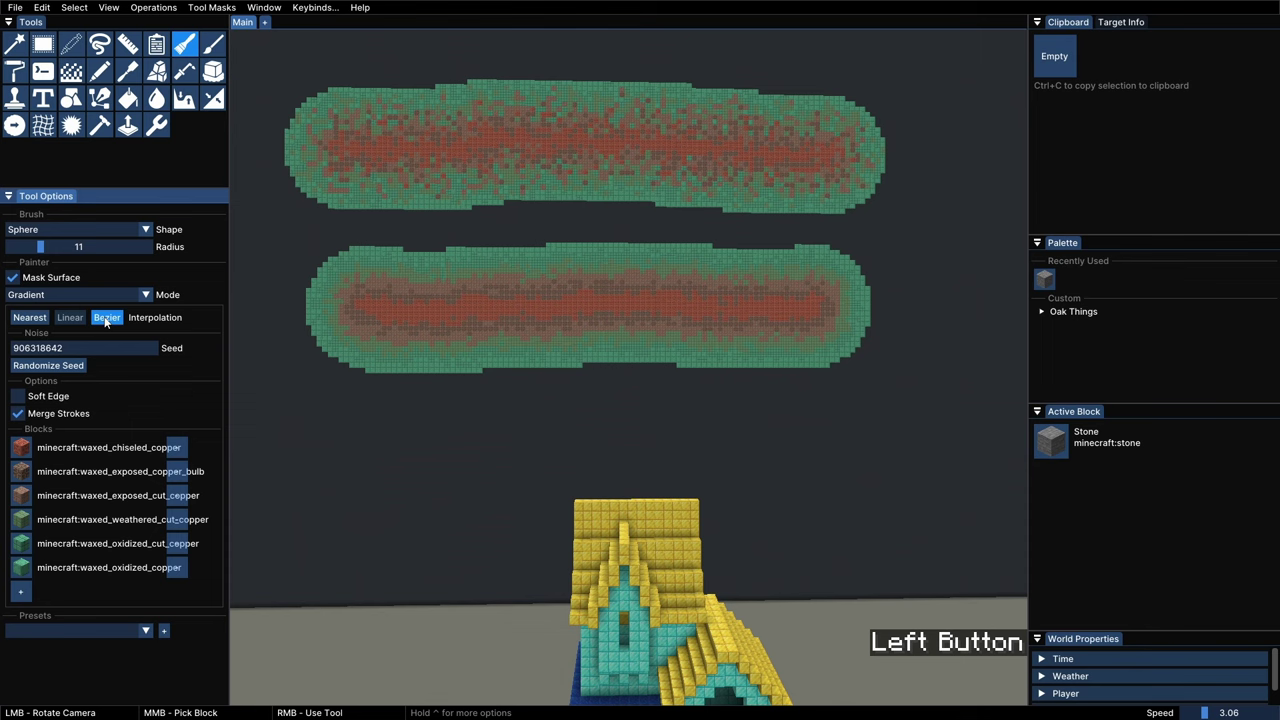
left_click(76, 320)
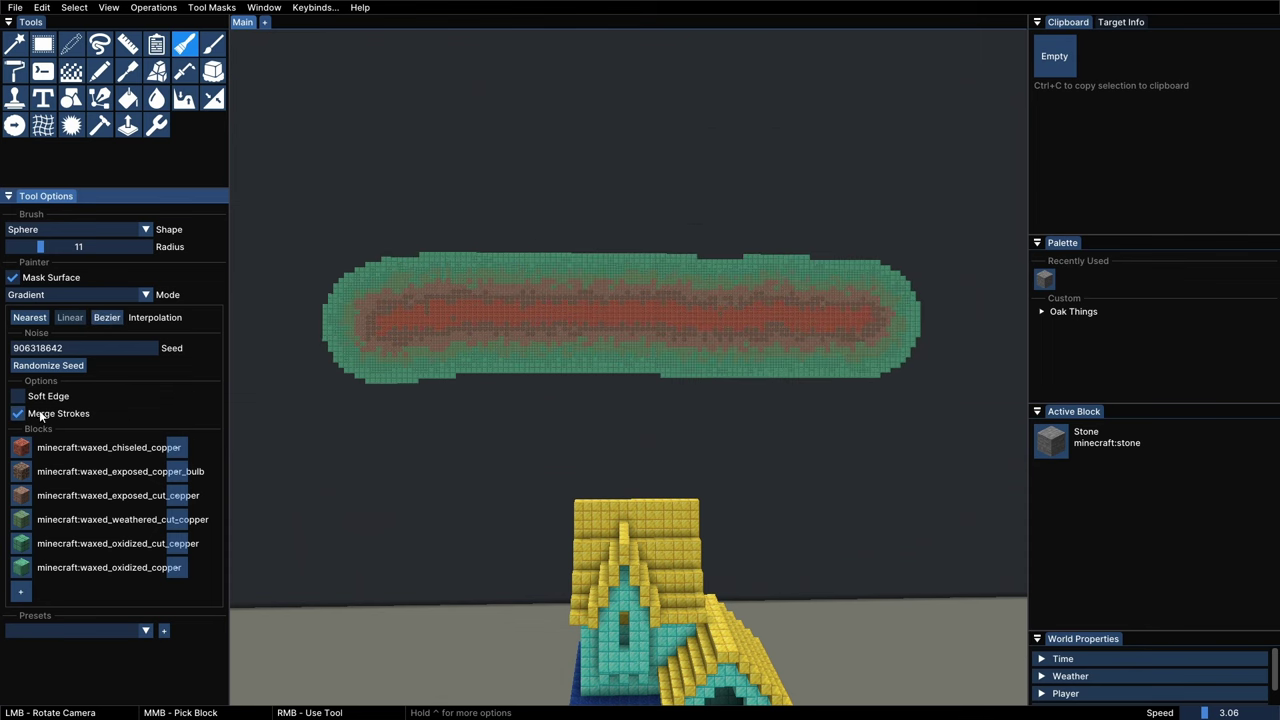
Enable Soft Edge and paint a horizontal Linear gradient stroke above the hard-edged one
left_click(17, 396)
right_click(406, 170)
right_click_drag(406, 172, 850, 168)
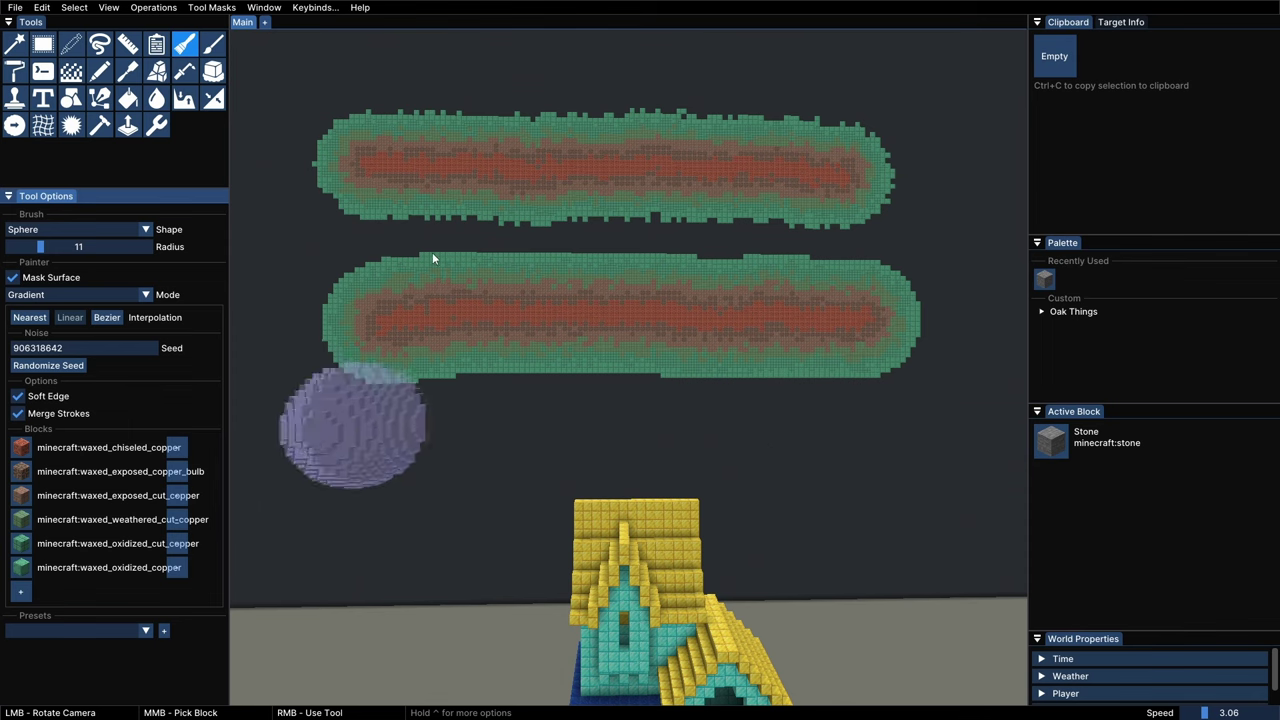
Switch to Bezier interpolation, raise the Inner Radius to 0.18, and paint a horizontal stroke below the other two
left_click(69, 317)
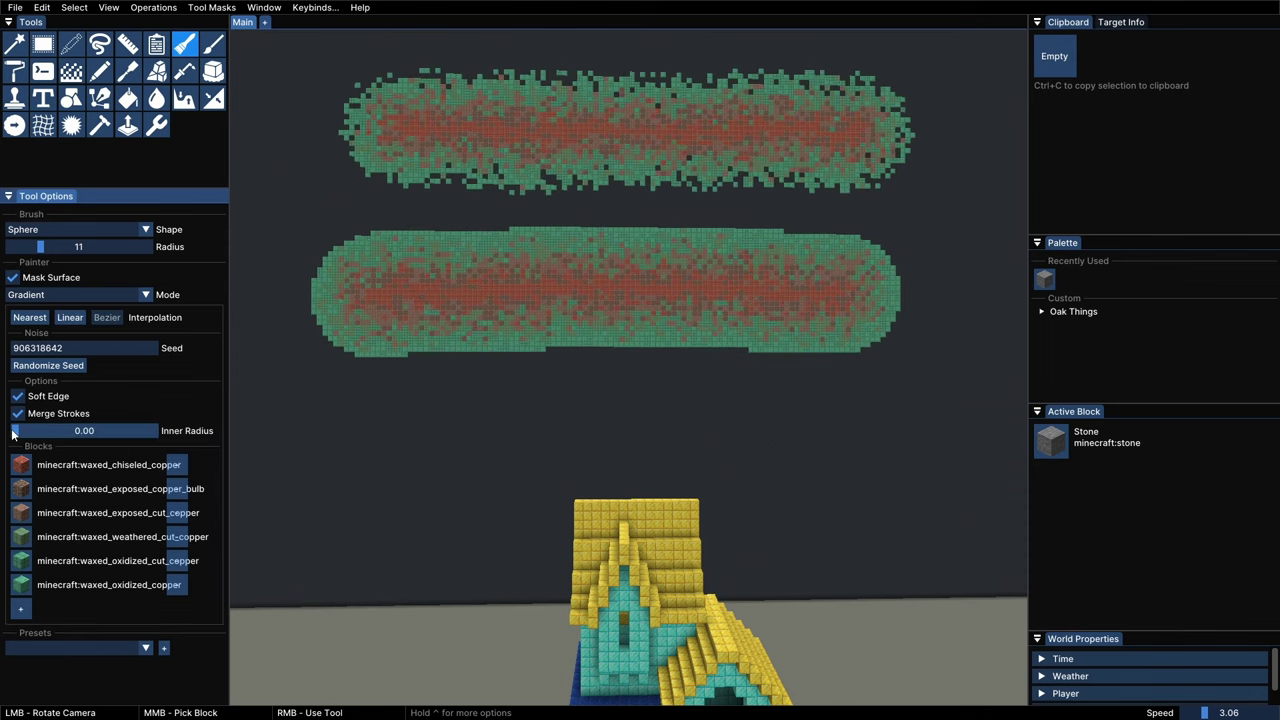
left_click_drag(13, 431, 25, 432)
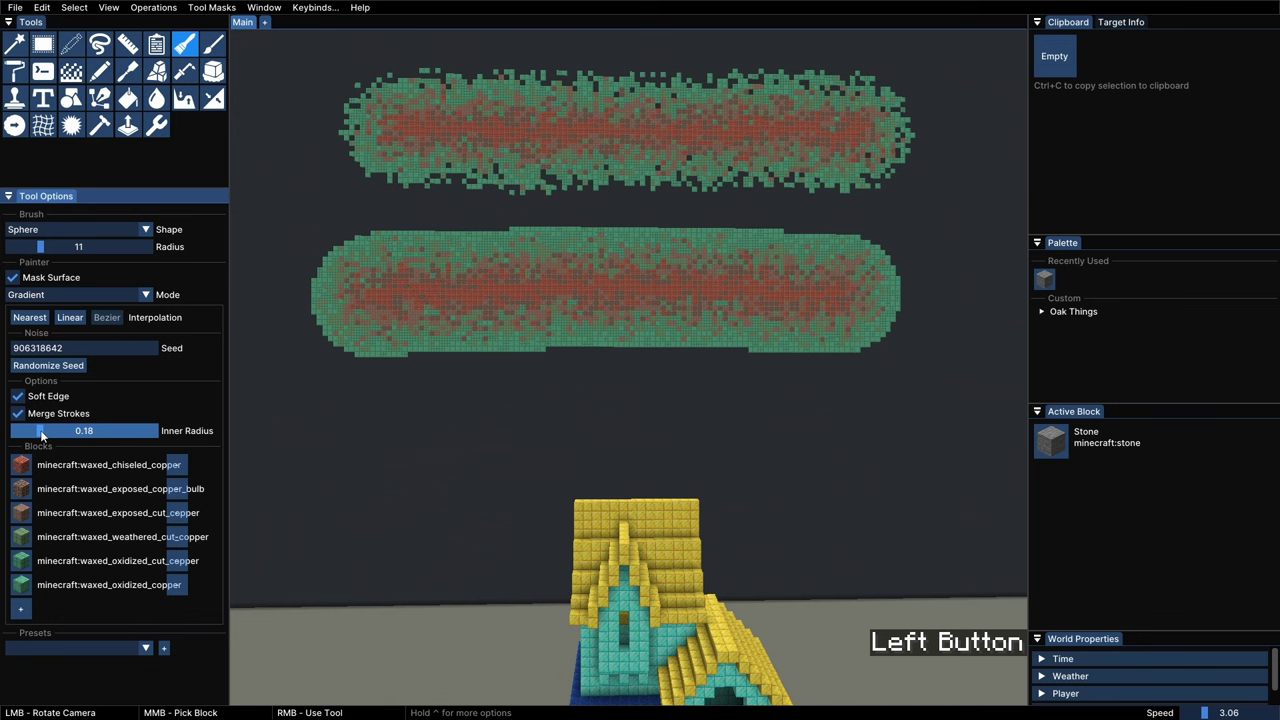
mouse_move(430, 435)
right_mouse_down()
mouse_move(392, 434)
mouse_move(860, 440)
right_mouse_up()
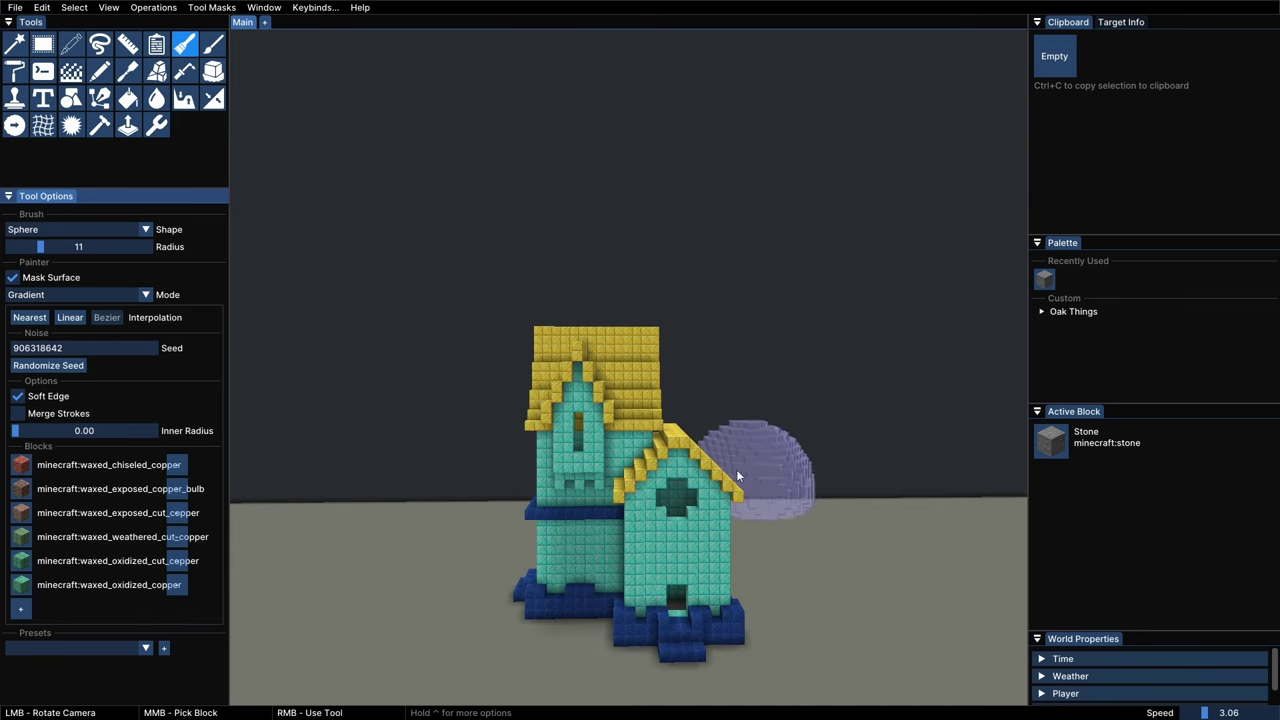
Select all connected yellow roof blocks of the turquoise house with Magic Select
key("shift")
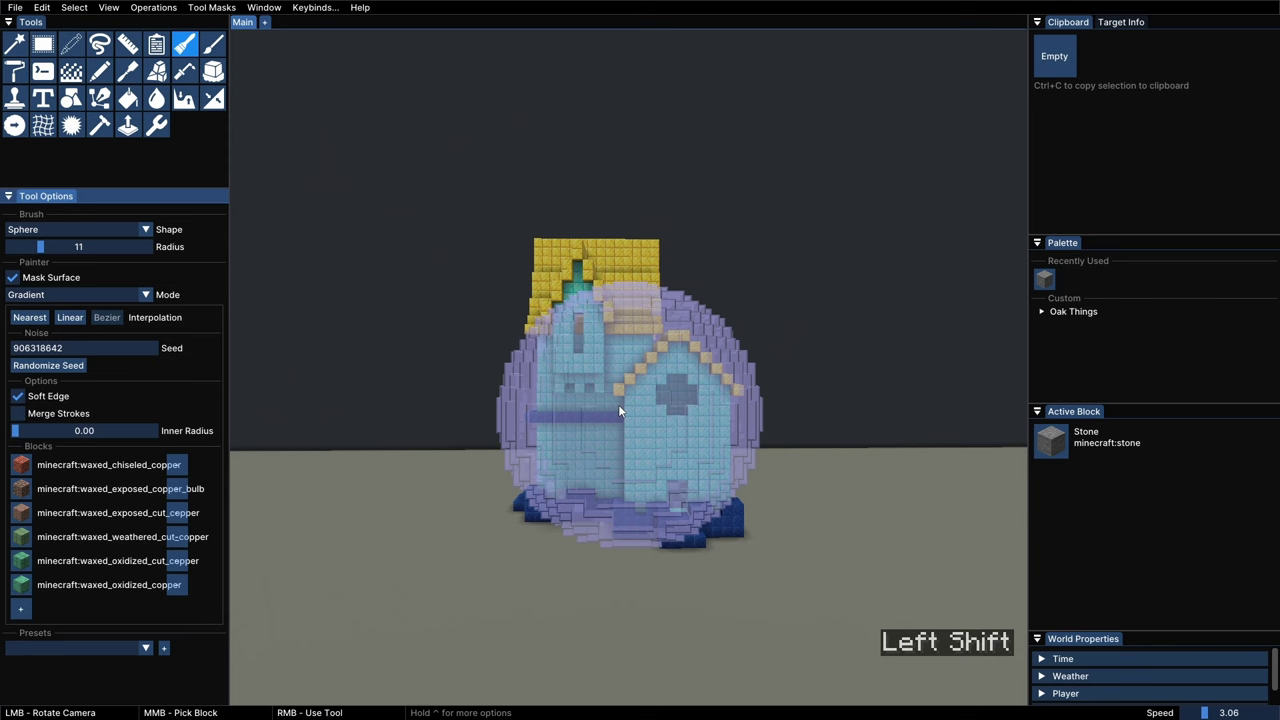
key("w")
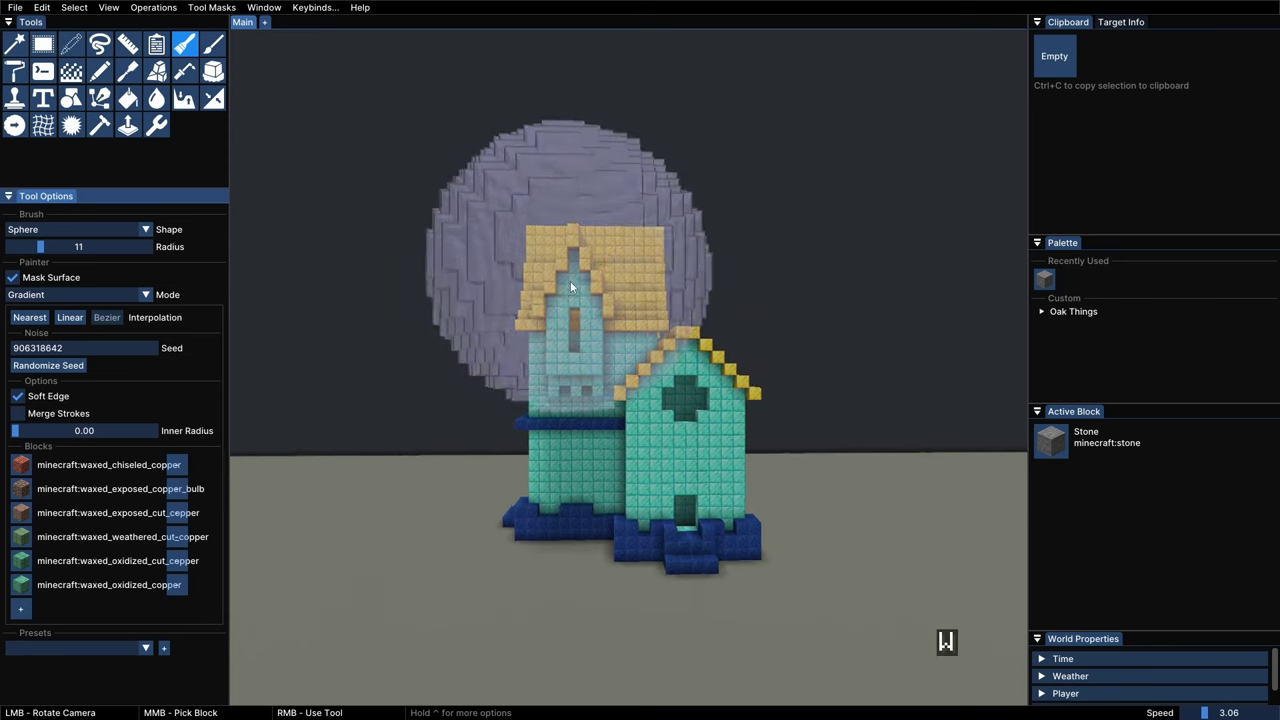
left_click(14, 46)
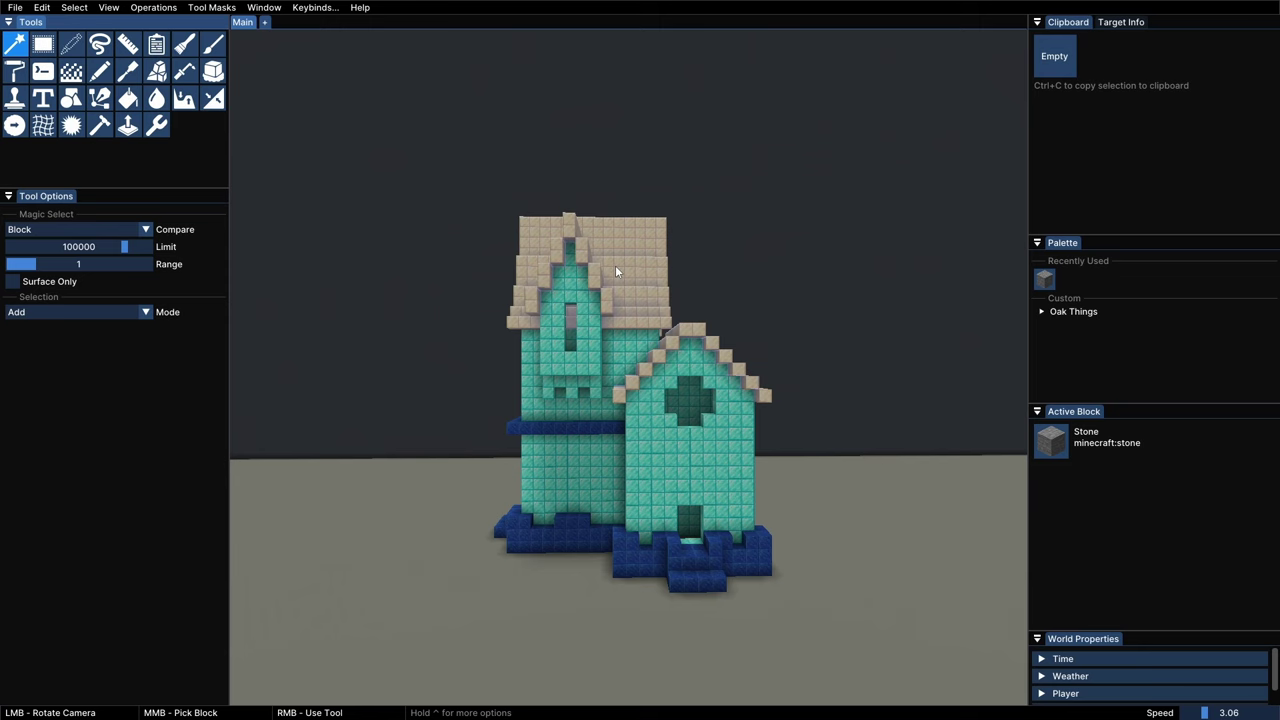
right_click(615, 265)
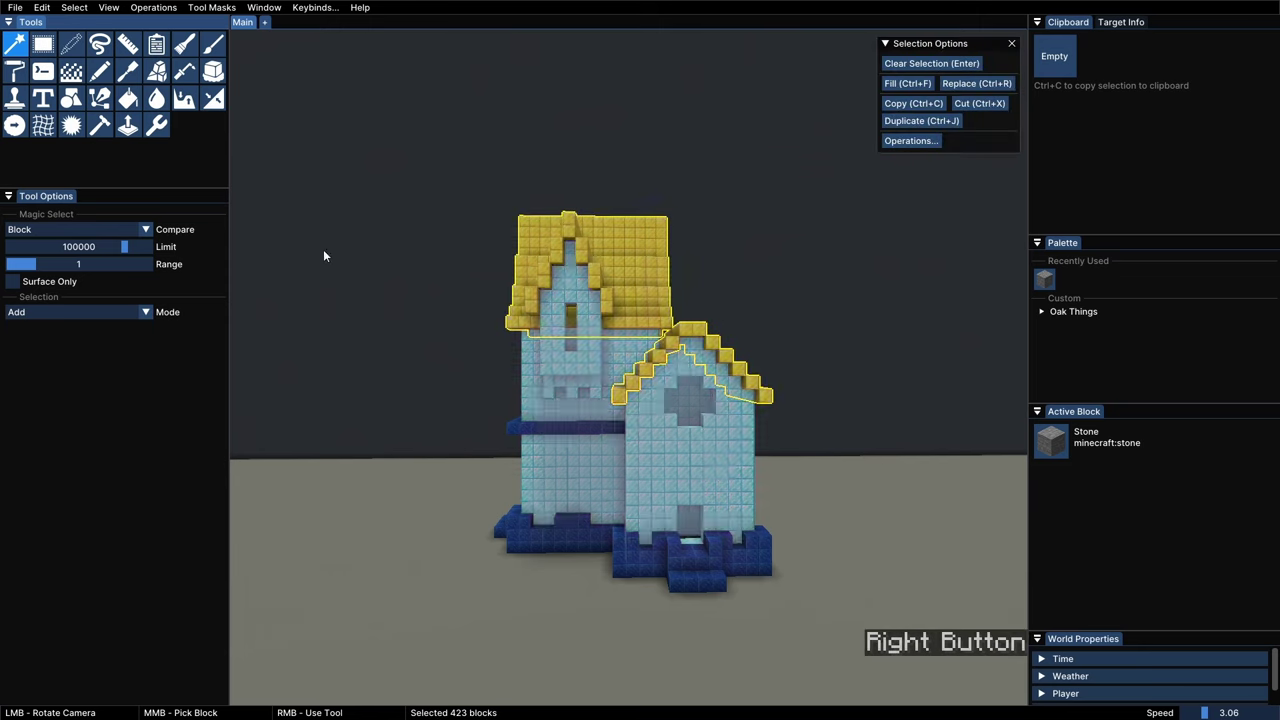
Switch to the Painter with Linear interpolation, paint a copper gradient stroke over the selected roof, and hide the selection highlight
left_click(184, 44)
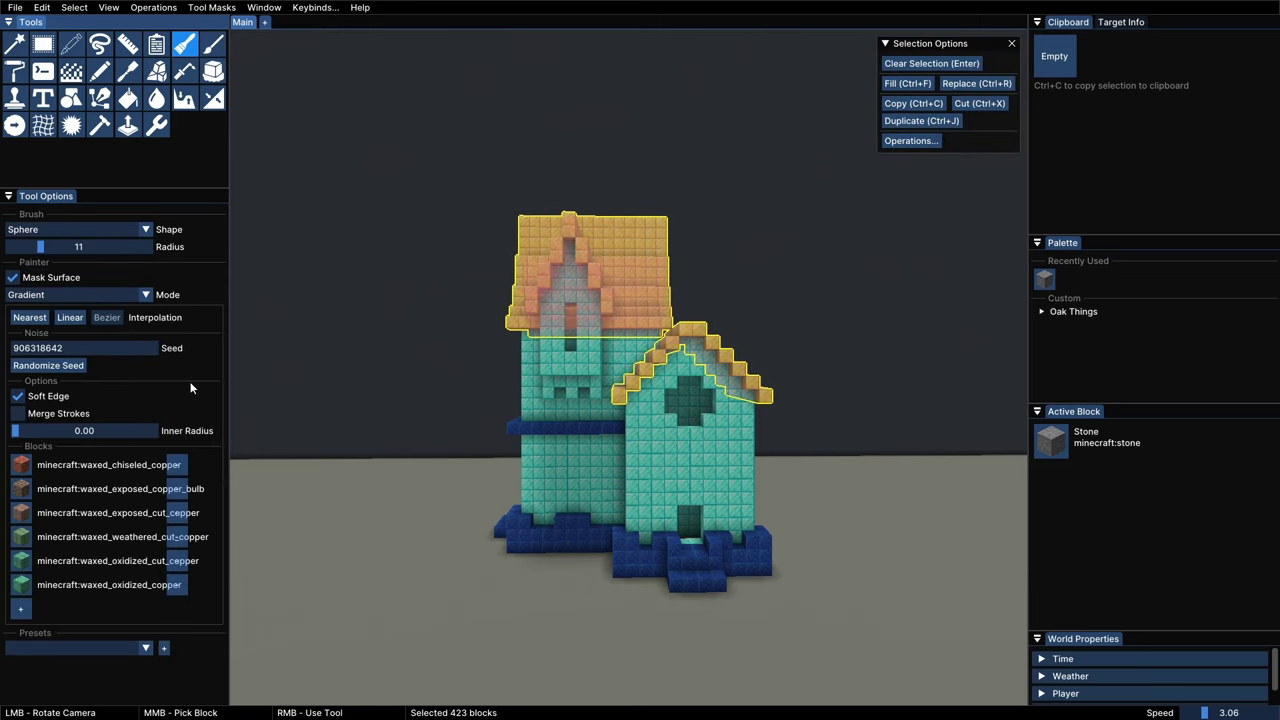
left_click(69, 322)
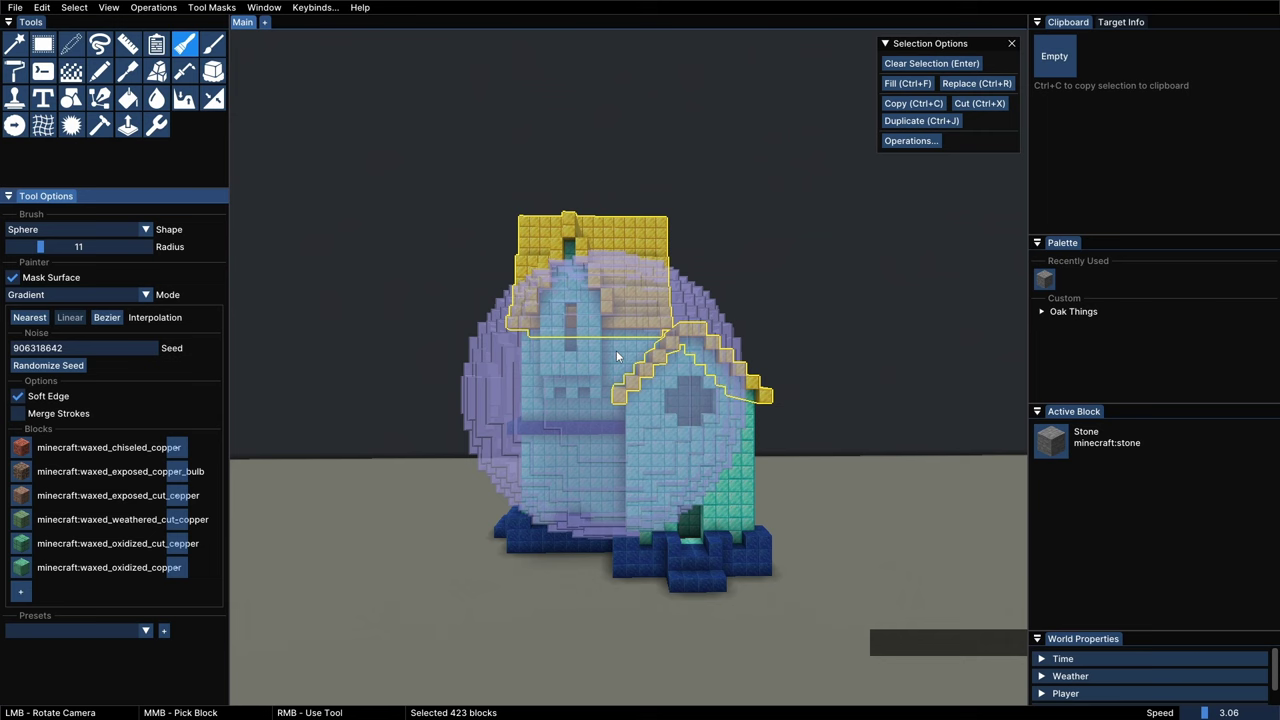
key("ctrl")
mouse_move(633, 285)
right_mouse_down()
mouse_move(560, 267)
mouse_move(631, 315)
right_mouse_up()
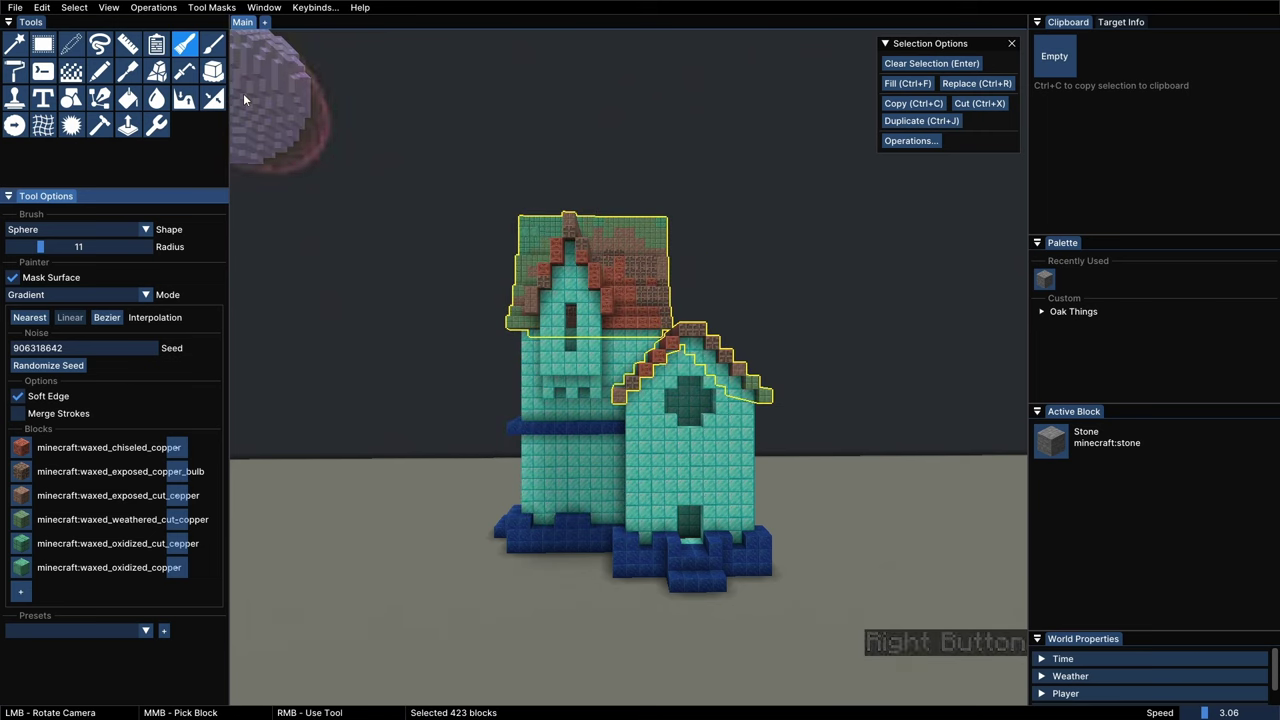
key("s")
key("ctrl+t")
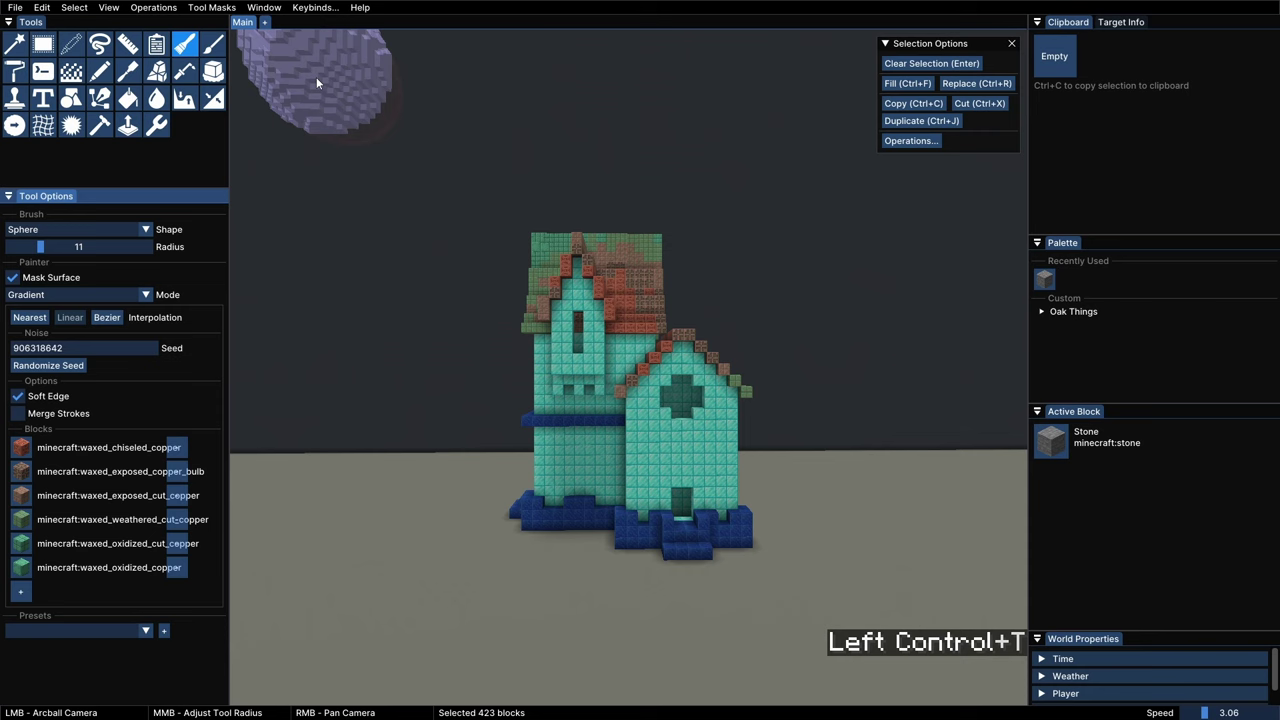
key("s")
Enable Merge Strokes, undo the previous roof stroke, and repaint the copper gradient across the roof
left_click(18, 413)
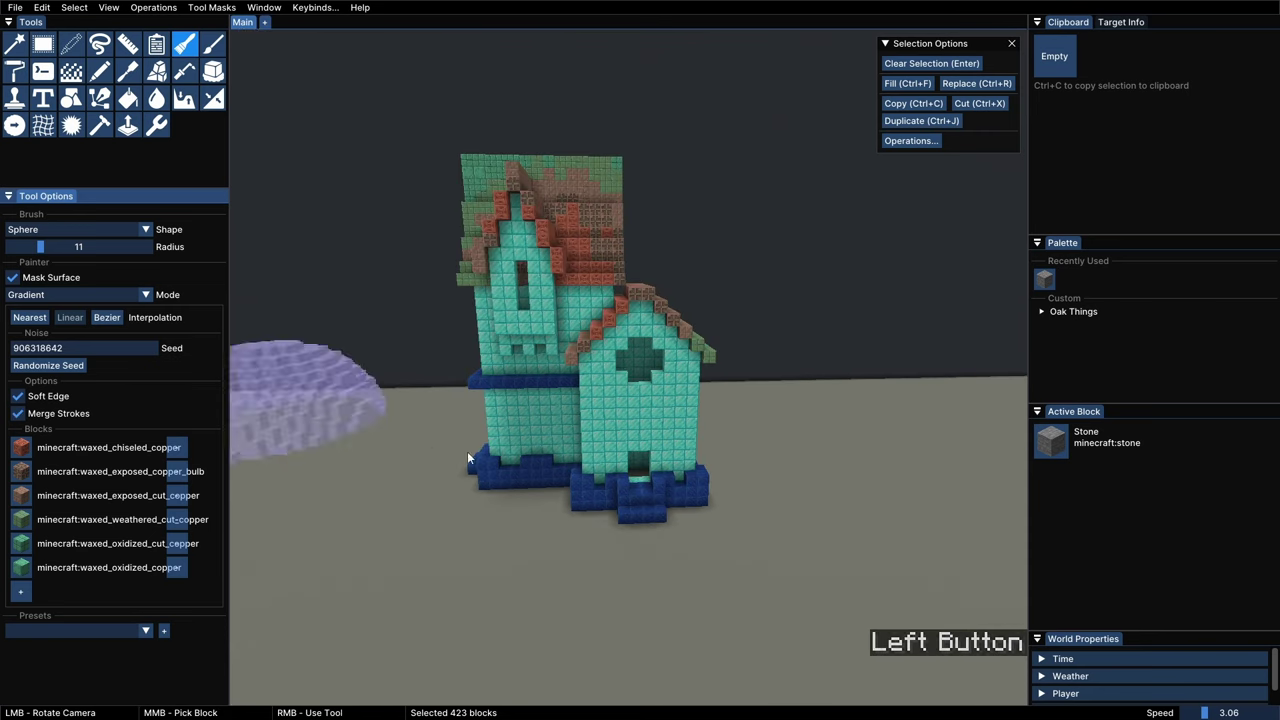
key("ctrl+z")
mouse_move(462, 357)
right_mouse_down()
mouse_move(580, 239)
mouse_move(607, 312)
mouse_move(560, 230)
mouse_move(508, 203)
right_mouse_up()
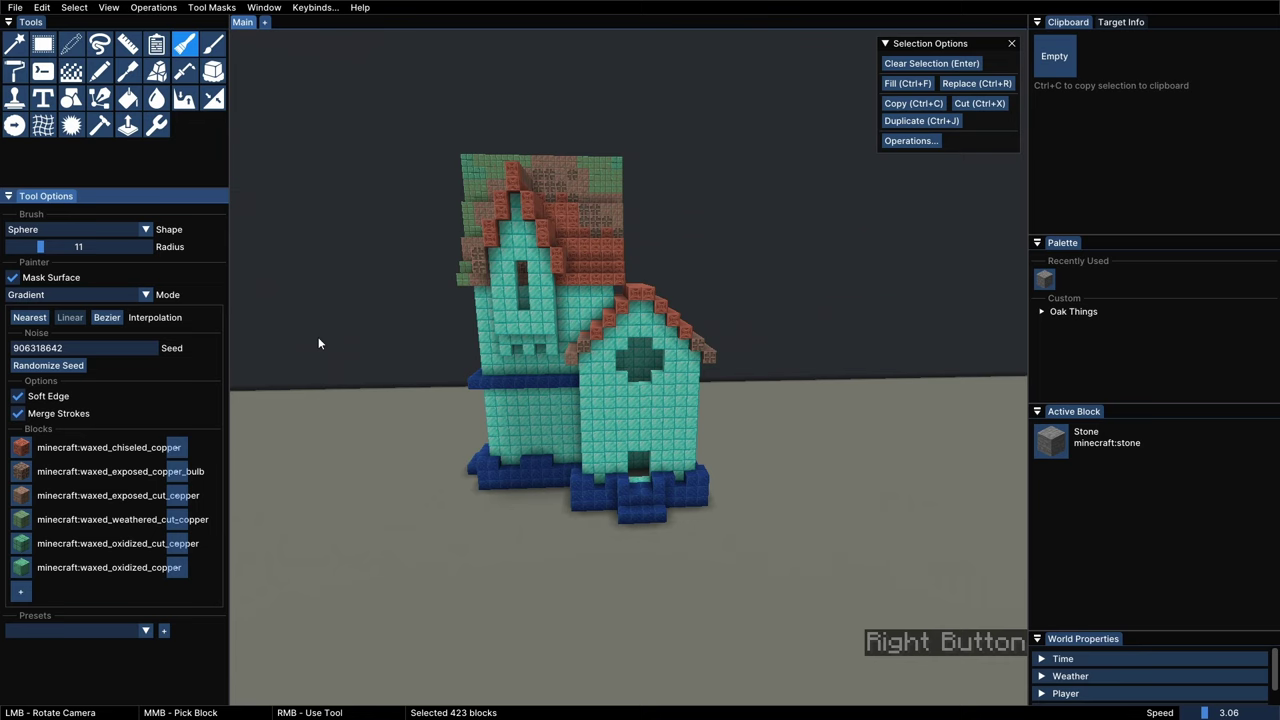
Try a radius 2 merged gradient stroke on the roof and undo the test strokes
mouse_move(570, 266)
middle_mouse_down("ctrl")
mouse_move(673, 258)
mouse_move(597, 263)
middle_mouse_up("ctrl")
right_click_drag(558, 214, 588, 215)
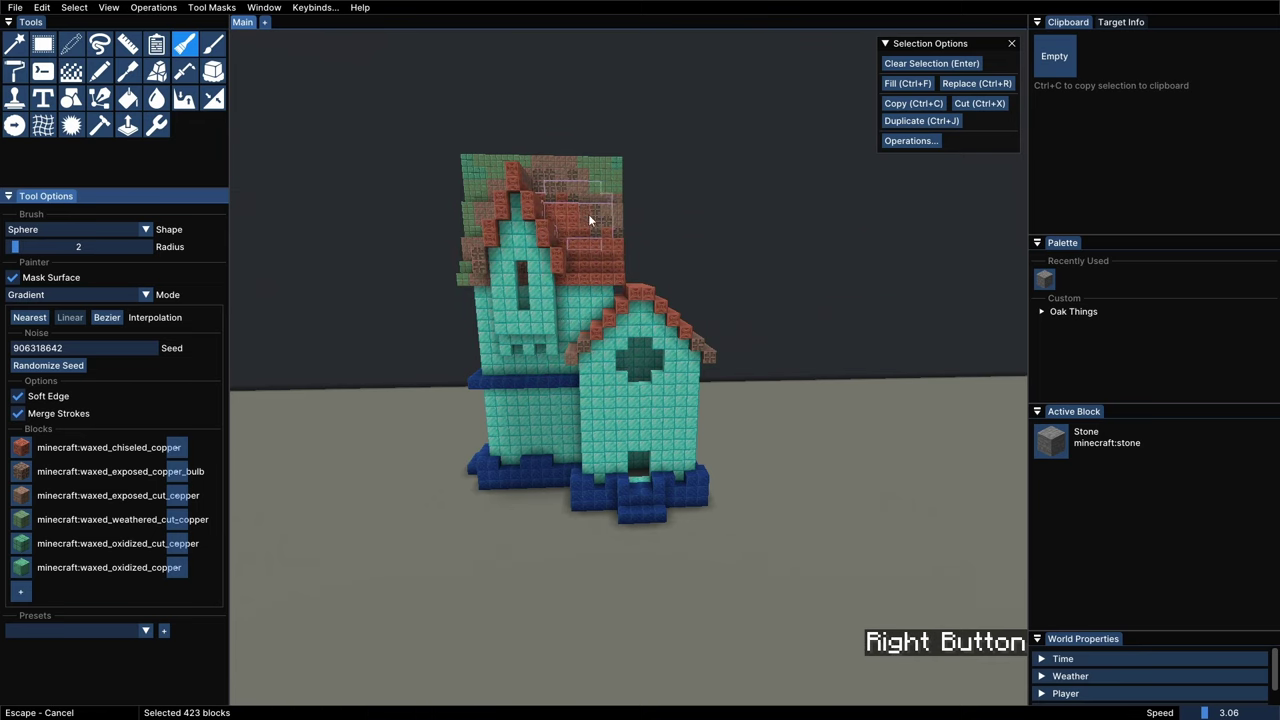
key("ctrl+z")
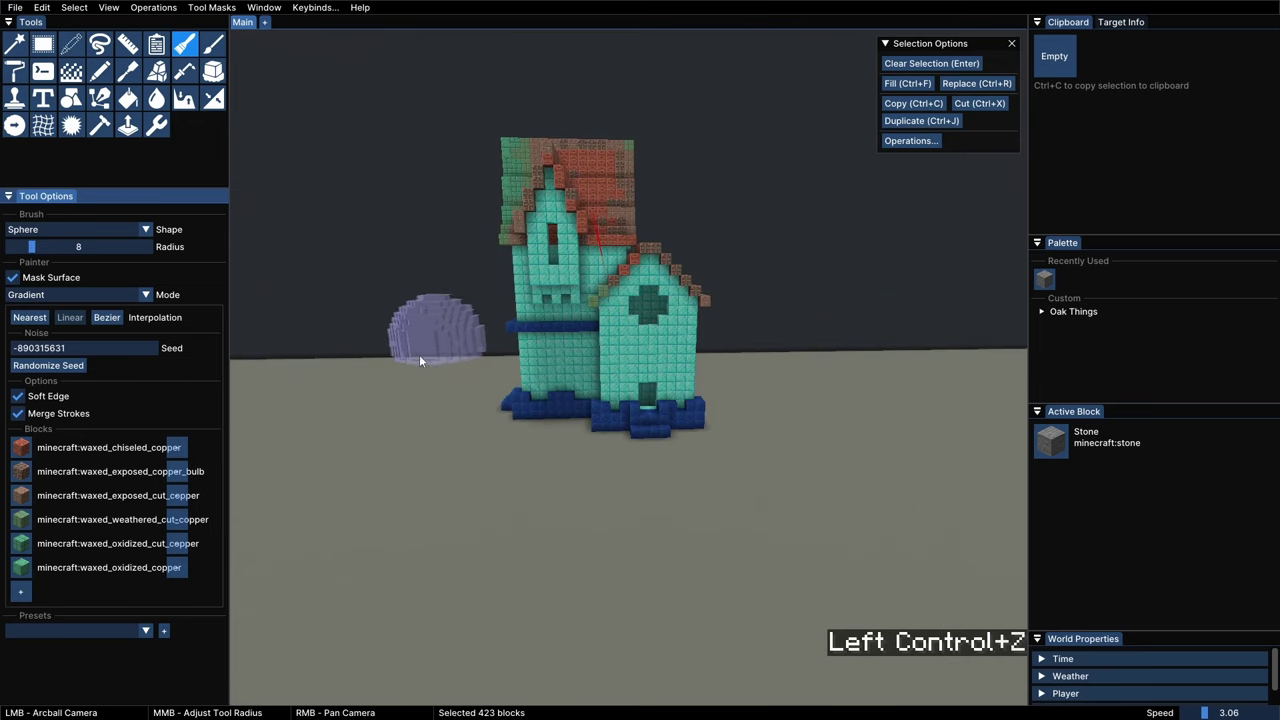
key("ctrl+z")
Resize the Painter brush and paint a merged copper gradient stroke across the selected roof
middle_click_drag(505, 250, 536, 237, "ctrl")
right_click_drag(536, 237, 590, 208)
key("space")
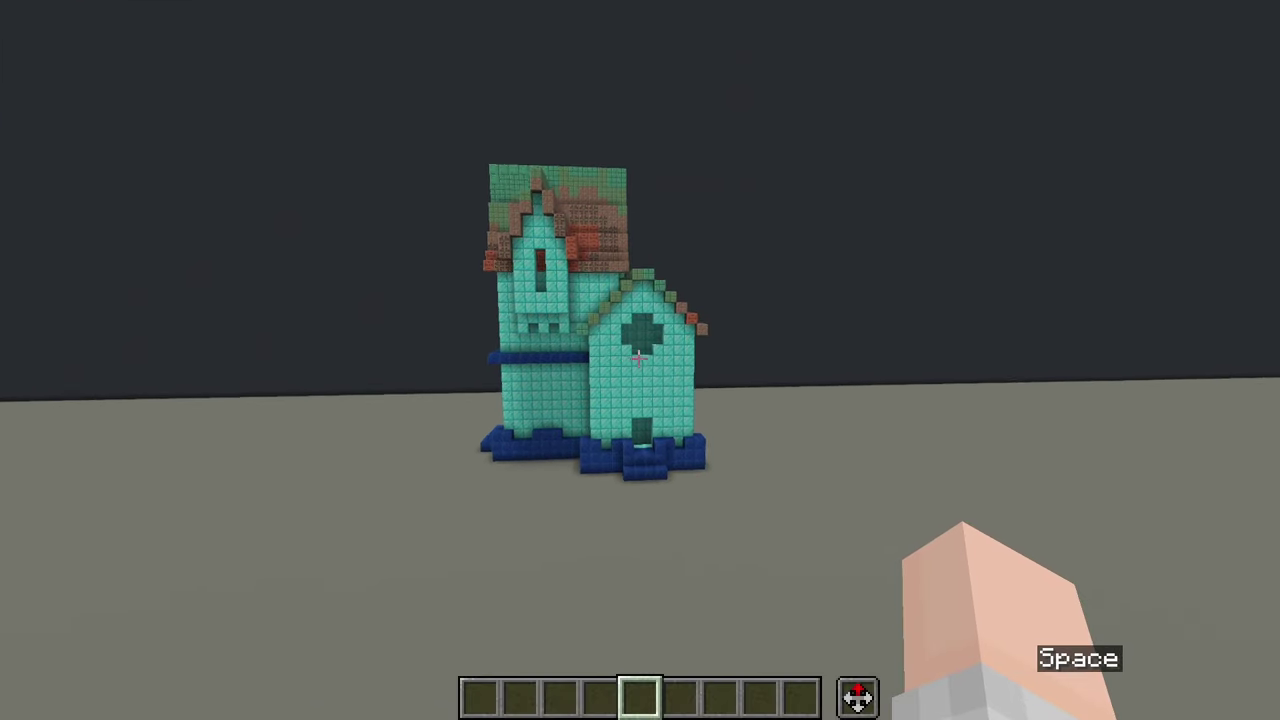
key("a")
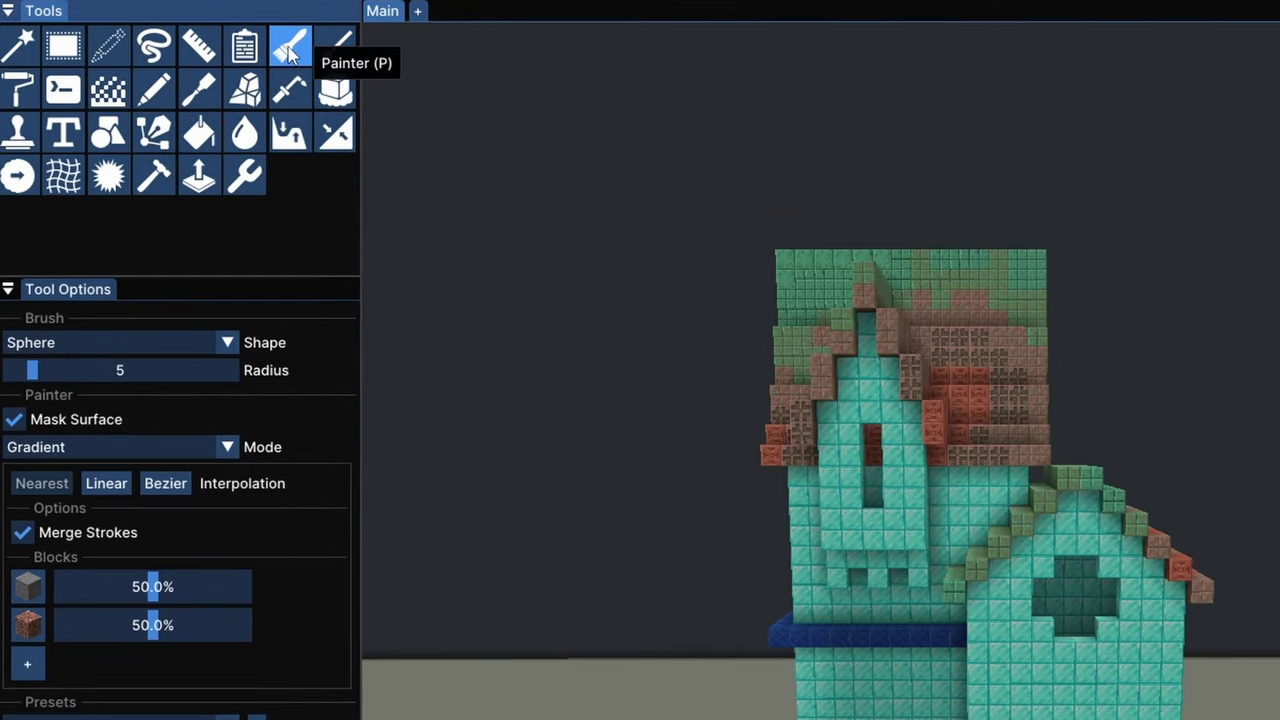
Switch to the Gradient tool, assign a block found by searching "sto", and extend the gradient to four blocks
left_click(108, 90)
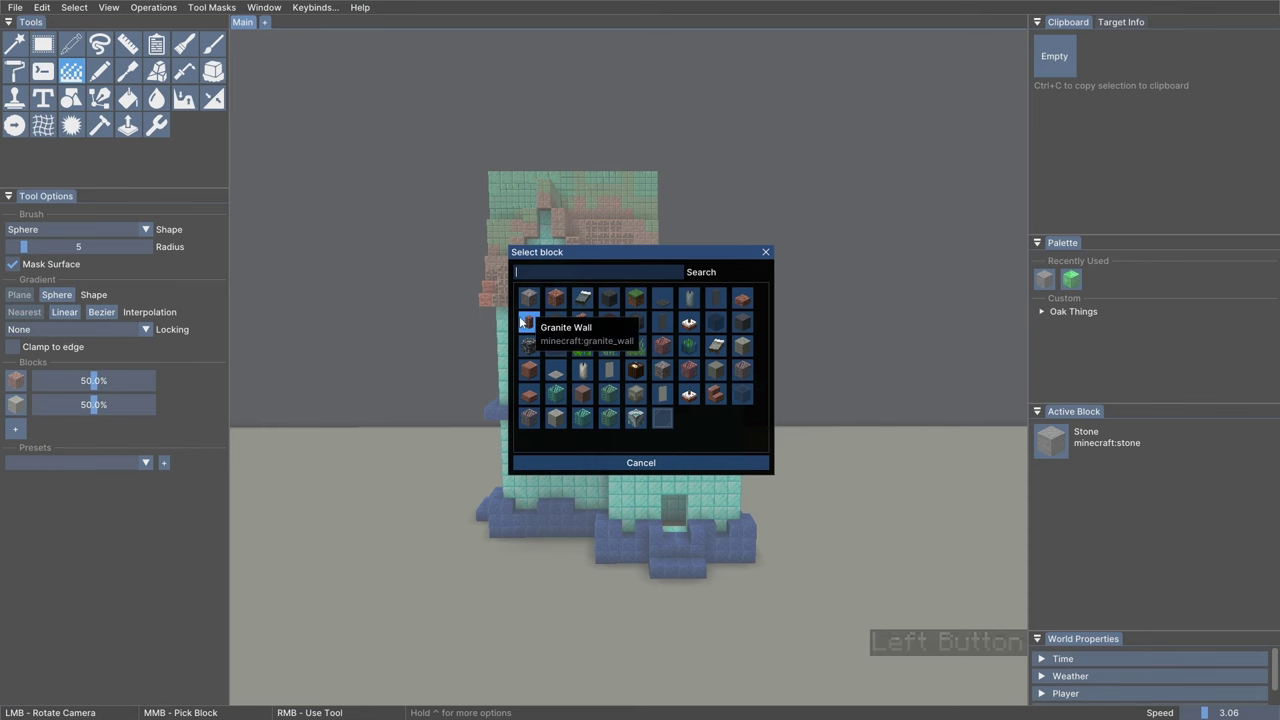
type("sto")
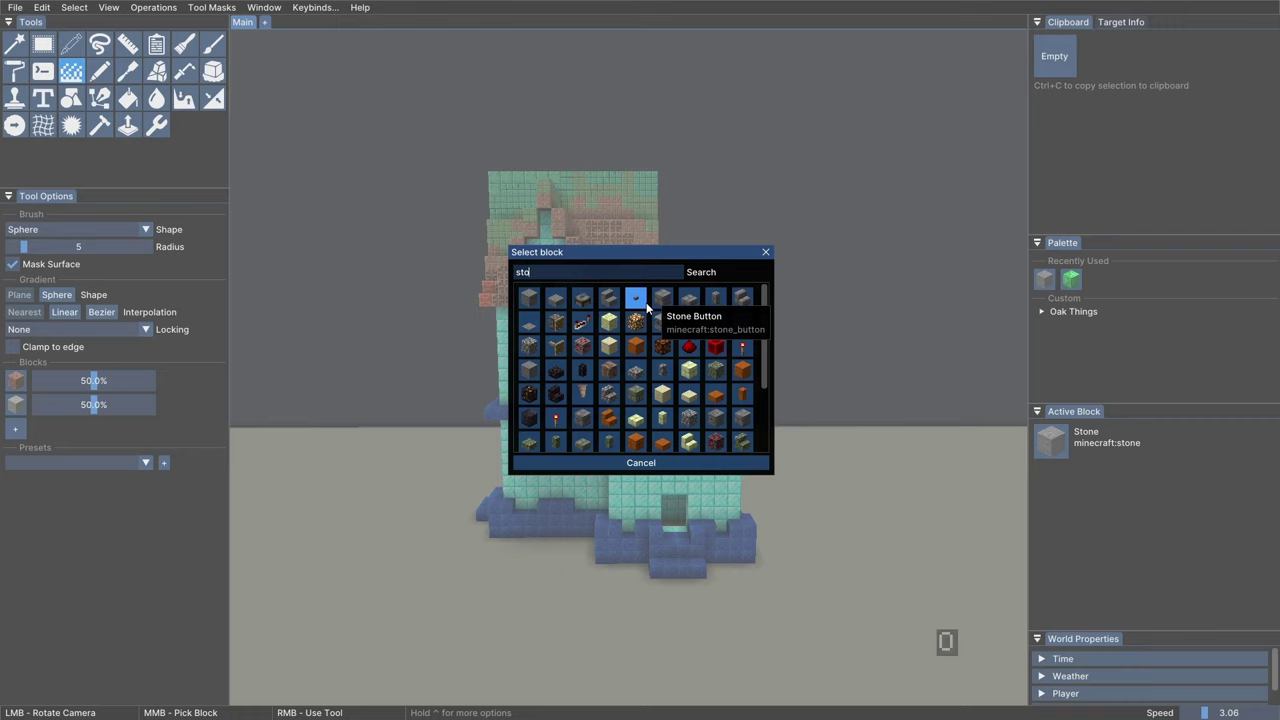
left_click(667, 297)
left_click(15, 430)
left_click(13, 457)
Search for "li" and assign a light gray block to the fourth gradient slot
left_click(15, 455)
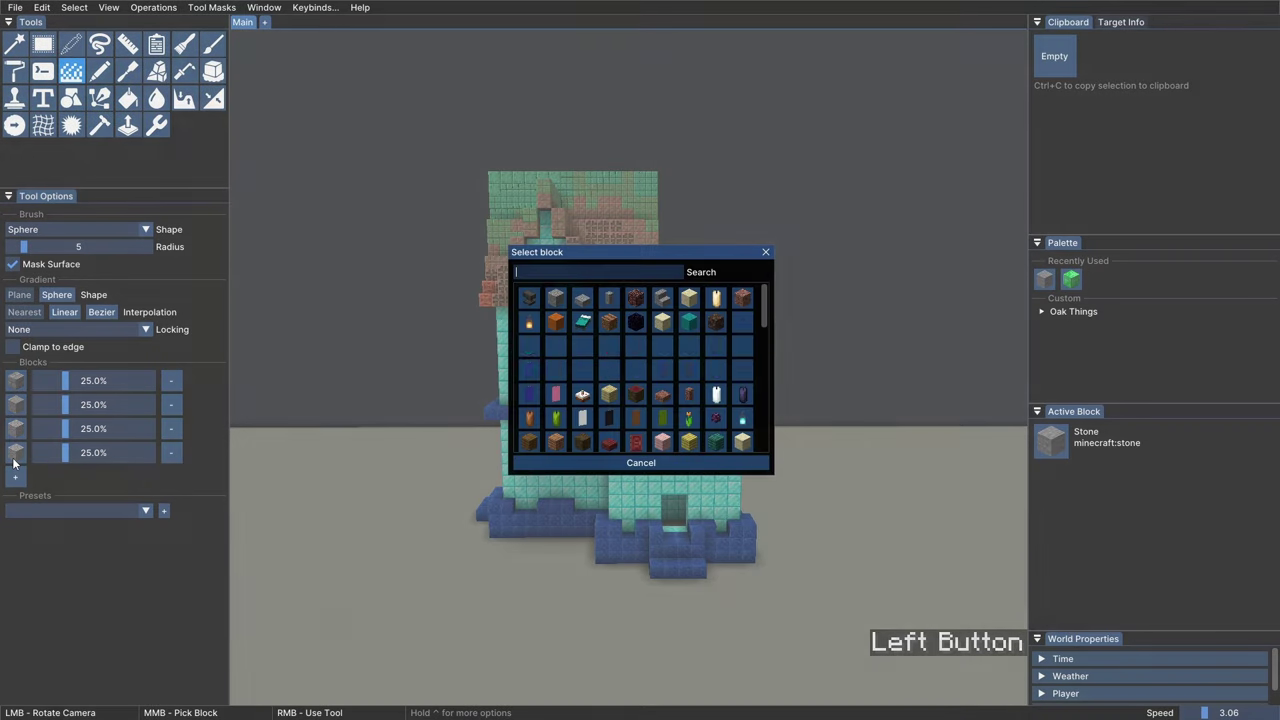
type("li")
left_click(662, 370)
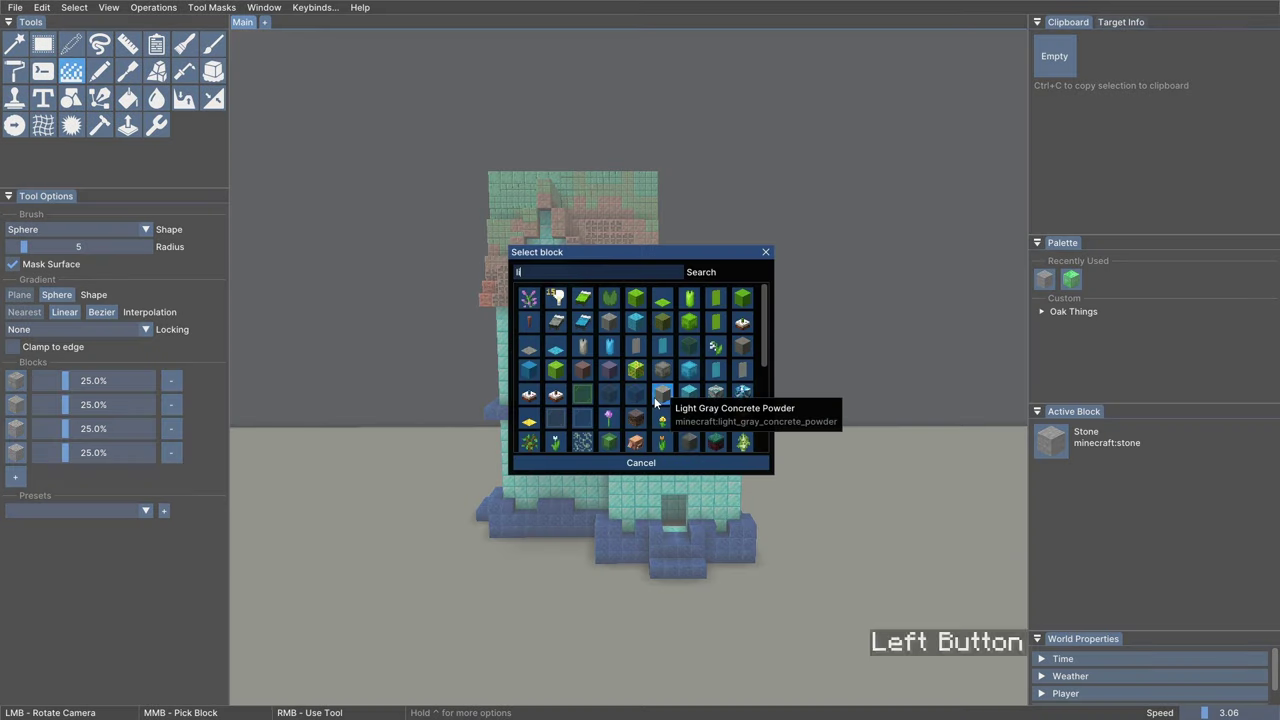
Define a horizontal Plane gradient about 48 blocks long on the dark wall and paint back along it
key("space")
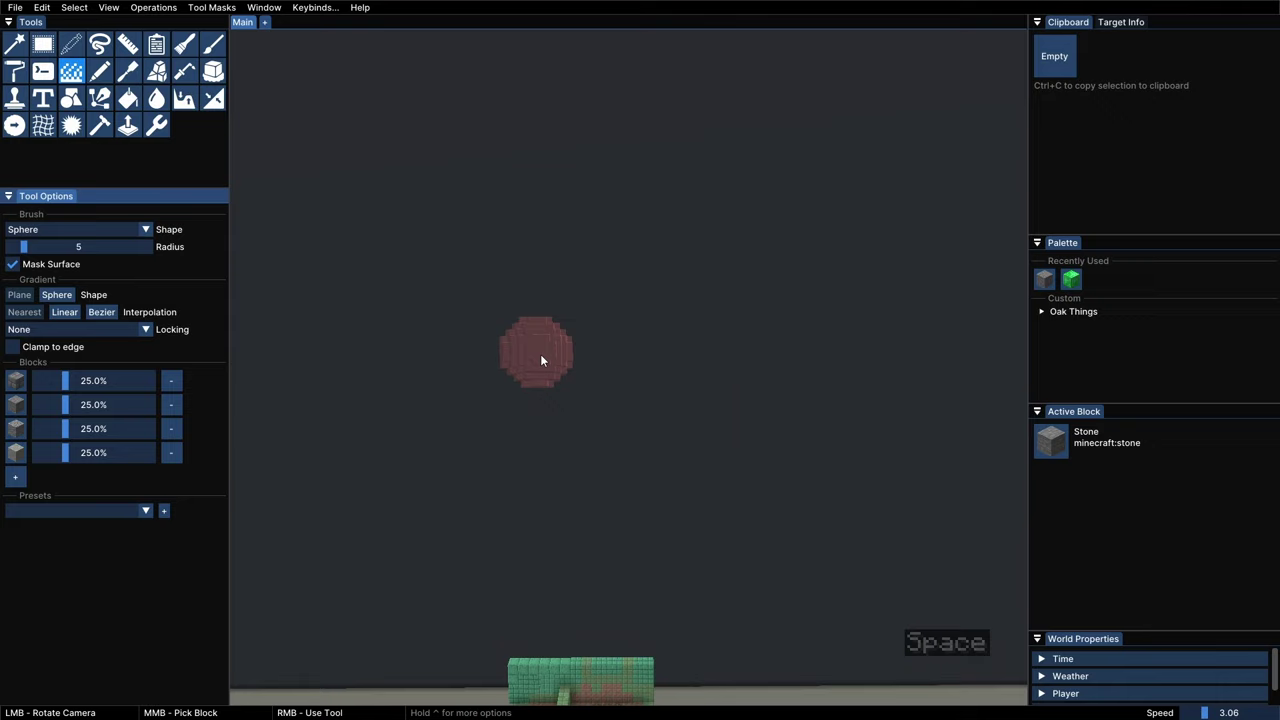
left_click_drag(548, 350, 794, 322)
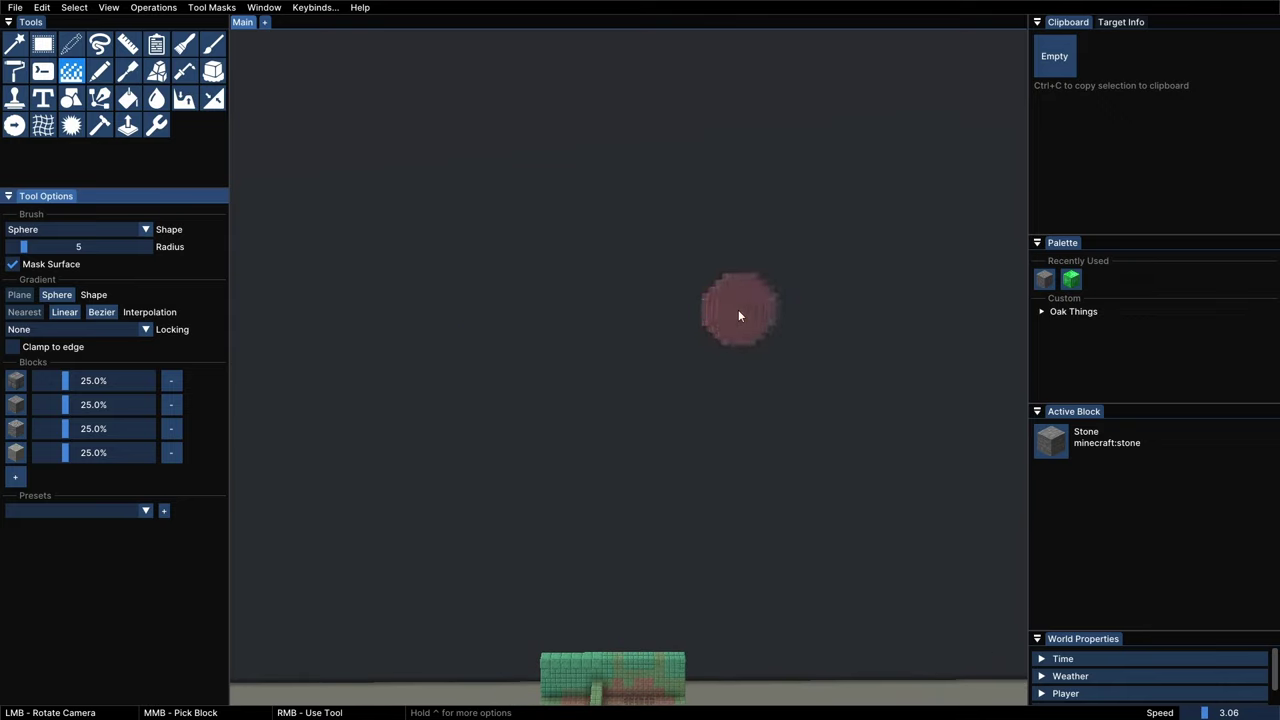
right_click(496, 314)
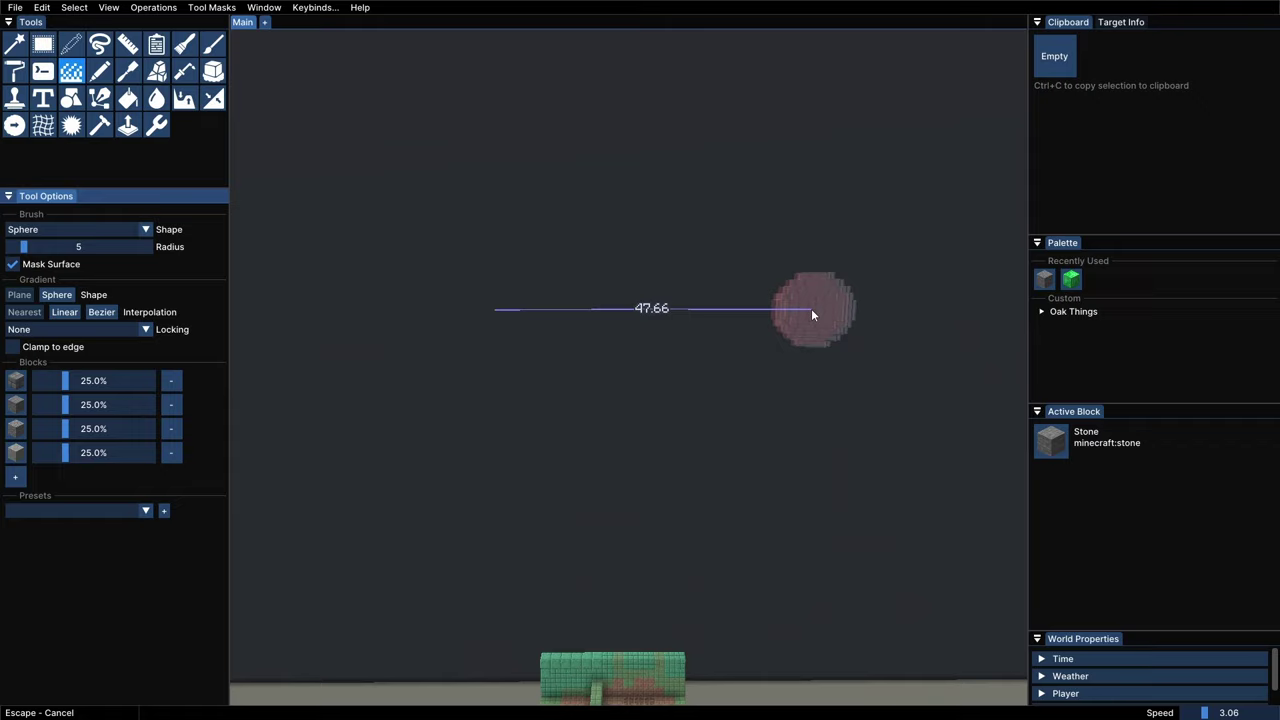
right_click(811, 310)
right_click_drag(669, 314, 500, 315)
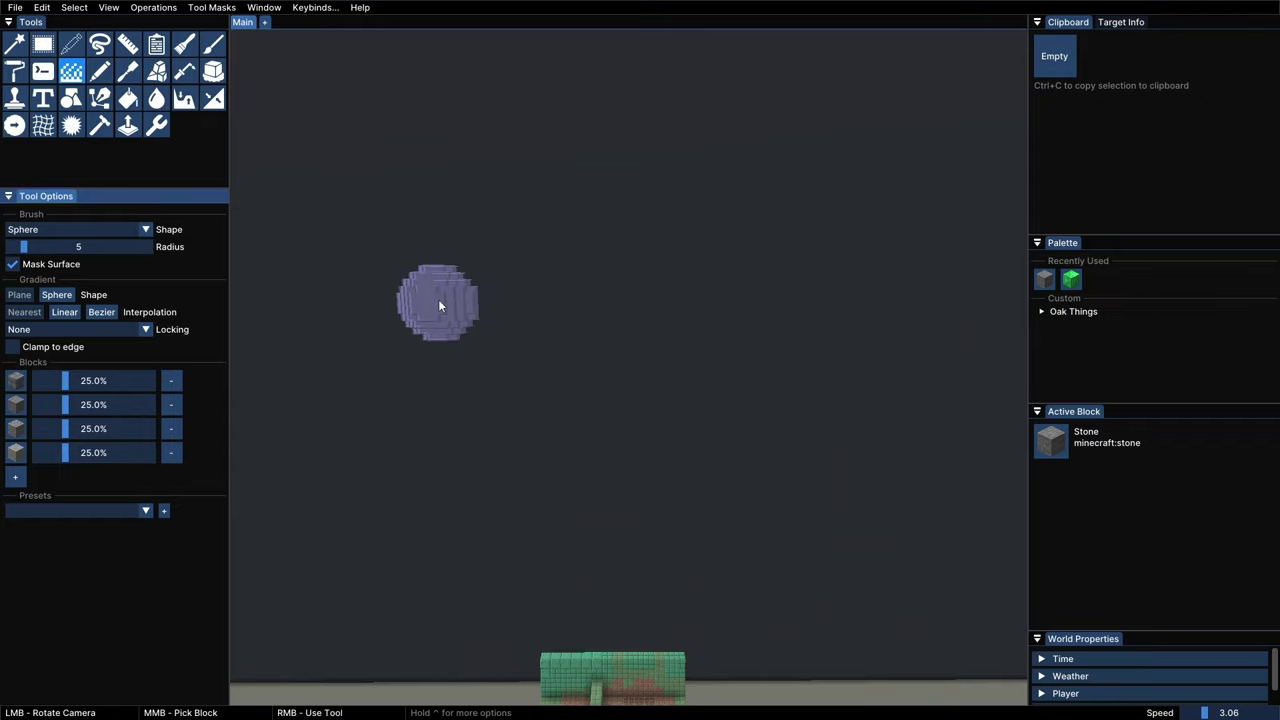
Define a Plane gradient about 68 blocks long across the dark wall, paint along it, and try a shorter gradient
right_click(440, 301)
right_click(290, 256)
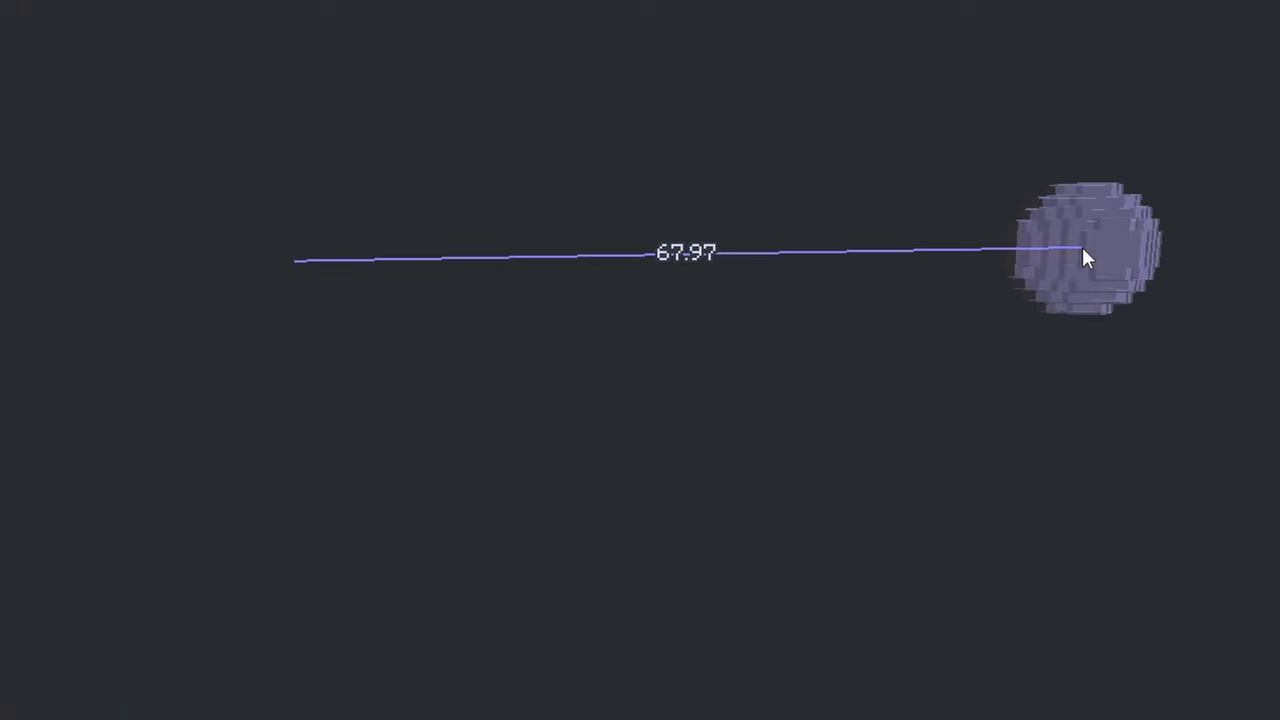
left_click(1082, 247)
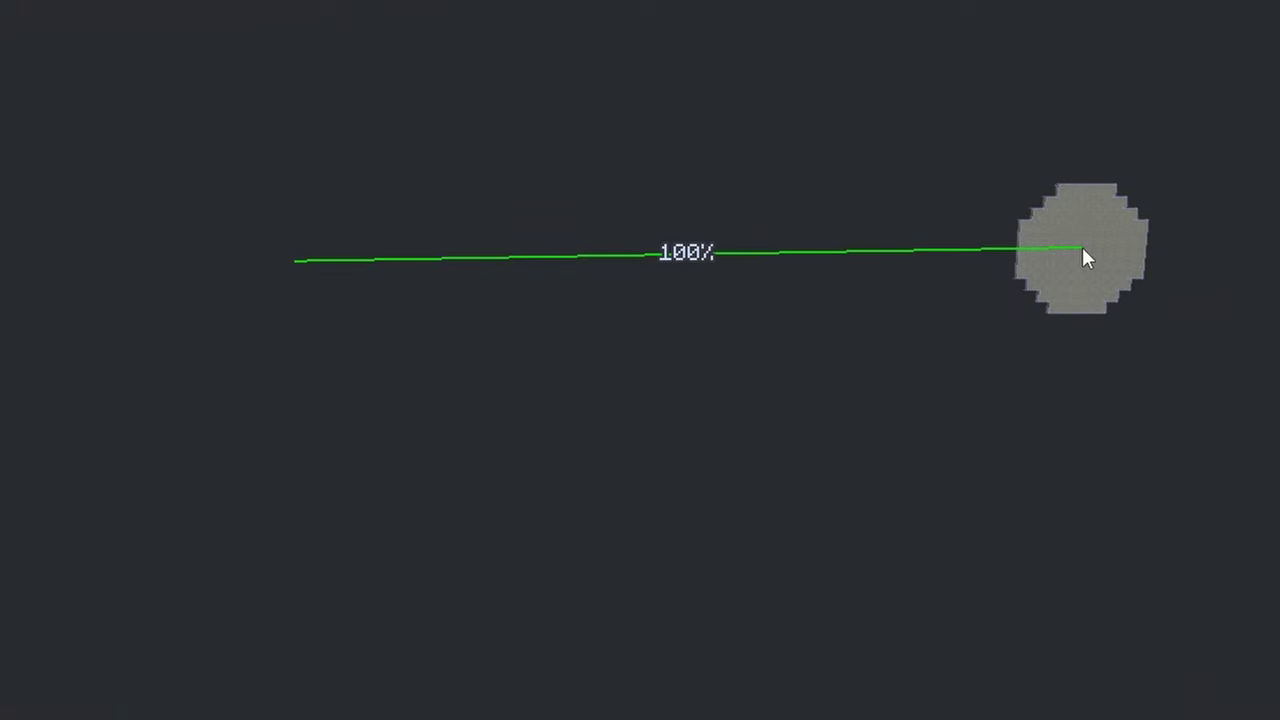
mouse_move(1082, 248)
left_mouse_down()
mouse_move(963, 238)
mouse_move(342, 266)
left_mouse_up()
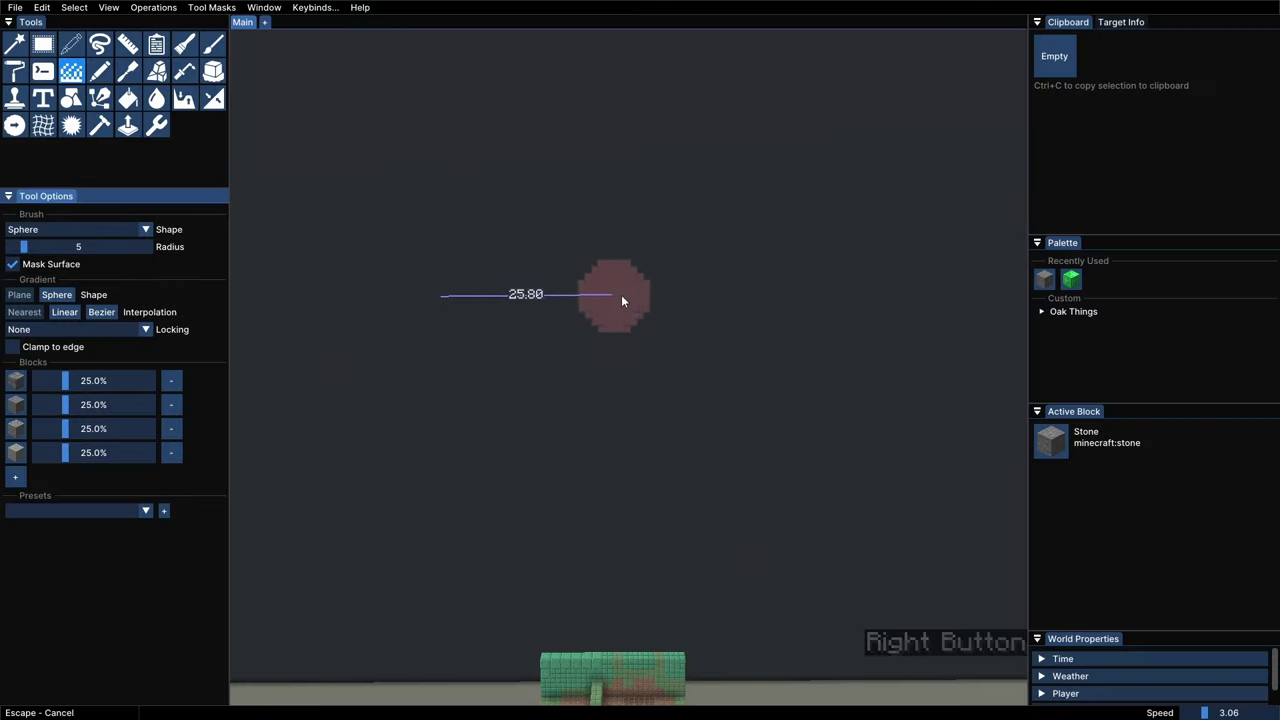
mouse_move(678, 292)
right_mouse_down()
mouse_move(460, 294)
mouse_move(859, 297)
mouse_move(285, 299)
mouse_move(294, 321)
mouse_move(30, 355)
right_mouse_up()
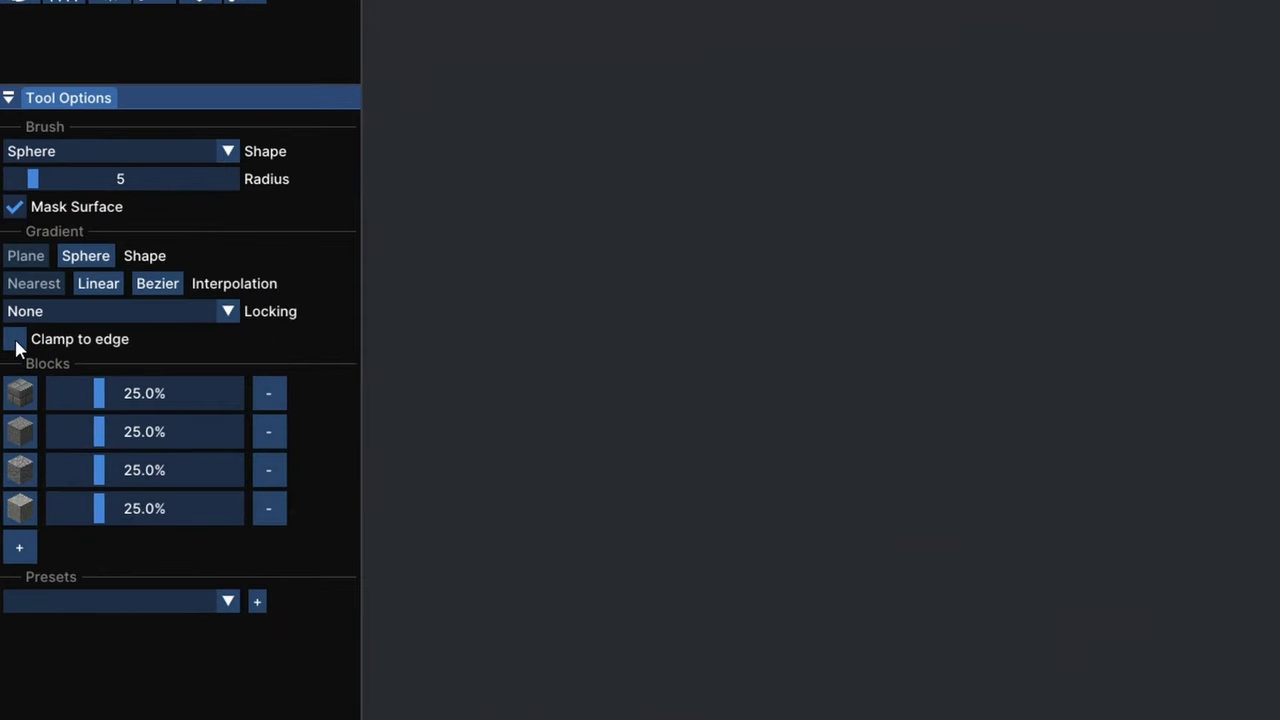
Enable Clamp to edge, define a horizontal gradient on the dark wall, and paint beyond its end point
left_click(15, 340)
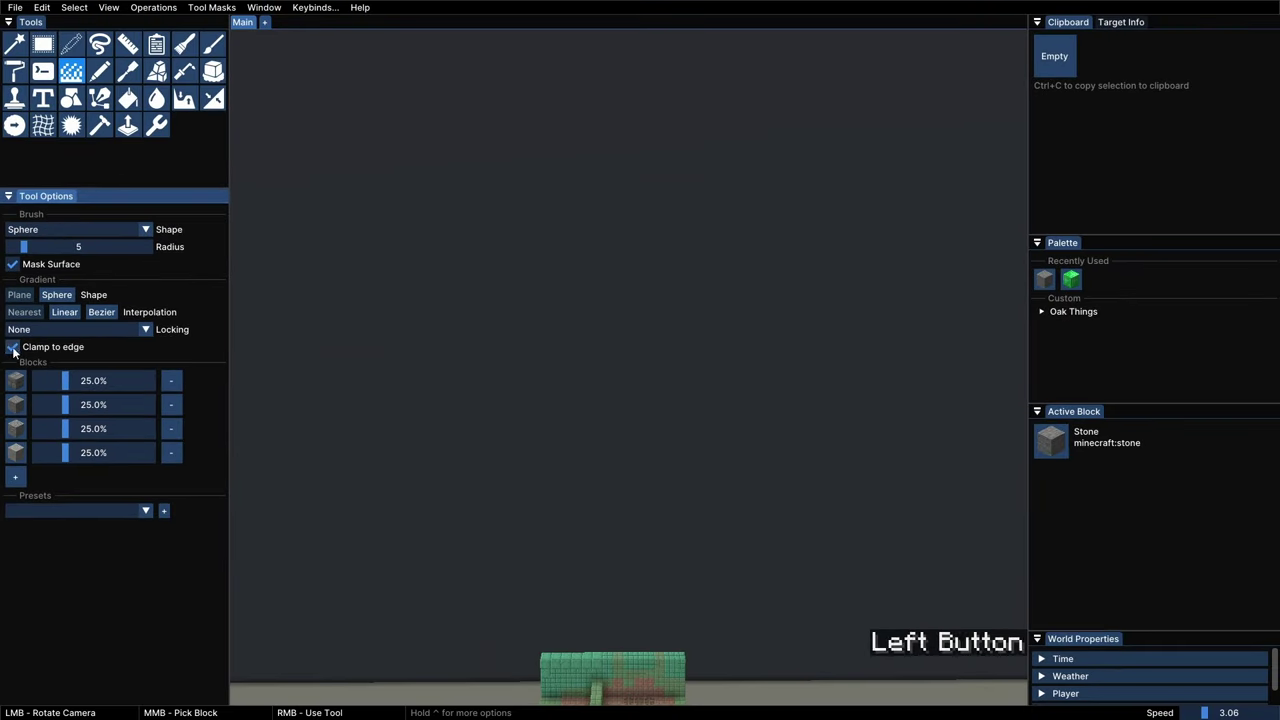
right_click_drag(468, 309, 748, 311)
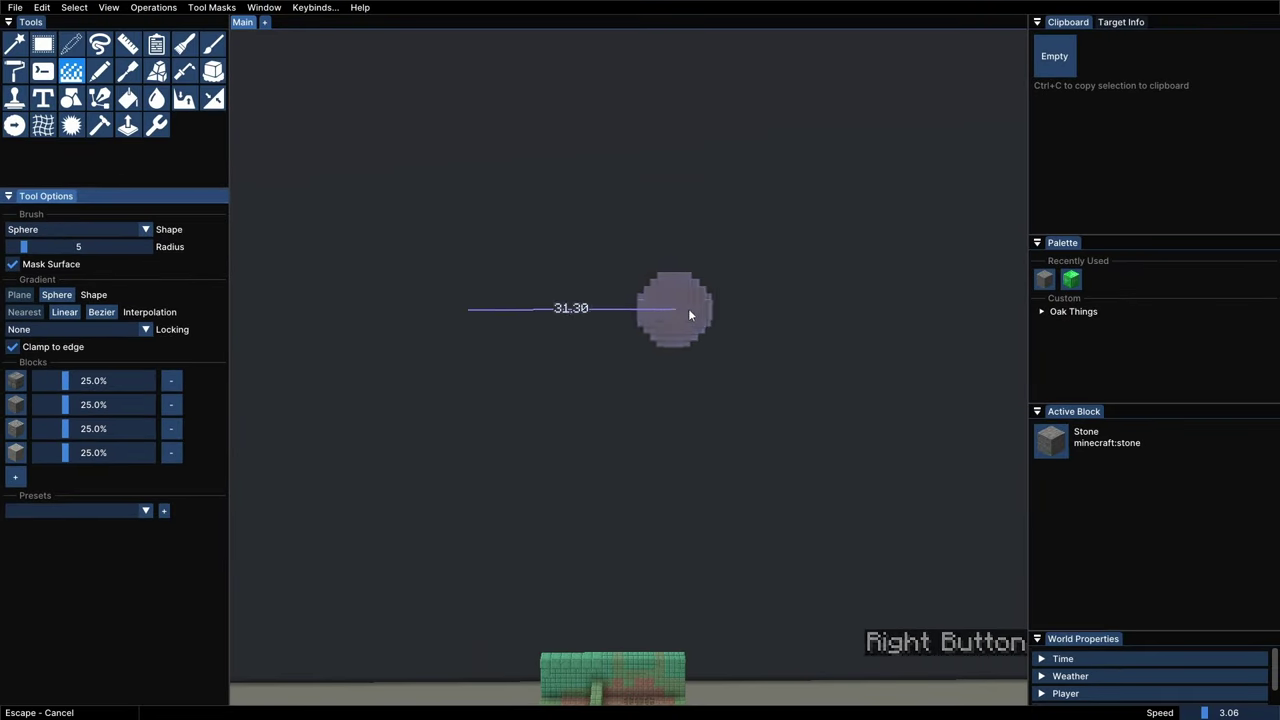
mouse_move(748, 311)
right_mouse_down()
mouse_move(395, 320)
mouse_move(420, 431)
mouse_move(481, 427)
mouse_move(560, 371)
mouse_move(640, 363)
mouse_move(488, 168)
mouse_move(609, 386)
mouse_move(660, 526)
mouse_move(700, 545)
right_mouse_up()
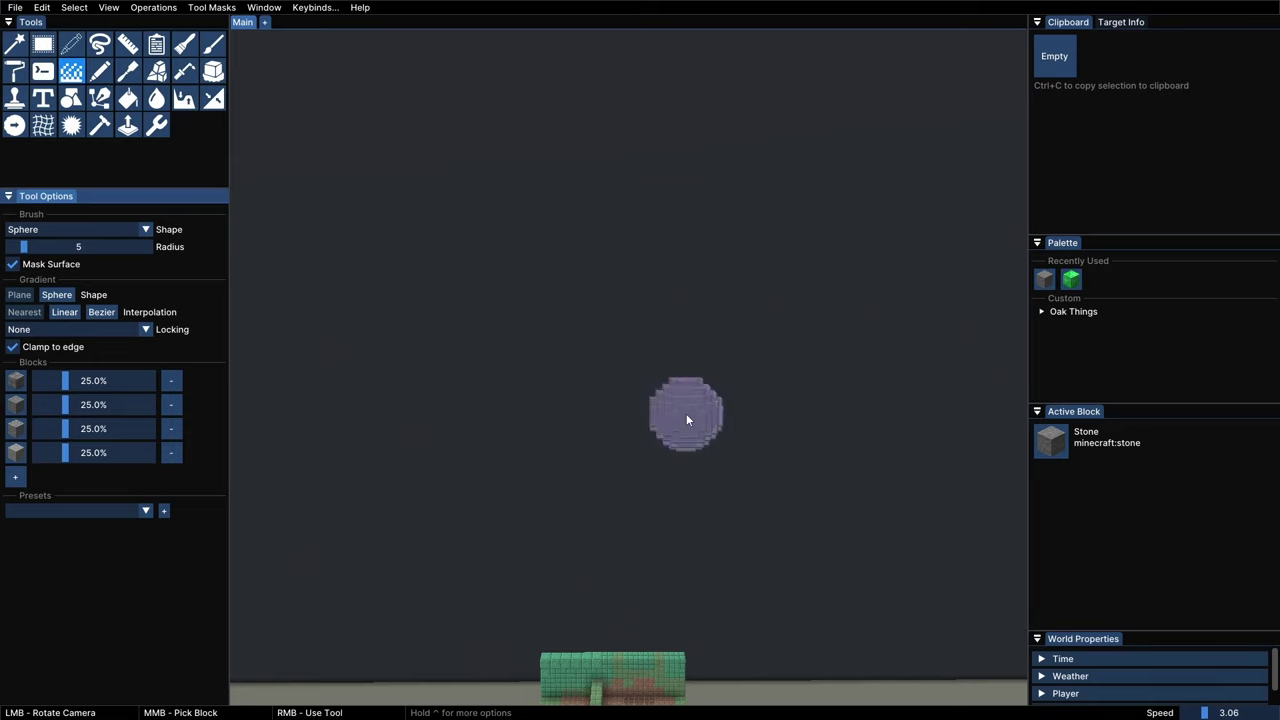
Define a short clamped Plane gradient about 11 blocks long and paint a patch over it on the dark wall
right_click_drag(577, 374, 603, 342)
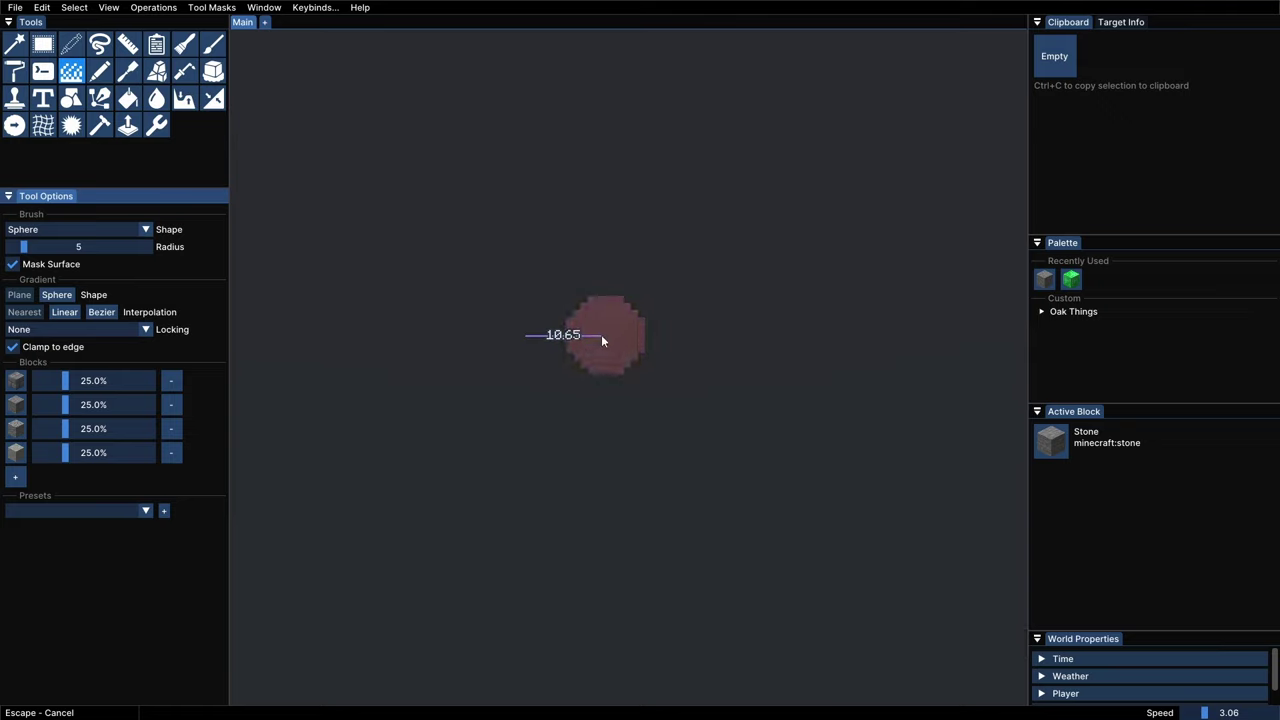
right_click(601, 335)
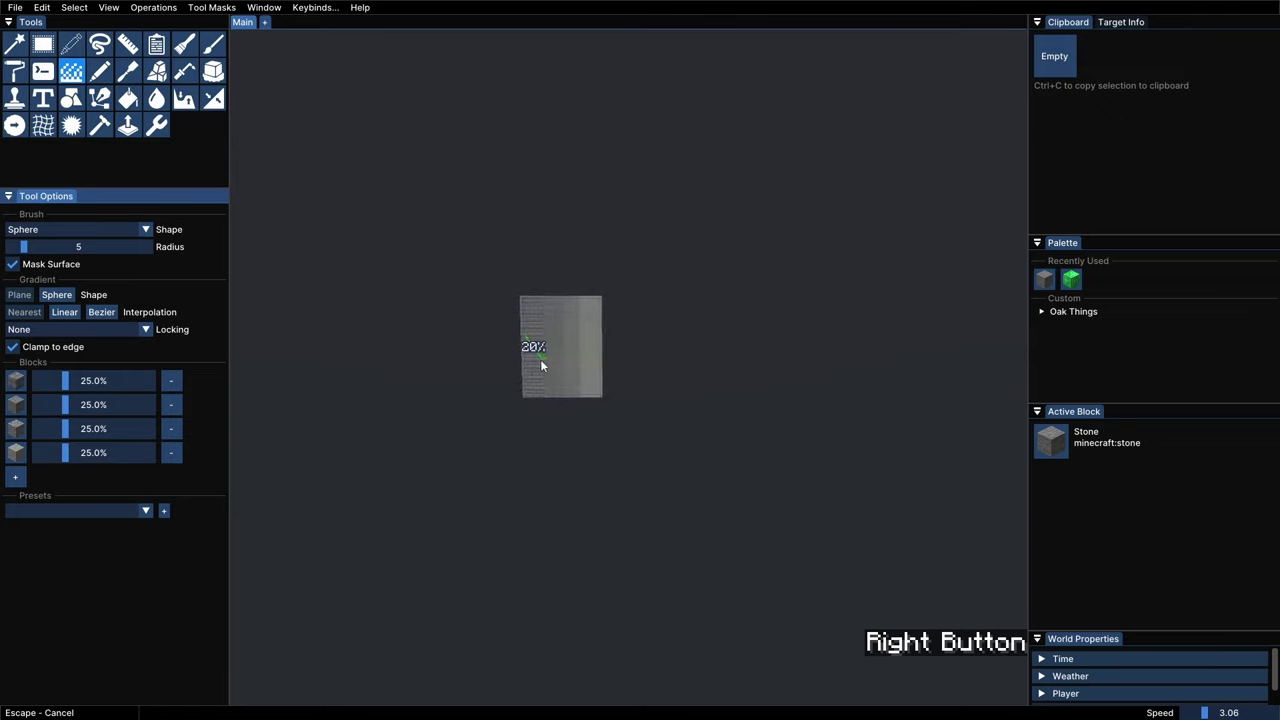
scroll(532, 278, "down", 3)
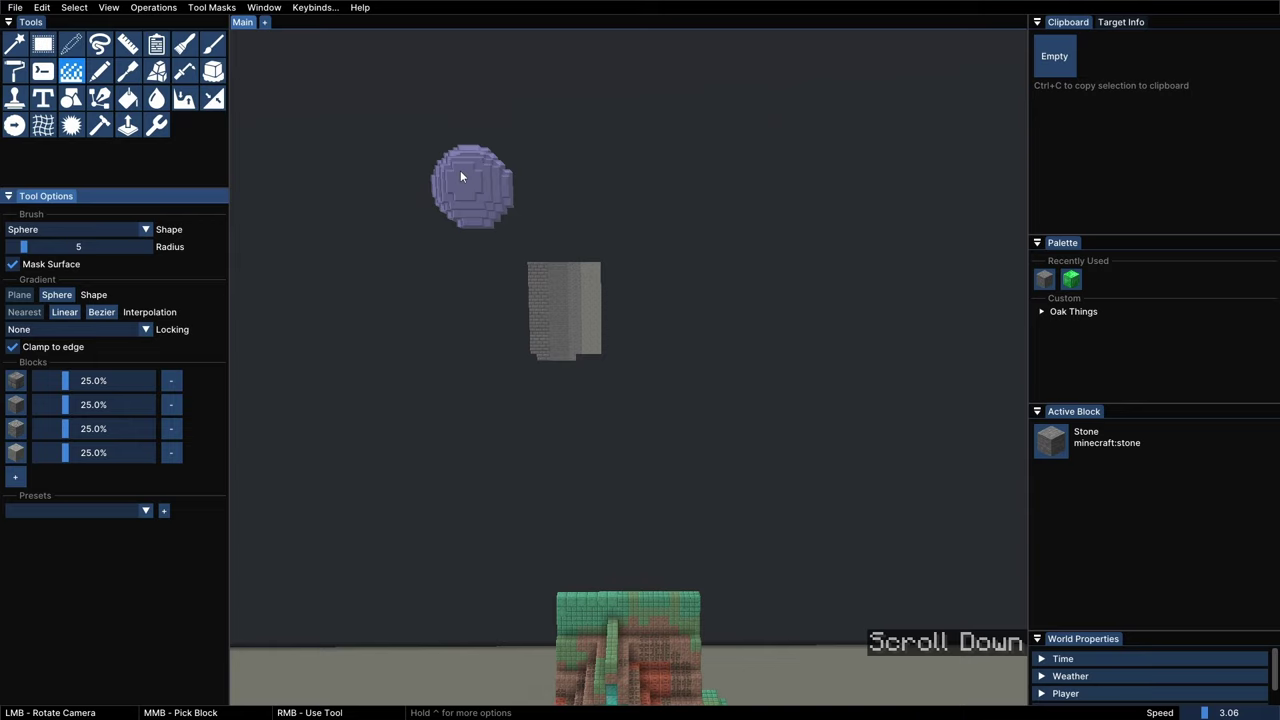
Paint a longer clamped Plane gradient above the small patch and undo the test strokes on the wall
right_click(460, 176)
right_click(710, 159)
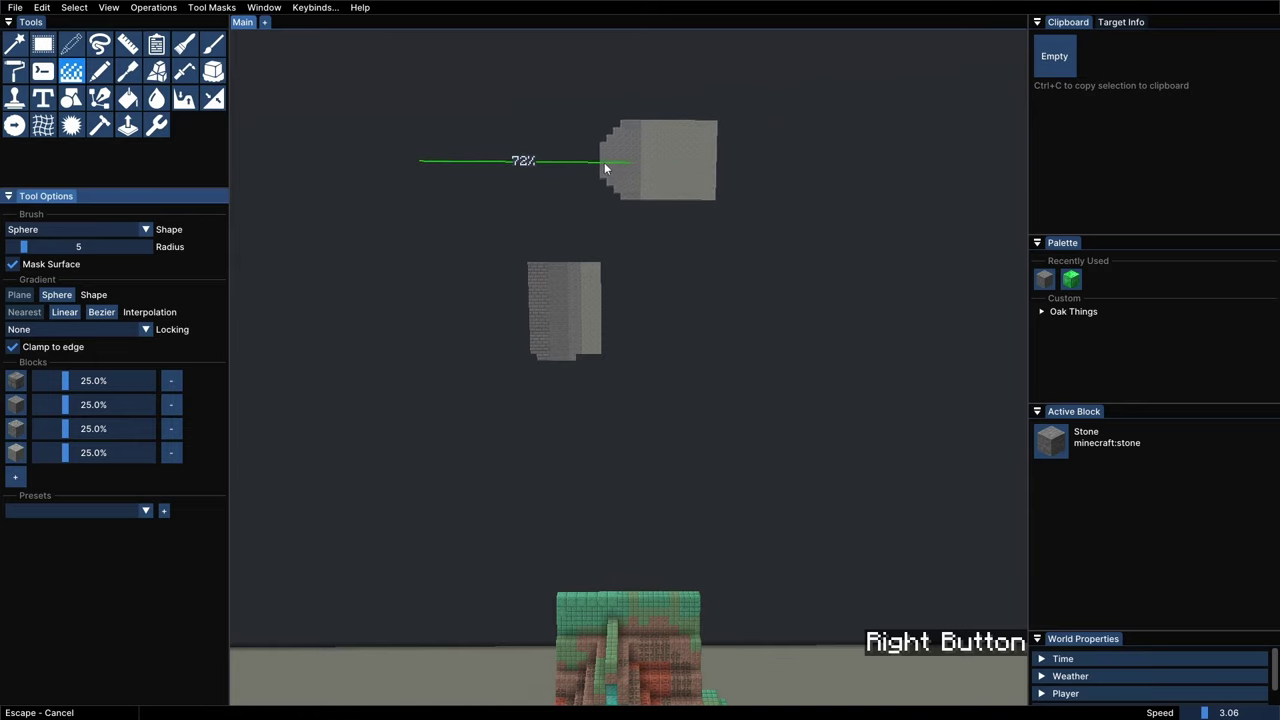
key("ctrl+z")
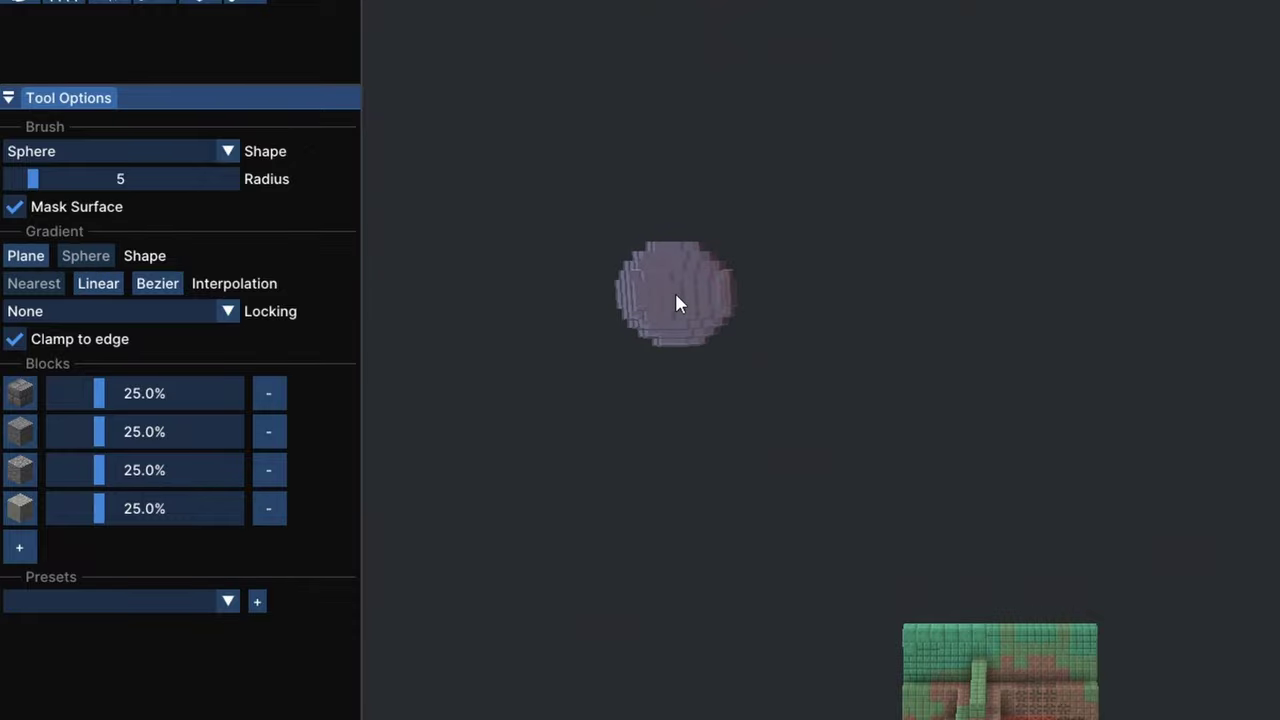
Define a clamped Sphere gradient about 32 blocks long on the dark wall and paint across its end
right_click(878, 268)
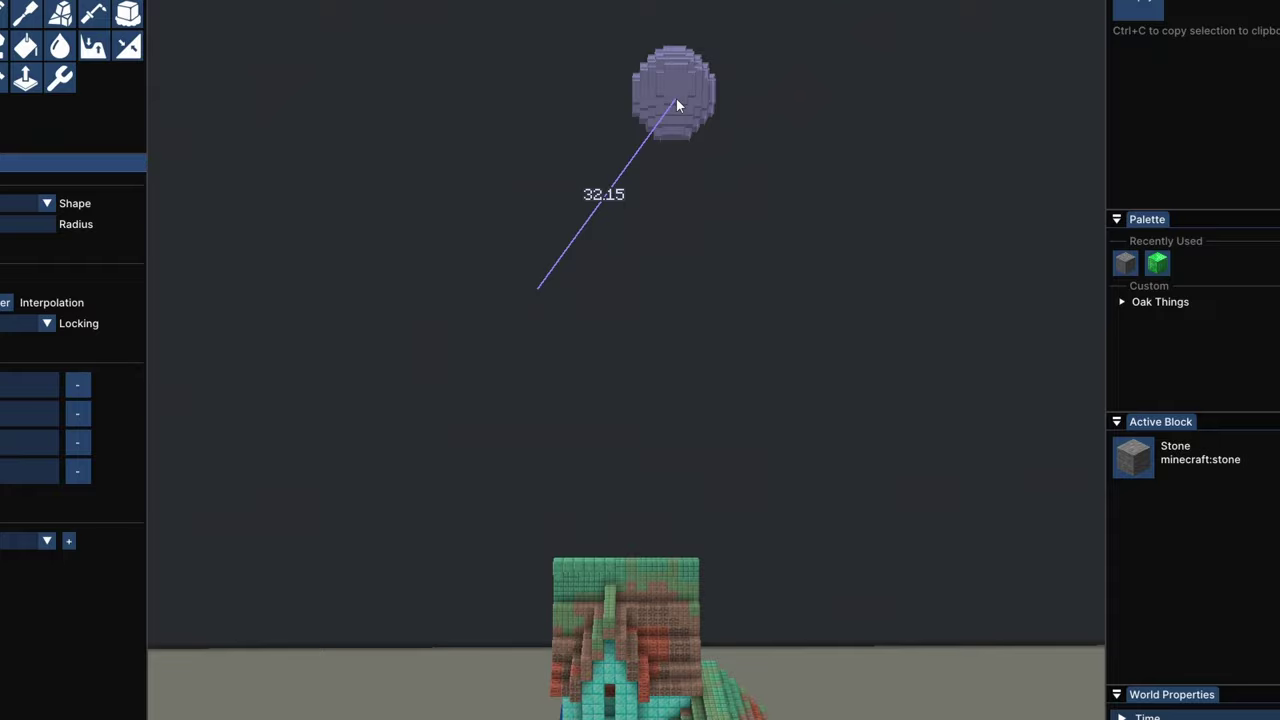
right_click(762, 66)
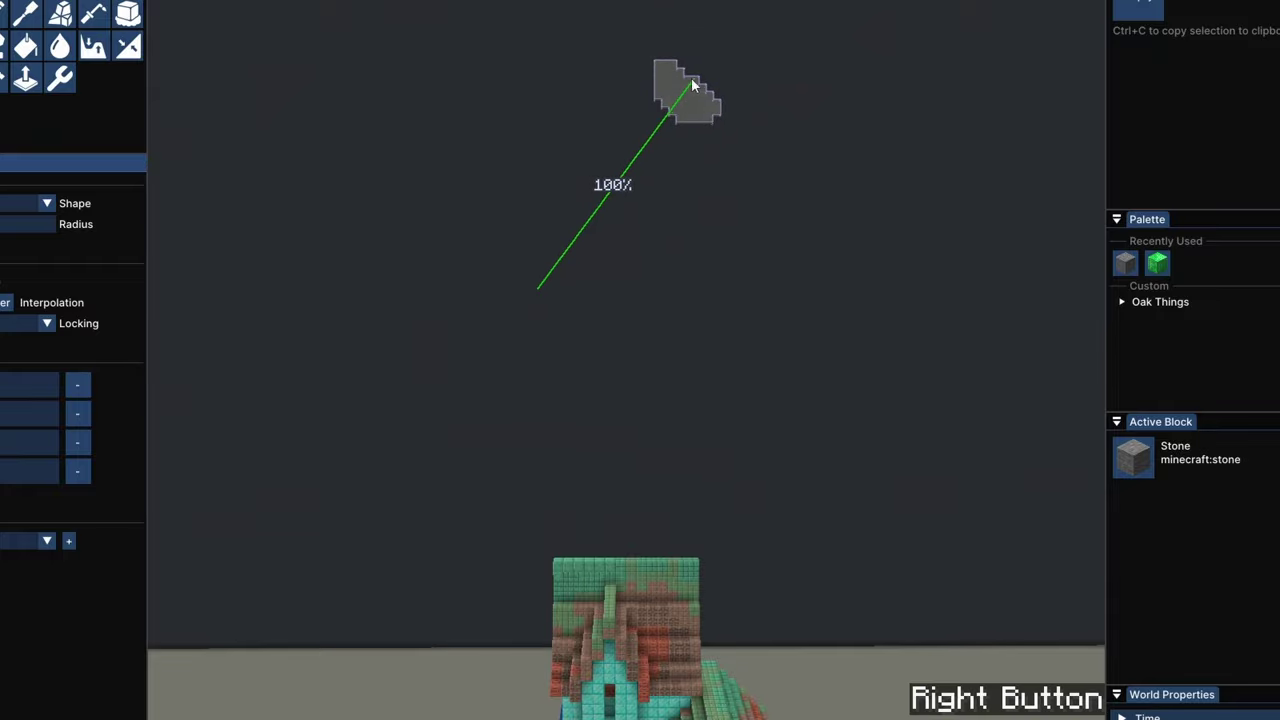
mouse_move(692, 85)
right_mouse_down()
mouse_move(366, 482)
mouse_move(614, 86)
mouse_move(317, 386)
mouse_move(925, 365)
mouse_move(864, 341)
mouse_move(894, 286)
mouse_move(965, 330)
right_mouse_up()
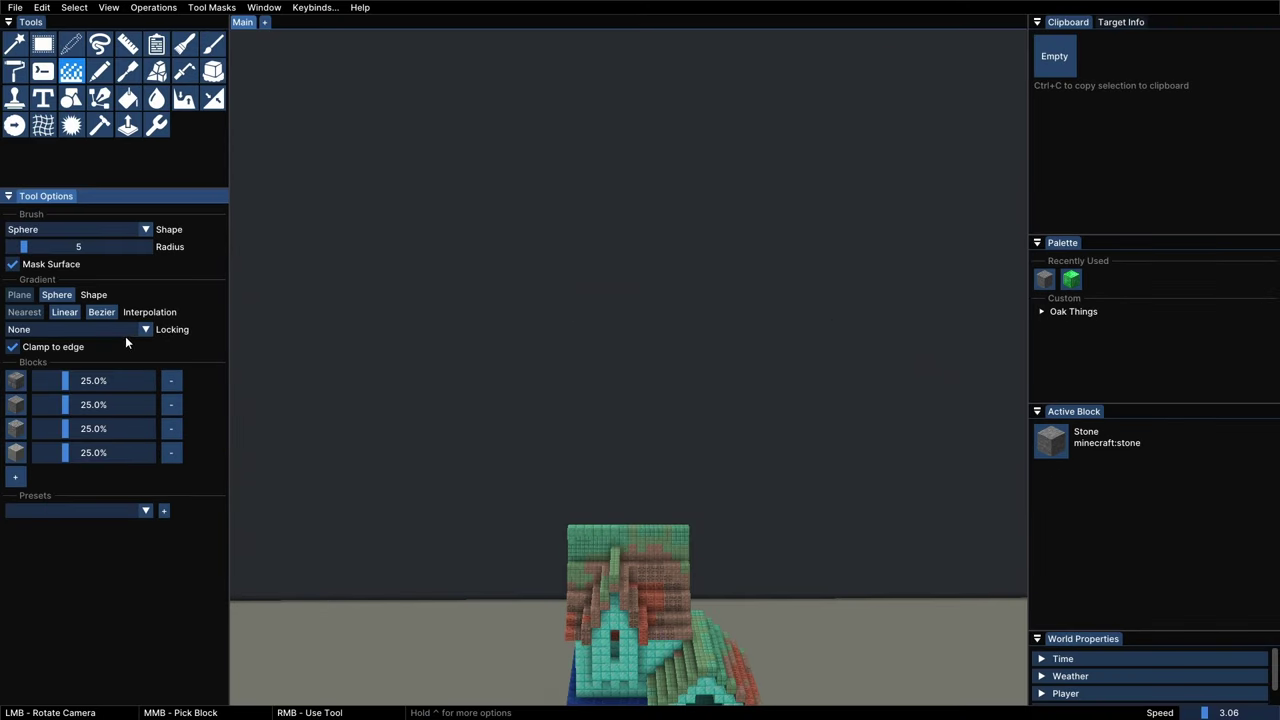
Carve a tall gap through the dark wall with the smoothing brush at radius 5 and return to the Gradient Painter
left_click(142, 336)
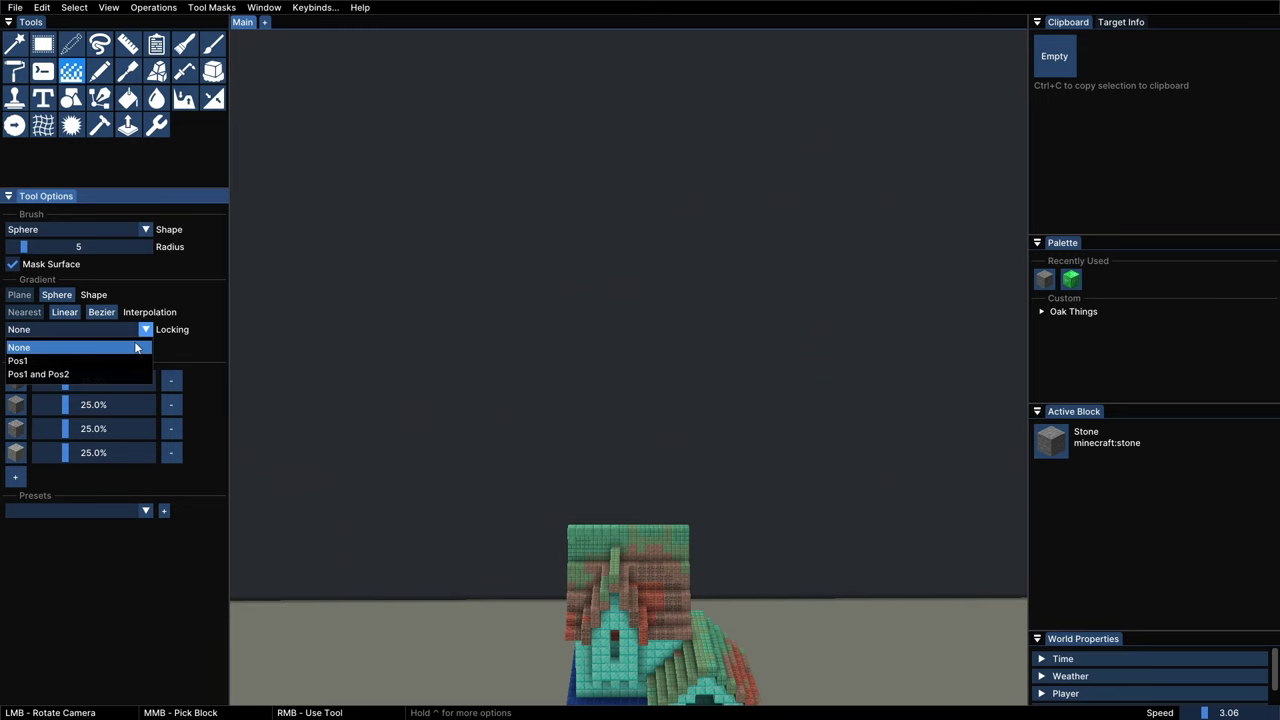
right_click_drag(600, 72, 611, 435)
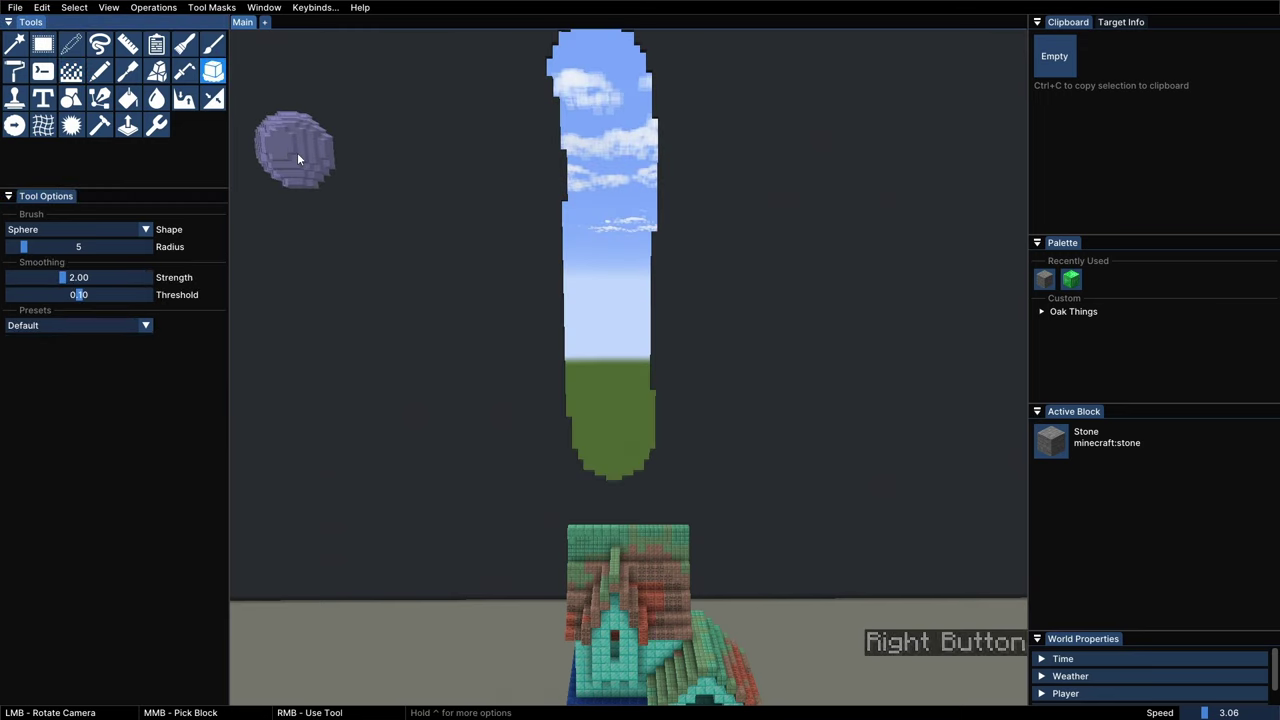
left_click(71, 82)
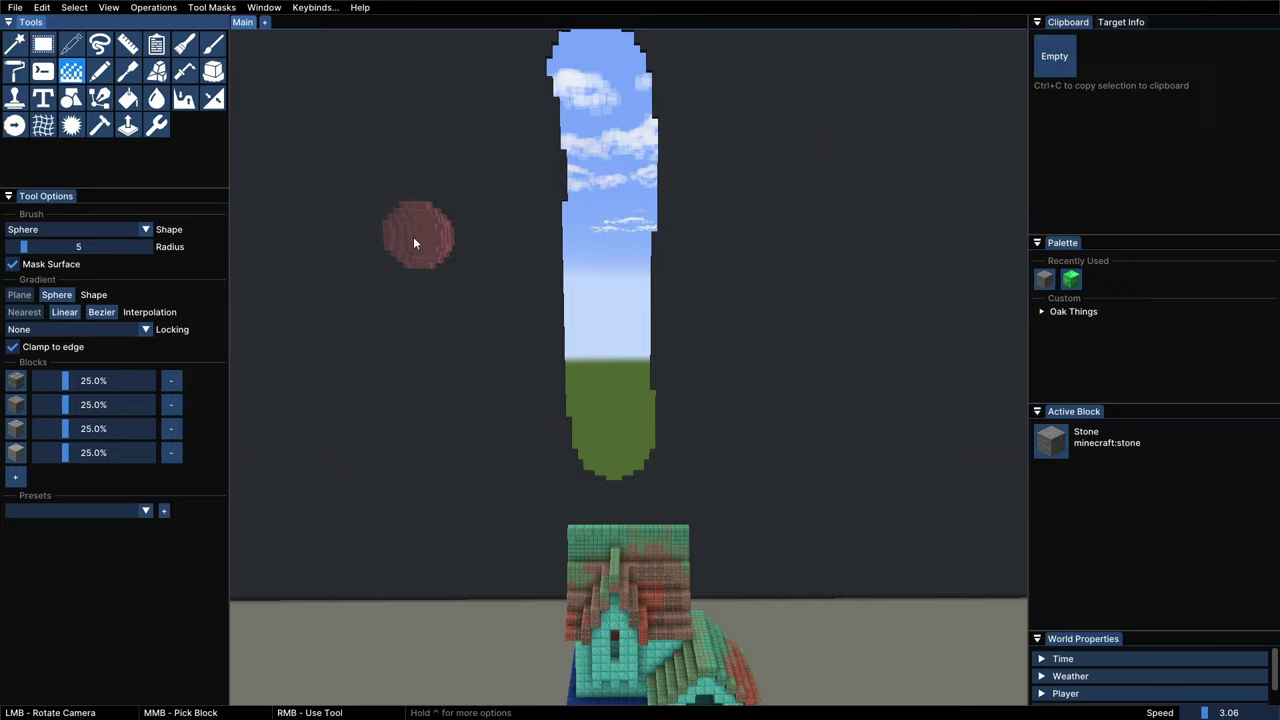
Try to define and paint a Plane gradient across the gap in the dark wall with Locking set to None
mouse_move(413, 236)
right_mouse_down()
mouse_move(503, 222)
mouse_move(672, 227)
right_mouse_up()
mouse_move(772, 227)
right_mouse_down()
mouse_move(433, 224)
mouse_move(813, 246)
right_mouse_up()
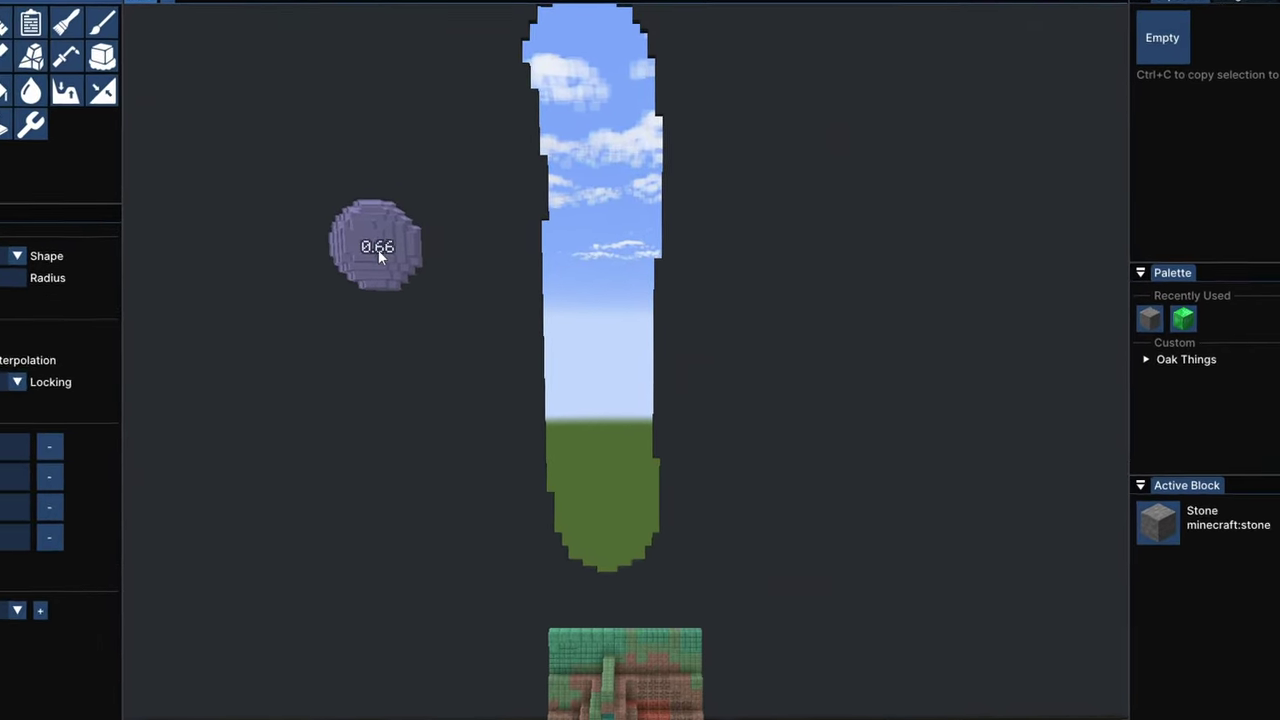
right_click_drag(889, 237, 430, 230)
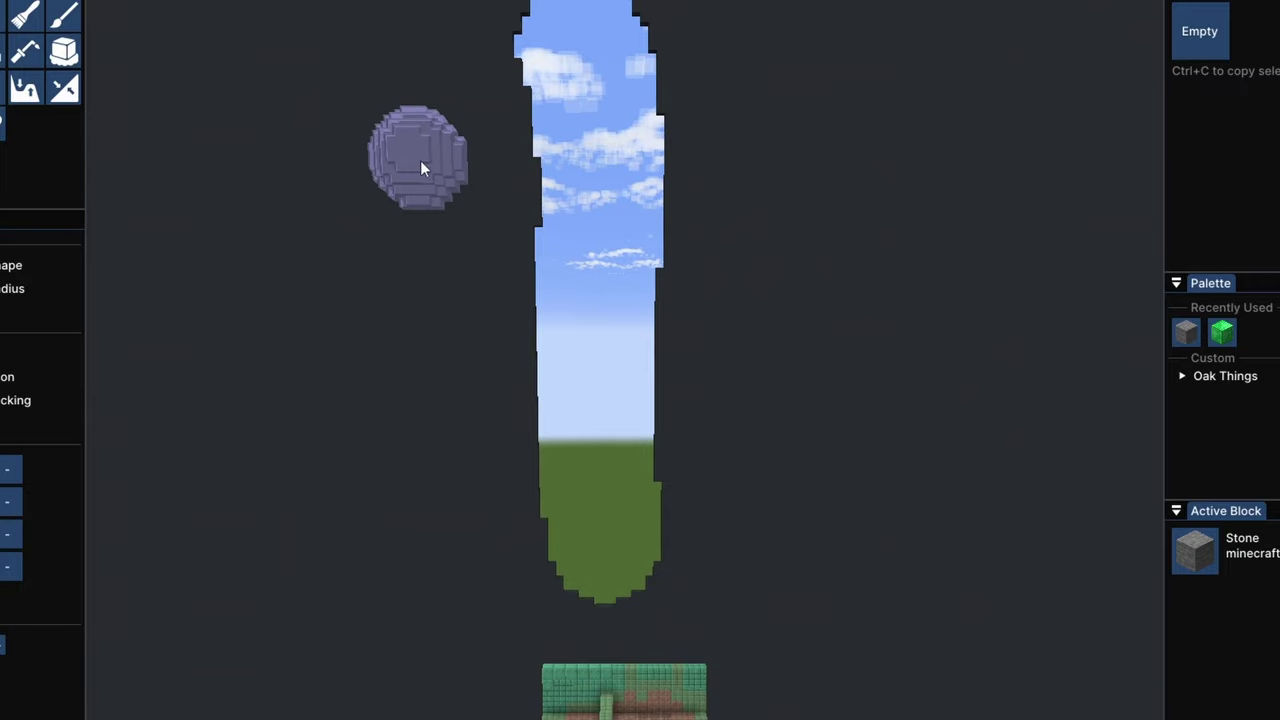
mouse_move(420, 160)
right_mouse_down()
mouse_move(633, 355)
mouse_move(723, 353)
right_mouse_up()
Set Locking to Pos1, paint a horizontal gradient on both sides of the wall's gap, and release the locked position
left_click(20, 329)
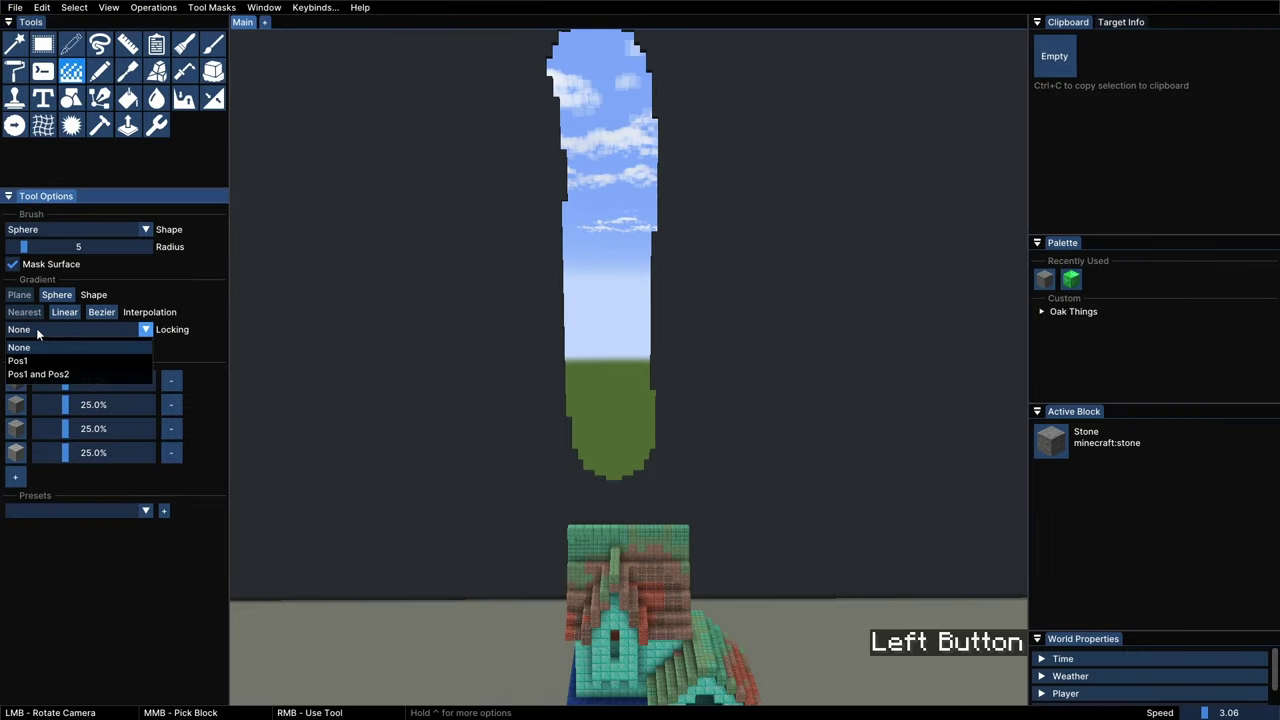
left_click(17, 362)
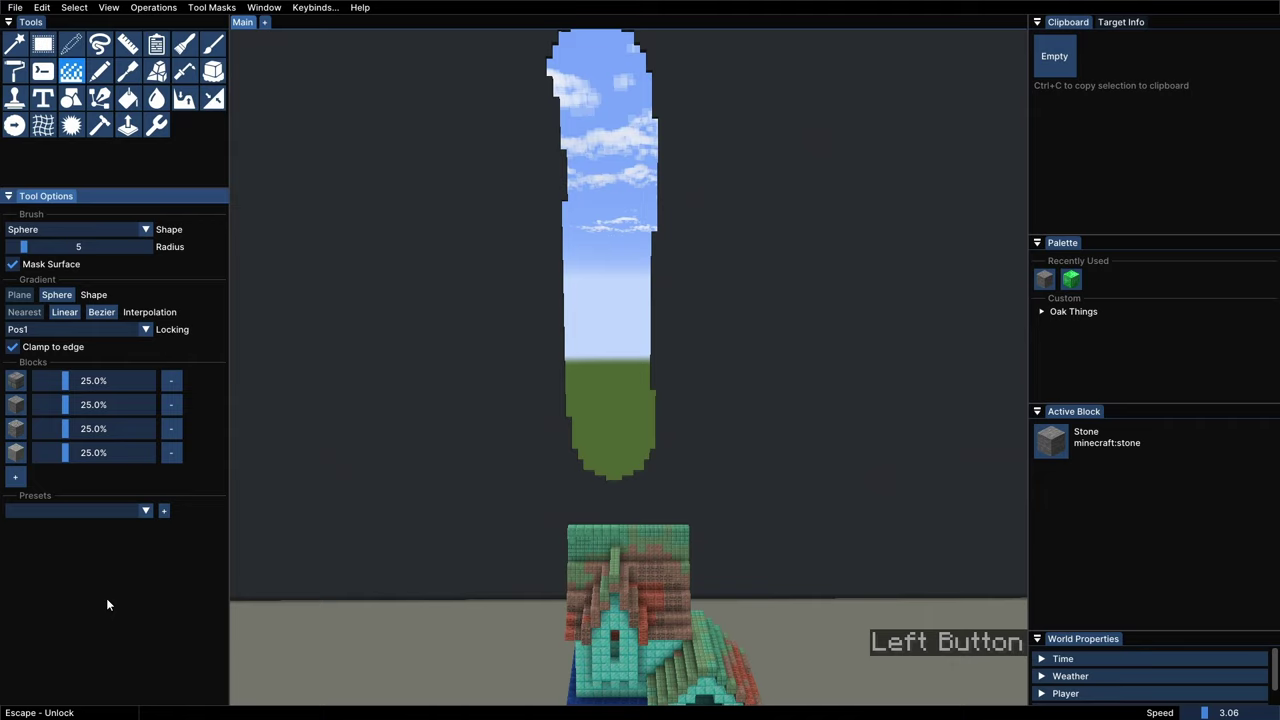
mouse_move(437, 240)
right_mouse_down()
mouse_move(372, 604)
mouse_move(393, 374)
mouse_move(484, 272)
right_mouse_up()
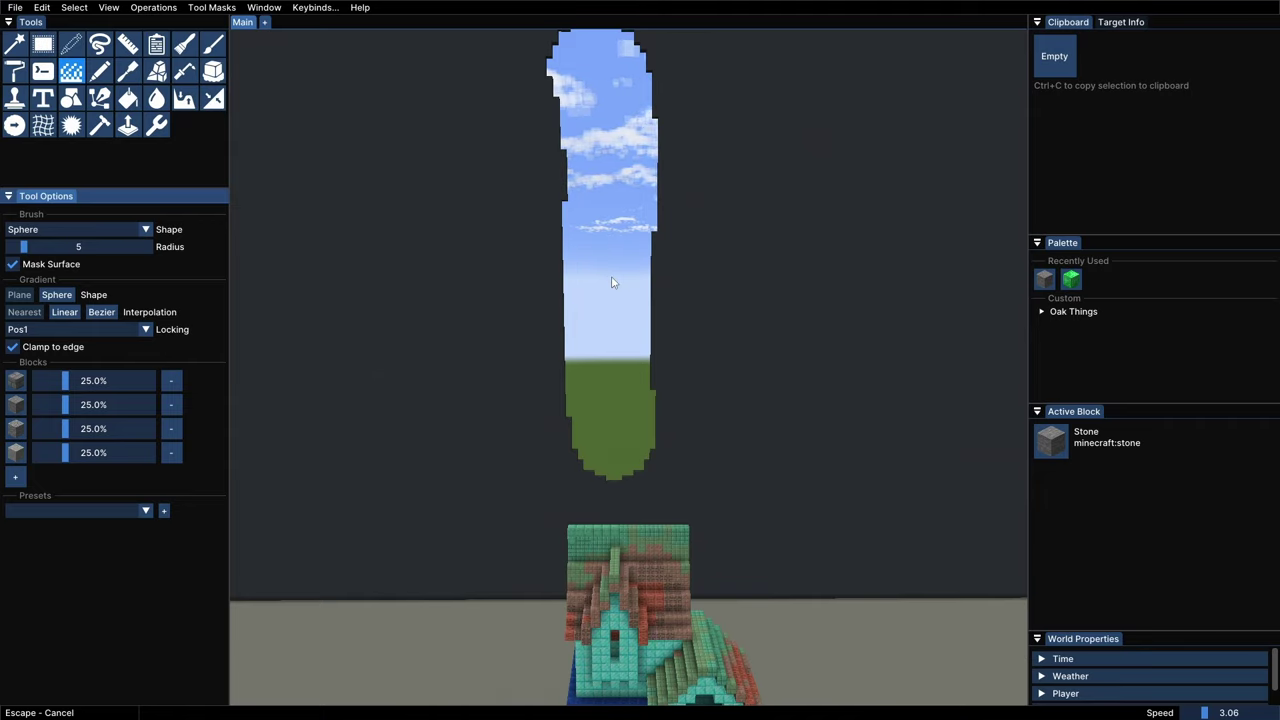
mouse_move(716, 250)
right_mouse_down()
mouse_move(791, 210)
mouse_move(804, 272)
mouse_move(403, 288)
right_mouse_up()
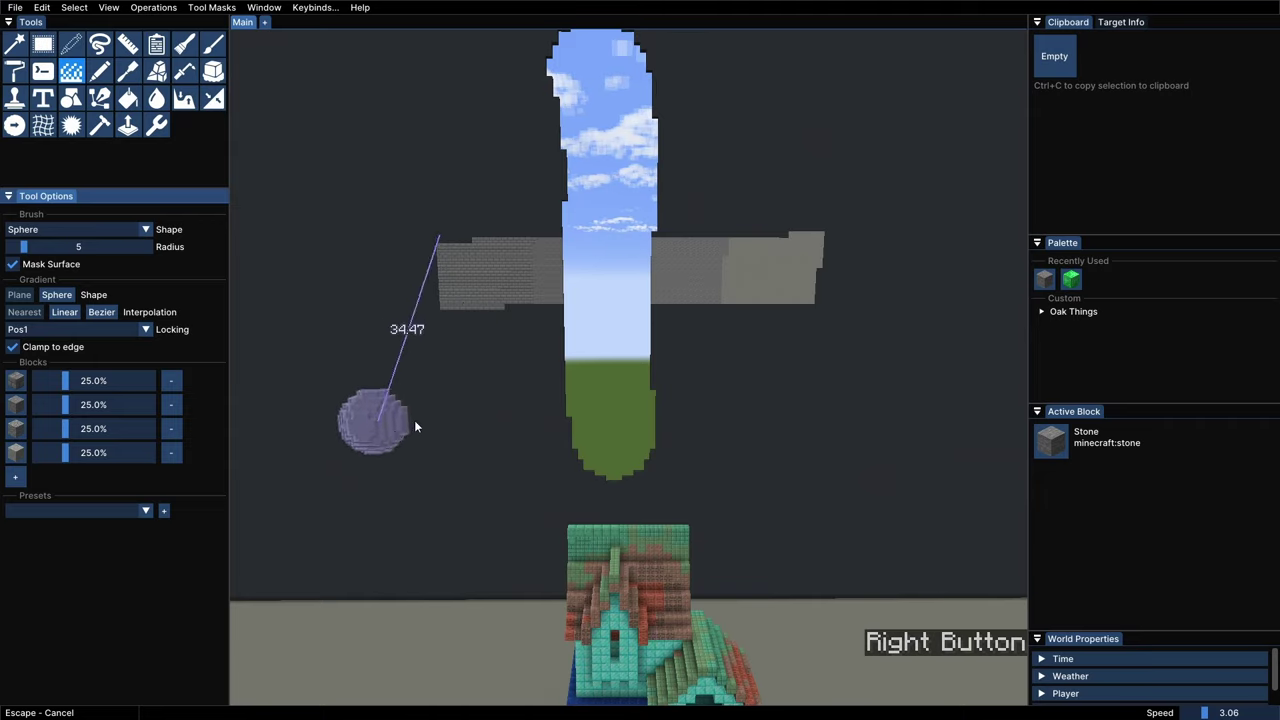
key("Escape")
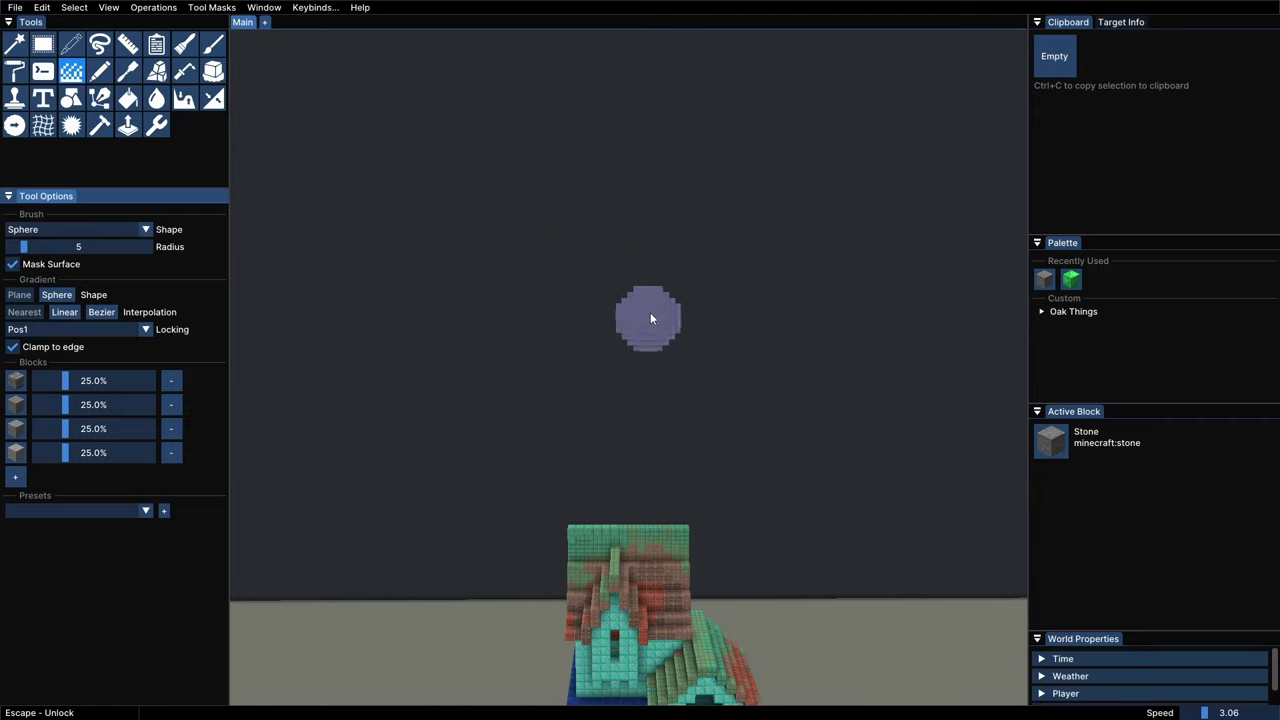
Lock the gradient's start at the middle of the dark wall and paint strokes outward in several directions
right_click_drag(636, 308, 383, 410)
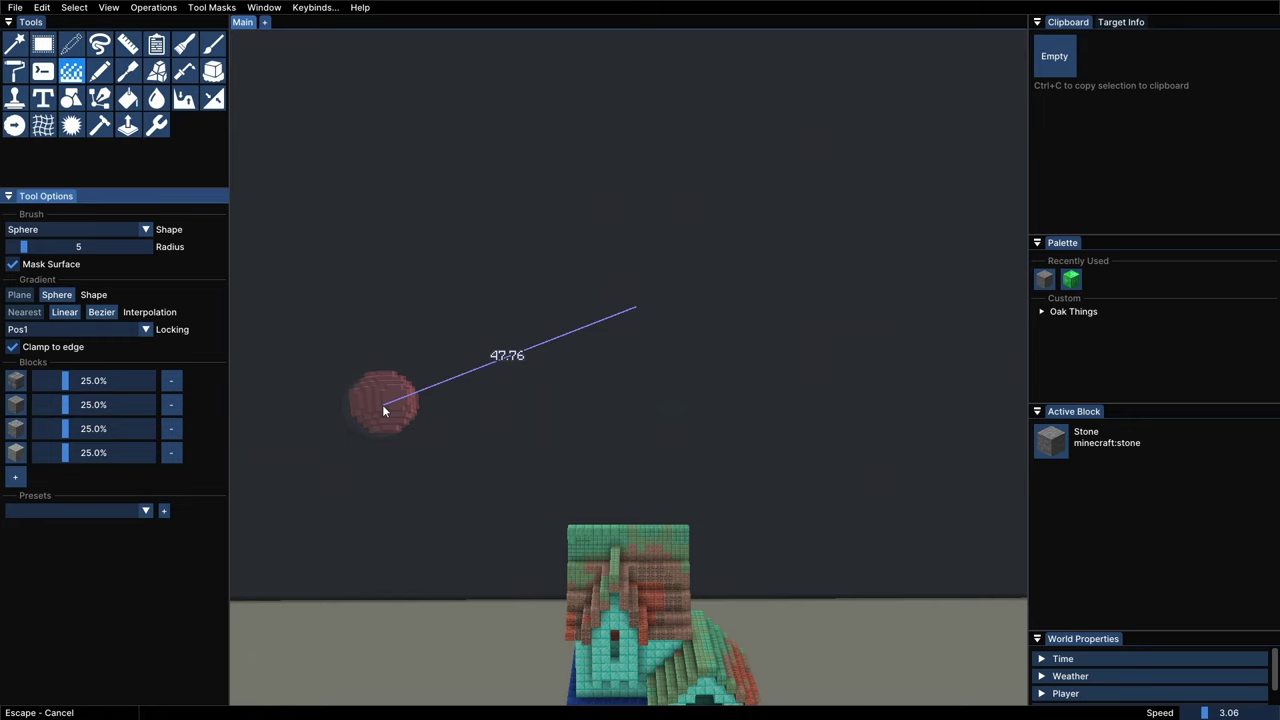
right_click_drag(626, 312, 300, 116)
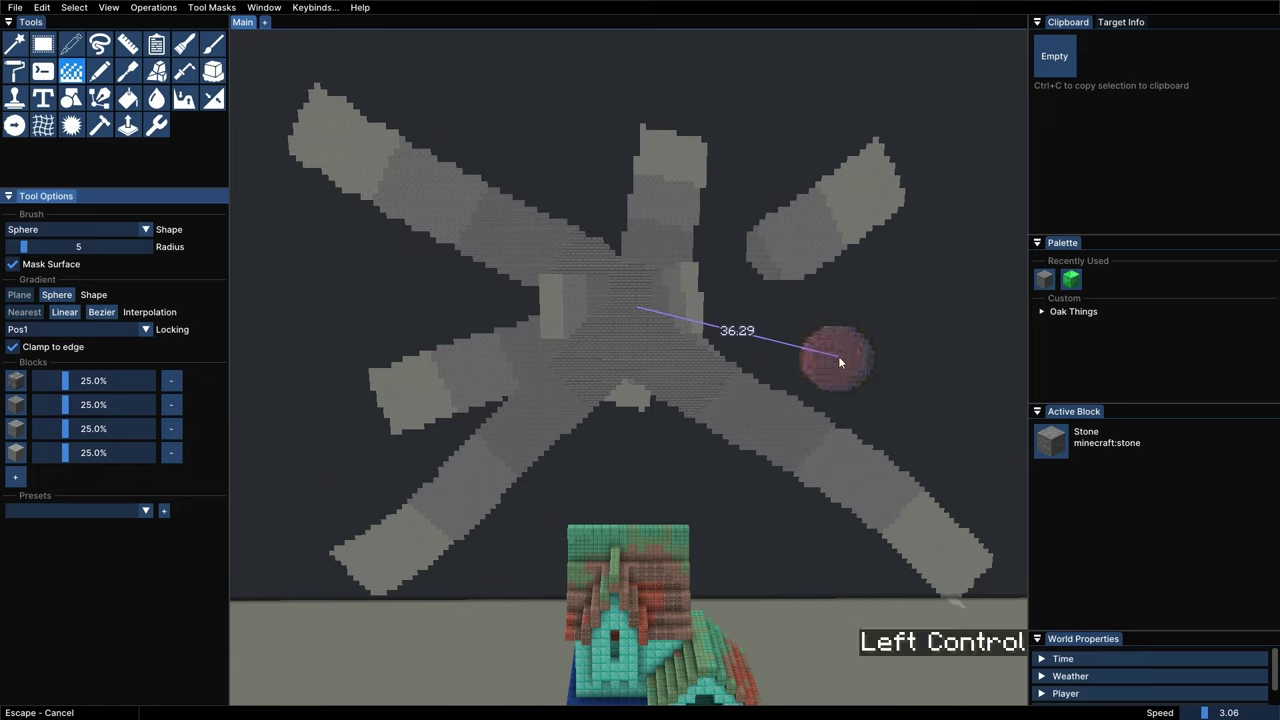
key("ctrl+z")
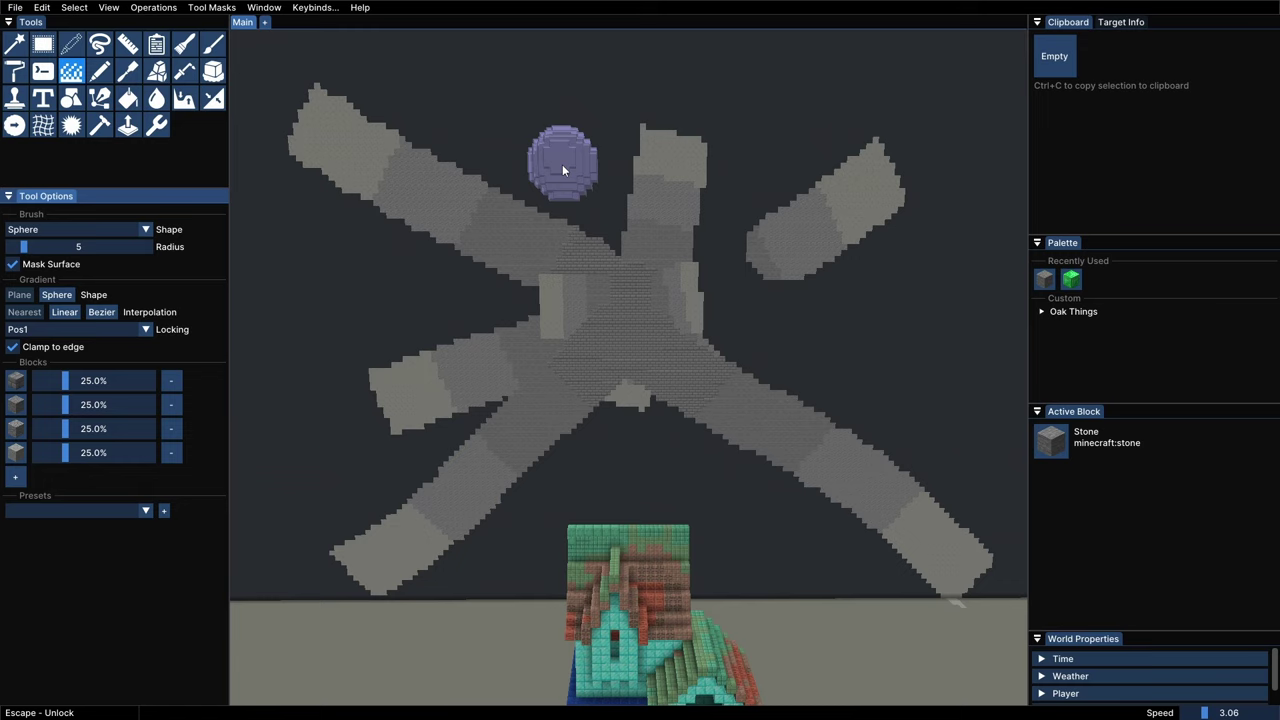
Lock a new gradient start above the painted pattern and paint a diagonal stroke over the existing strokes
right_click(686, 149)
right_click_drag(477, 462, 637, 293)
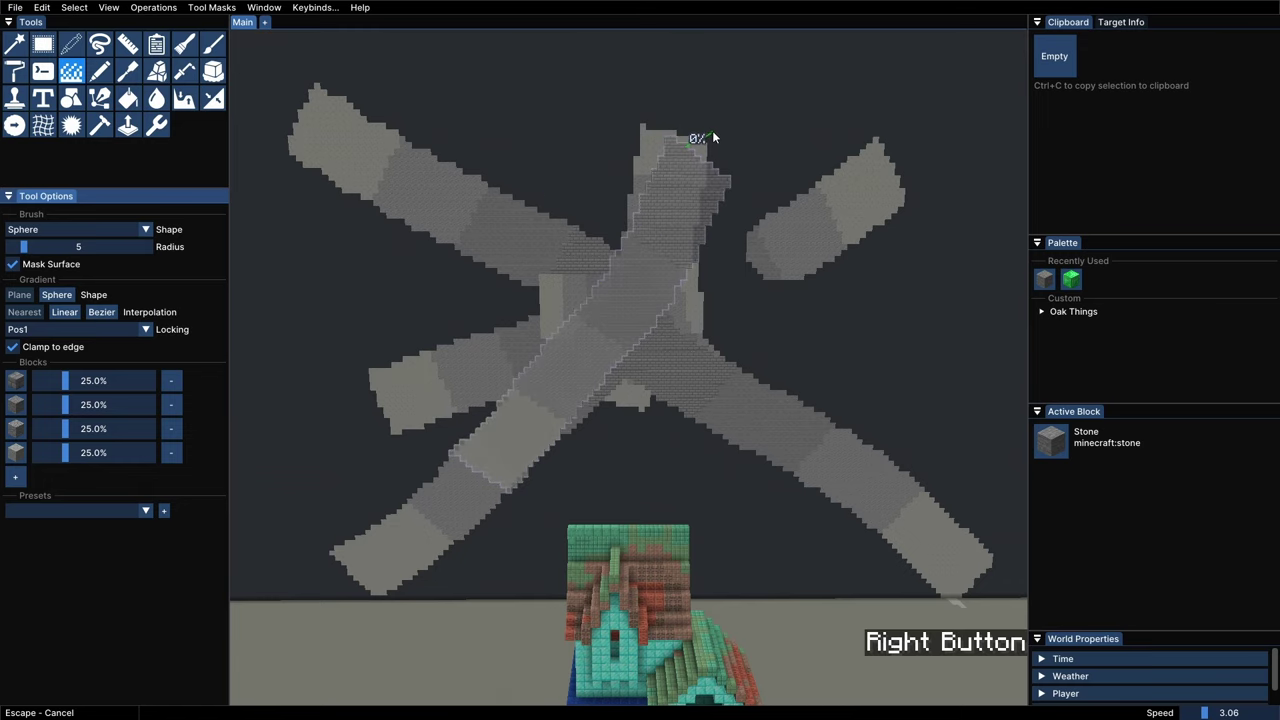
left_click(440, 261)
Set the gradient's Locking to Pos1 and Pos2 and turn off Clamp to edge
left_click(140, 331)
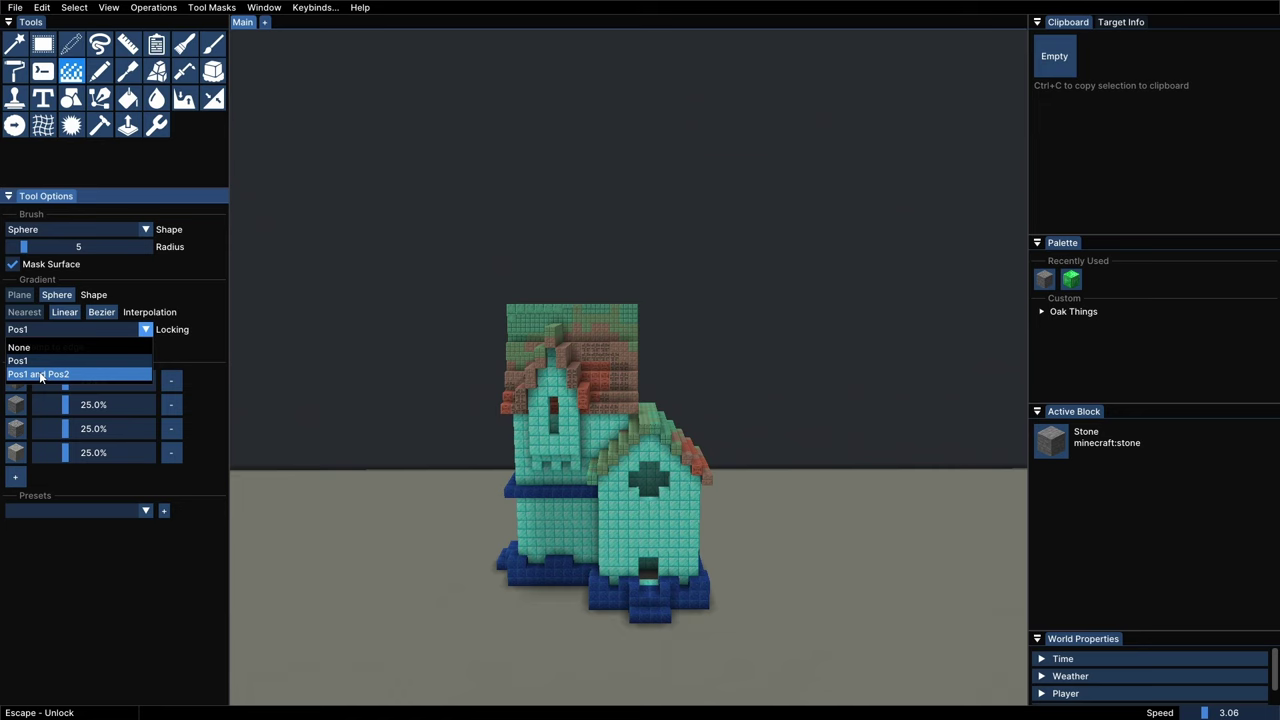
left_click(41, 375)
key("w")
key("shift")
key("w")
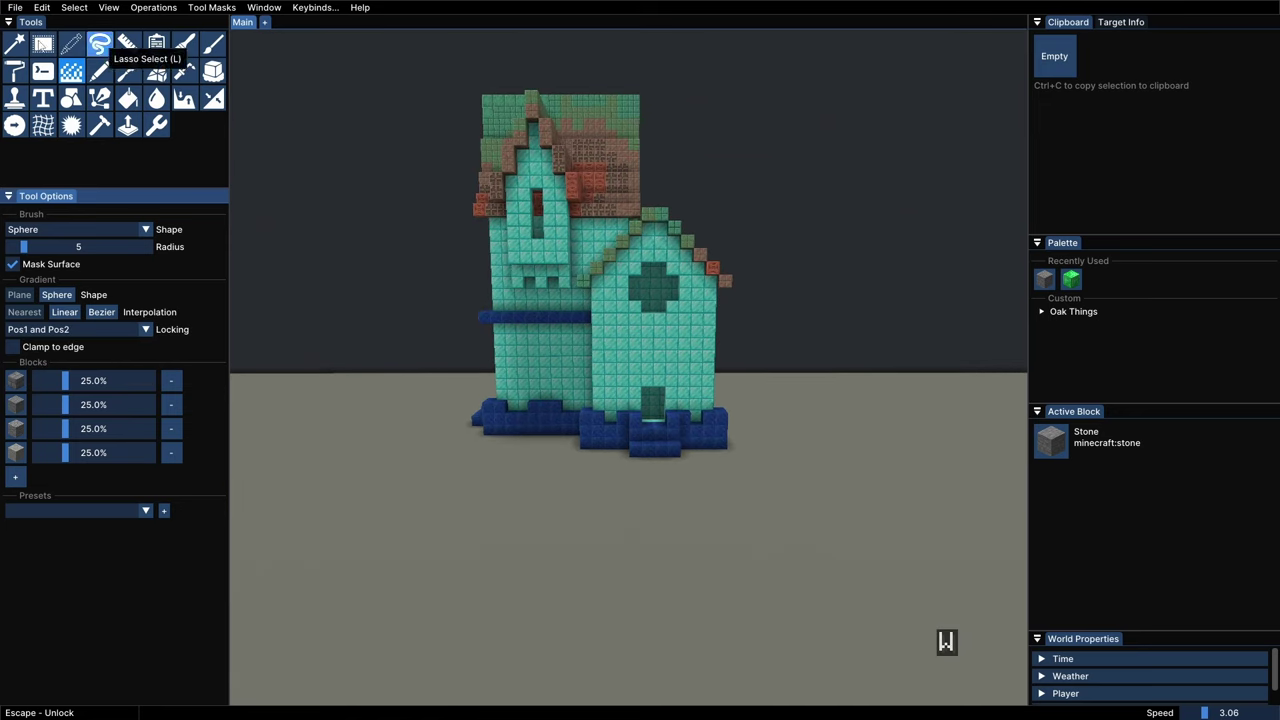
Magic-select the house's connected turquoise wall blocks using Block comparison and return to the Gradient Painter
left_click(9, 43)
right_click(592, 370)
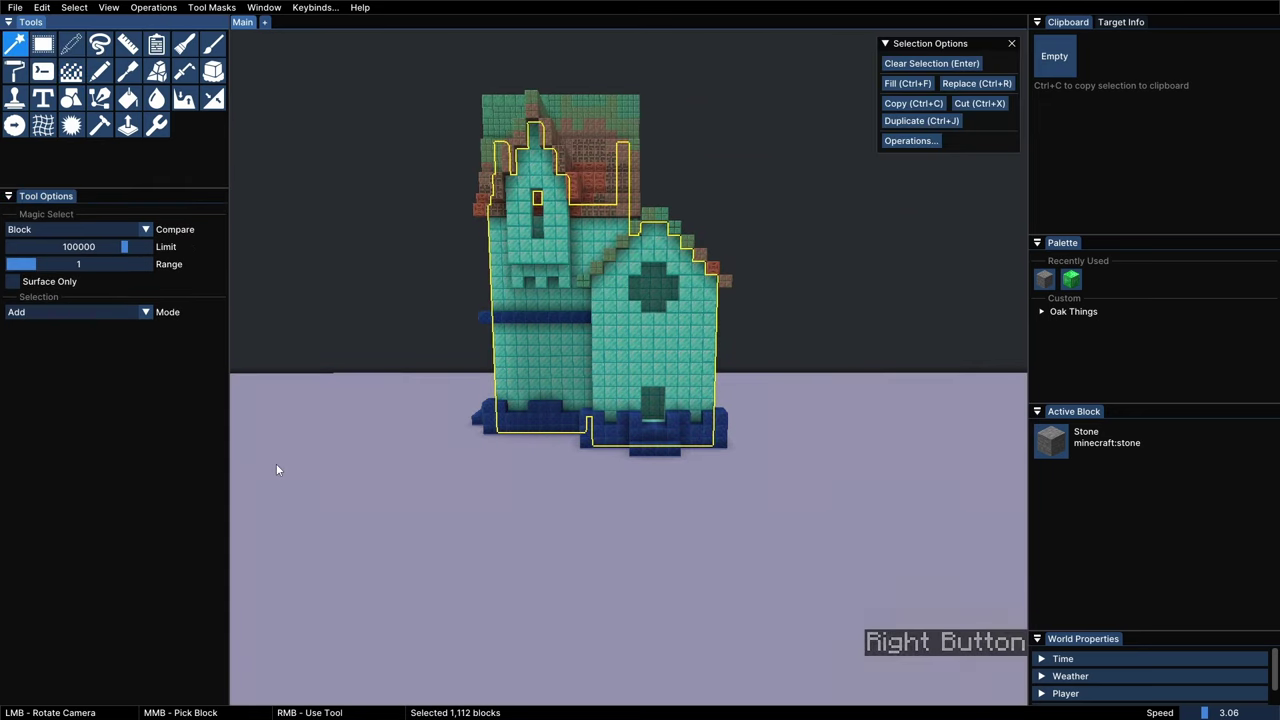
key("ctrl")
key("ctrl+z")
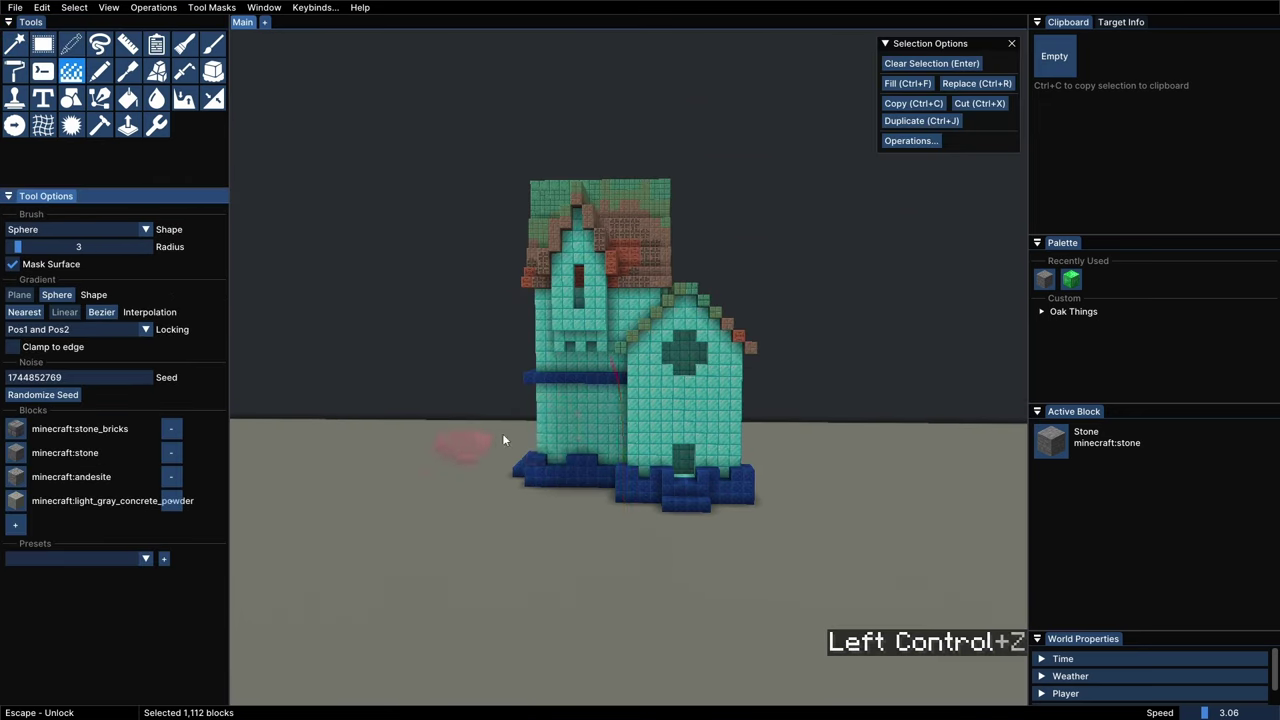
Paint the selected front walls at radius 3 with a locked gradient of stone bricks, stone, andesite and light gray concrete powder
key("w")
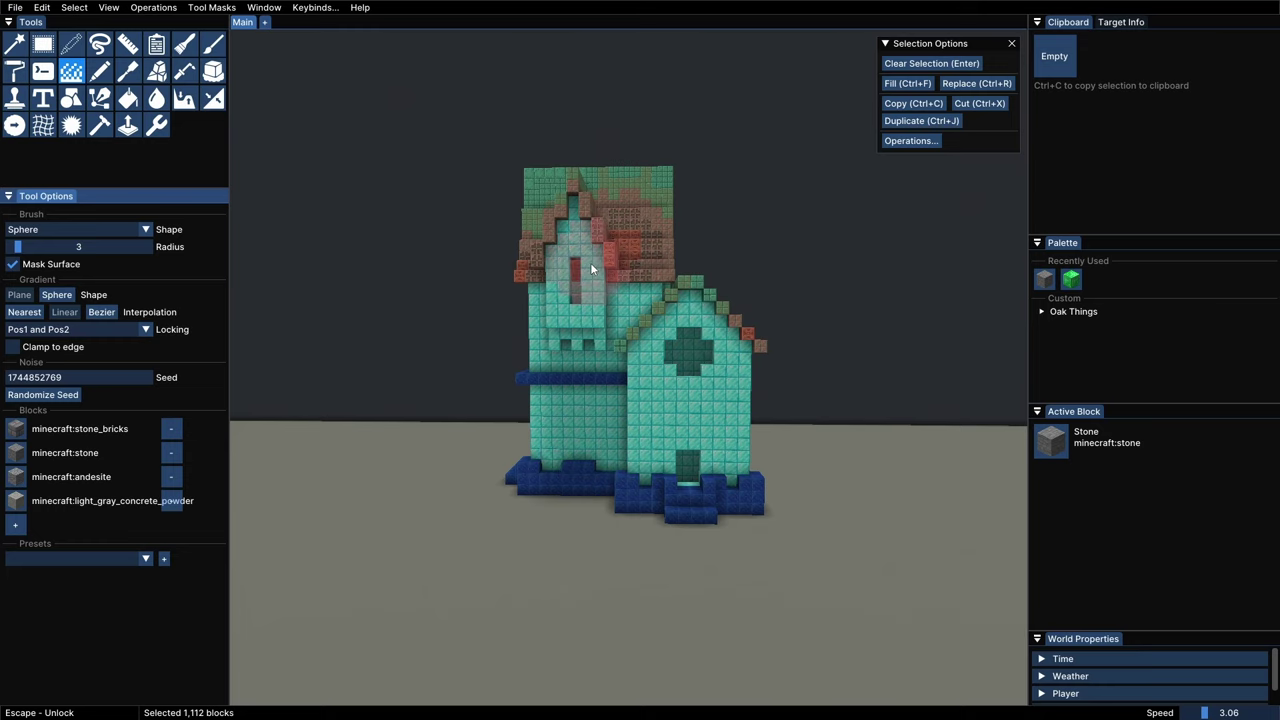
right_click_drag(590, 262, 656, 421)
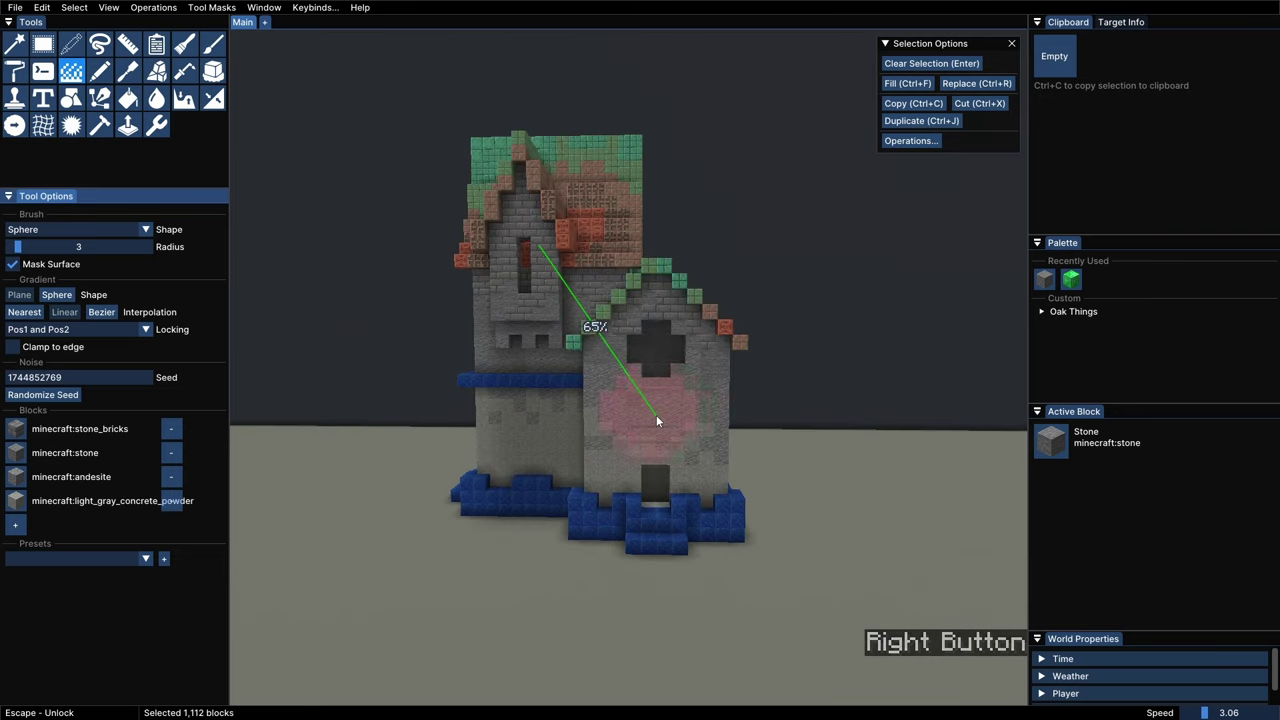
left_click_drag(656, 420, 440, 405, "ctrl")
right_click_drag(687, 385, 724, 436)
left_click_drag(724, 436, 590, 436, "ctrl")
Paint the same locked gradient over the house's remaining turquoise side and rear walls, and clear the selection
mouse_move(774, 418)
right_mouse_down()
mouse_move(770, 333)
mouse_move(731, 376)
mouse_move(763, 93)
right_mouse_up()
left_click_drag(763, 93, 601, 195, "ctrl")
key("d+w")
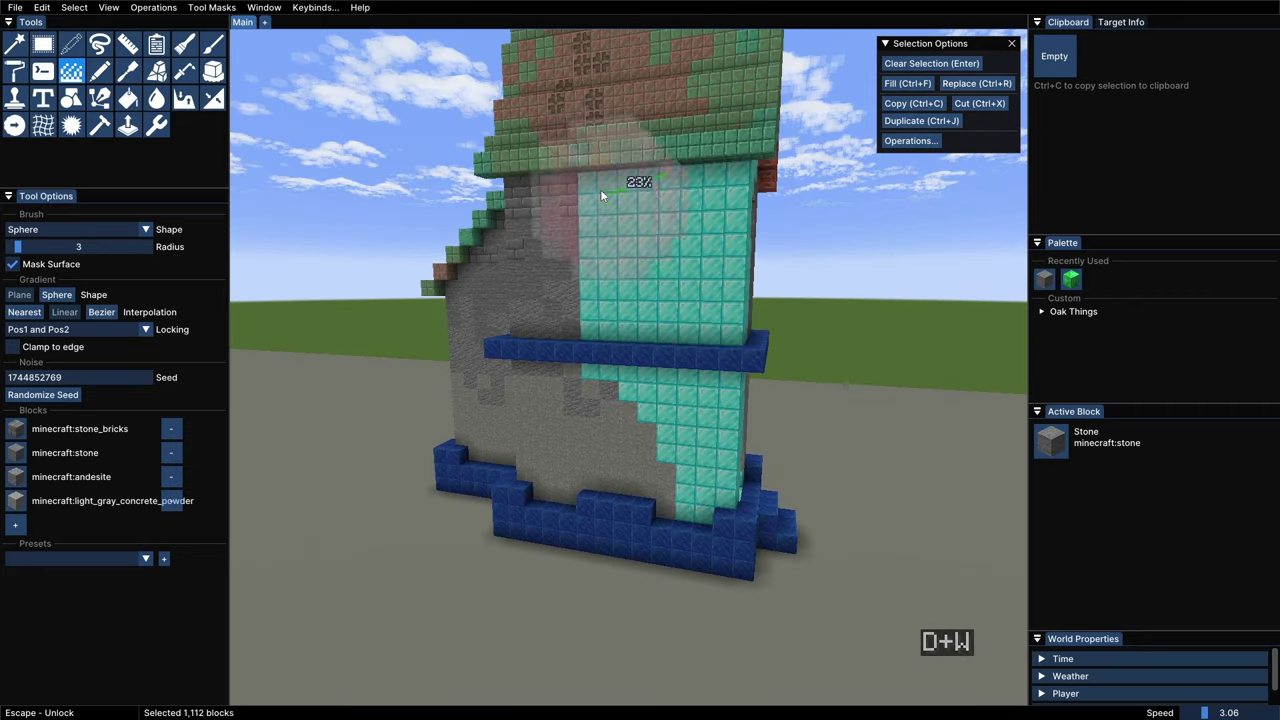
mouse_move(601, 195)
right_mouse_down()
mouse_move(732, 205)
mouse_move(702, 497)
right_mouse_up()
left_click_drag(702, 497, 550, 450, "ctrl")
mouse_move(788, 146)
right_mouse_down()
mouse_move(730, 521)
mouse_move(735, 72)
mouse_move(714, 417)
mouse_move(723, 512)
right_mouse_up()
mouse_move(723, 512)
left_mouse_down("ctrl")
mouse_move(630, 500)
mouse_move(550, 440)
left_mouse_up("ctrl")
right_click_drag(654, 426, 700, 442)
mouse_move(700, 442)
left_mouse_down("ctrl")
mouse_move(745, 442)
mouse_move(616, 363)
left_mouse_up("ctrl")
key("d")
key("s")
left_click_drag(528, 323, 470, 290, "ctrl")
key("Return")
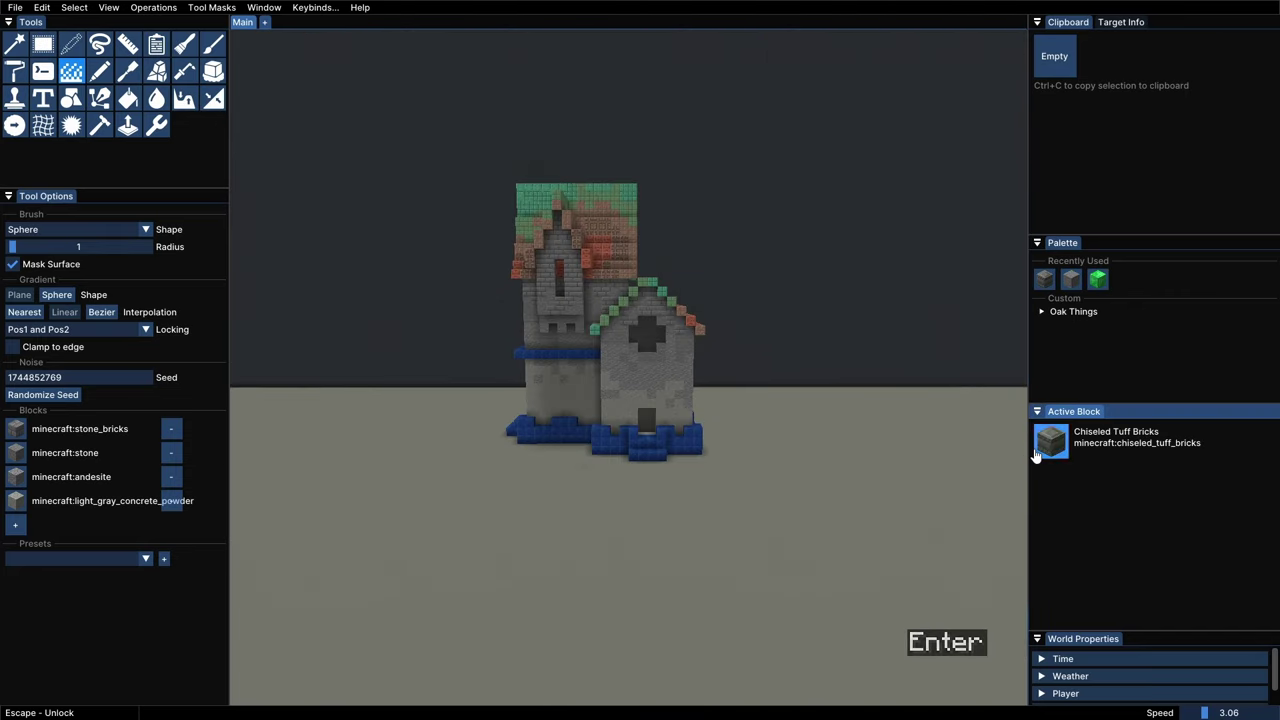
Replace the house's blue base and trim with Chiseled Tuff Bricks and leave the editor
left_click_drag(1036, 456, 686, 450)
key("w")
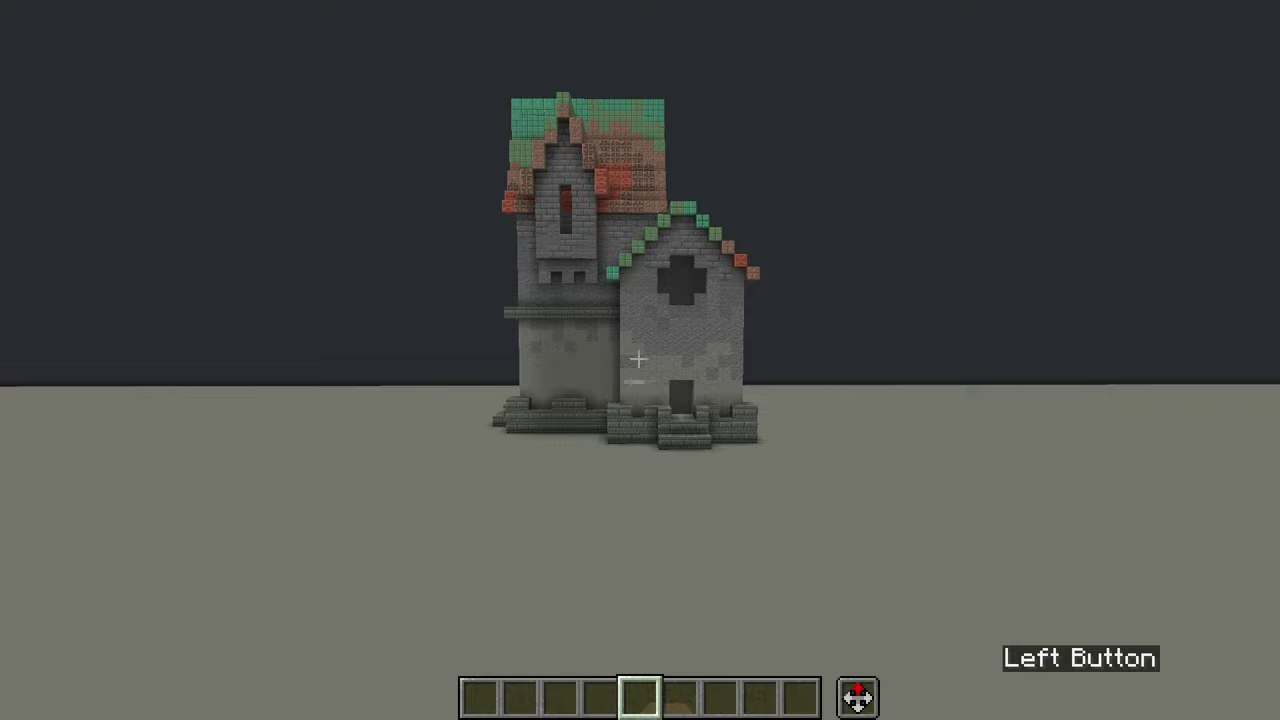
left_click(639, 359)
Paint the turquoise tower walls of the yellow-roofed house at radius 3 with a locked six-block gradient from stone bricks to calcite
key("ctrl+w")
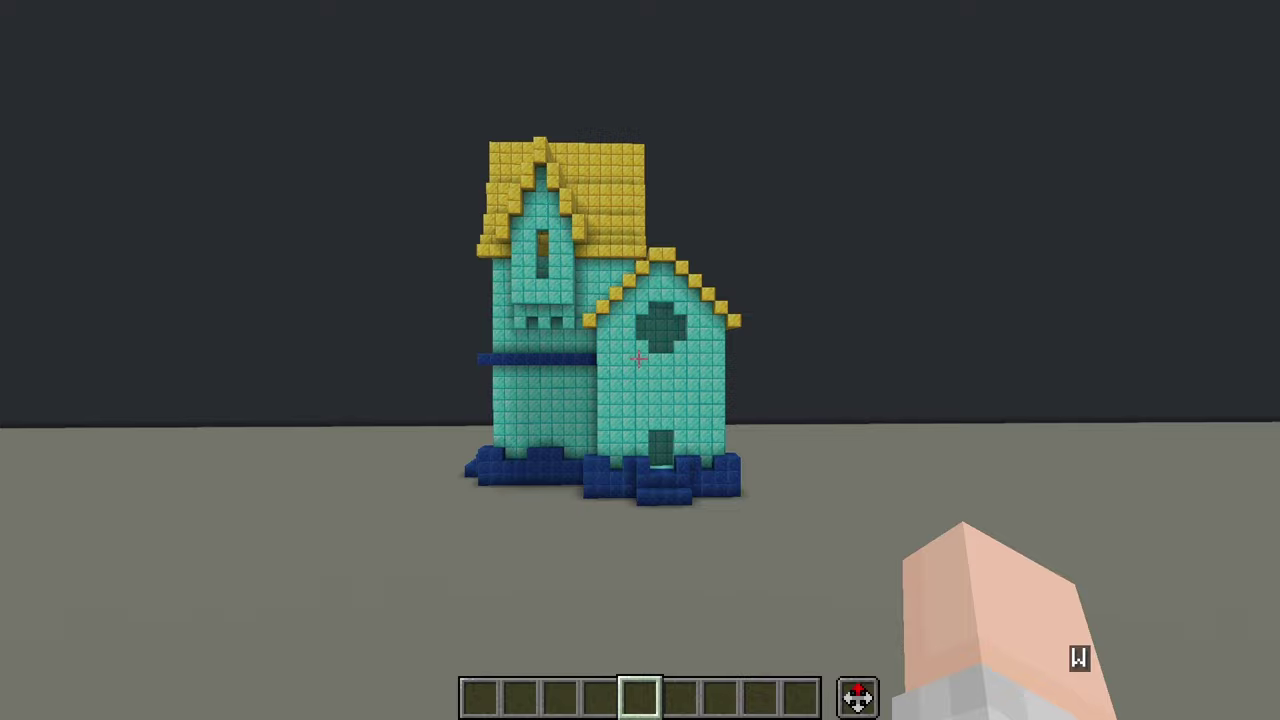
key("w")
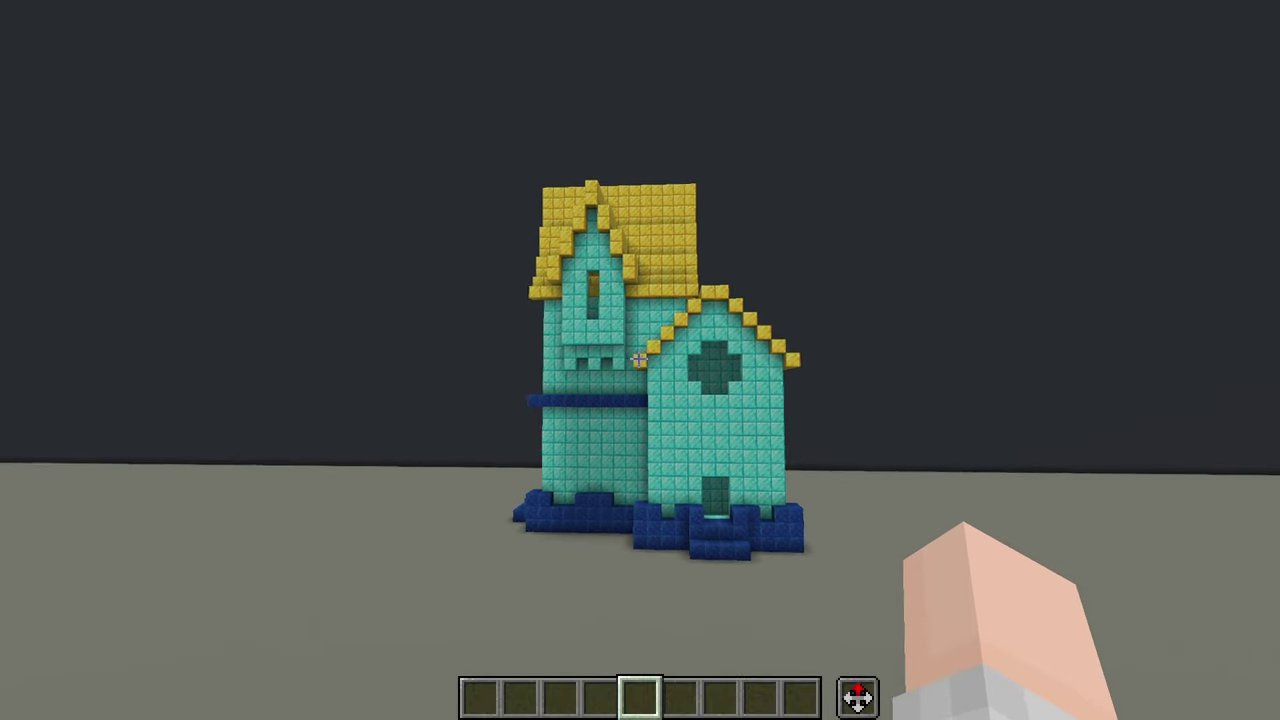
key("w")
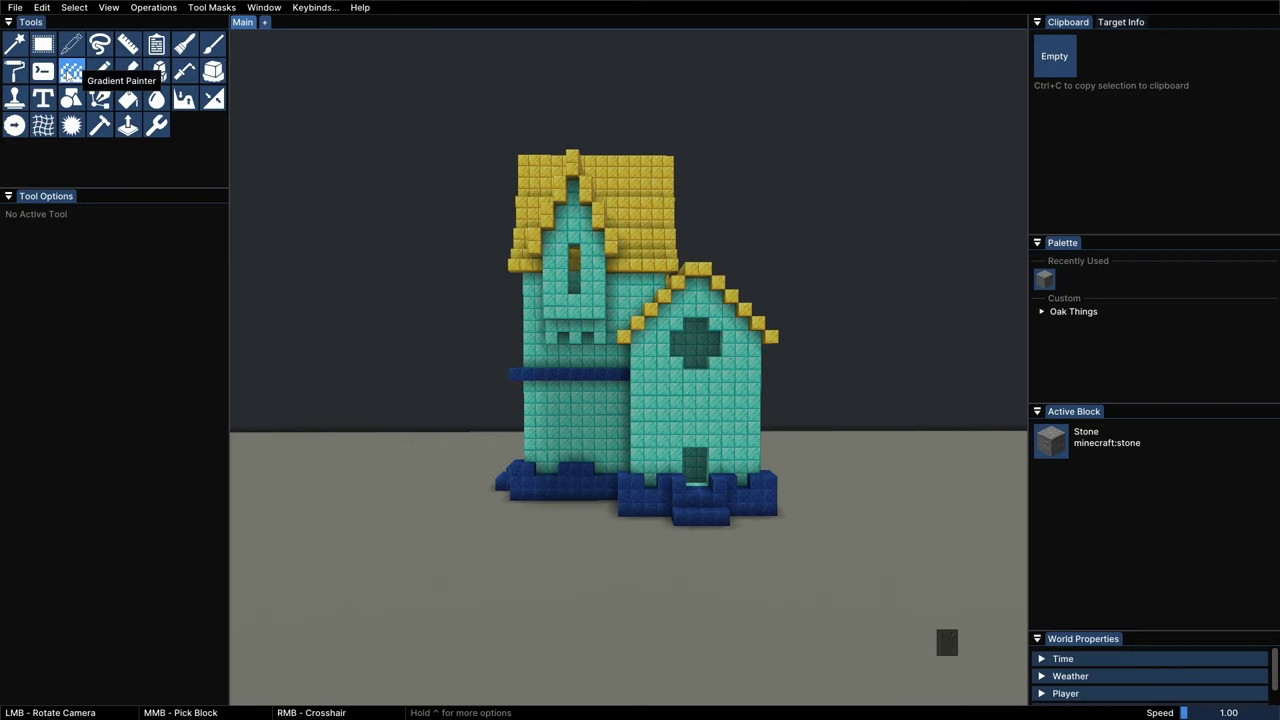
left_click(71, 71)
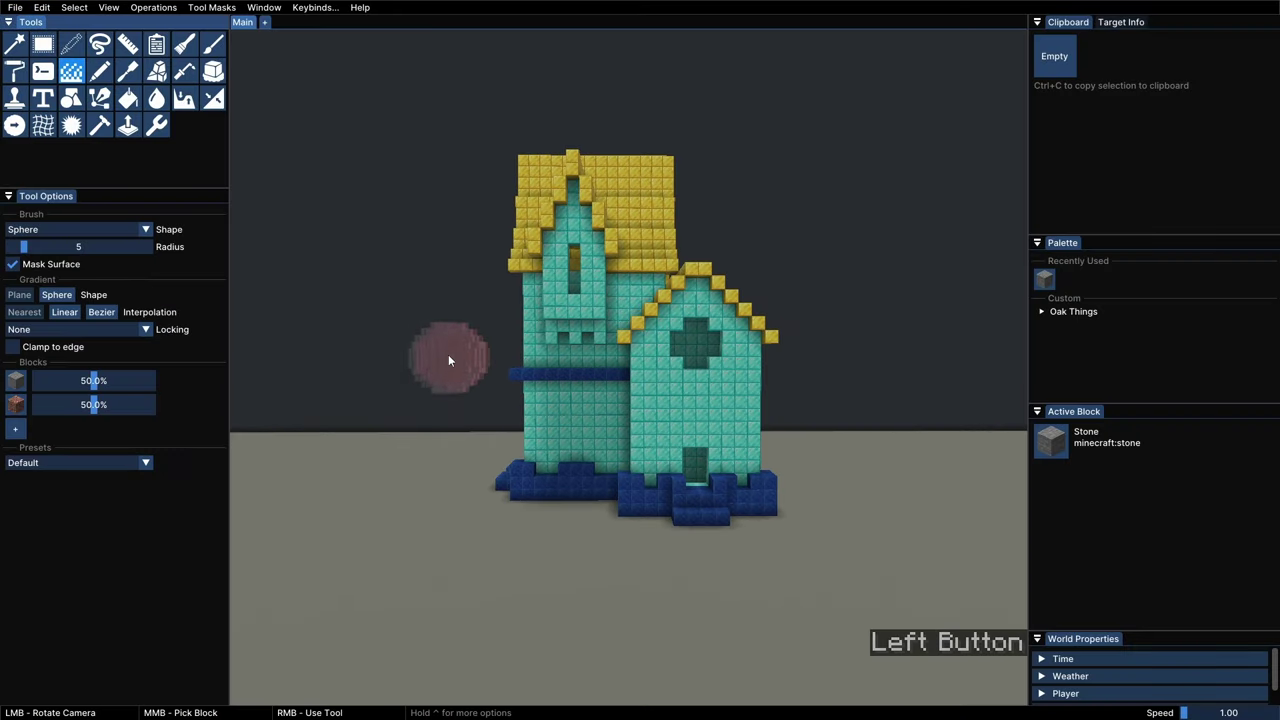
left_click(603, 432)
mouse_move(603, 432)
right_mouse_down()
mouse_move(634, 434)
mouse_move(536, 304)
mouse_move(547, 428)
mouse_move(609, 445)
mouse_move(599, 391)
mouse_move(625, 300)
right_mouse_up()
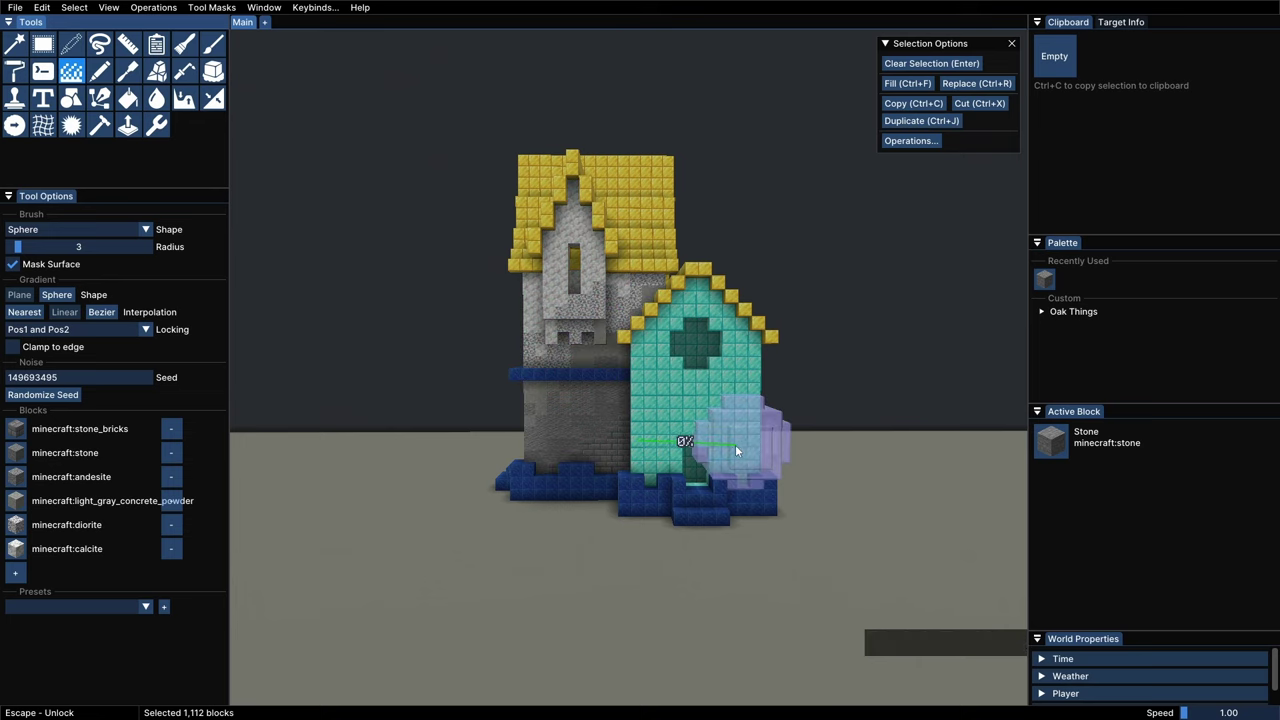
Paint the same gradient over the gabled front wall and undo the gradient painting on the house
mouse_move(735, 451)
right_mouse_down()
mouse_move(652, 363)
mouse_move(664, 423)
mouse_move(700, 350)
mouse_move(727, 362)
mouse_move(729, 349)
mouse_move(271, 106)
mouse_move(297, 400)
mouse_move(280, 410)
right_mouse_up()
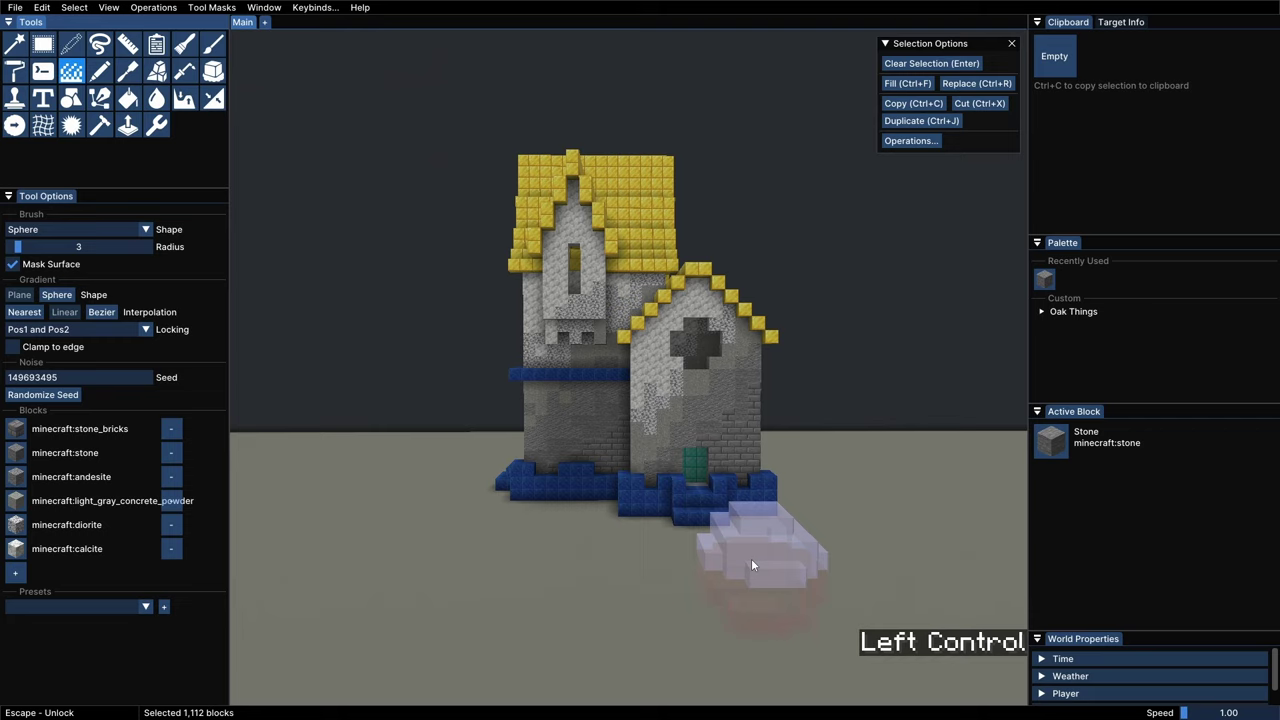
key("ctrl+z")
key("ctrl+z")
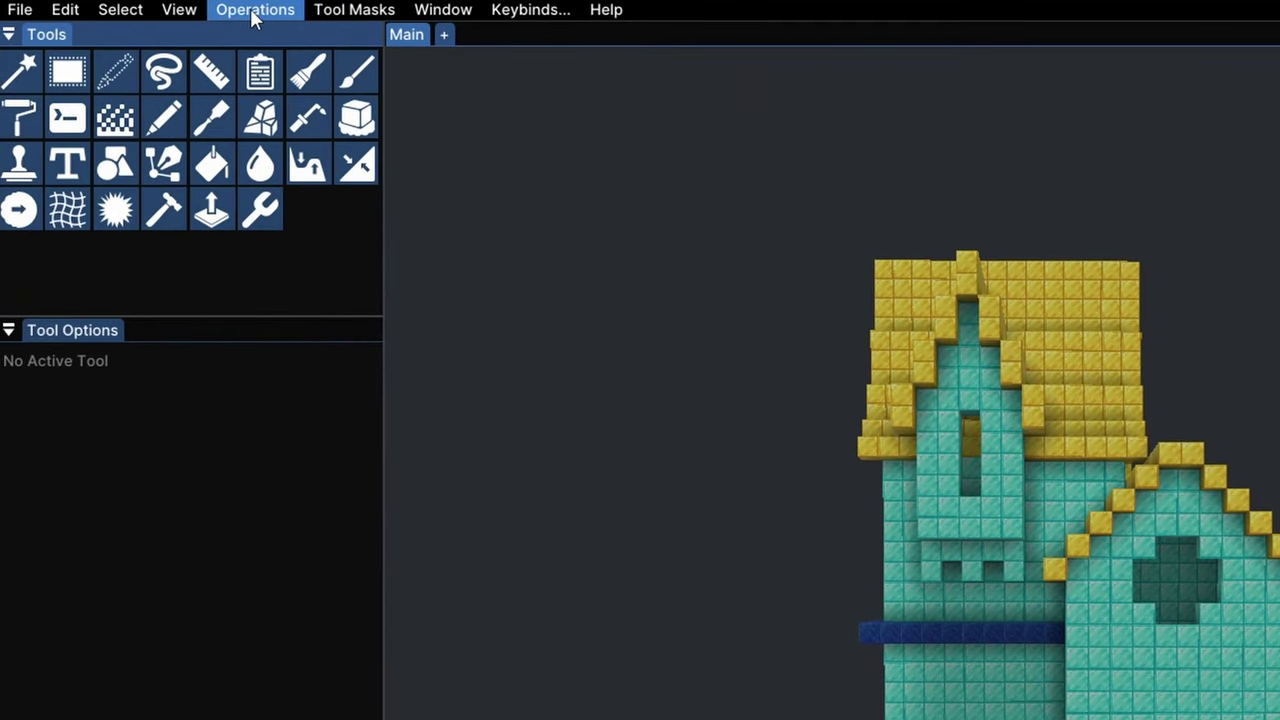
Open the Autoshade settings and place their window beside the house so the walls stay in view
left_click(224, 28)
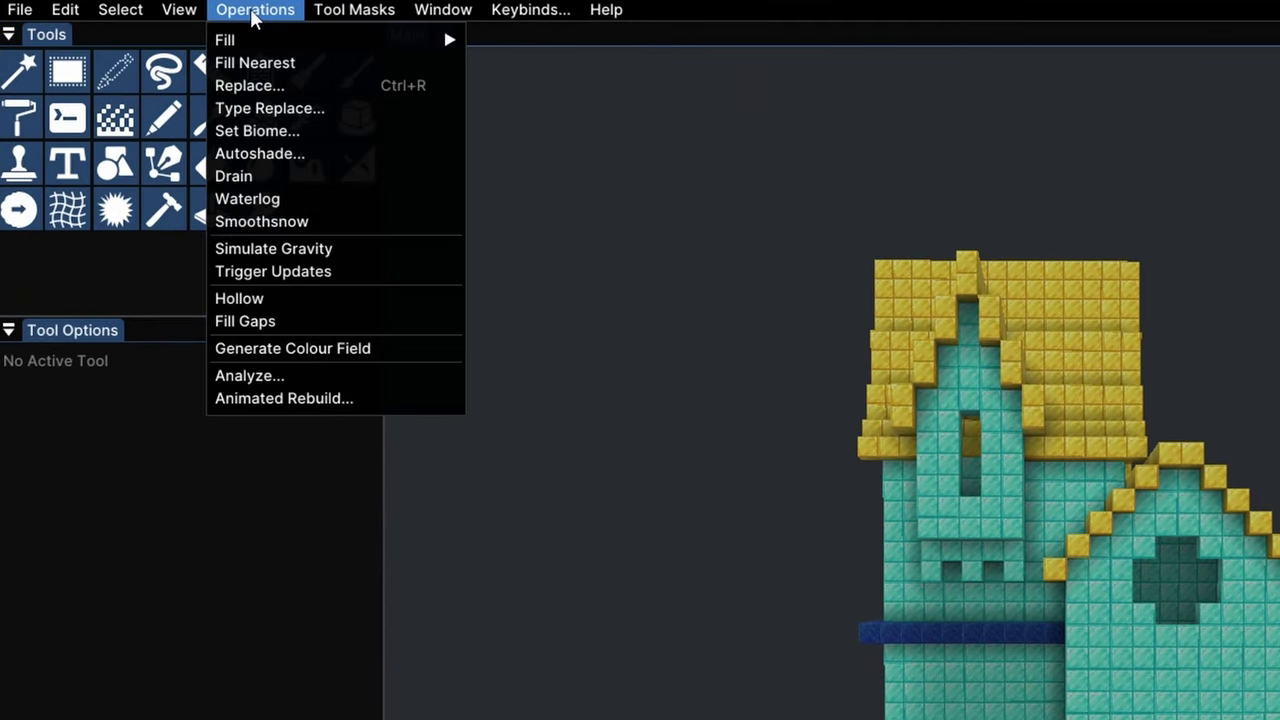
left_click(256, 155)
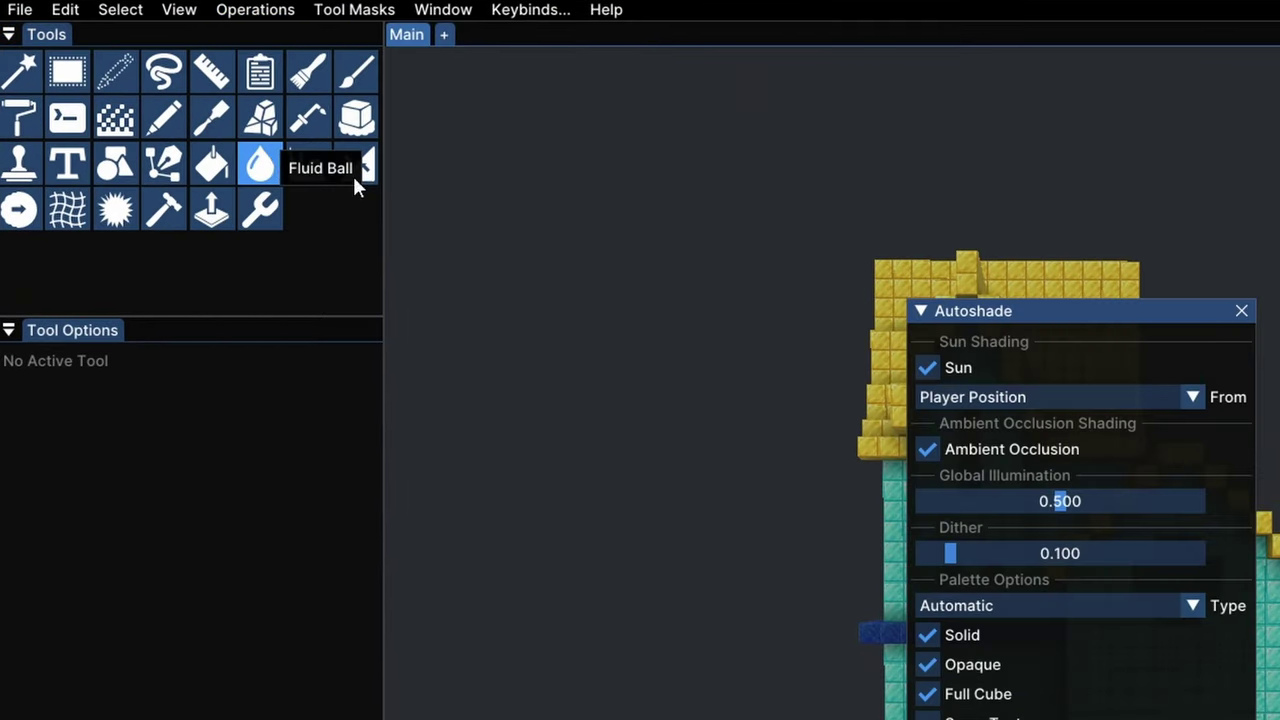
left_click_drag(871, 275, 479, 132)
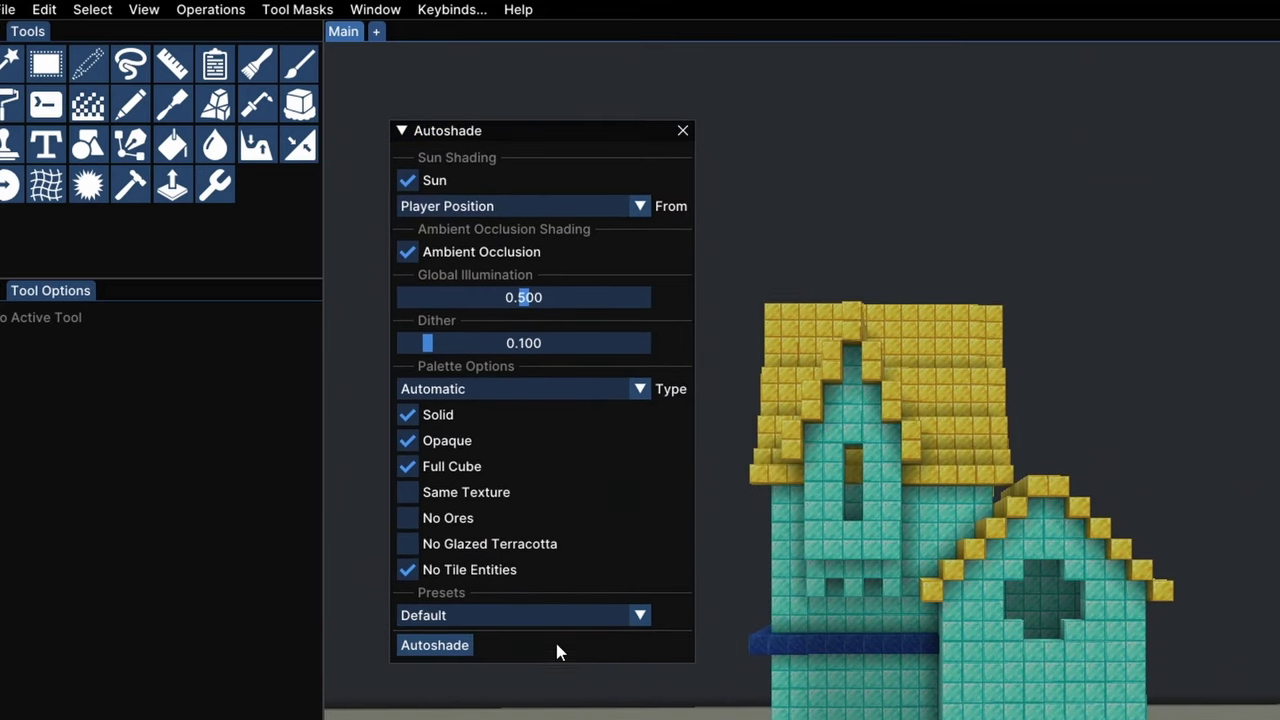
key("Return")
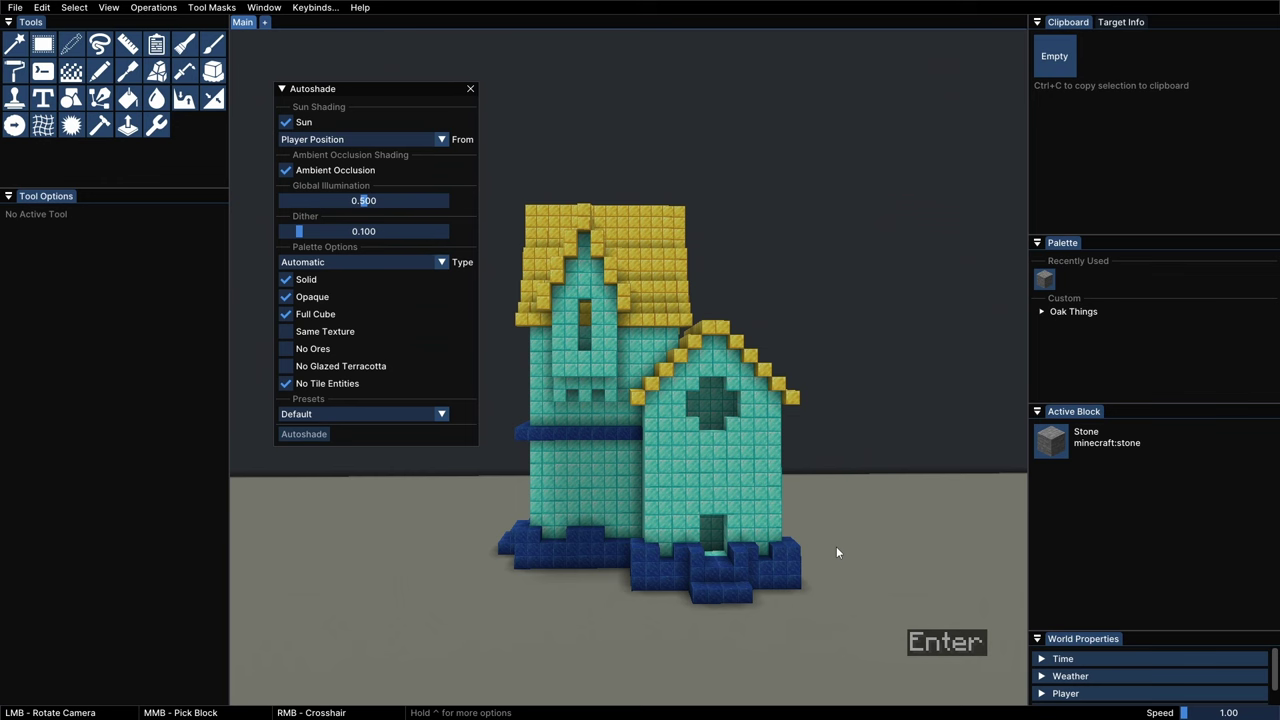
Magic-select the house's turquoise walls by block and replace them with Calcite
left_click(14, 44)
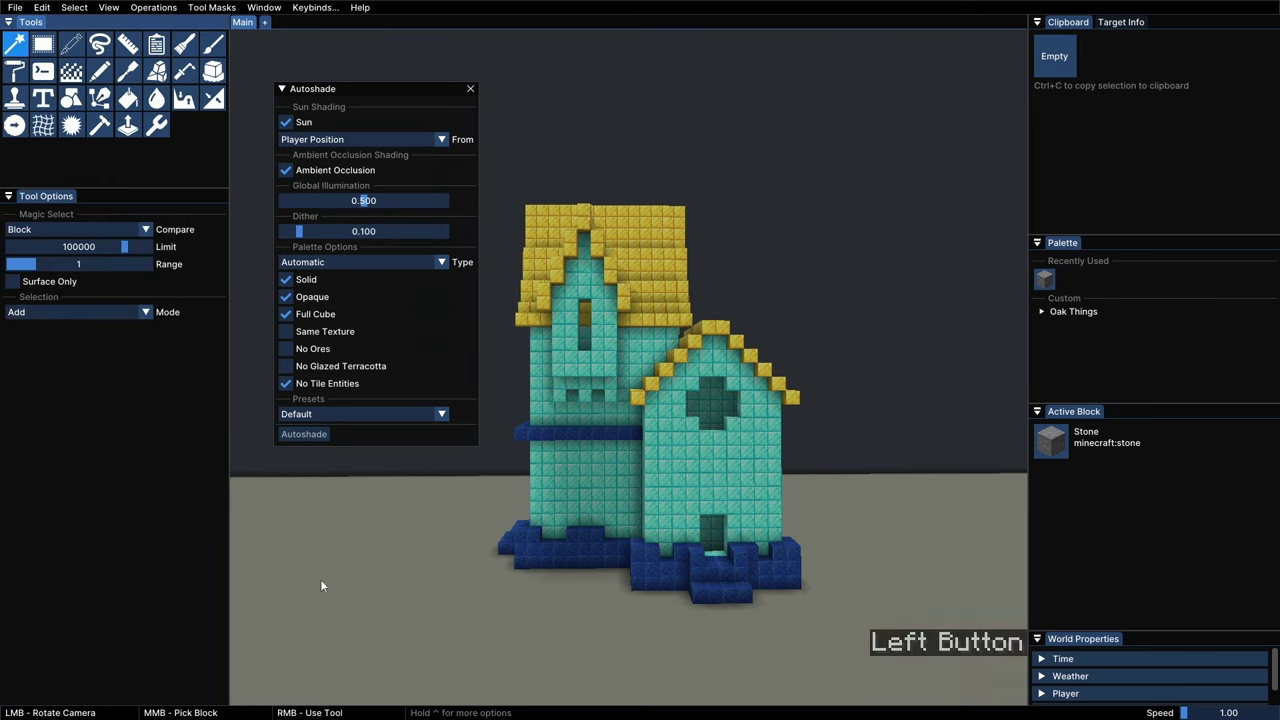
right_click(663, 483)
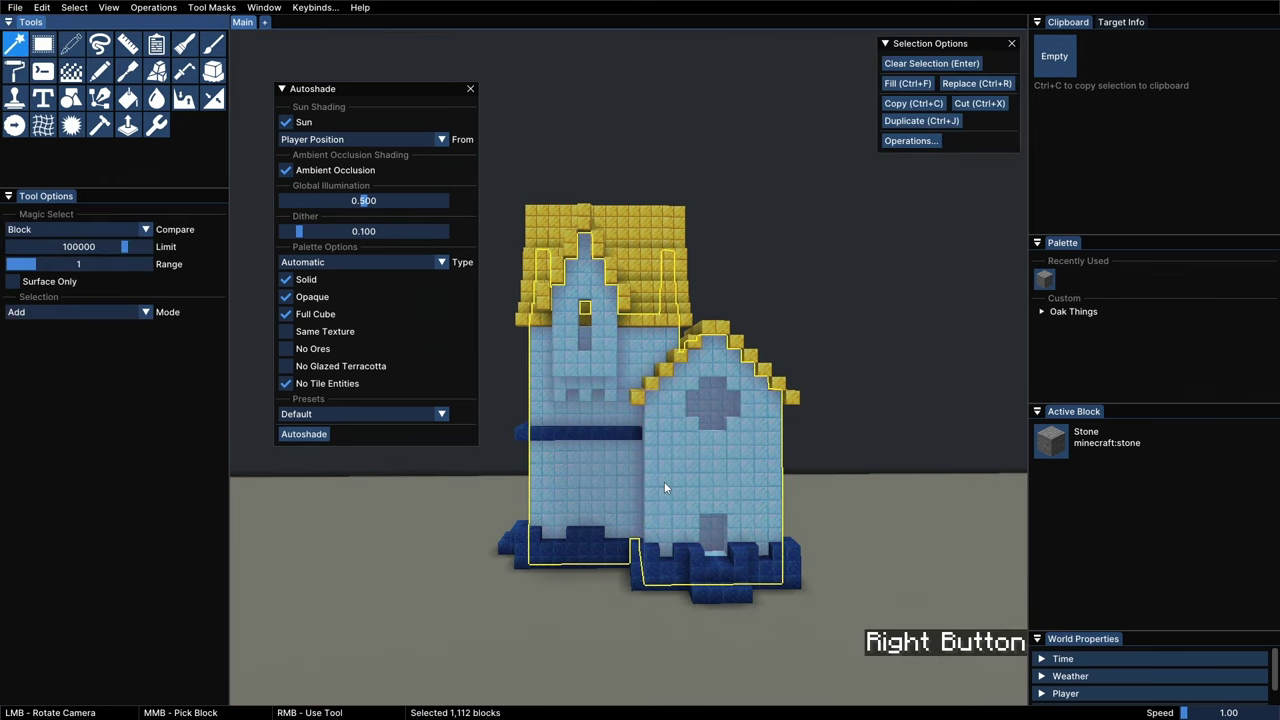
type("ca")
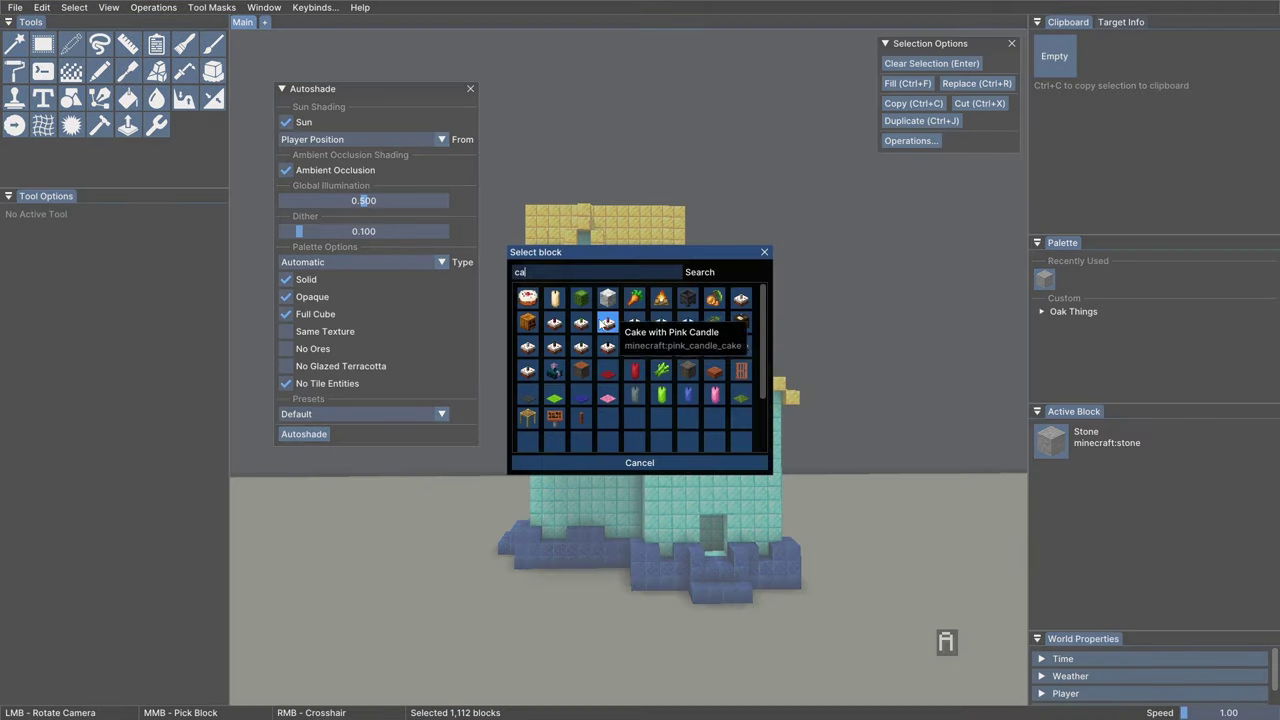
left_click(608, 297)
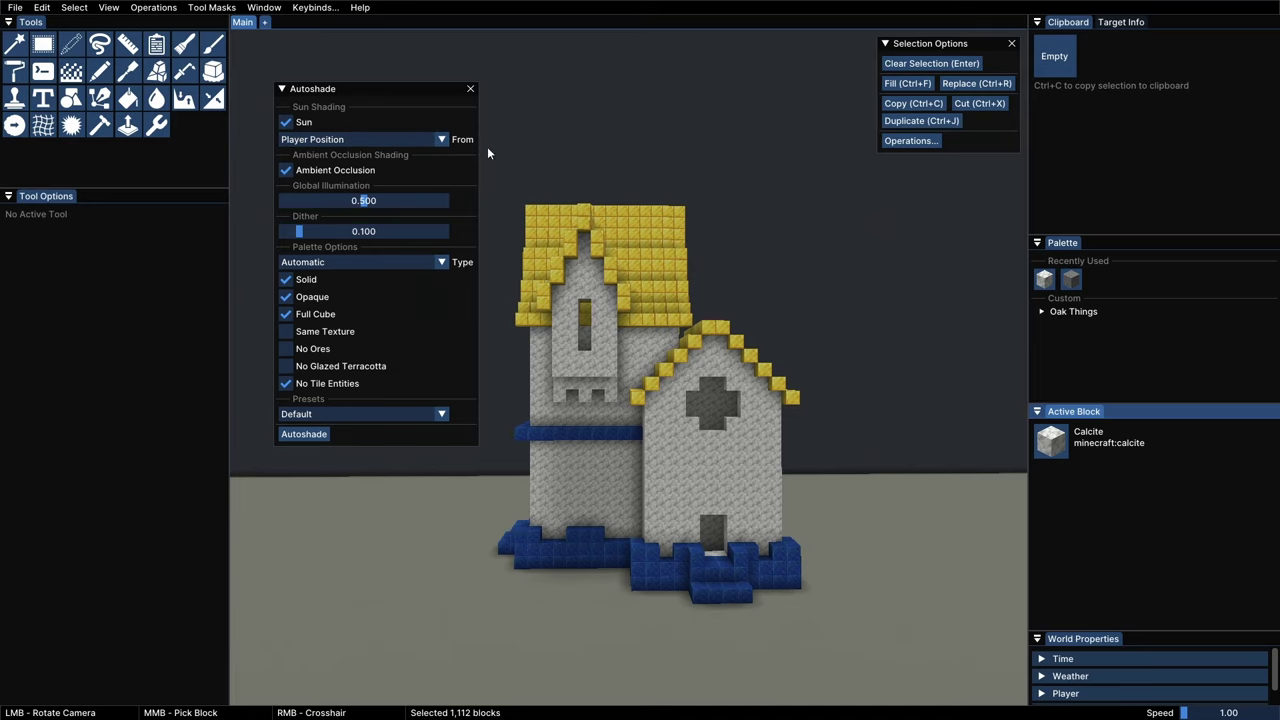
Autoshade the calcite walls with the sun taken from the player position and inspect the shading
left_click_drag(505, 255, 612, 394)
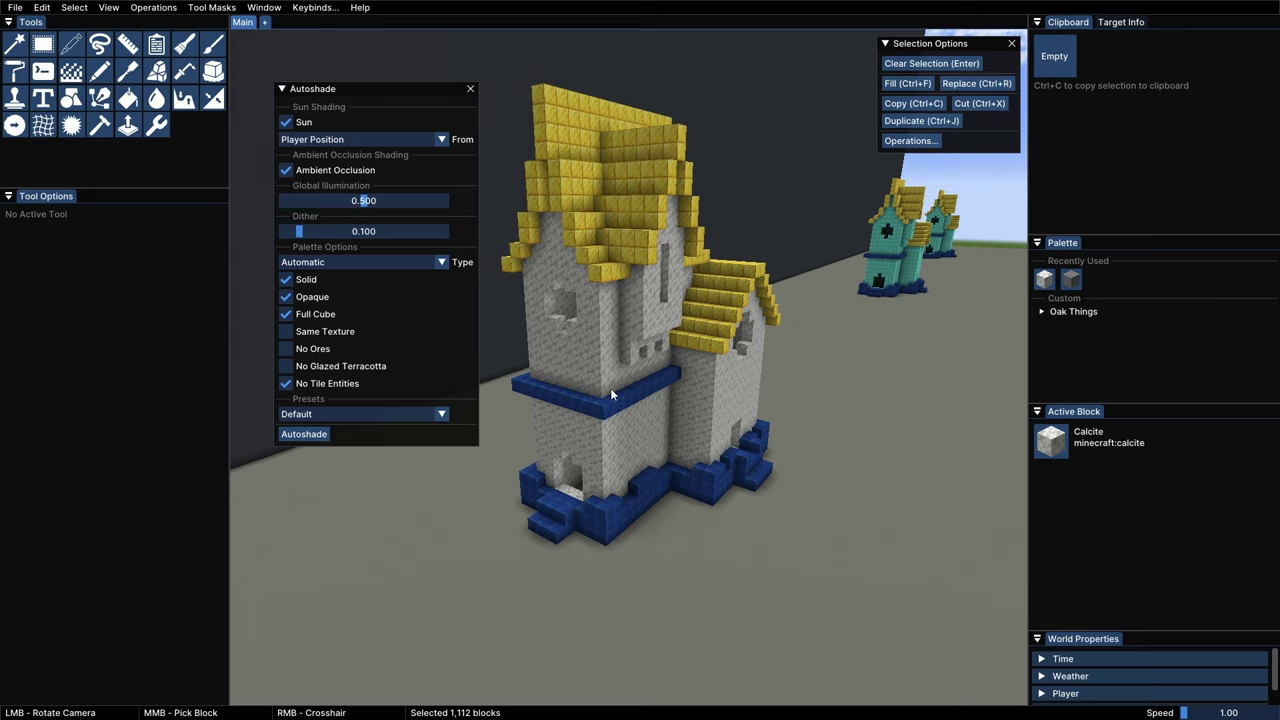
left_click(305, 435)
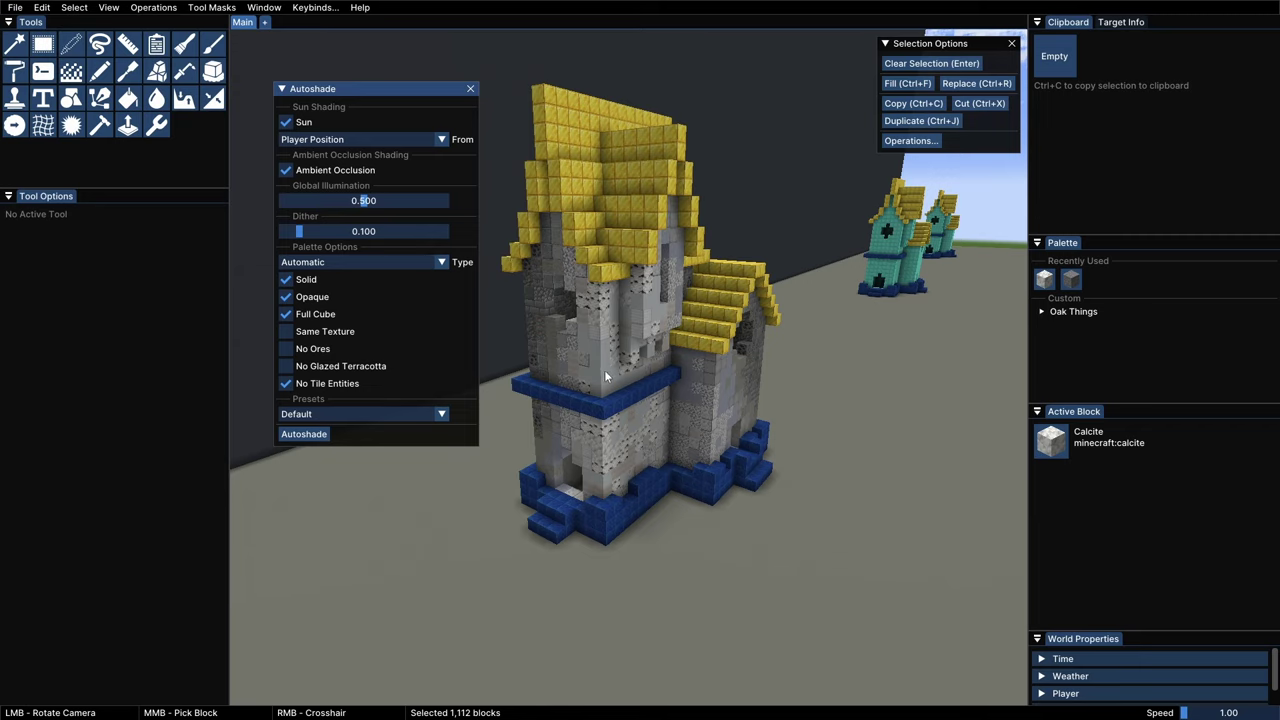
left_click_drag(621, 415, 485, 436, "ctrl")
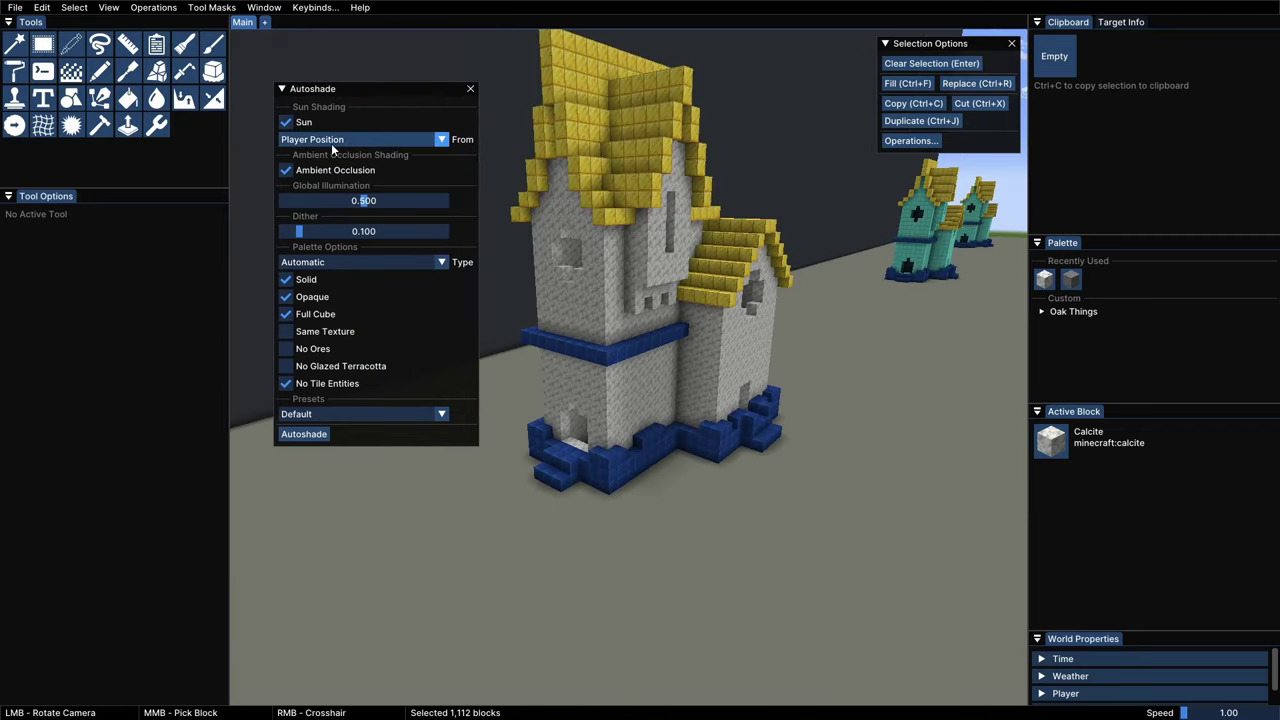
Set the sun shading source to Custom Positions and examine the light marker in front of the house
left_click(333, 143)
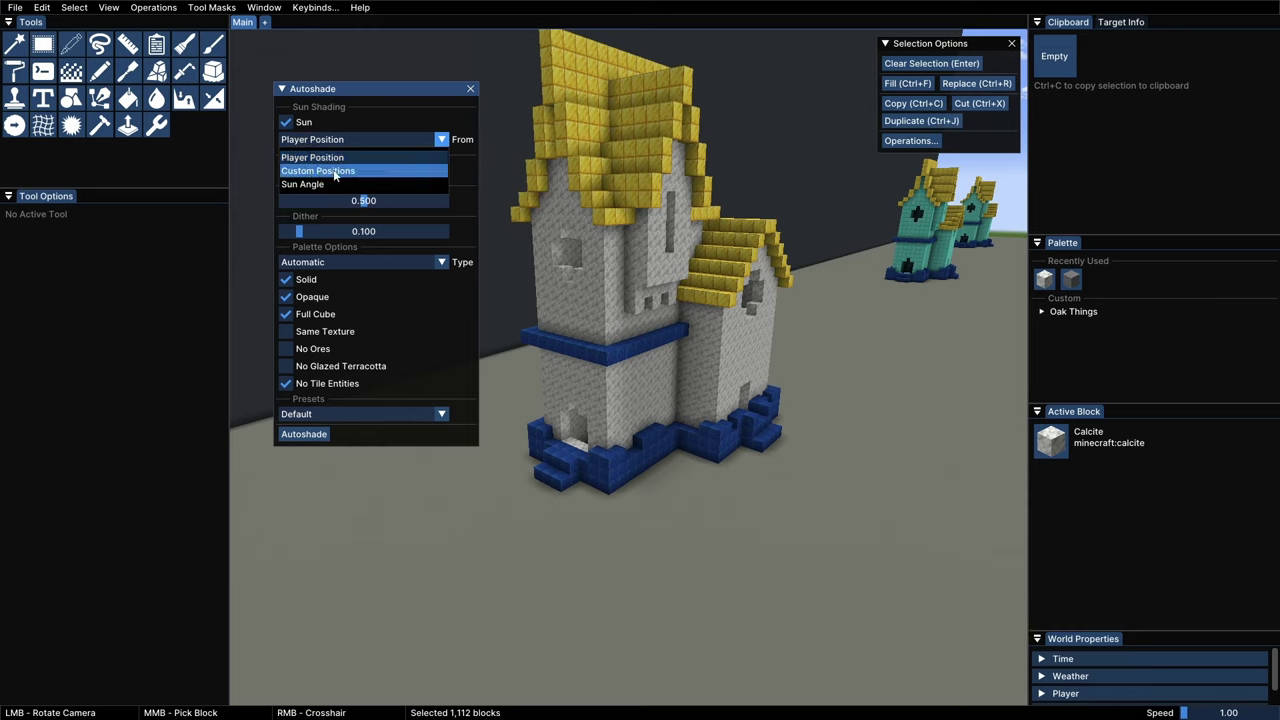
left_click(335, 172)
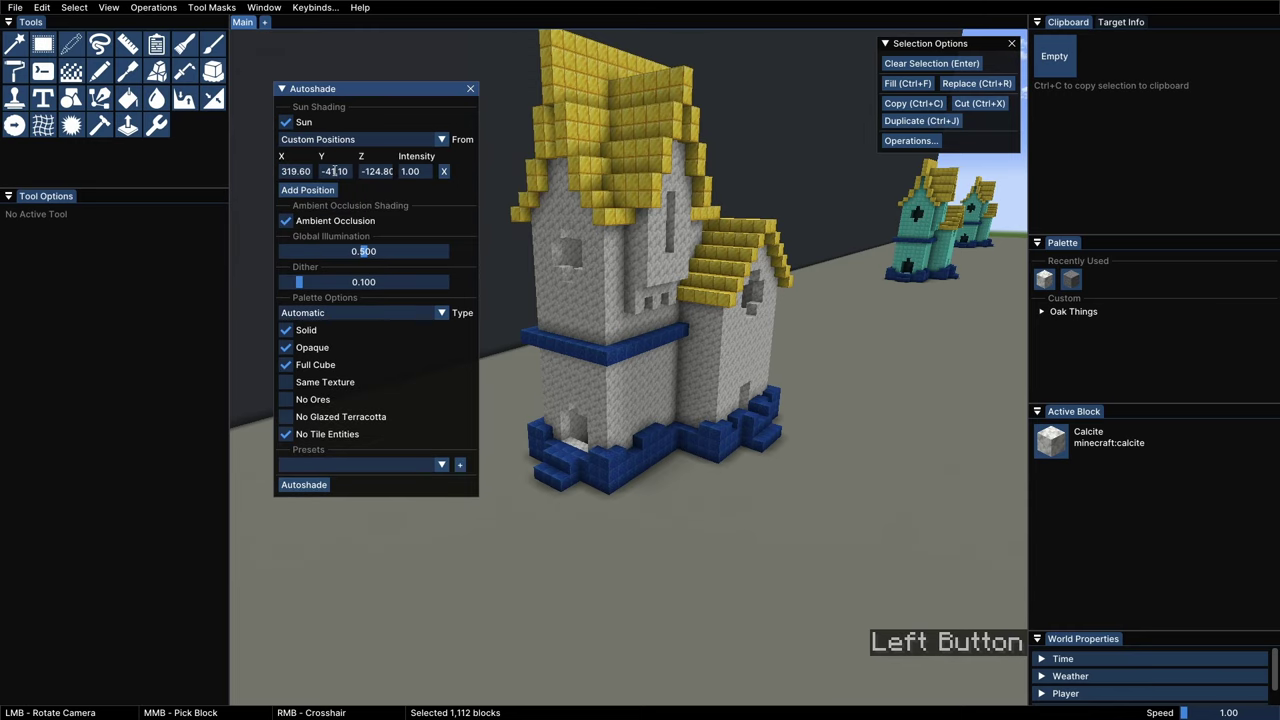
left_click(445, 173)
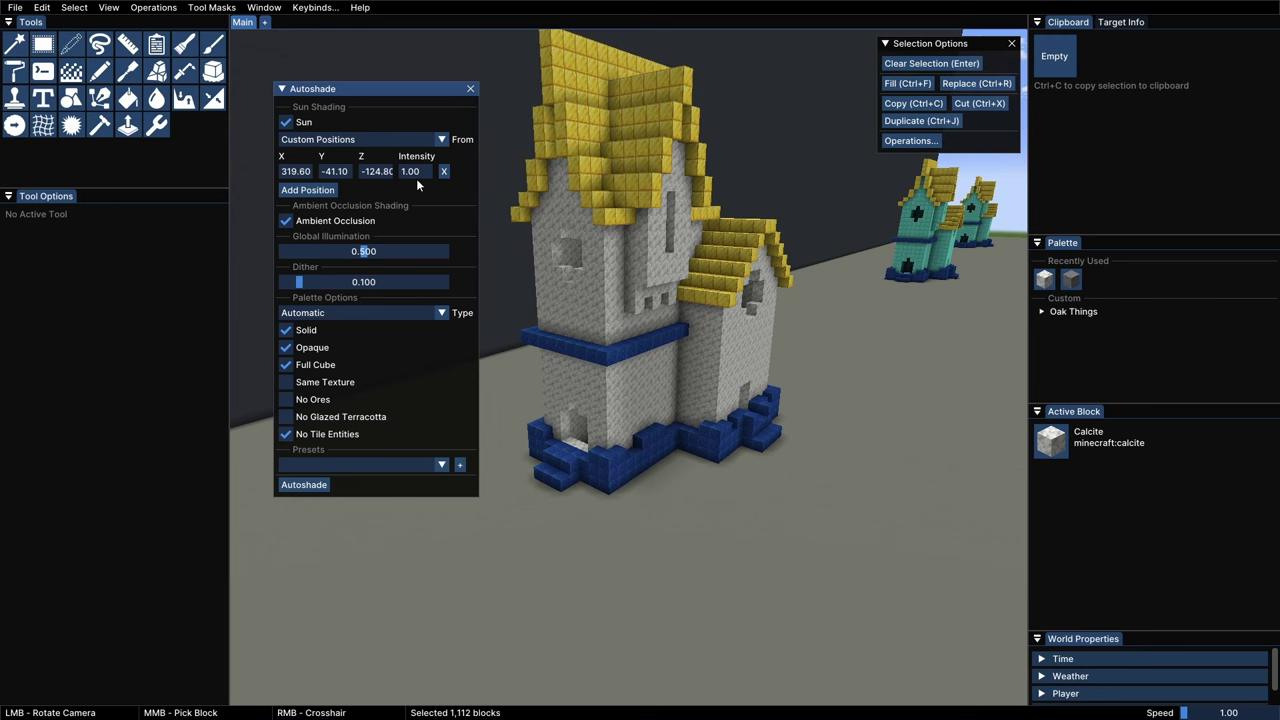
key("s")
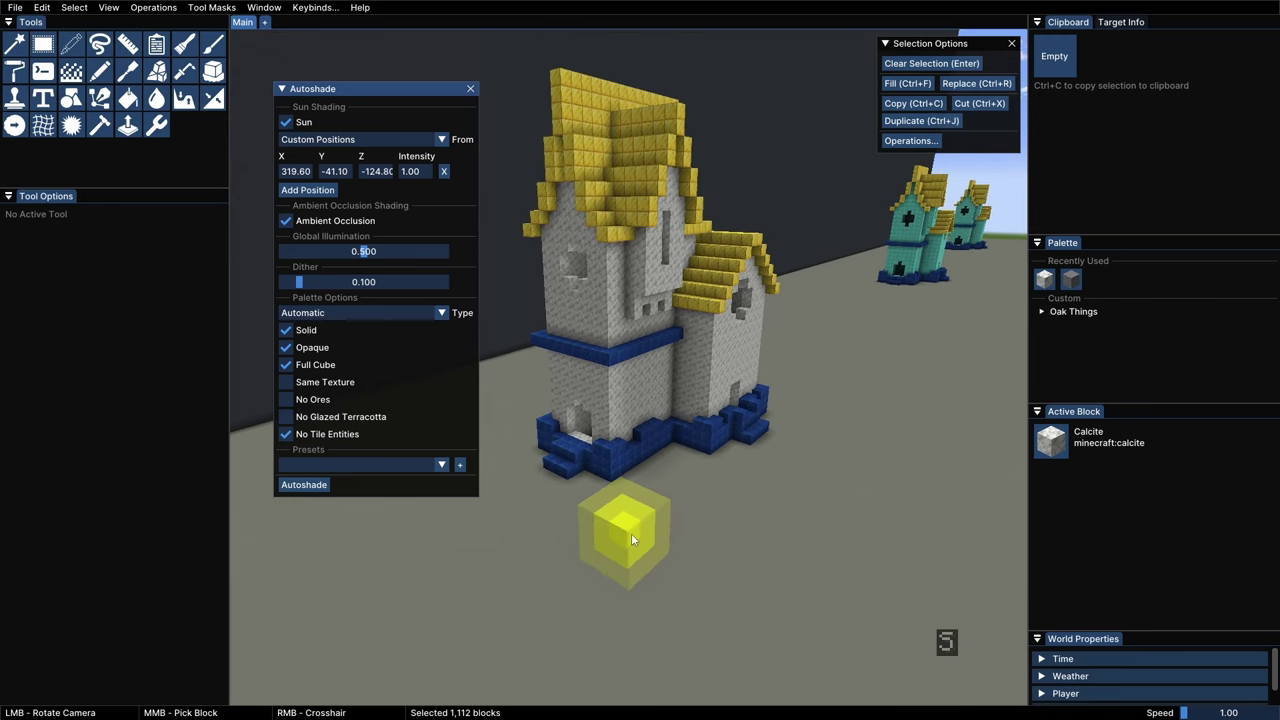
key("shift")
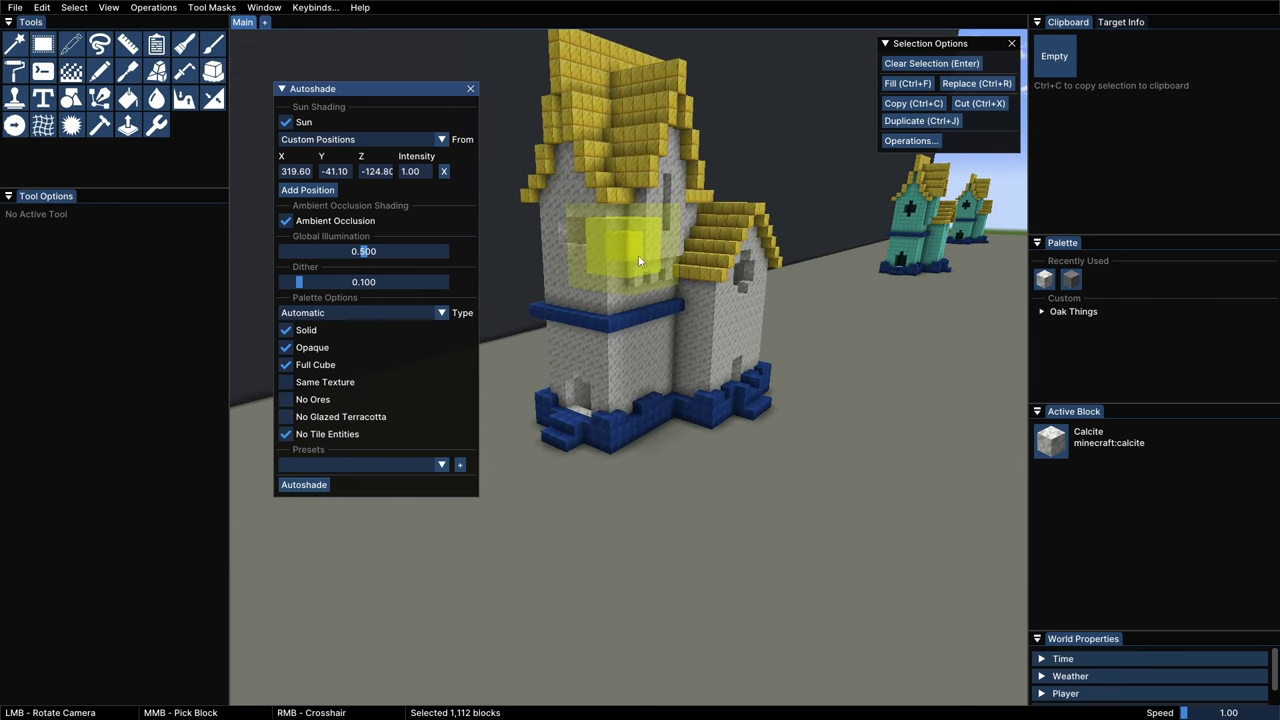
left_click_drag(677, 280, 320, 558, "ctrl")
Switch the sun shading source to Sun Angle and try adjusting the sun yaw
left_click(335, 140)
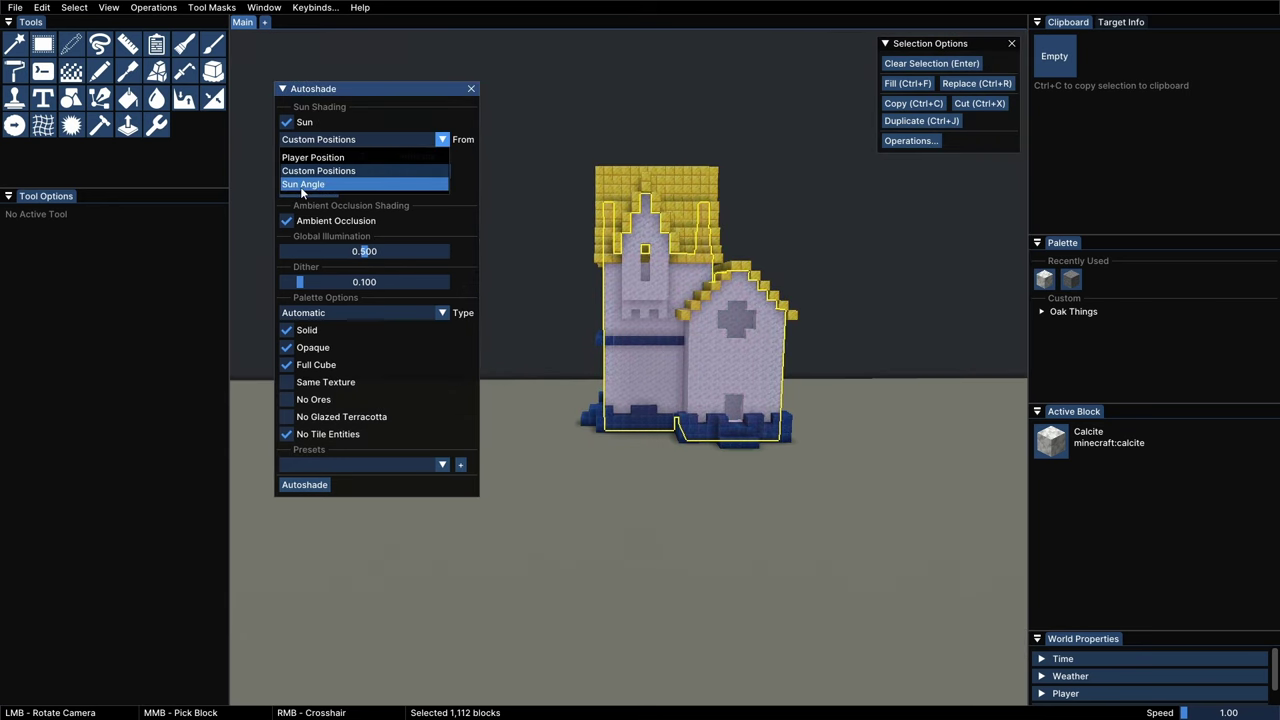
left_click(300, 187)
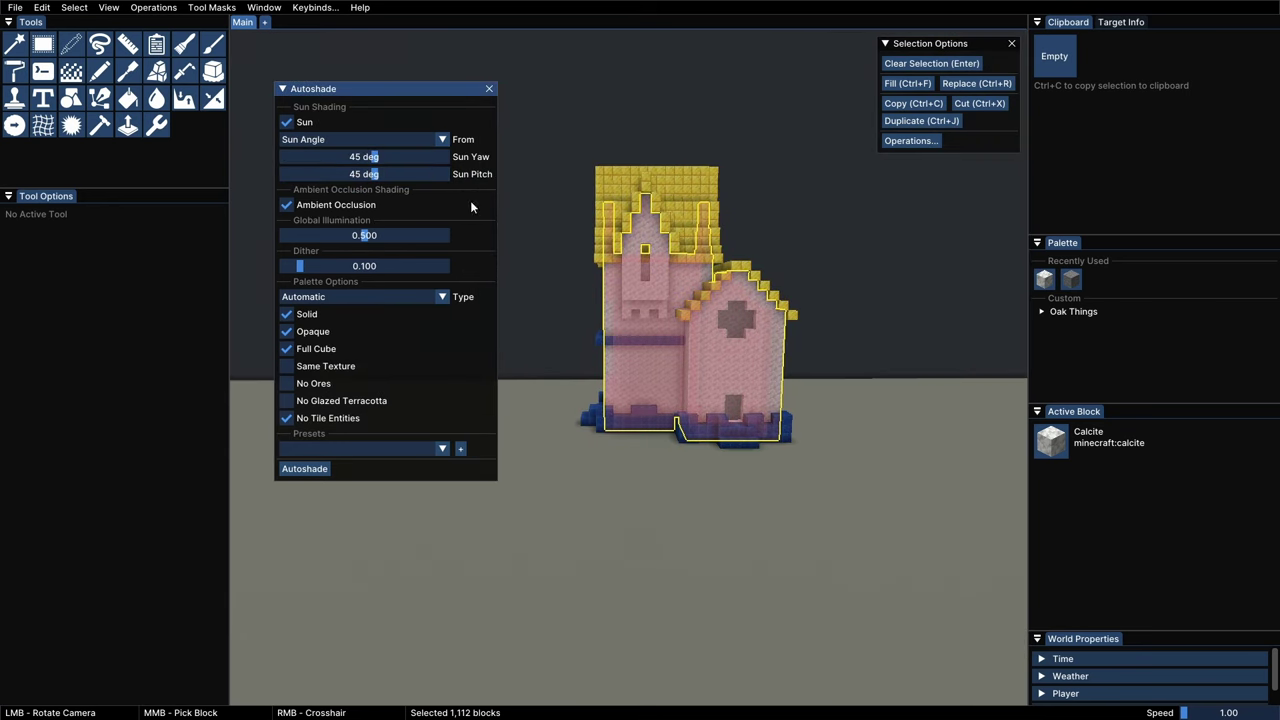
left_click_drag(370, 160, 392, 160)
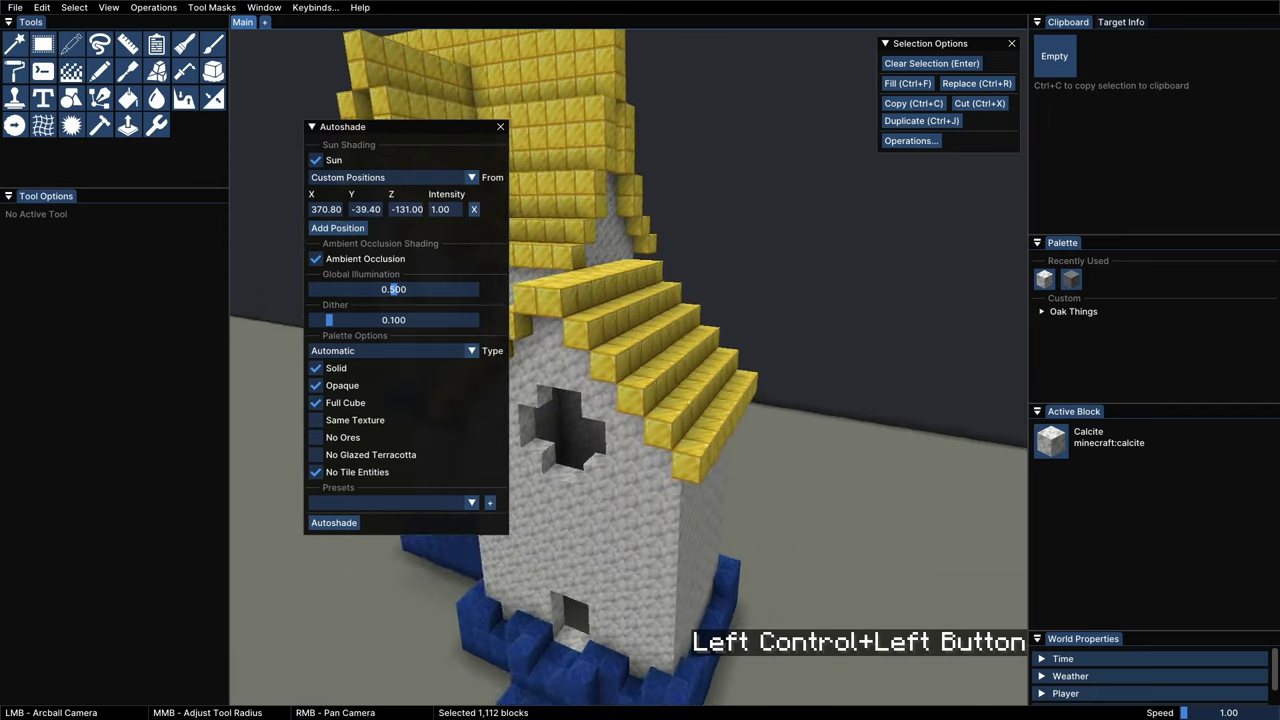
Autoshade the calcite walls from the custom light position X 370.80, Y -39.40, Z -131.00
scroll(671, 371, "down", 5, "ctrl")
key("ctrl+s")
key("ctrl+a")
left_click_drag(610, 400, 631, 363, "ctrl")
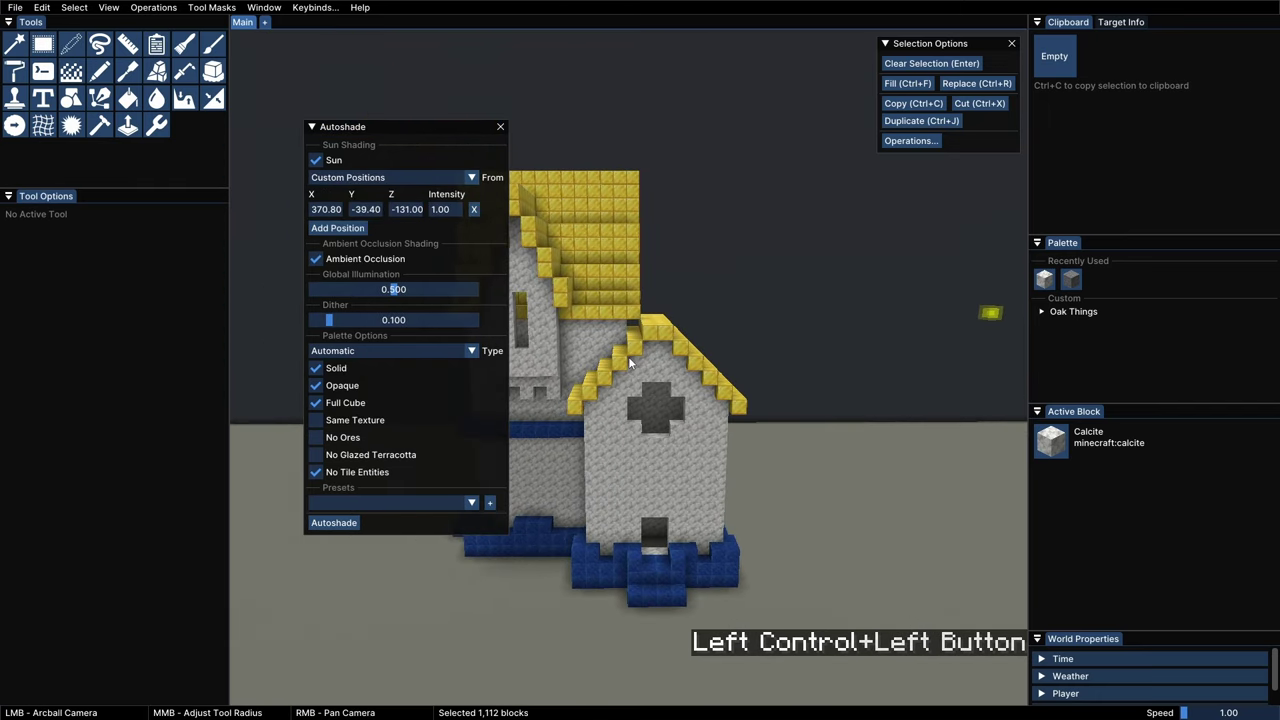
key("ctrl+a")
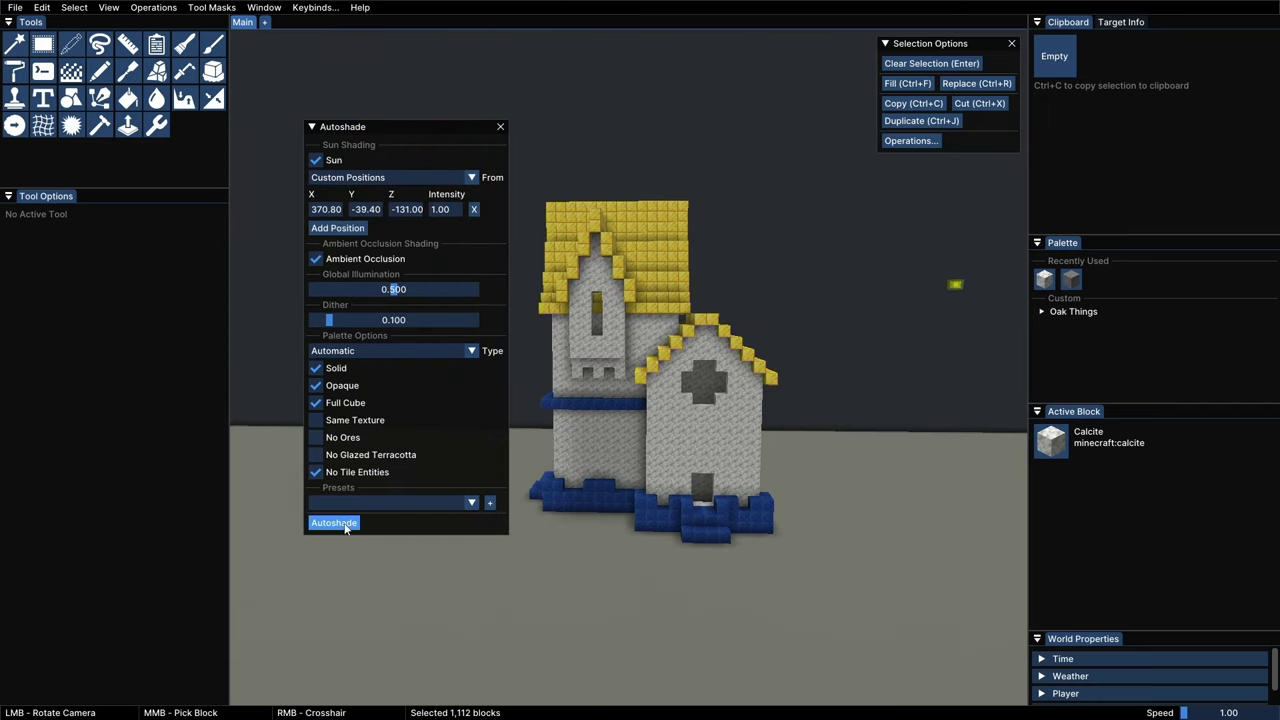
left_click(345, 526)
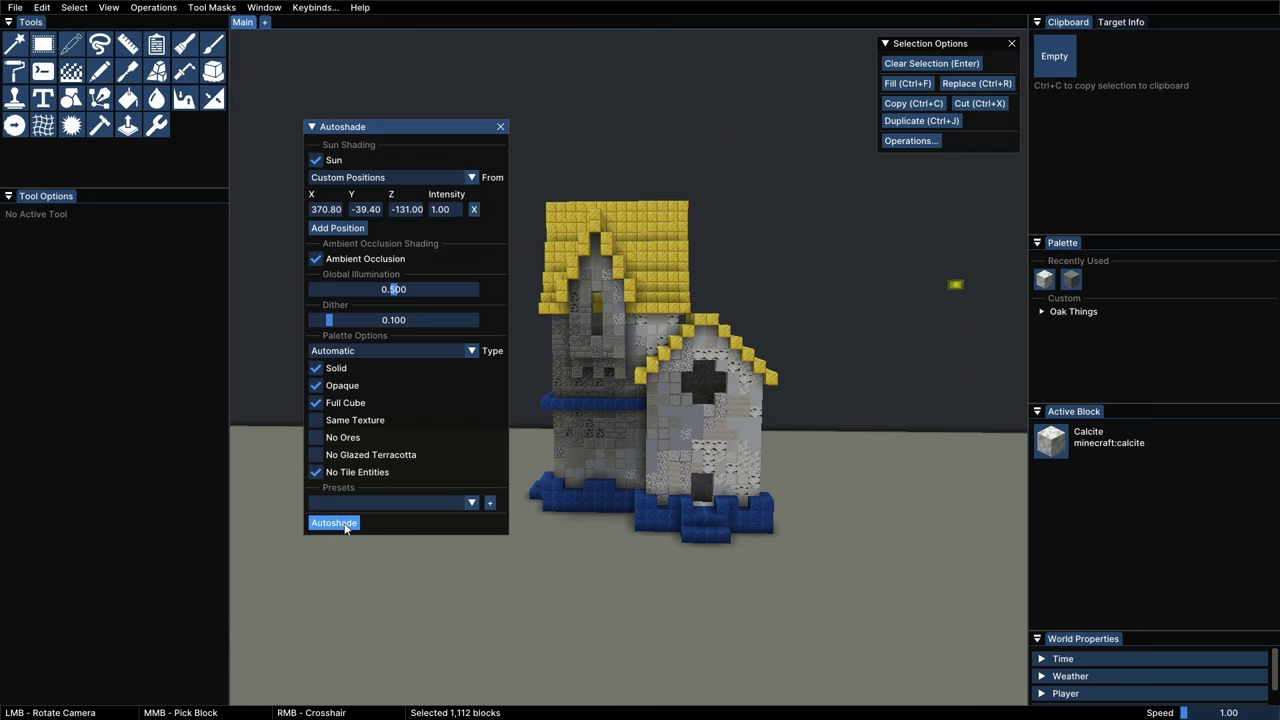
left_click_drag(665, 452, 599, 330, "ctrl")
key("s")
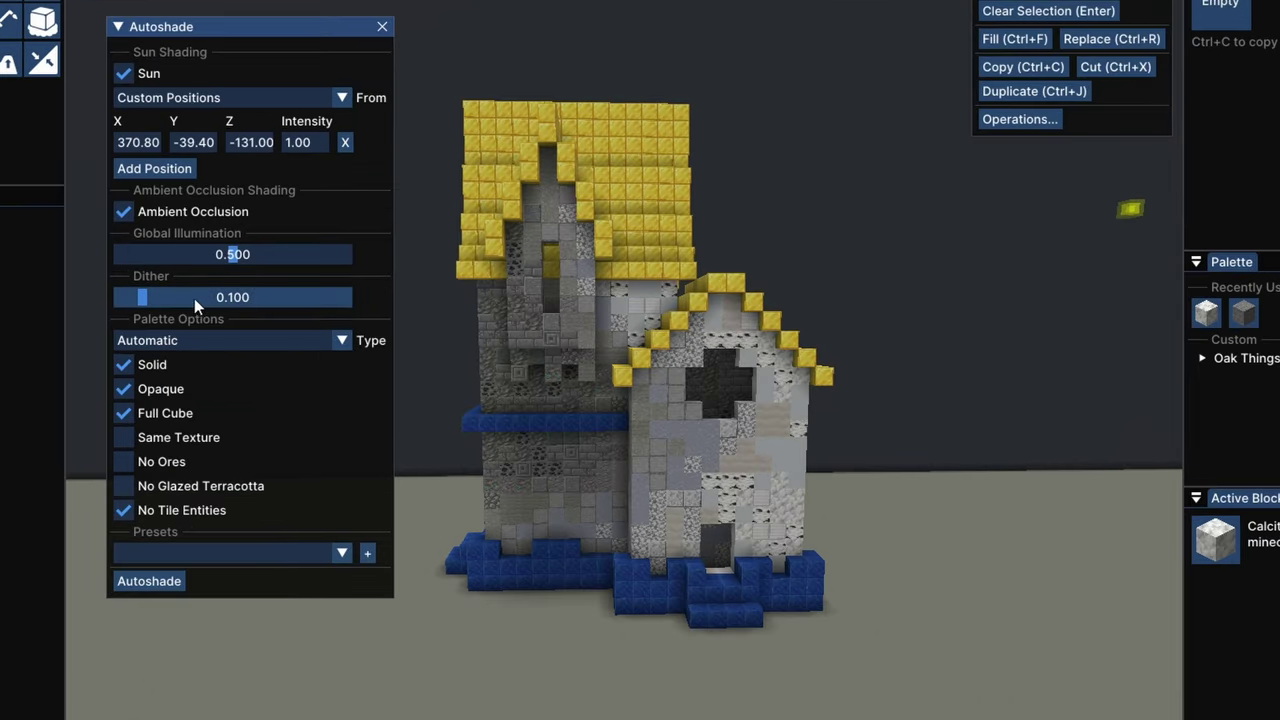
Undo the shading and compare autoshading the walls with dither at 0 and at 0.674
key("ctrl+z")
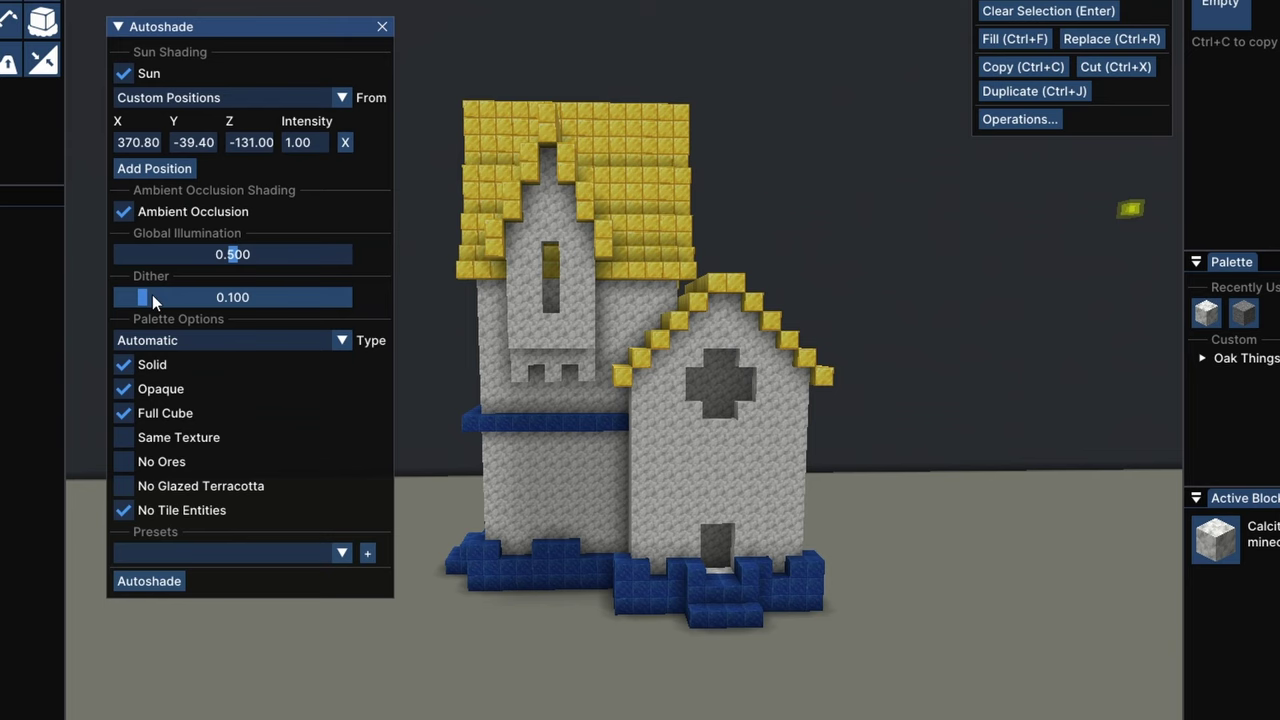
left_click_drag(134, 296, 95, 302)
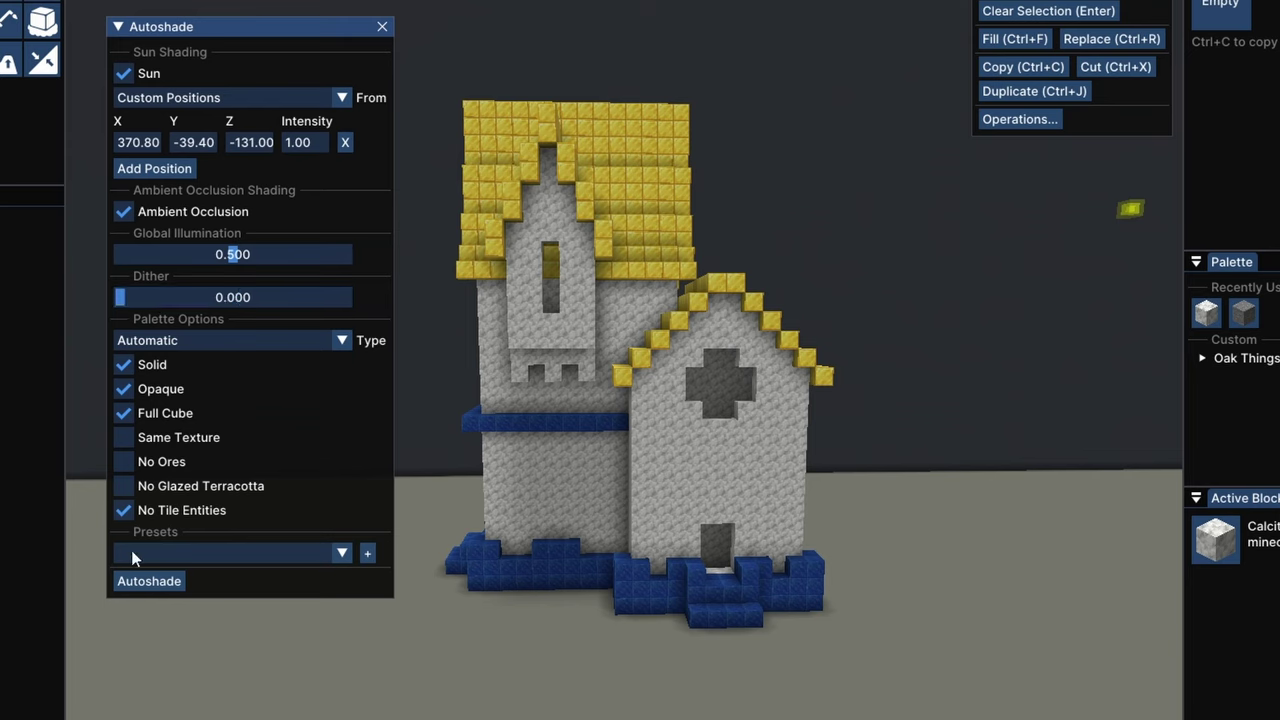
left_click(136, 583)
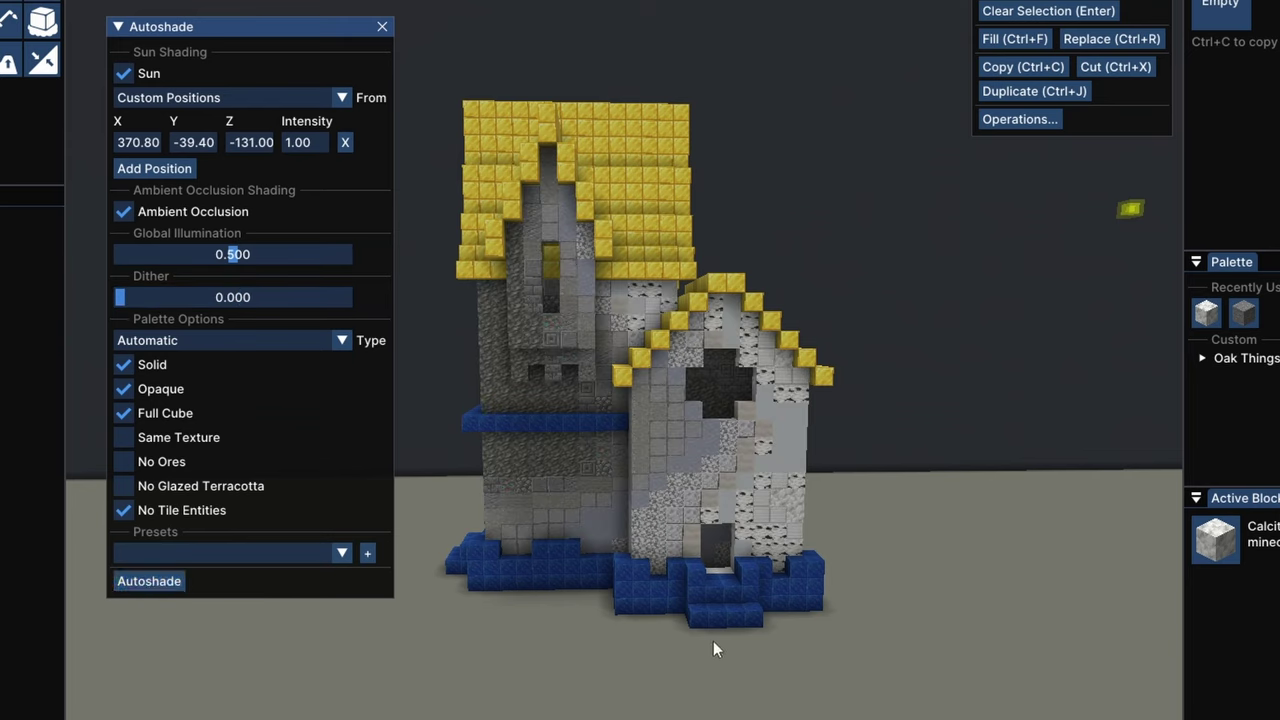
left_click(272, 300)
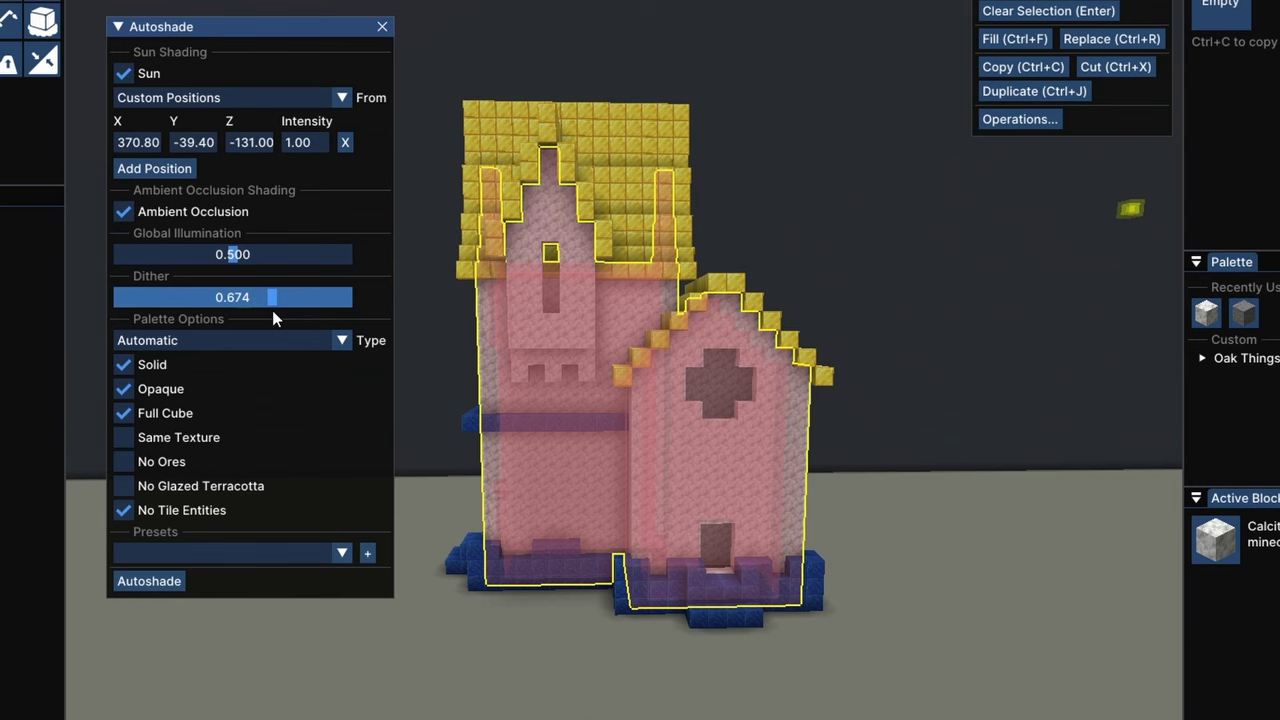
left_click(178, 587)
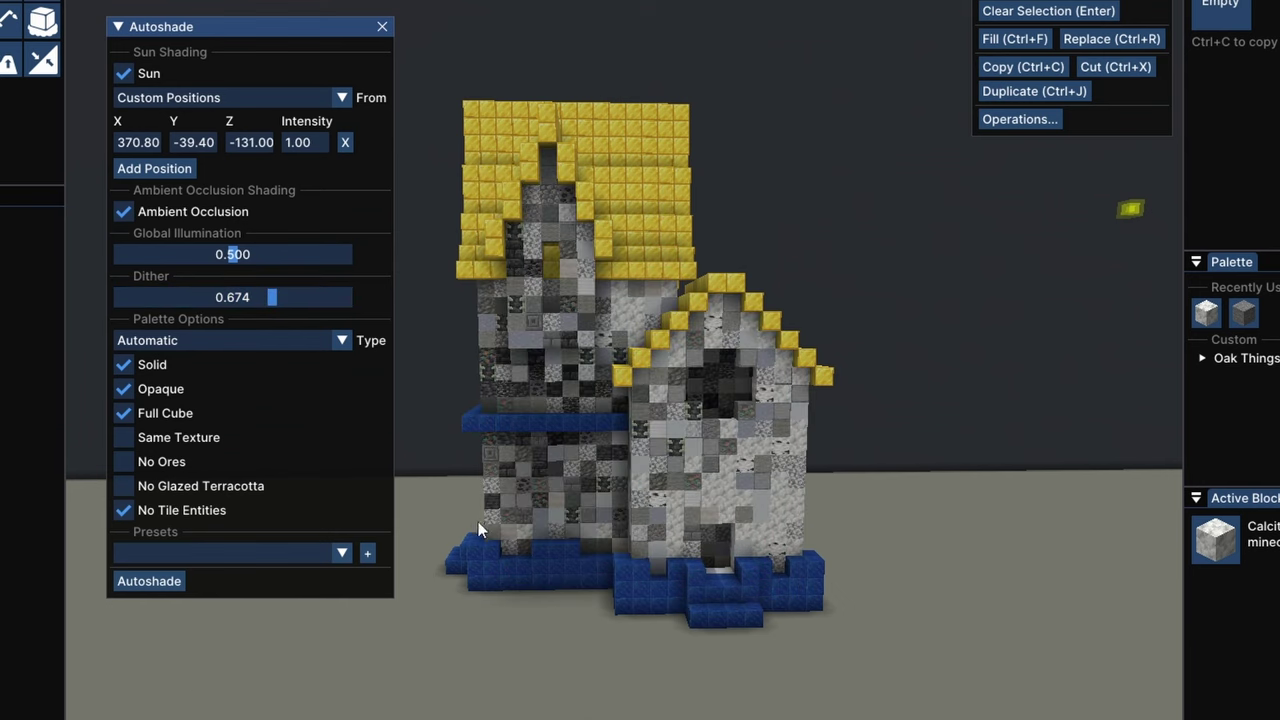
Set the dither to exactly 0.05 and autoshade the calcite walls
left_click(232, 297, "ctrl")
type("0.05")
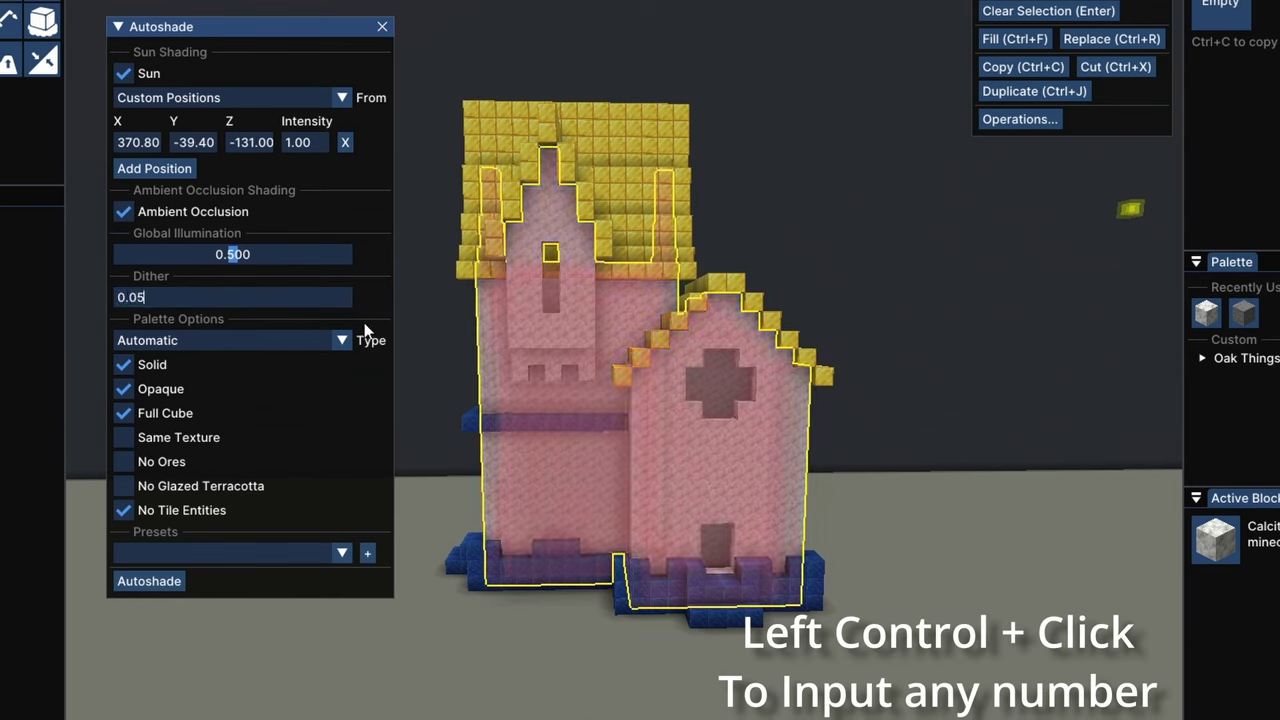
key("Return")
left_click(166, 583)
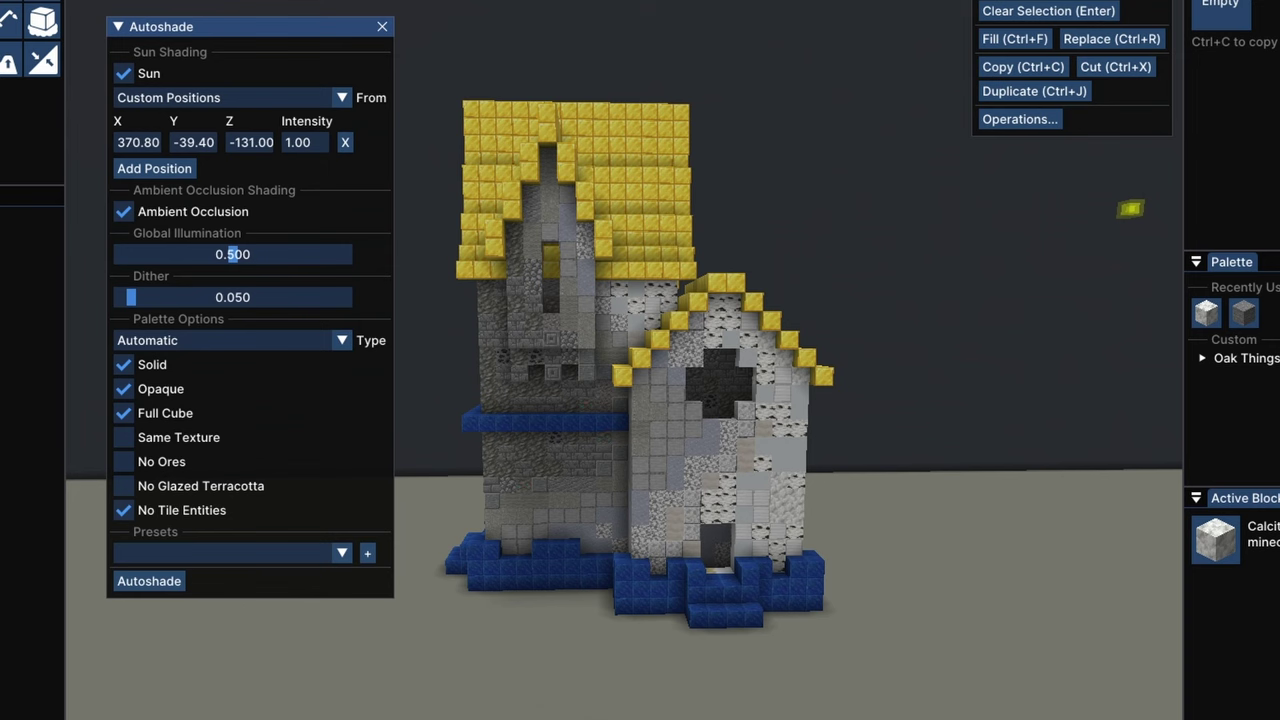
Try autoshading the walls with global illumination at 0.773, and separately with the Full Cube palette restriction off
left_click_drag(233, 254, 294, 254)
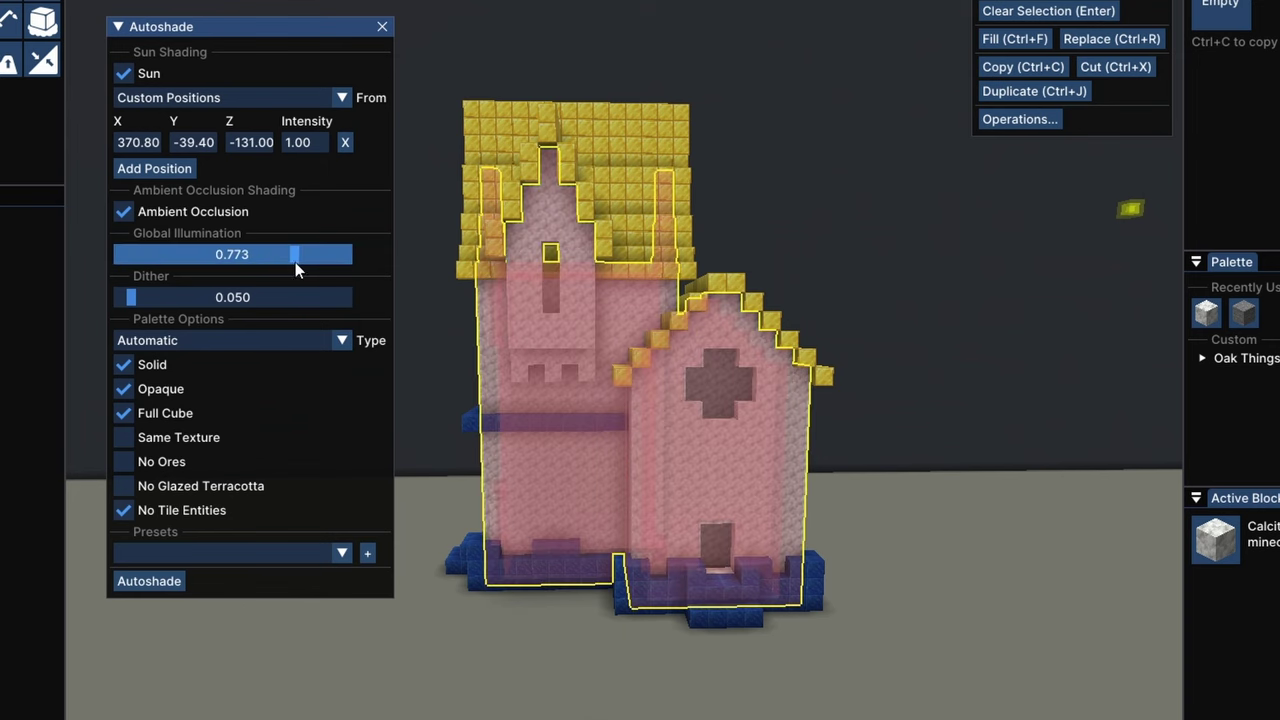
left_click(170, 581)
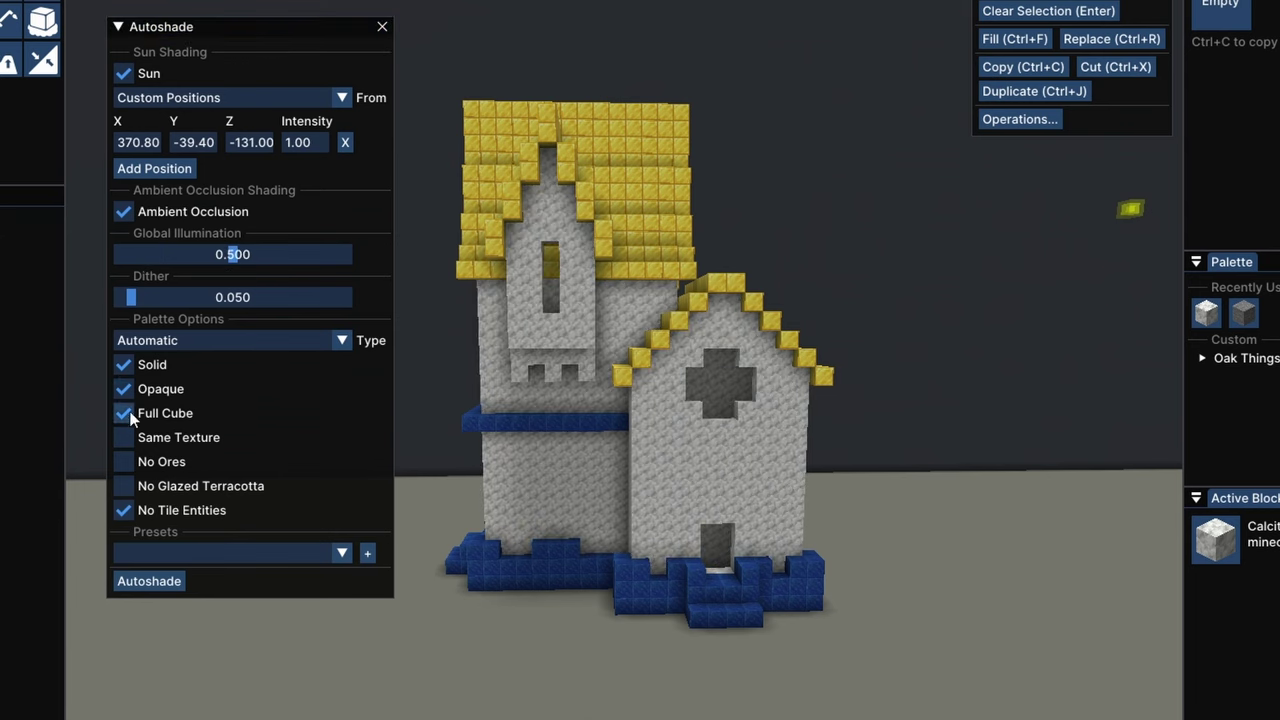
left_click(128, 415)
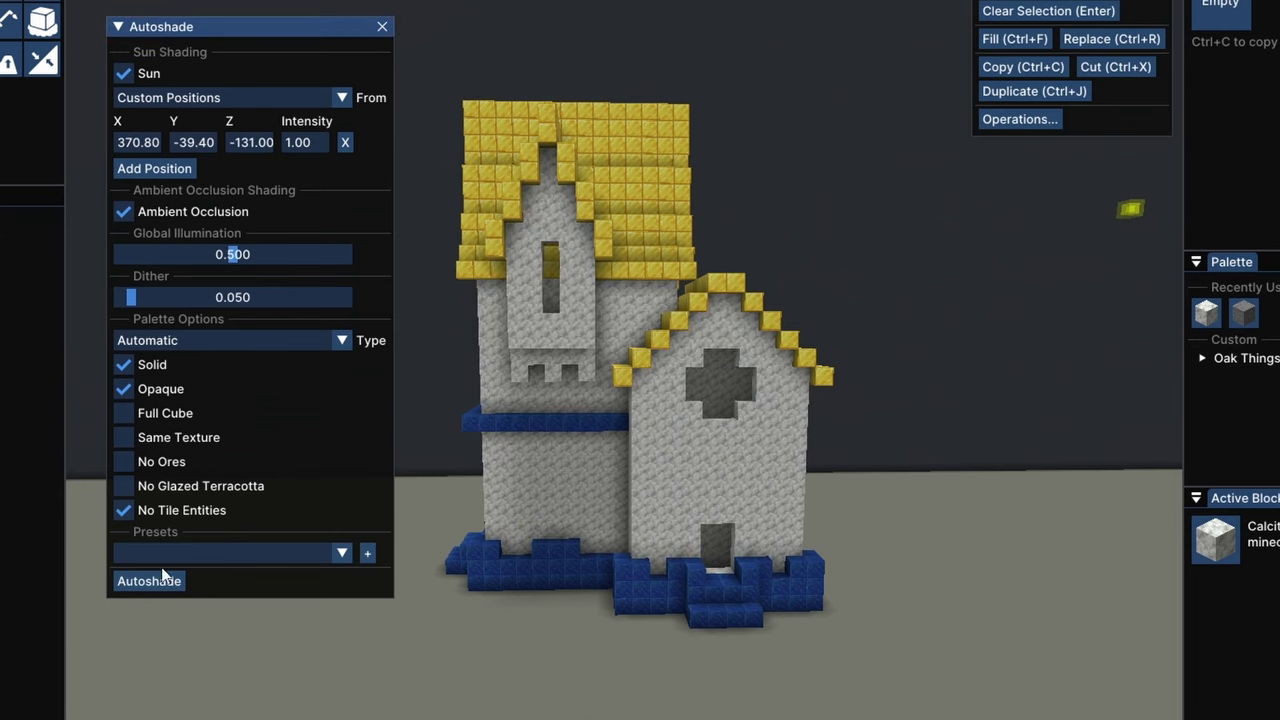
left_click(160, 578)
Re-enable Full Cube and autoshade the walls with Same Texture, No Ores and No Glazed Terracotta also enabled
left_click(123, 413)
left_click(136, 587)
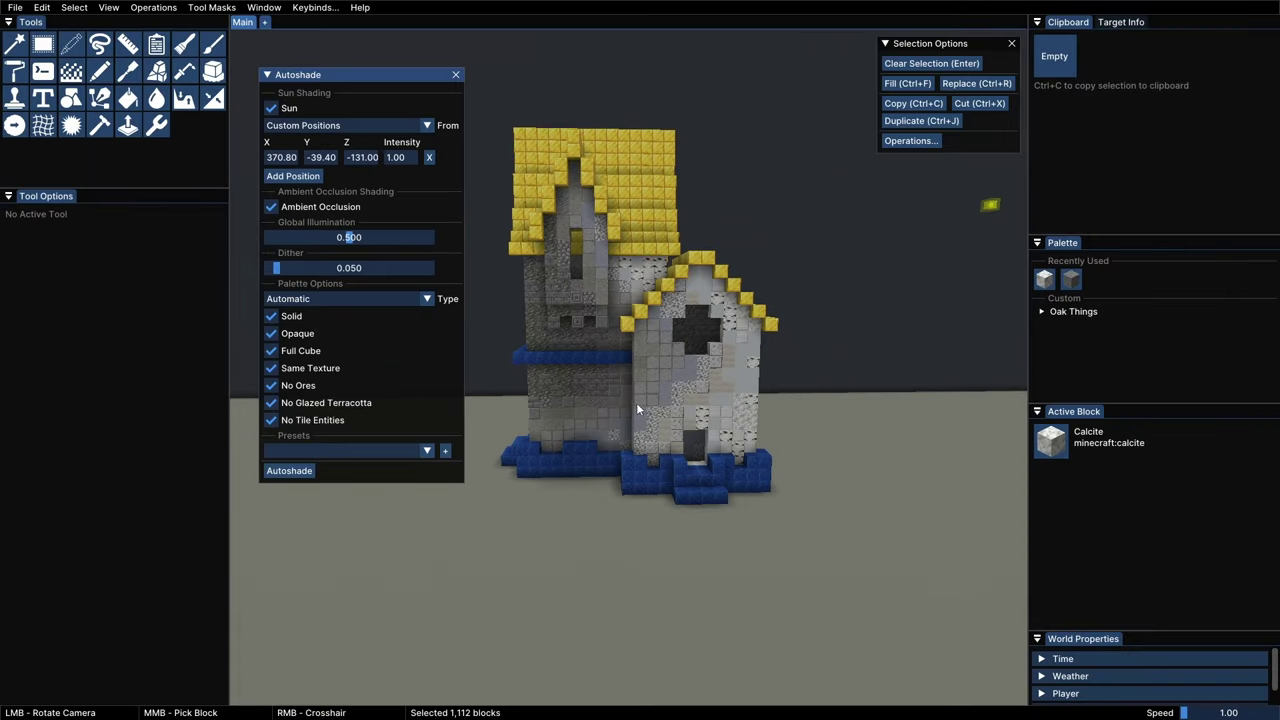
left_click_drag(636, 402, 495, 394, "ctrl")
left_click_drag(495, 394, 478, 393, "ctrl")
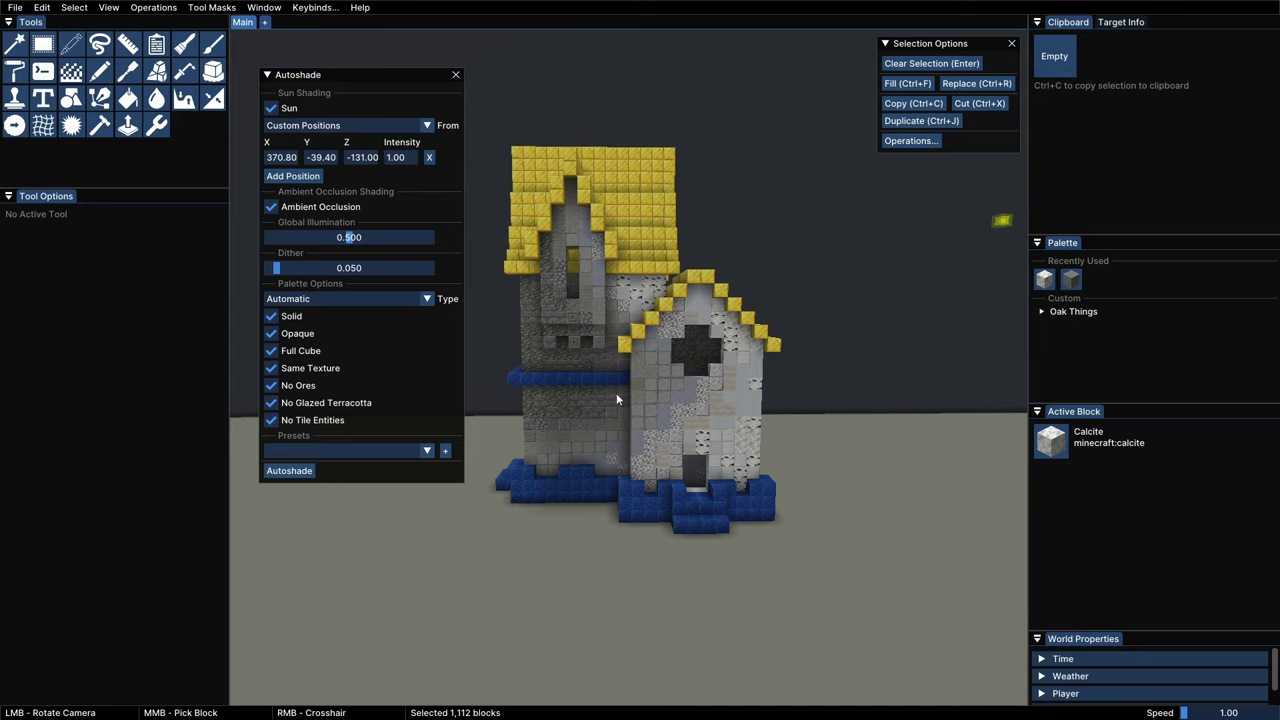
Change the selected house walls to stone and autoshade them with the current palette options
left_click_drag(1051, 443, 731, 428)
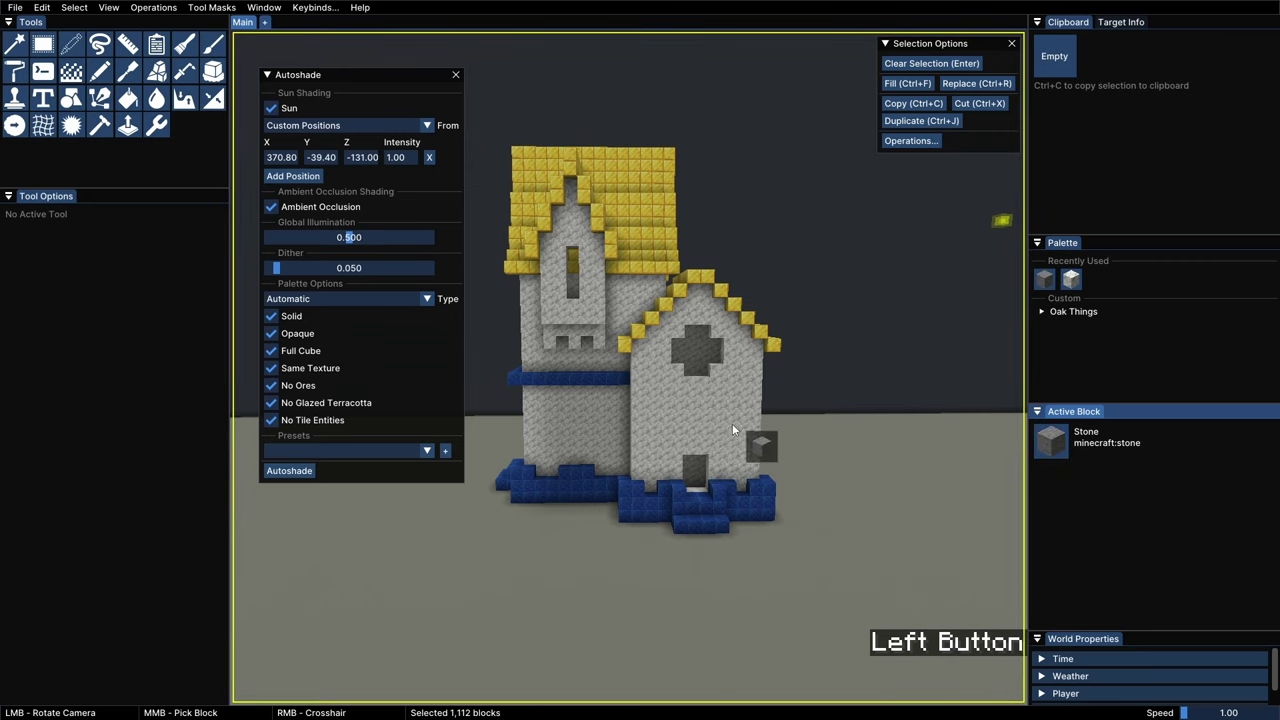
left_click(289, 470)
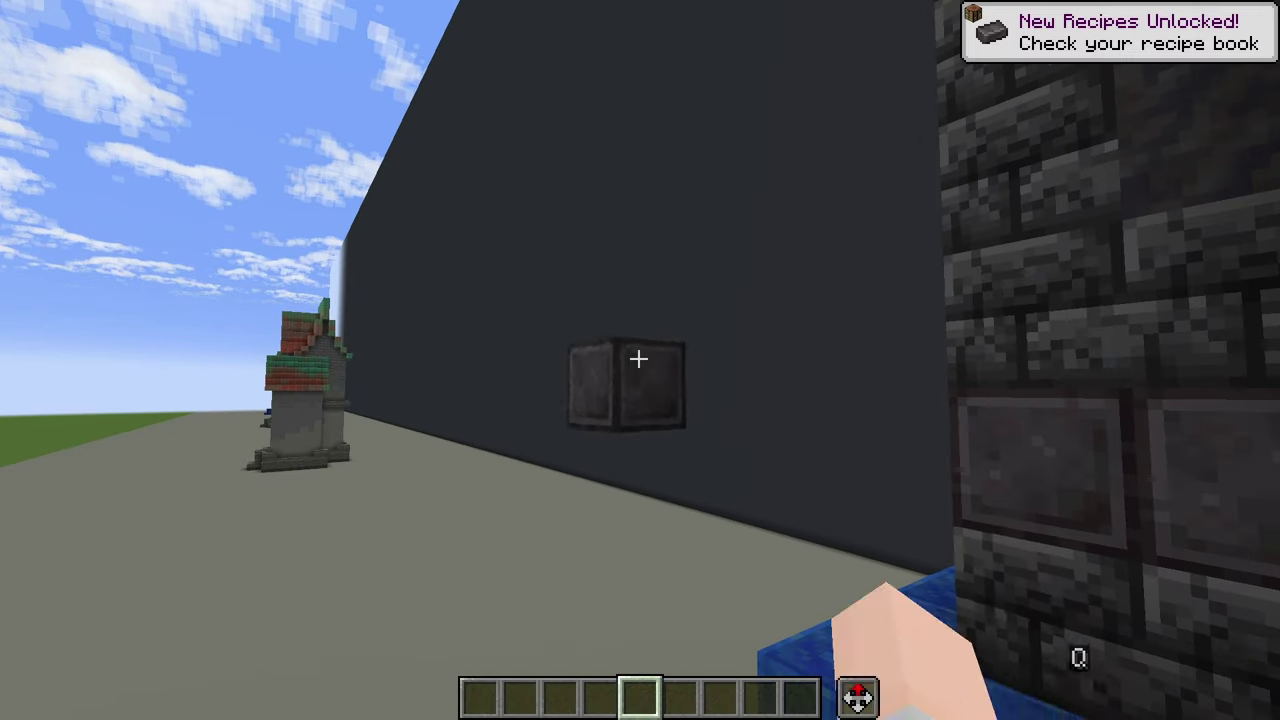
Inspect the bedrock used in the shading and replace all bedrock in the selected walls with basalt
key("shift")
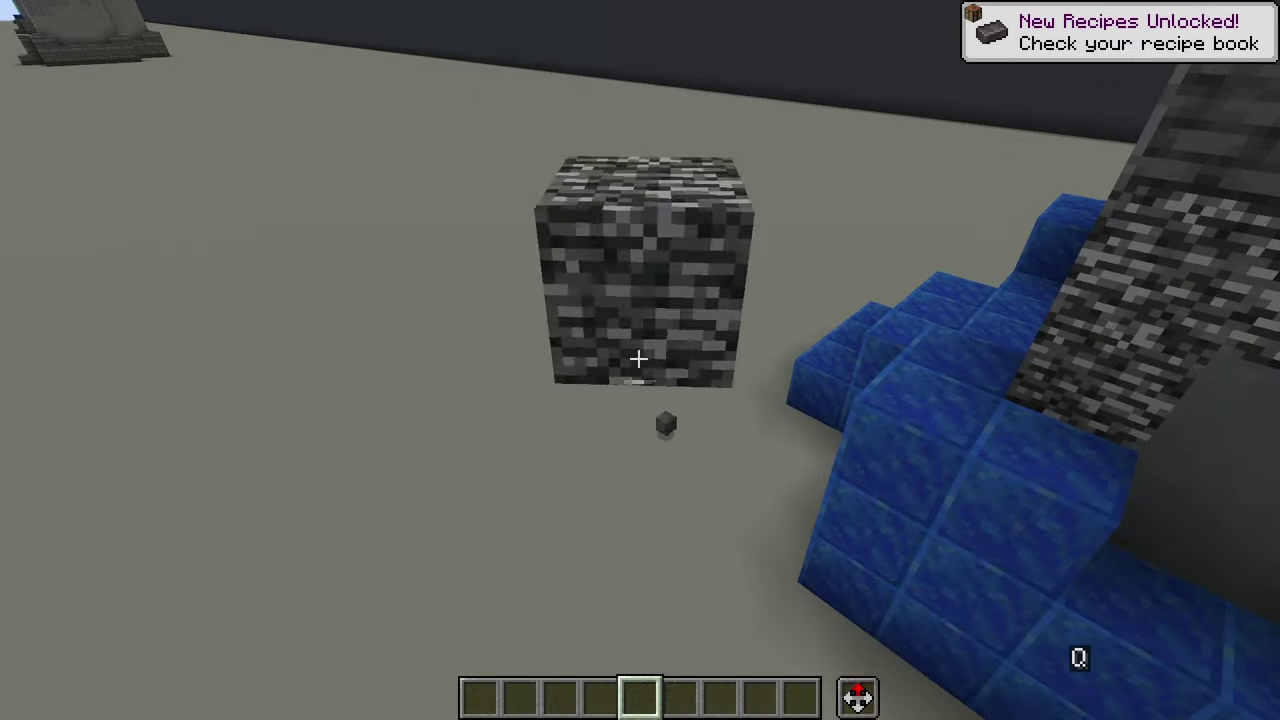
left_click(640, 360)
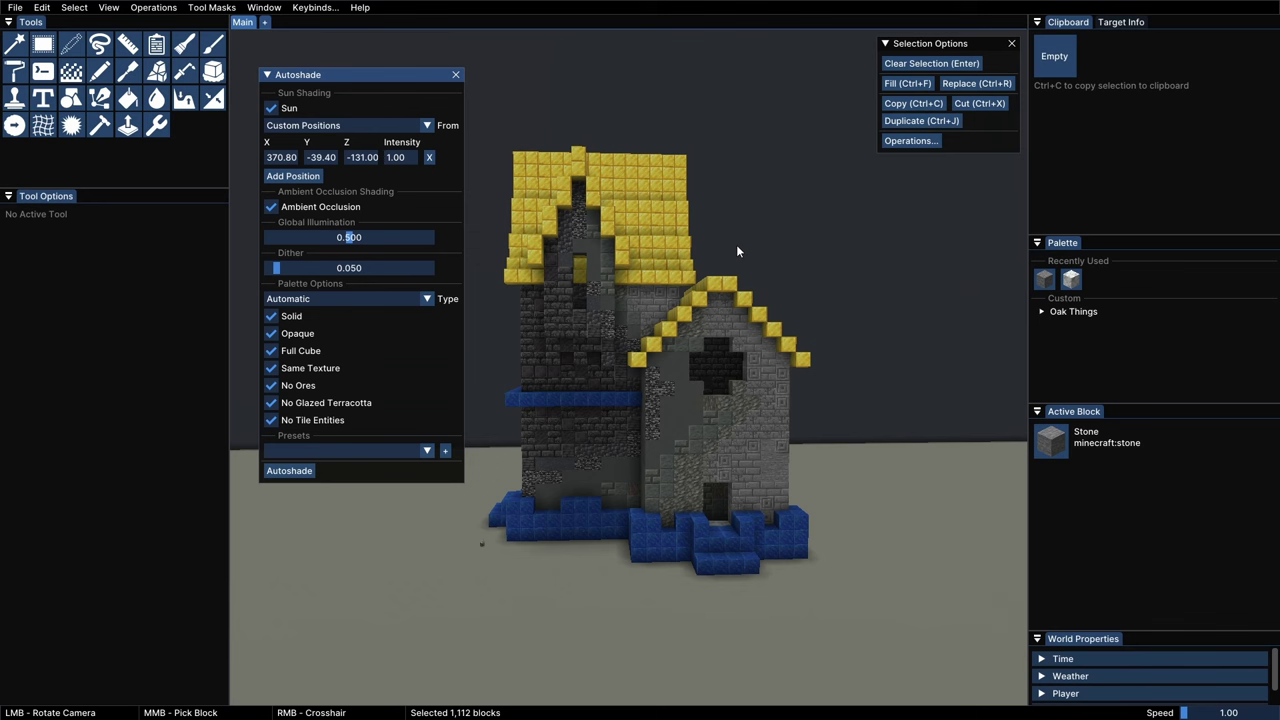
key("ctrl+t")
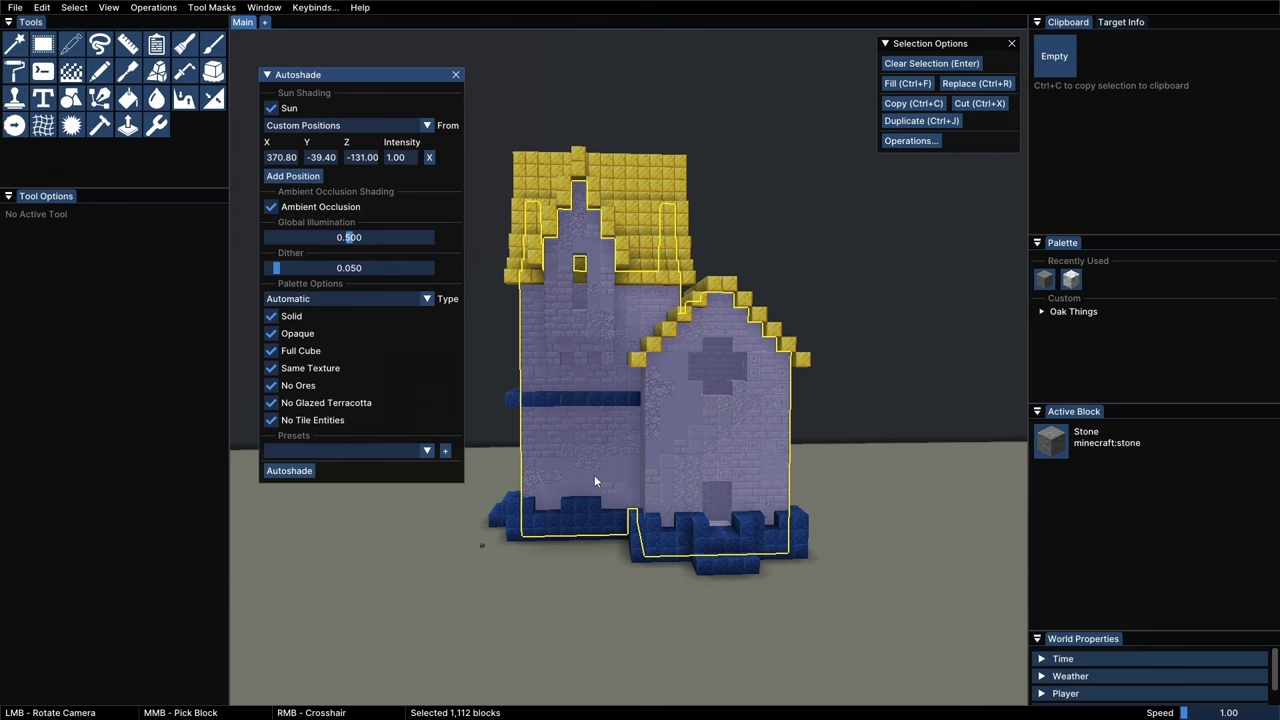
key("ctrl+r")
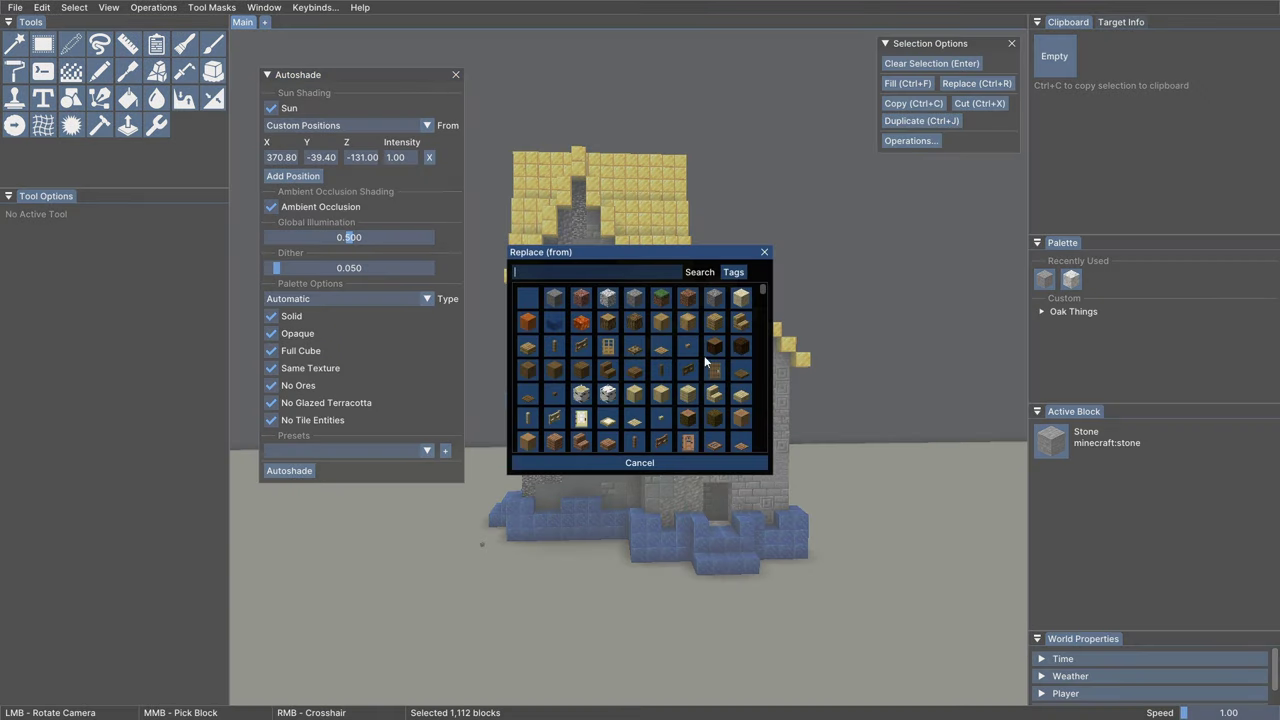
left_click(543, 271)
type("bed")
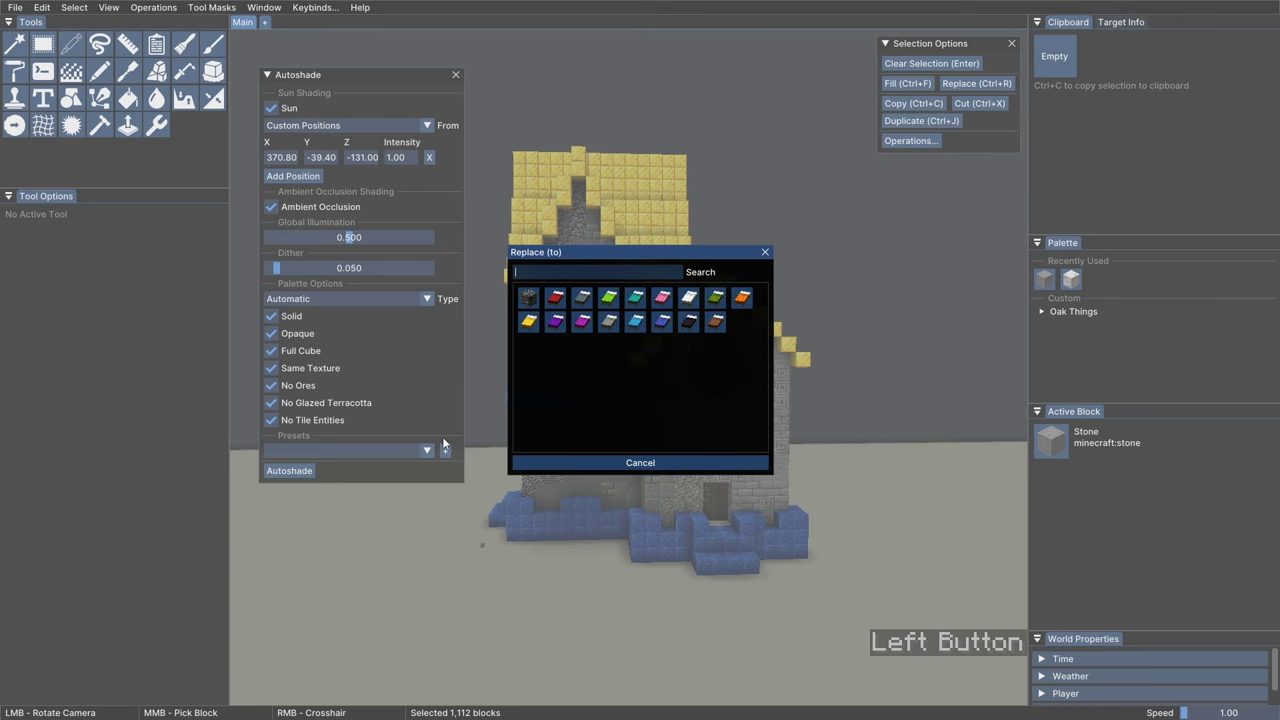
type("basa")
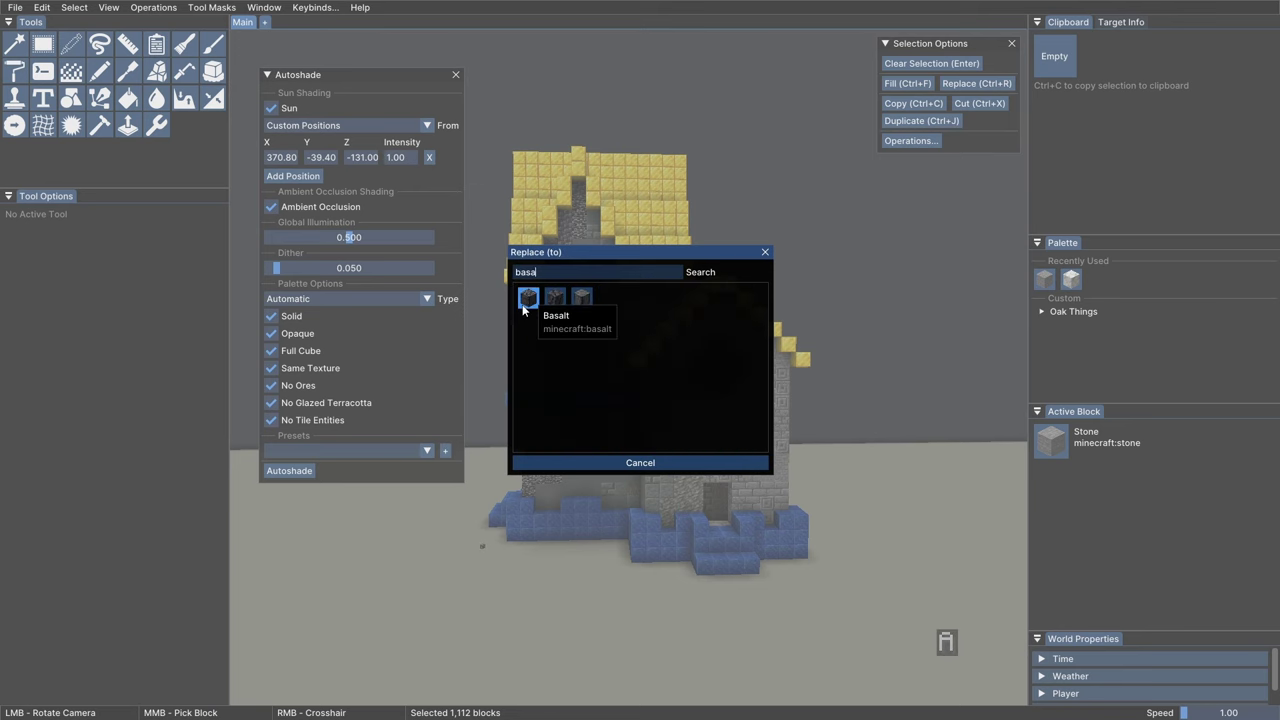
left_click(526, 300)
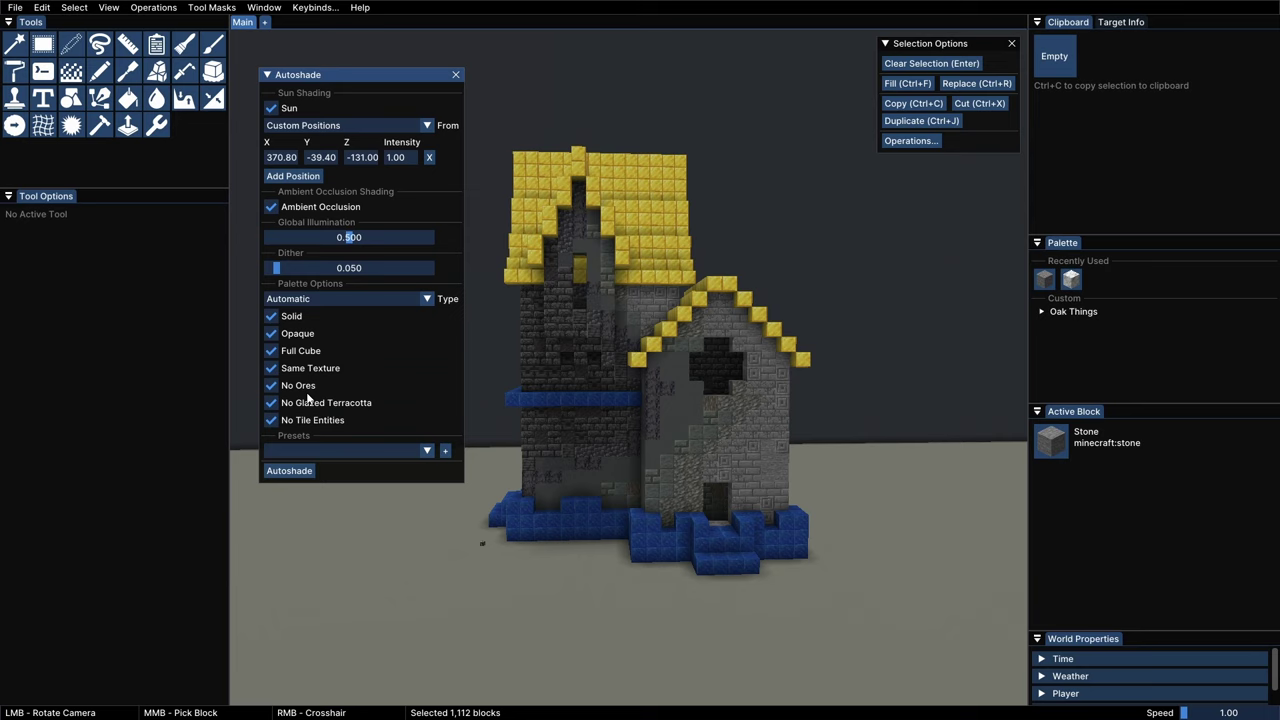
key("5")
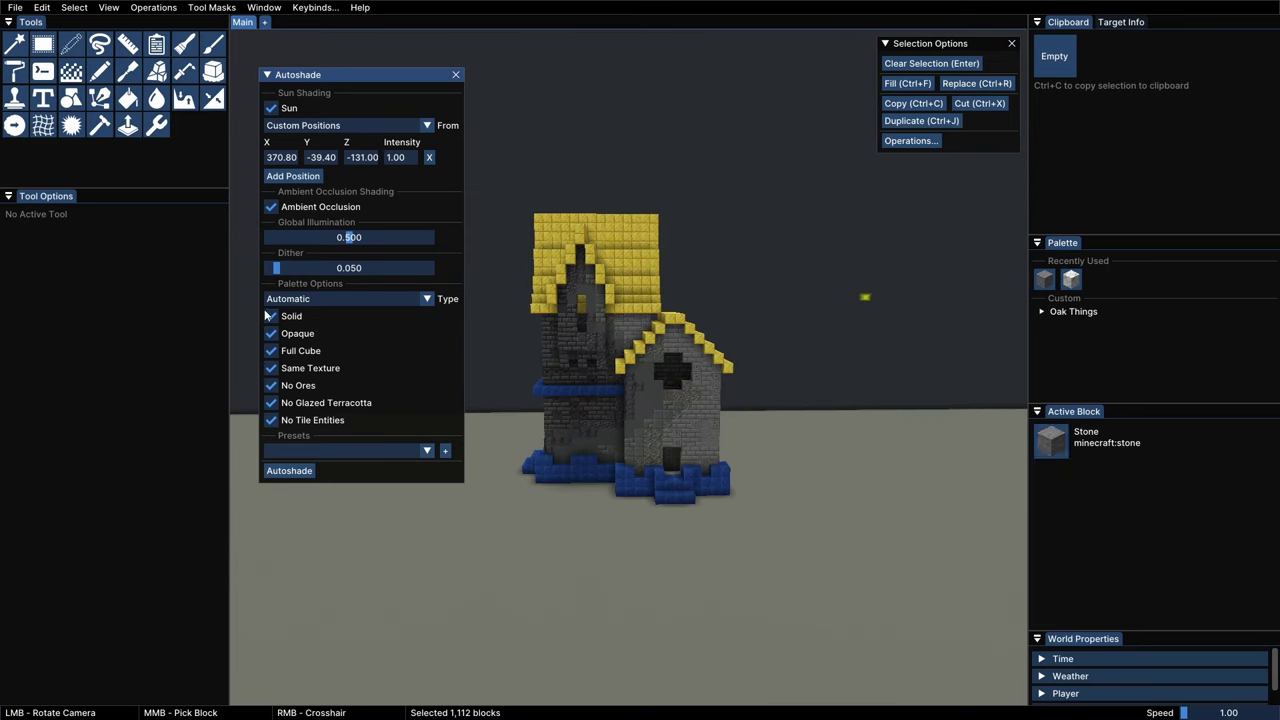
Switch the Autoshade palette to Custom, using copper blocks from oxidized to unoxidized, and autoshade the yellow roof
left_click(305, 300)
left_click(290, 332)
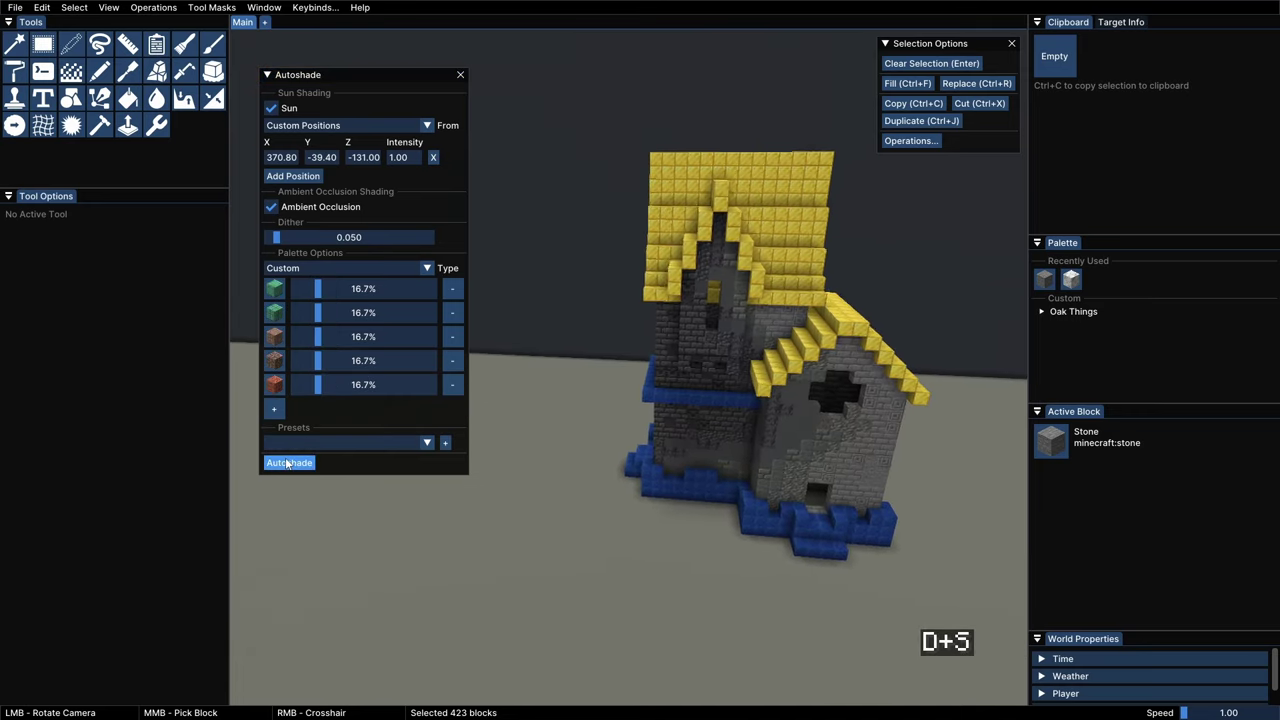
key("d")
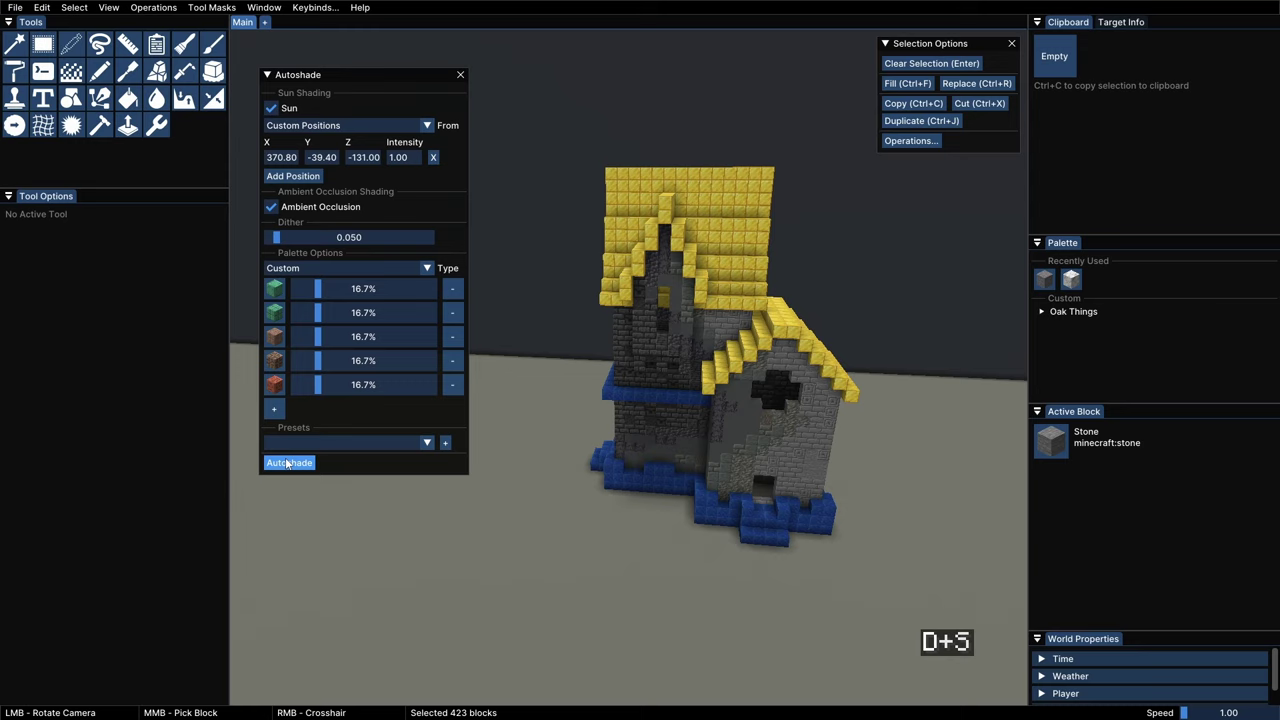
left_click(309, 465)
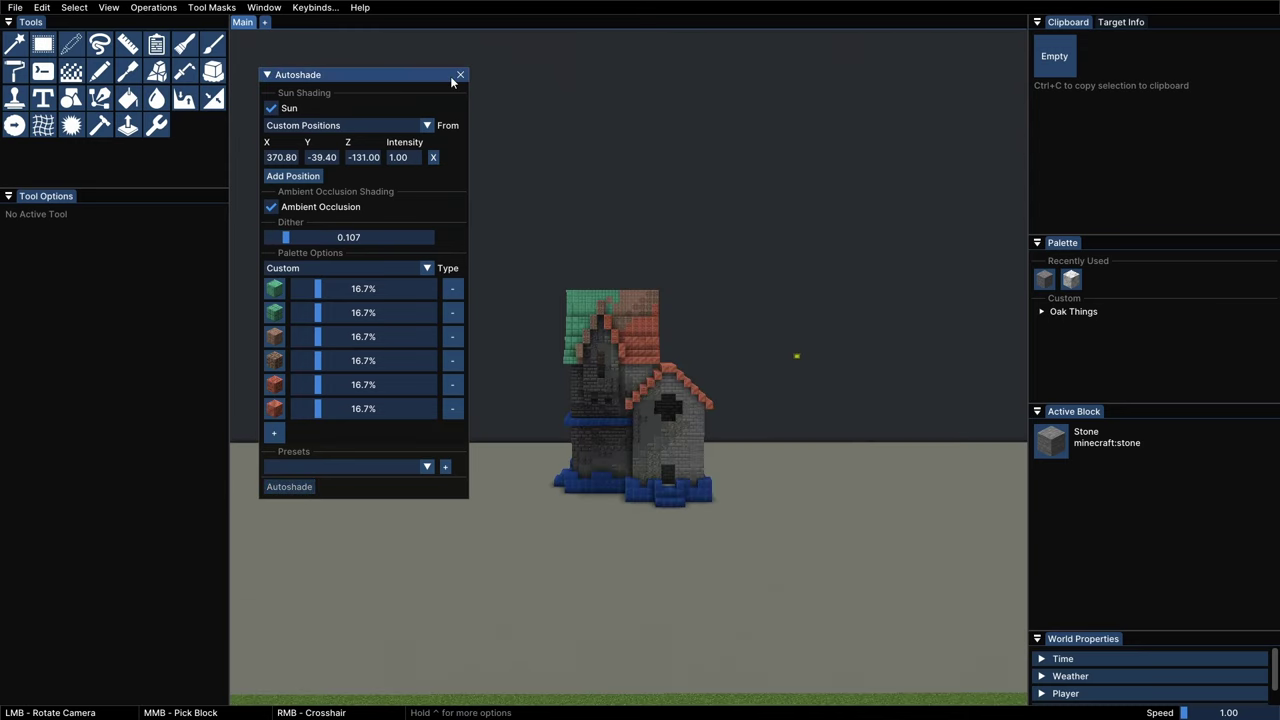
Collapse the Autoshade window and box-select a large volume above the grass in front of the houses
left_click(267, 75)
left_click_drag(272, 74, 268, 62)
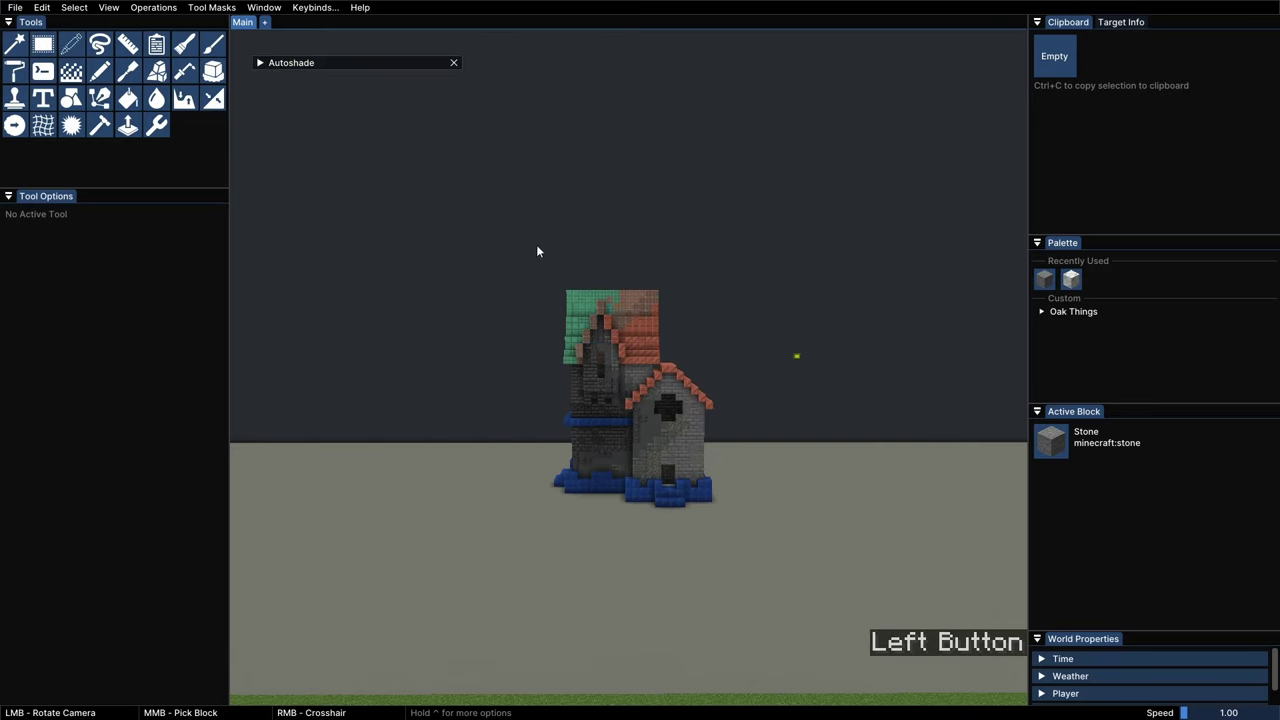
left_click(43, 44)
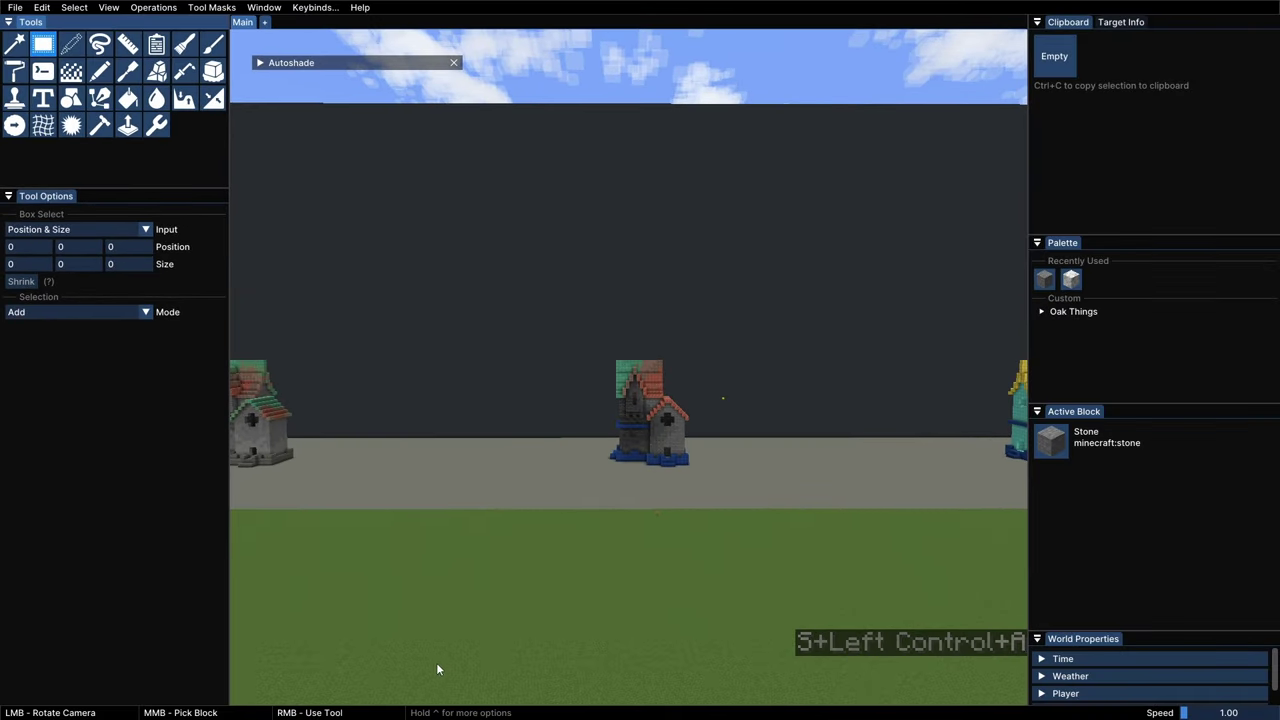
right_click_drag(436, 668, 857, 563)
left_click_drag(857, 490, 850, 339)
key("shift+a")
left_click(488, 571)
key("Return")
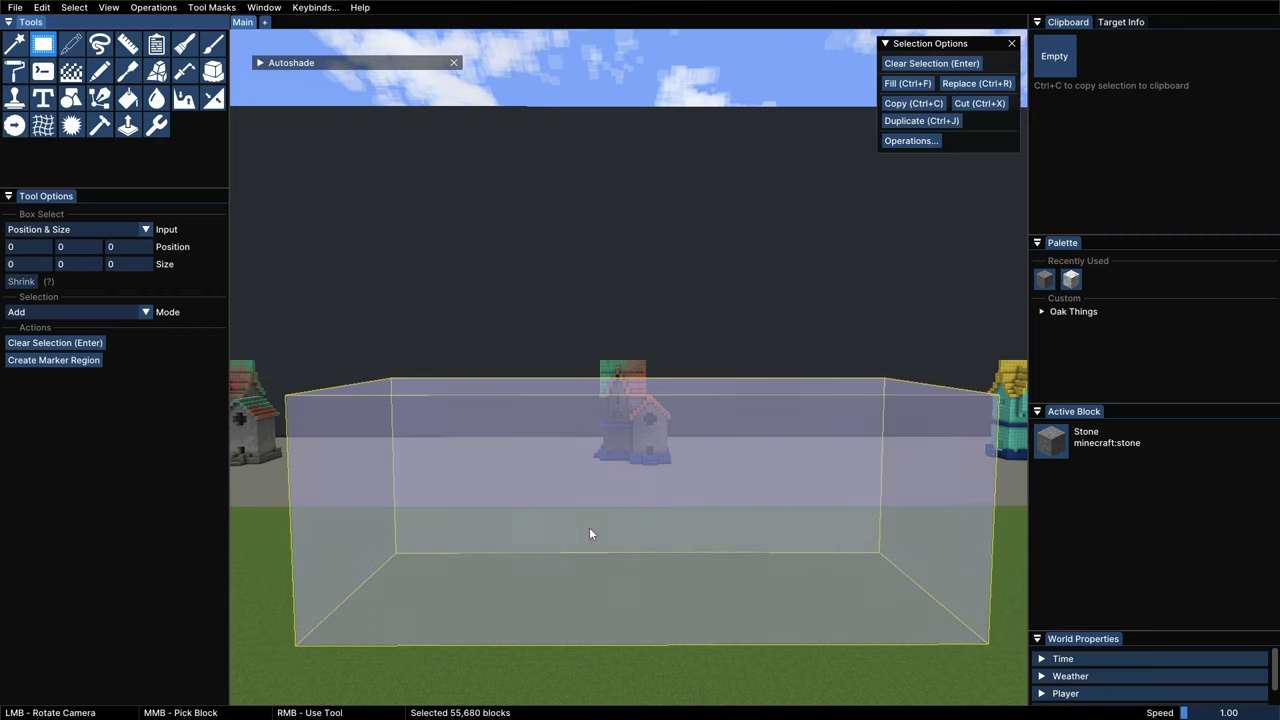
Generate a colour field inside the box selection and return to the in-game view
left_click(140, 7)
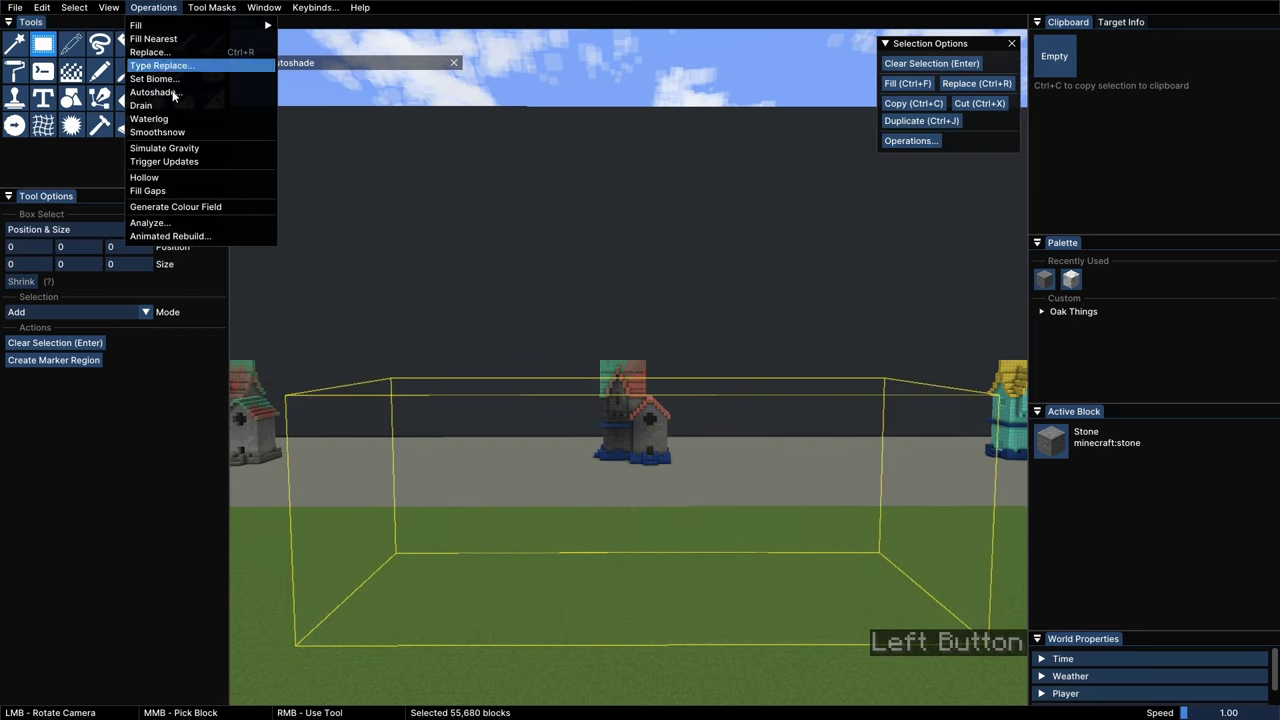
left_click(172, 206)
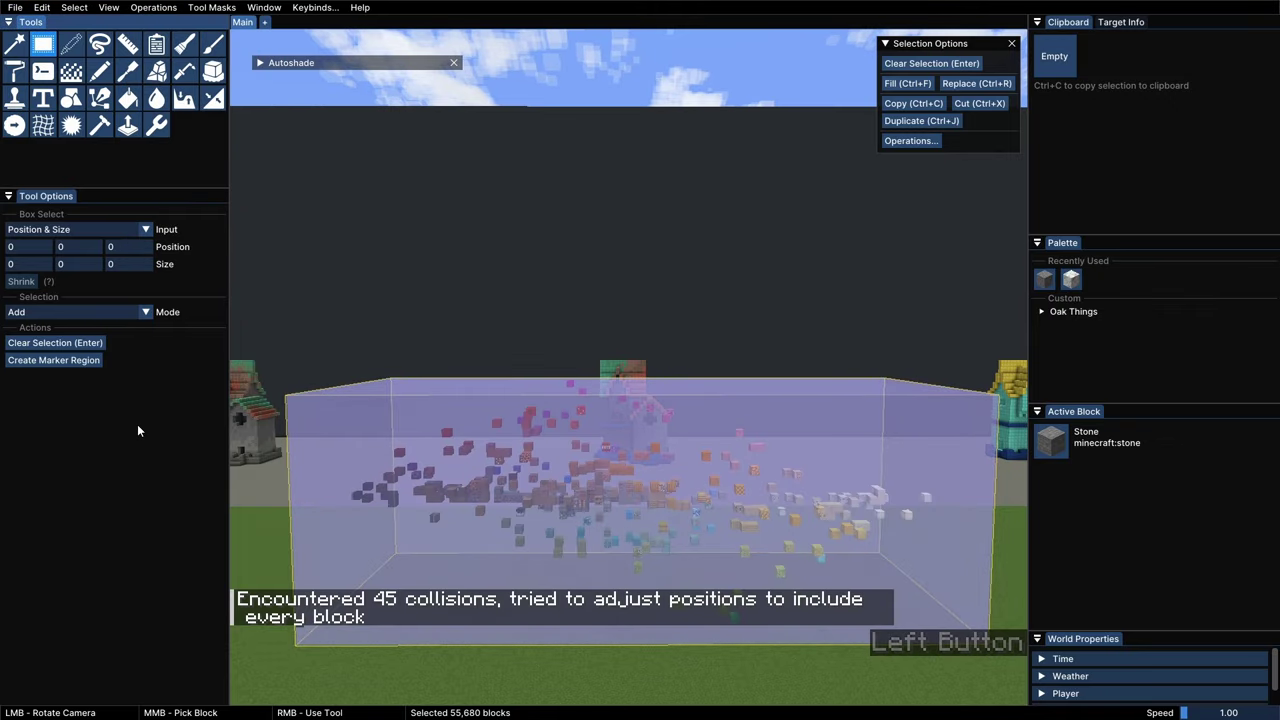
key("Shift_R")
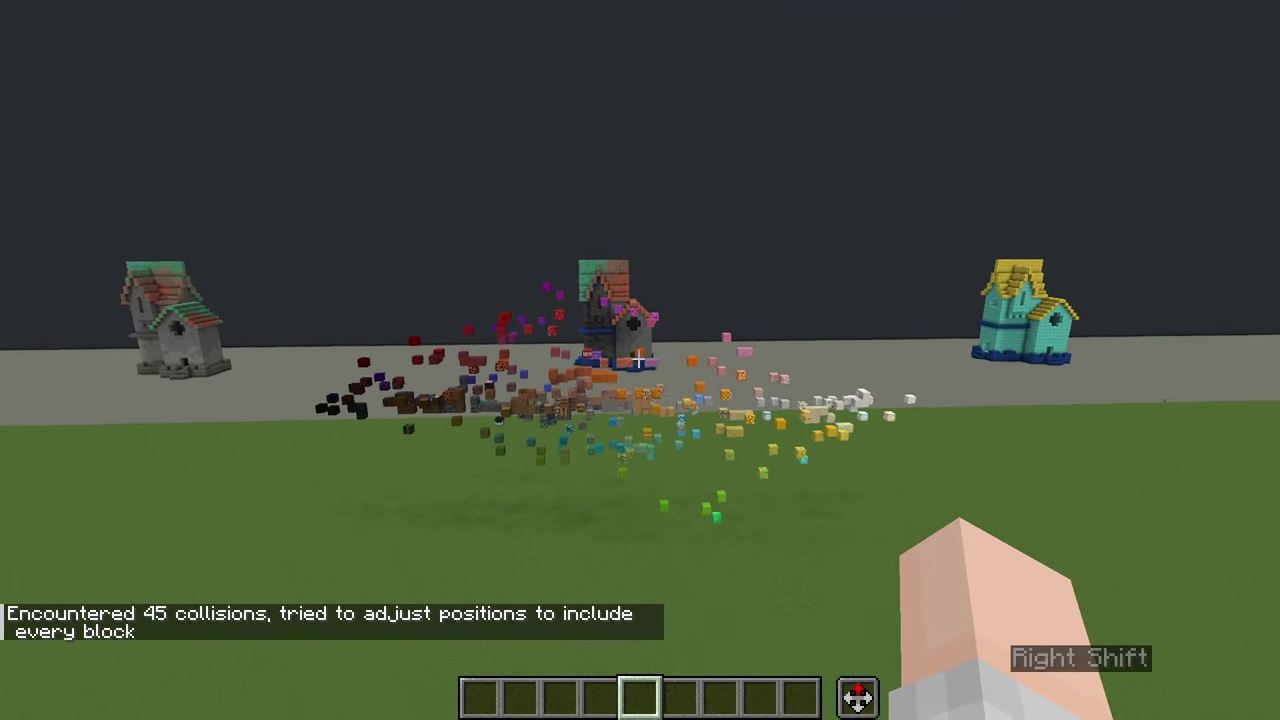
Draw a ruler line through the colour field from the Oxidized Copper block to the Cut Copper block
key("w")
key("ctrl")
key("a")
key("shift")
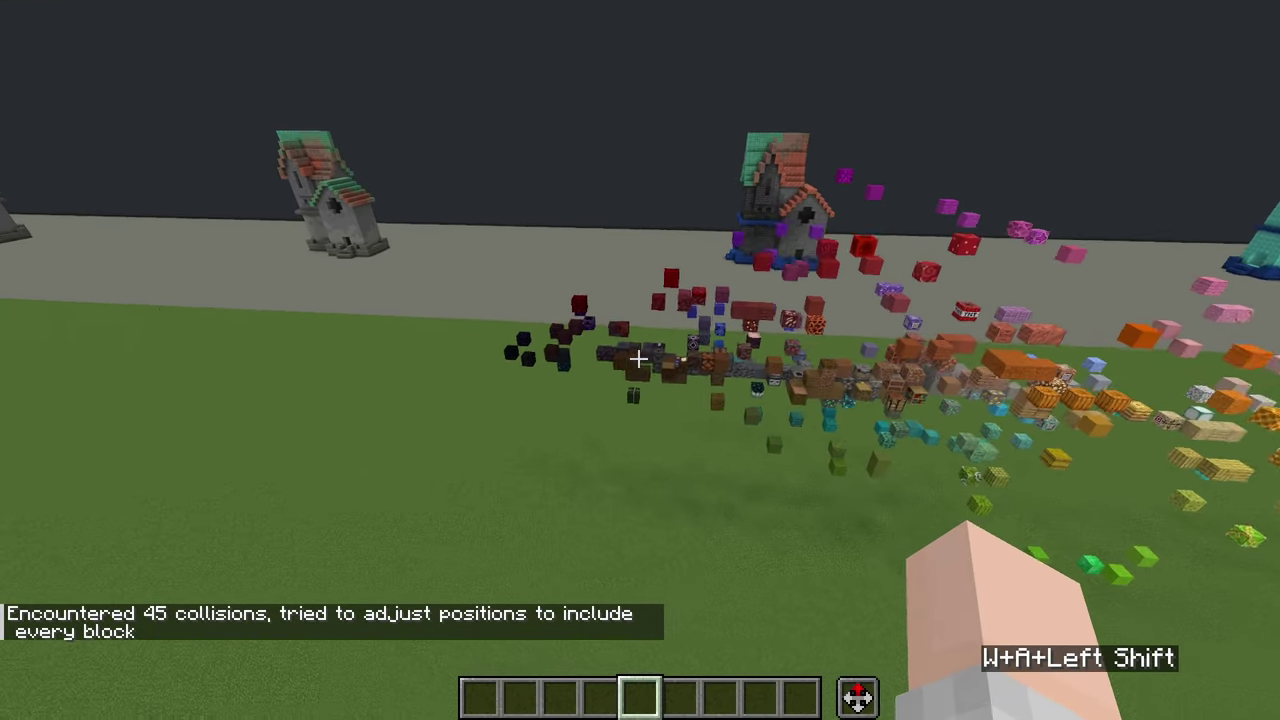
key("d")
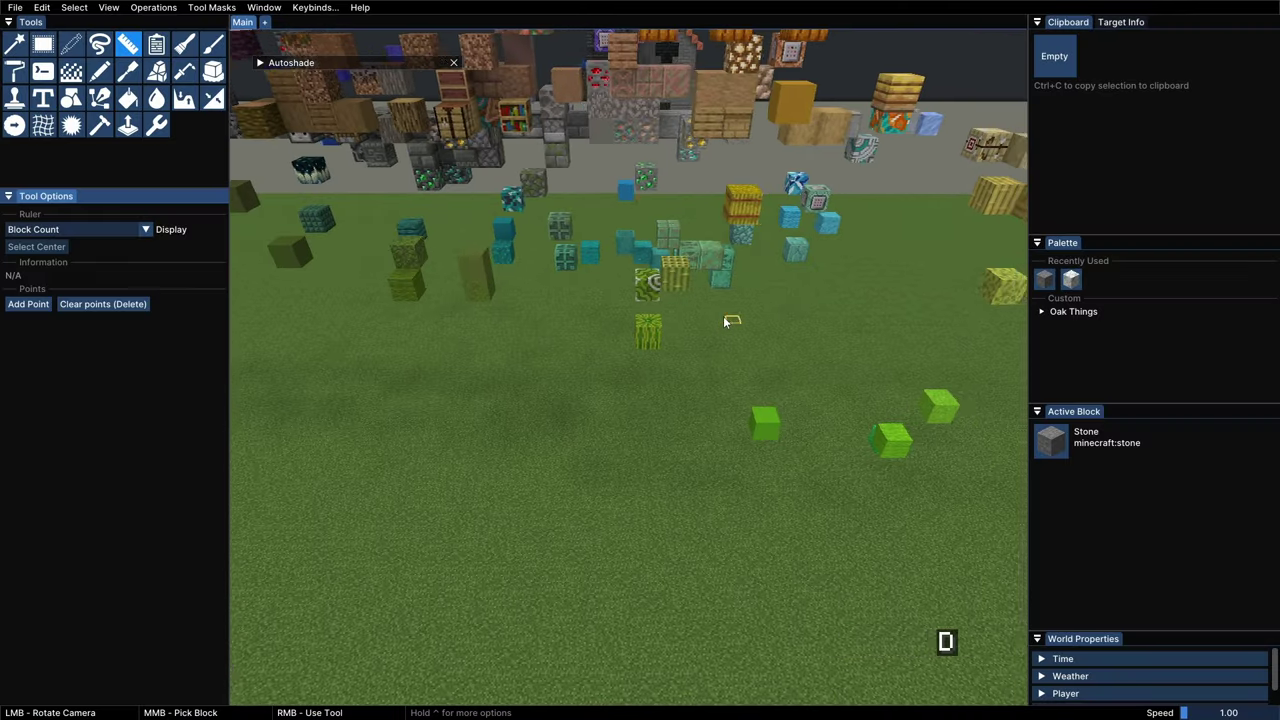
scroll(722, 316, "up", 2)
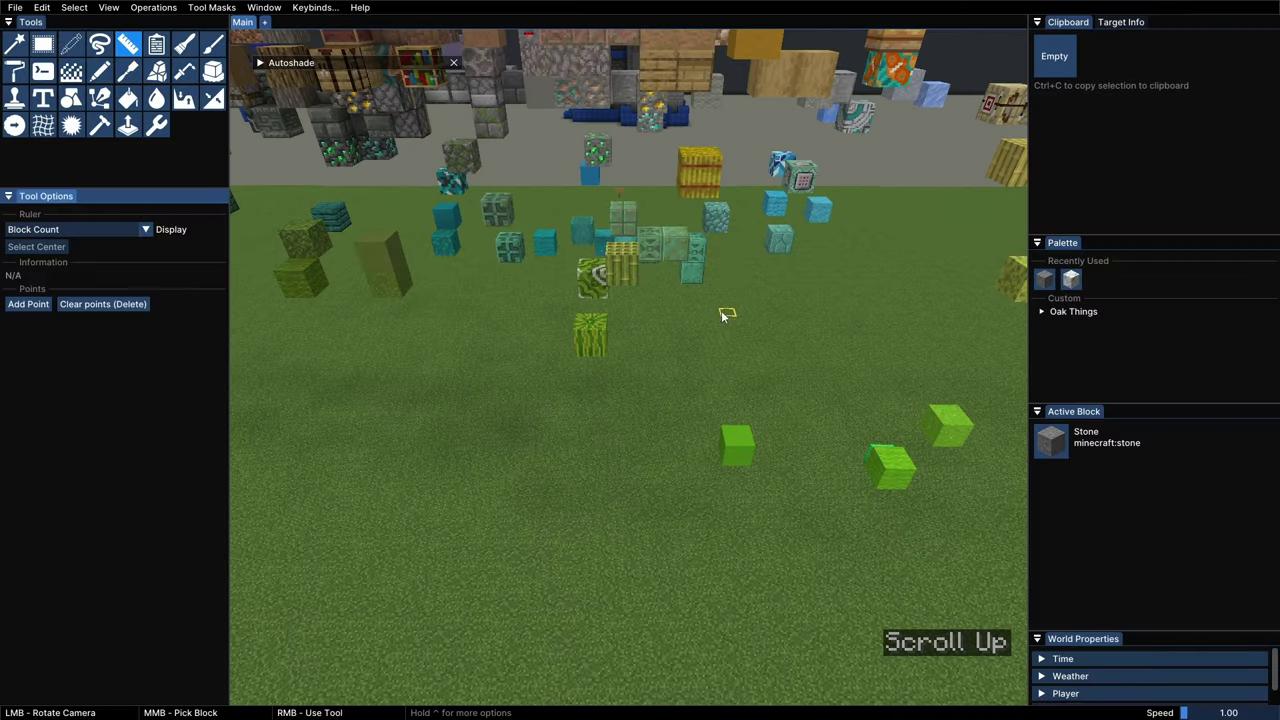
right_click(690, 275)
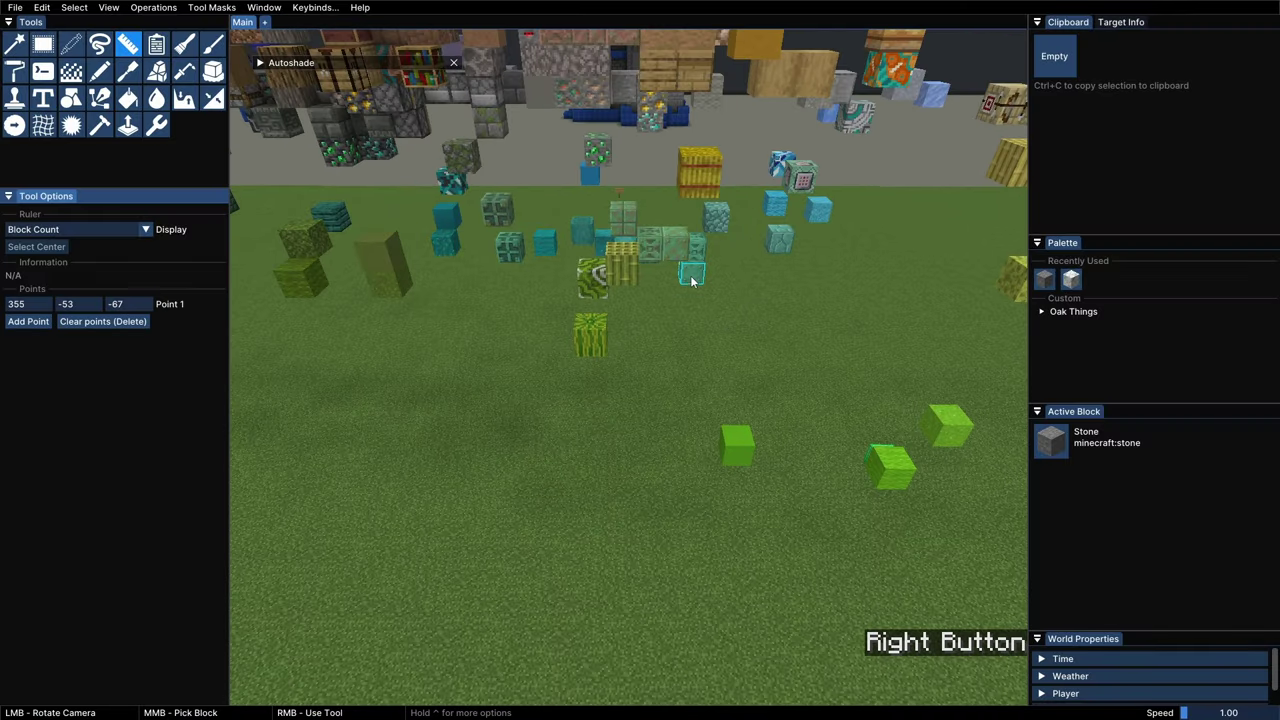
key("space")
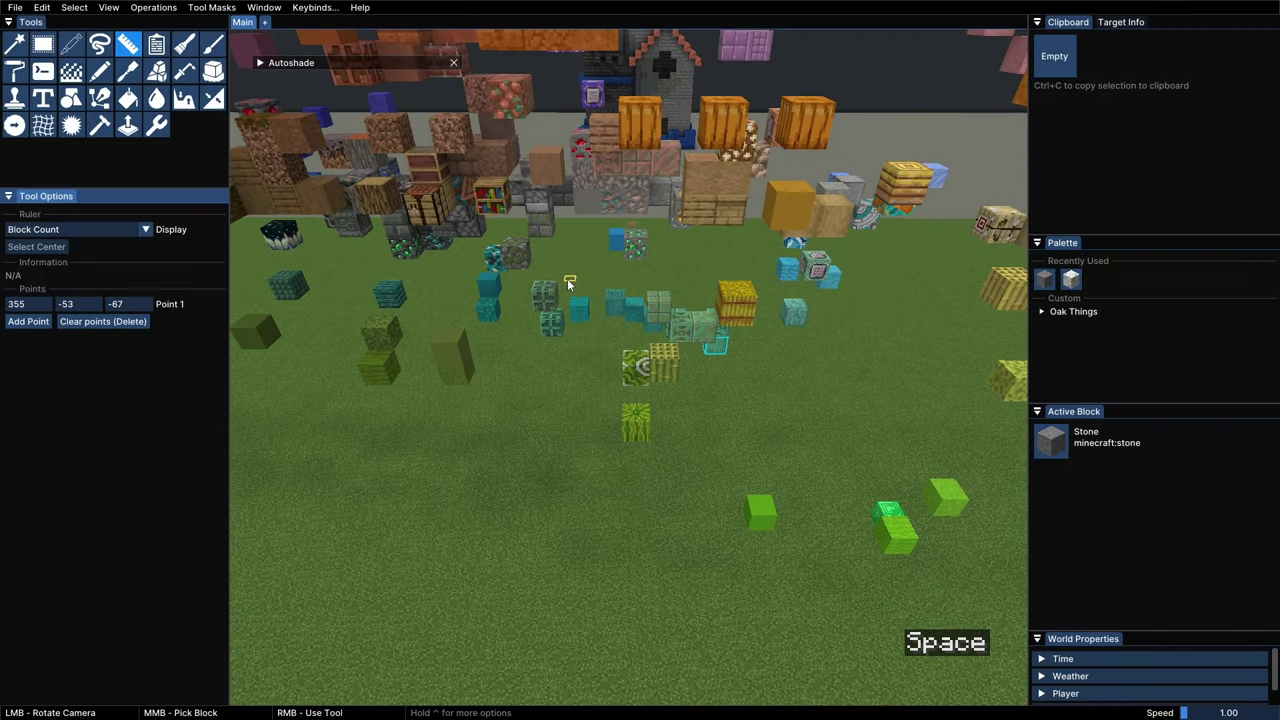
key("s")
key("space")
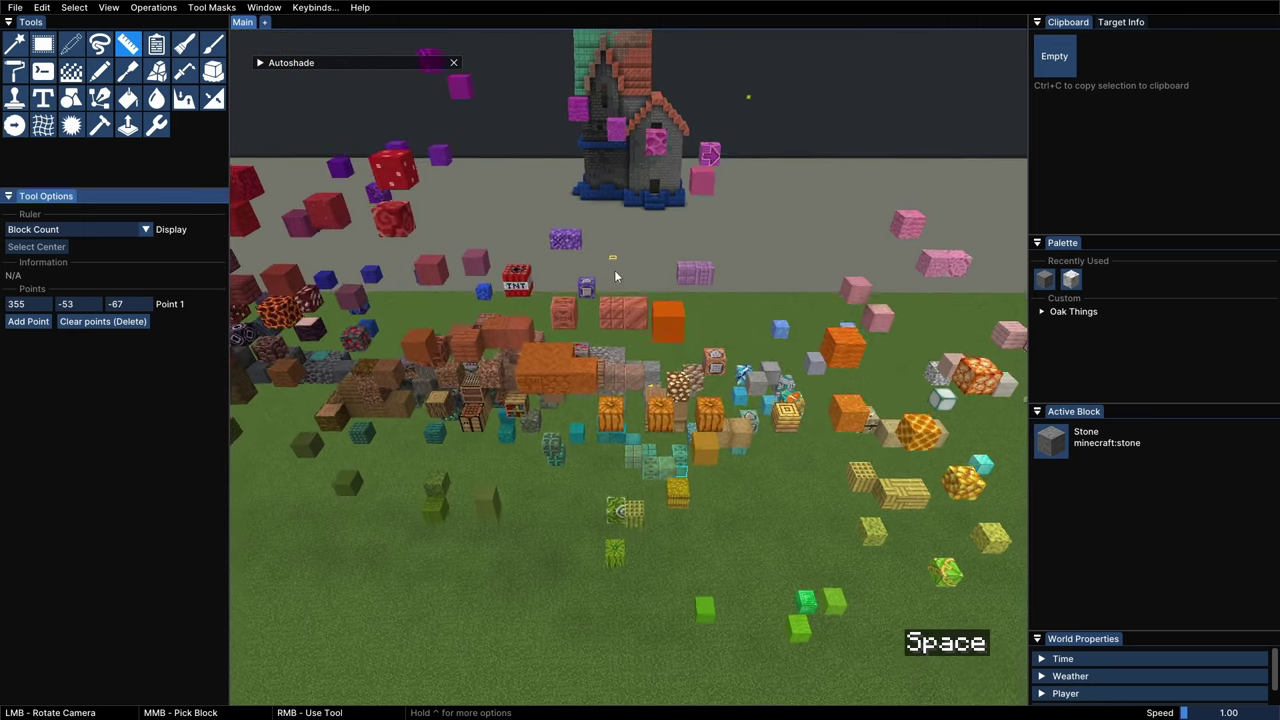
right_click(625, 340)
key("shift")
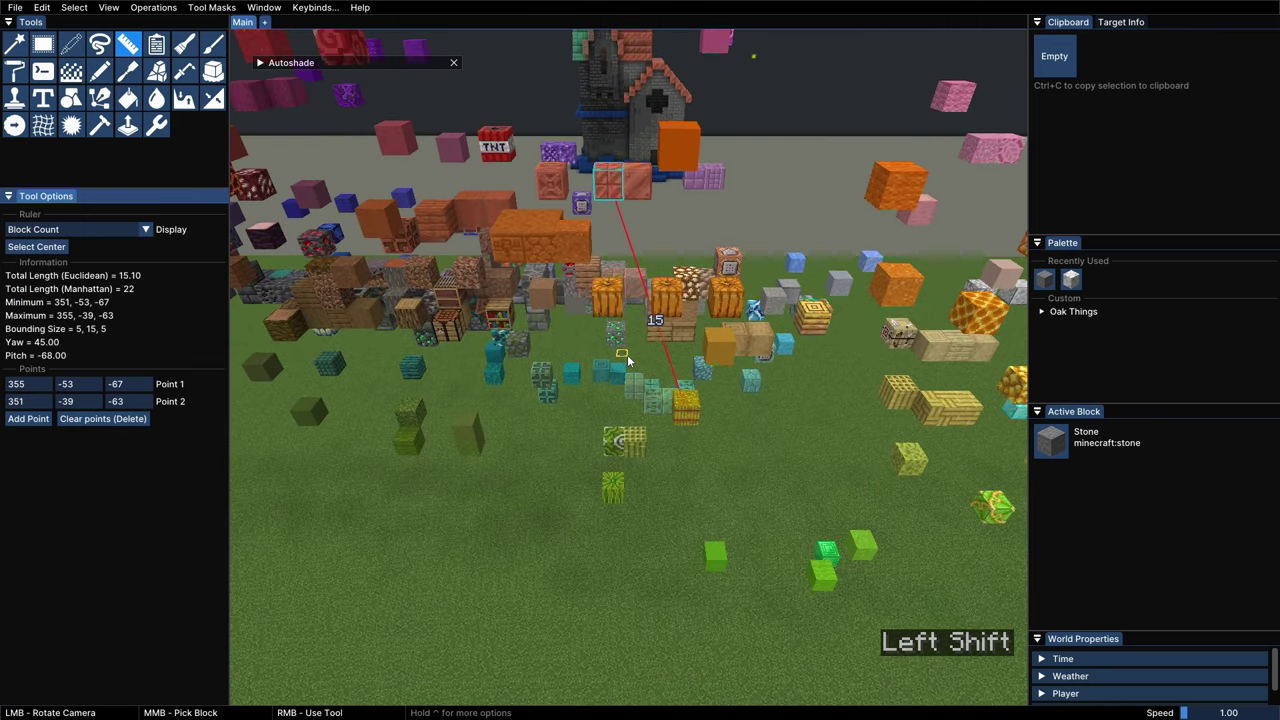
Pick the blocks along the ruler line into the hotbar, from Oxidized Copper through Jungle Planks to Cut Copper and Block of Copper
key("w")
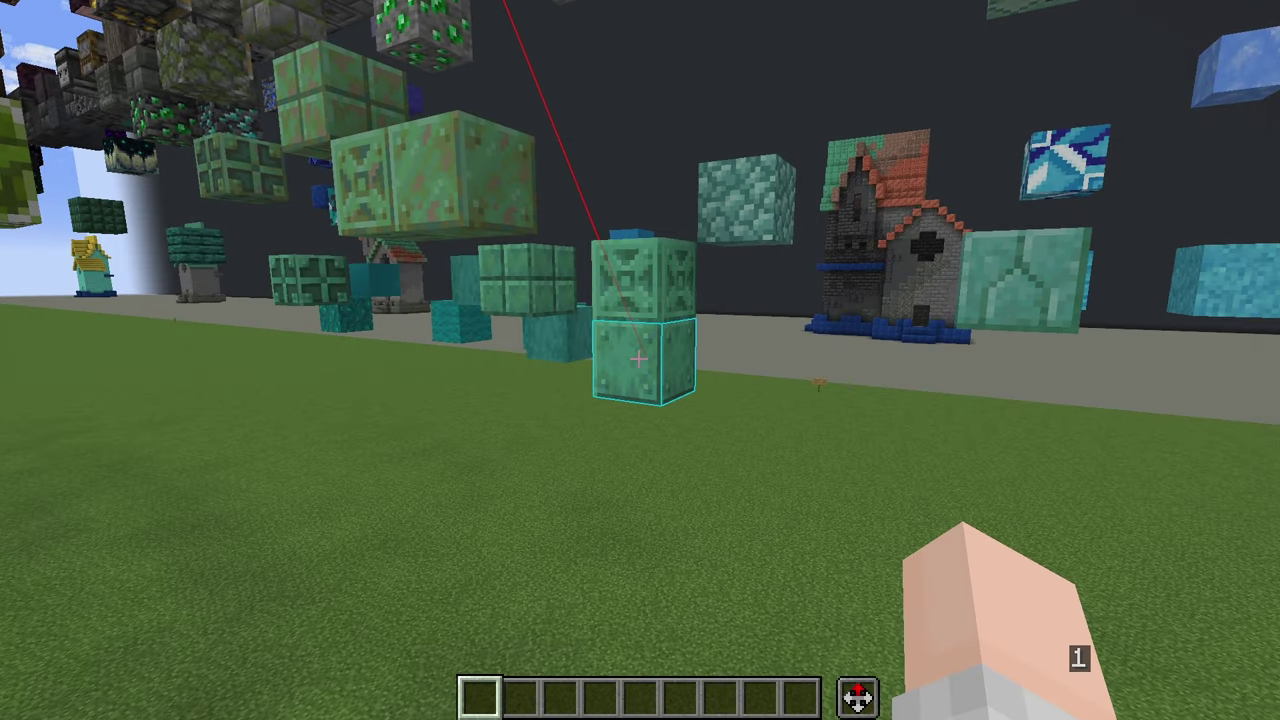
key("w")
middle_click(638, 358)
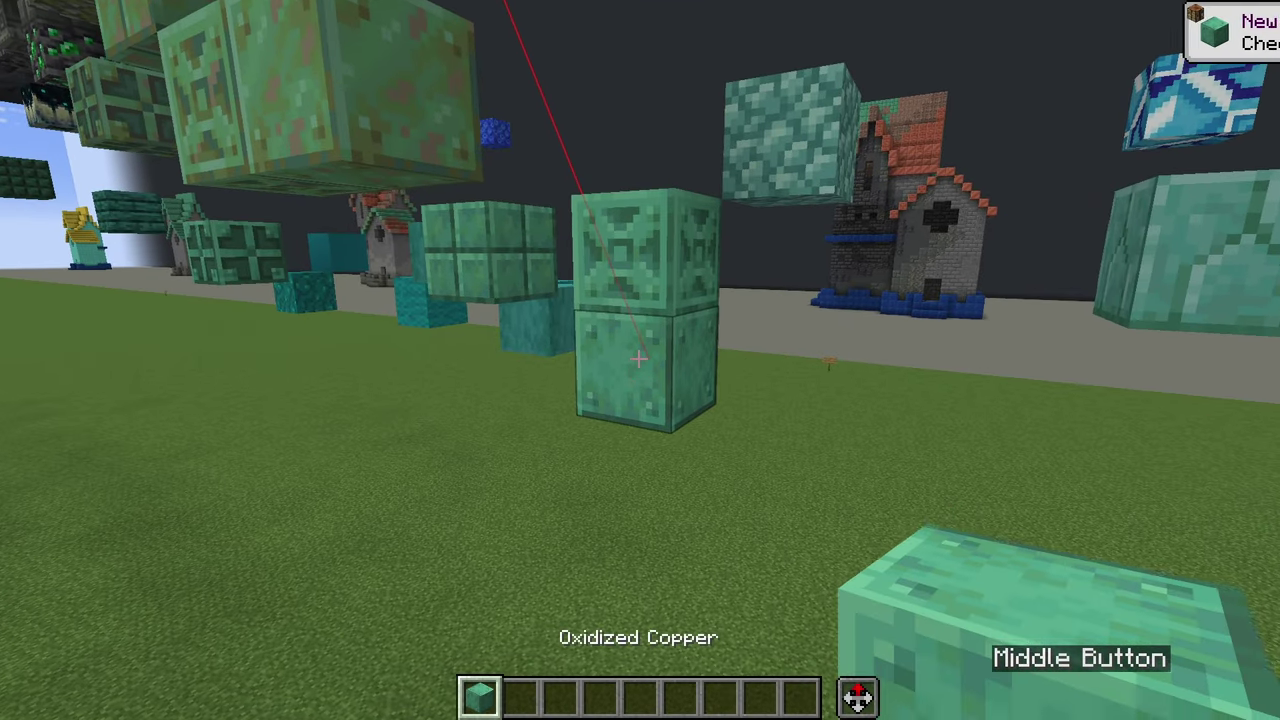
key("2")
middle_click(638, 358)
key("space")
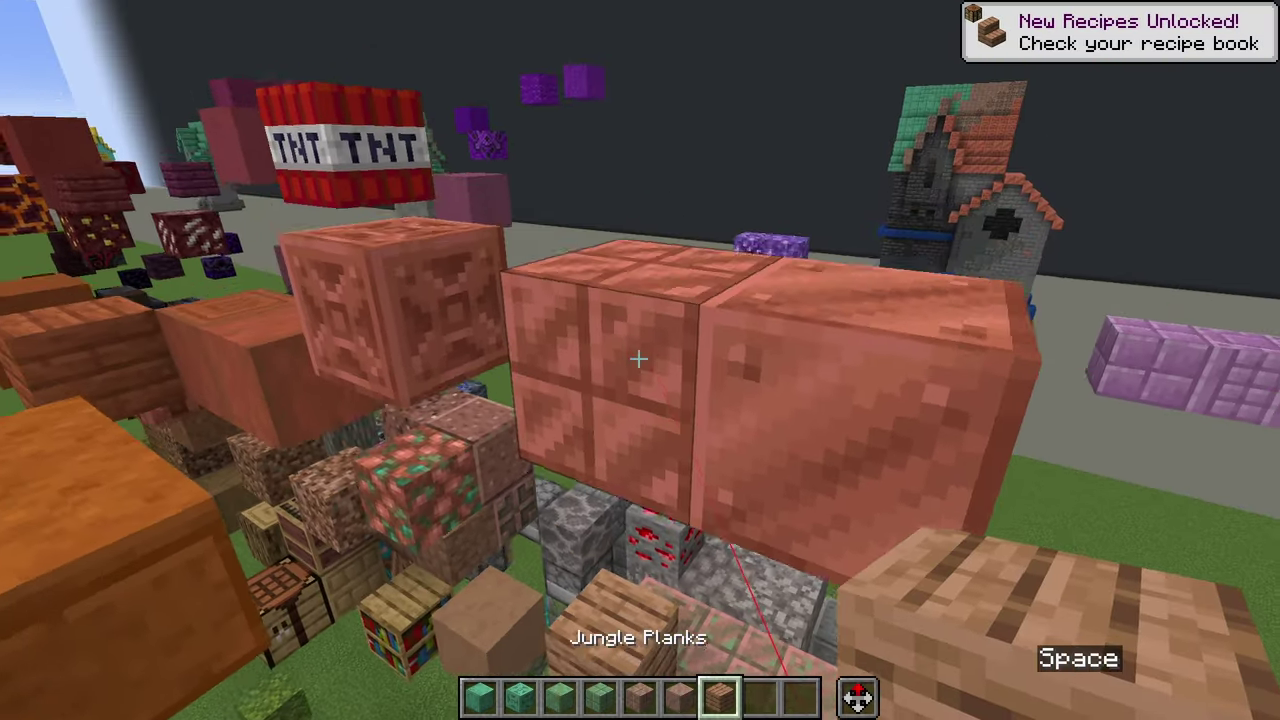
middle_click(638, 358)
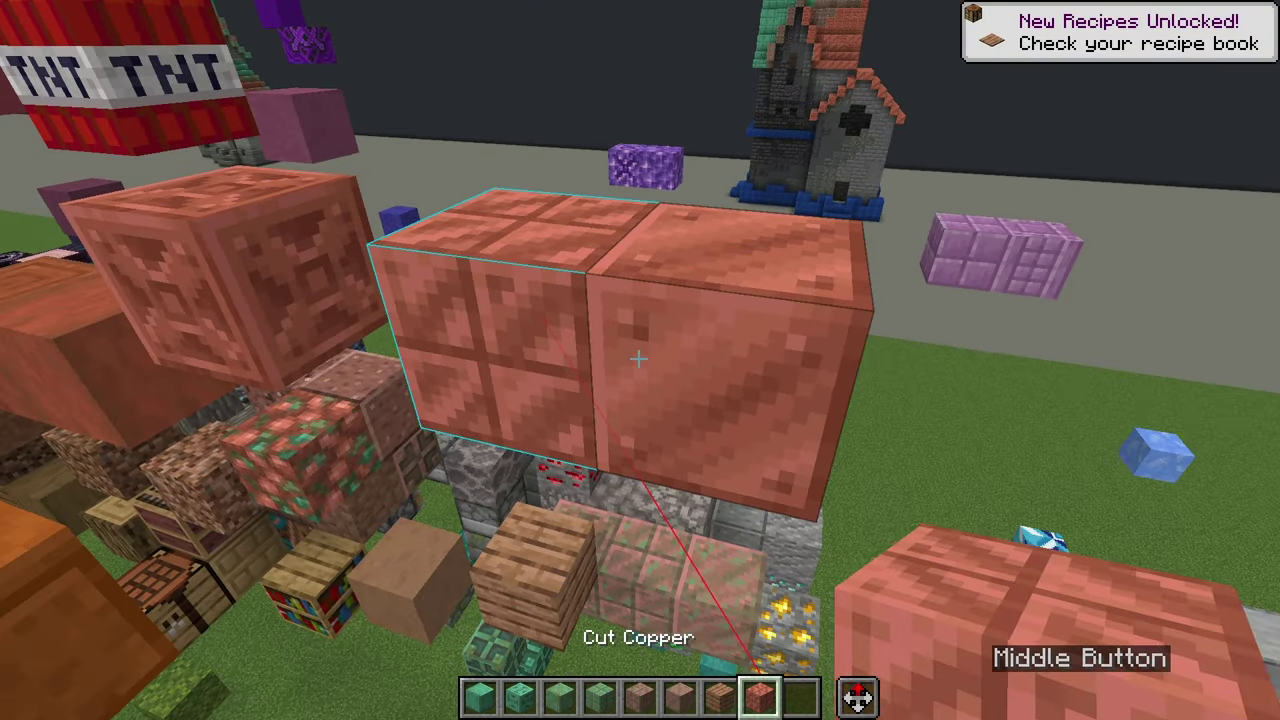
middle_click(638, 358)
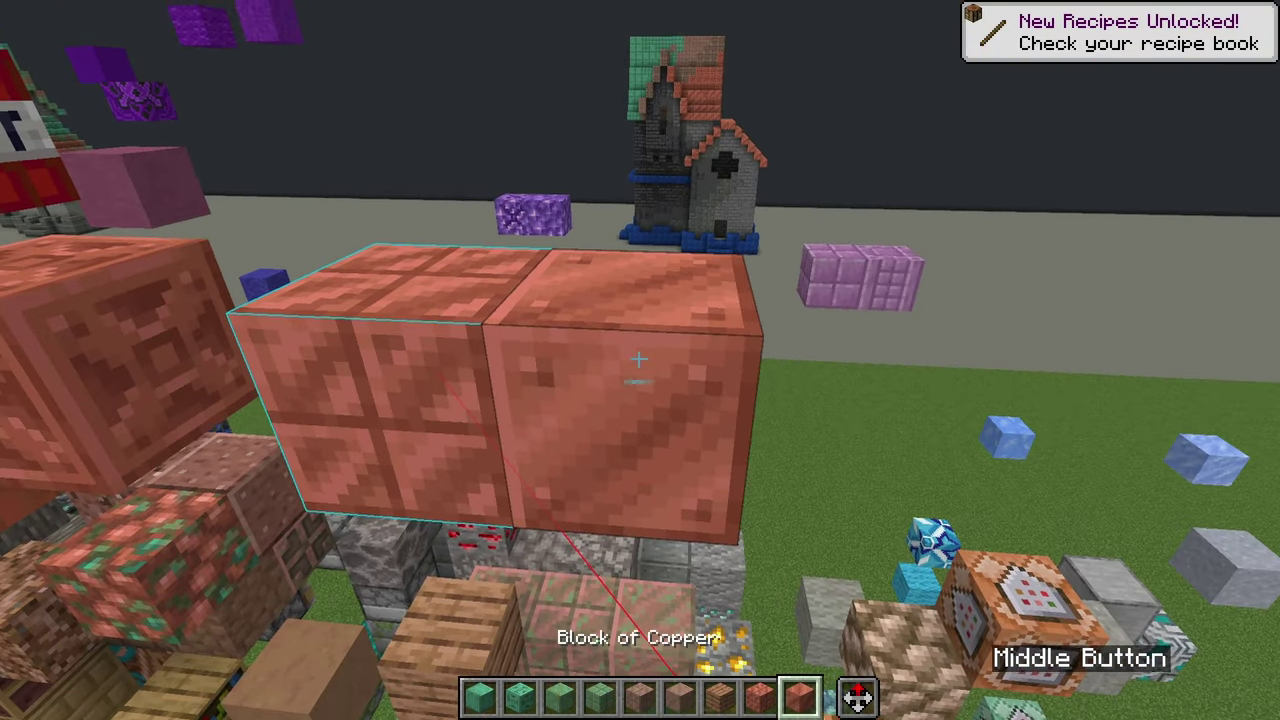
Place the picked blocks in a gradient row on the grass, from Oxidized Copper through Jungle Planks to Block of Copper
key("d")
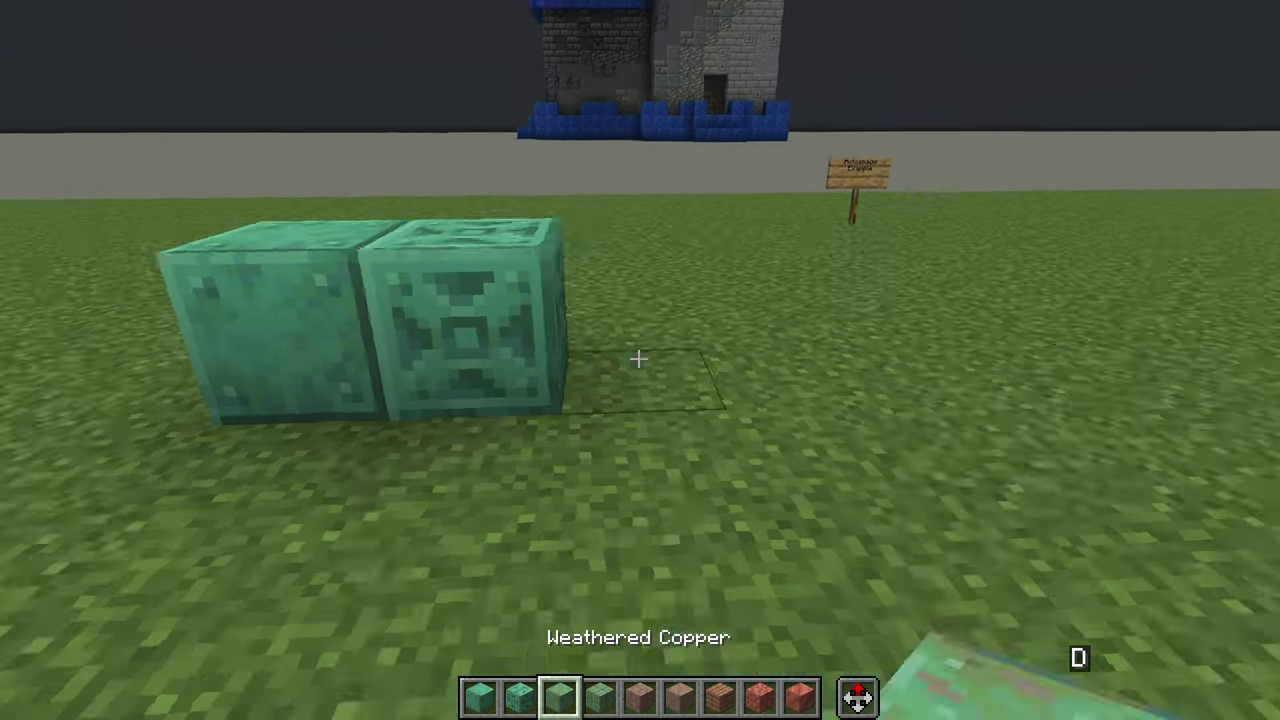
key("5")
right_click(638, 358)
scroll(638, 358, "down", 2)
right_click(638, 358)
scroll(638, 358, "down", 2)
right_click(638, 358)
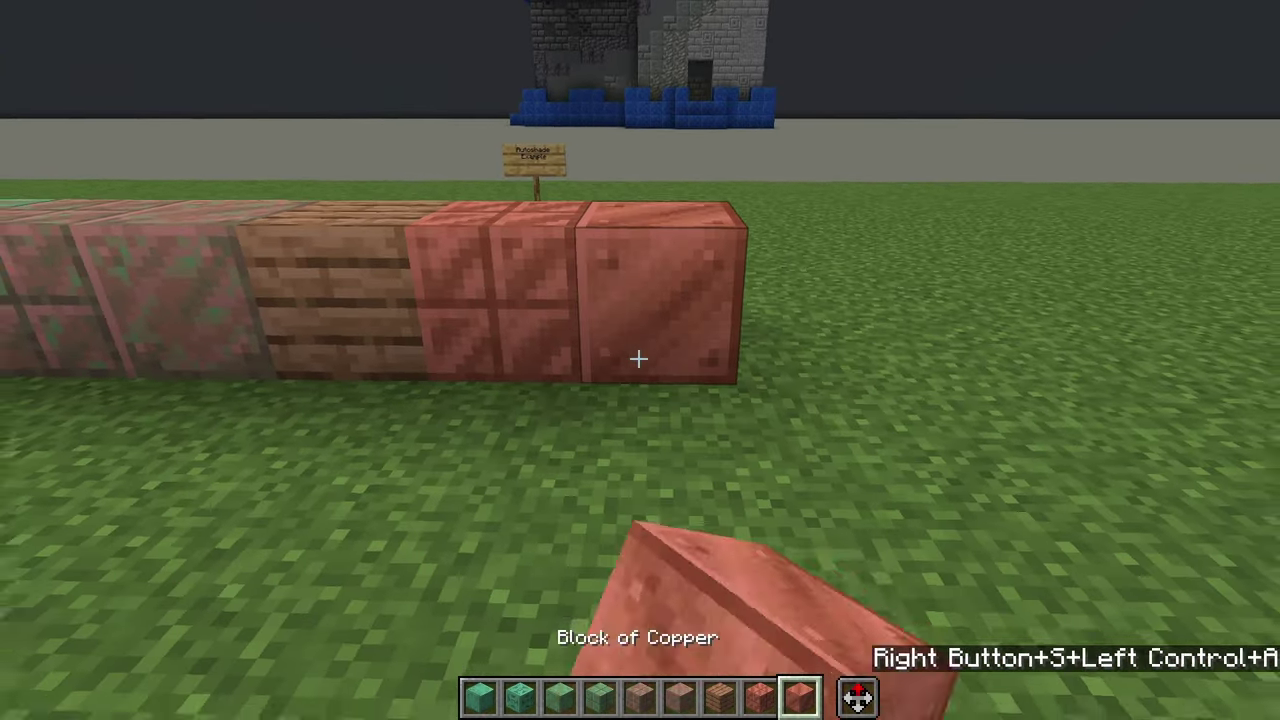
scroll(638, 358, "up", 1)
left_click(638, 358)
right_click(638, 358)
scroll(638, 358, "down", 1)
left_click(638, 358)
right_click(638, 358)
left_click(638, 358)
key("s")
key("a")
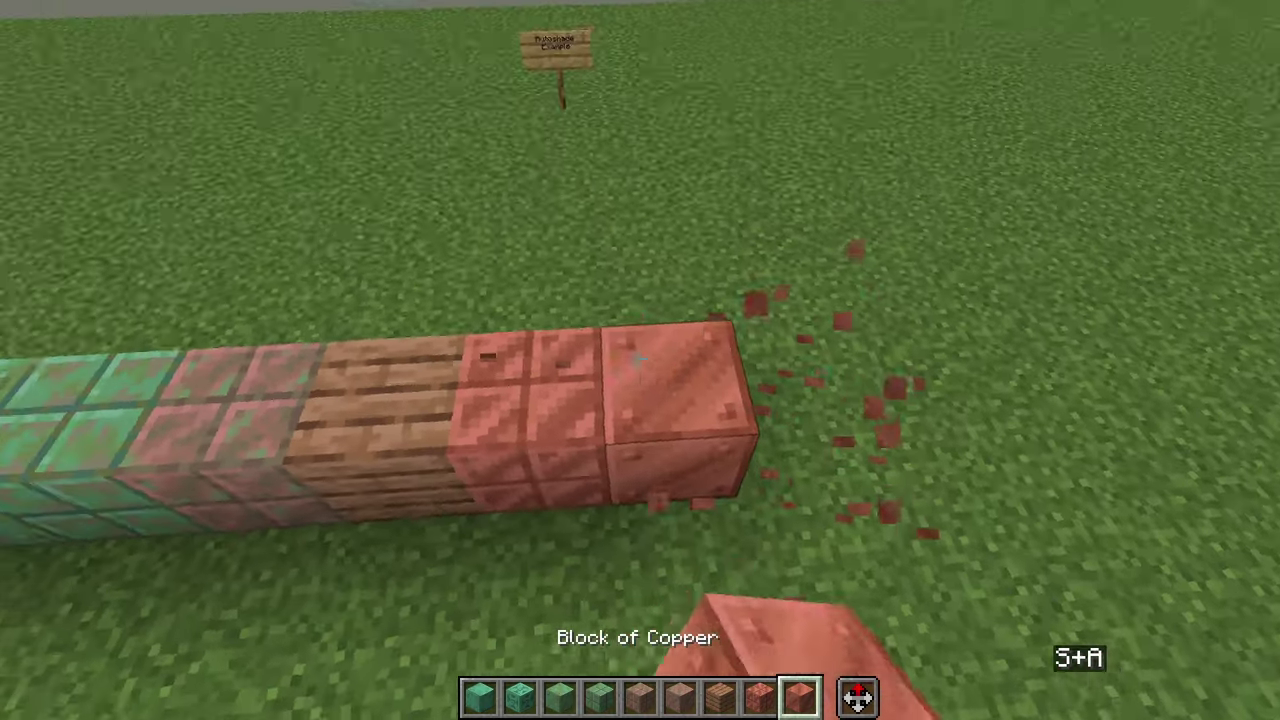
Stack the copper gradient row 14 times upward to form a wall
key("space")
scroll(638, 358, "down", 1)
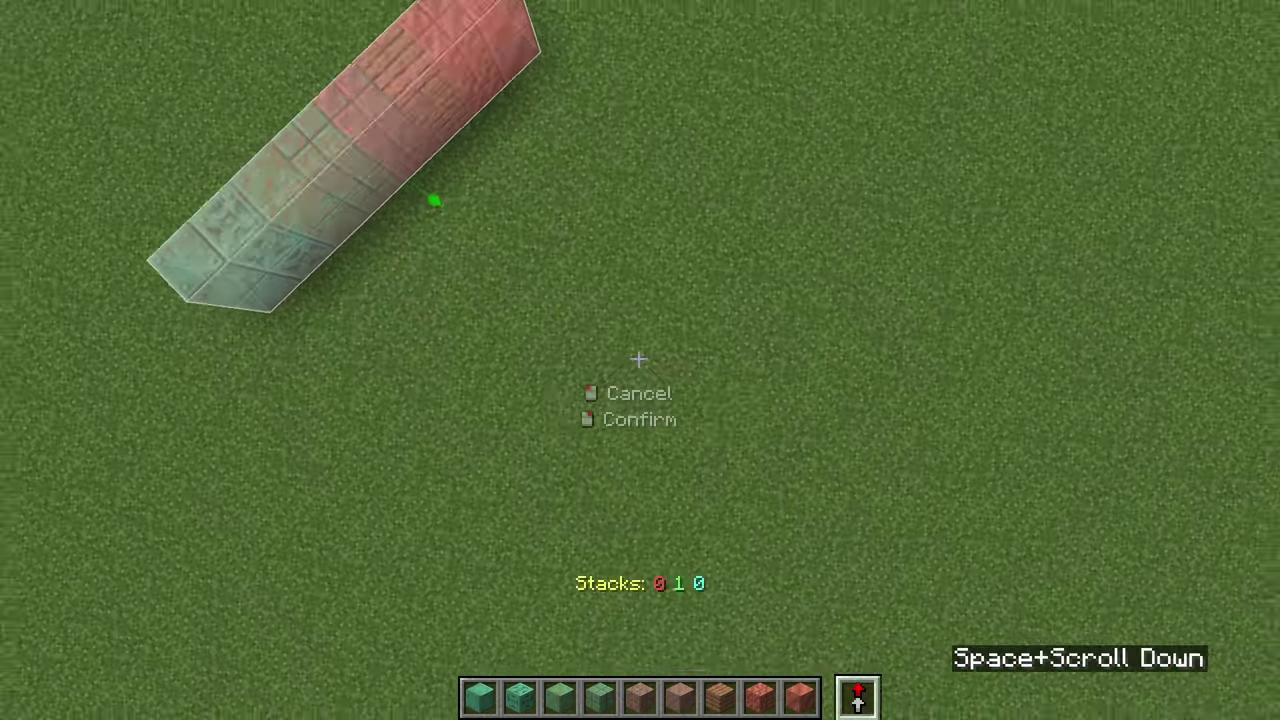
scroll(638, 358, "down", 13)
right_click(638, 358)
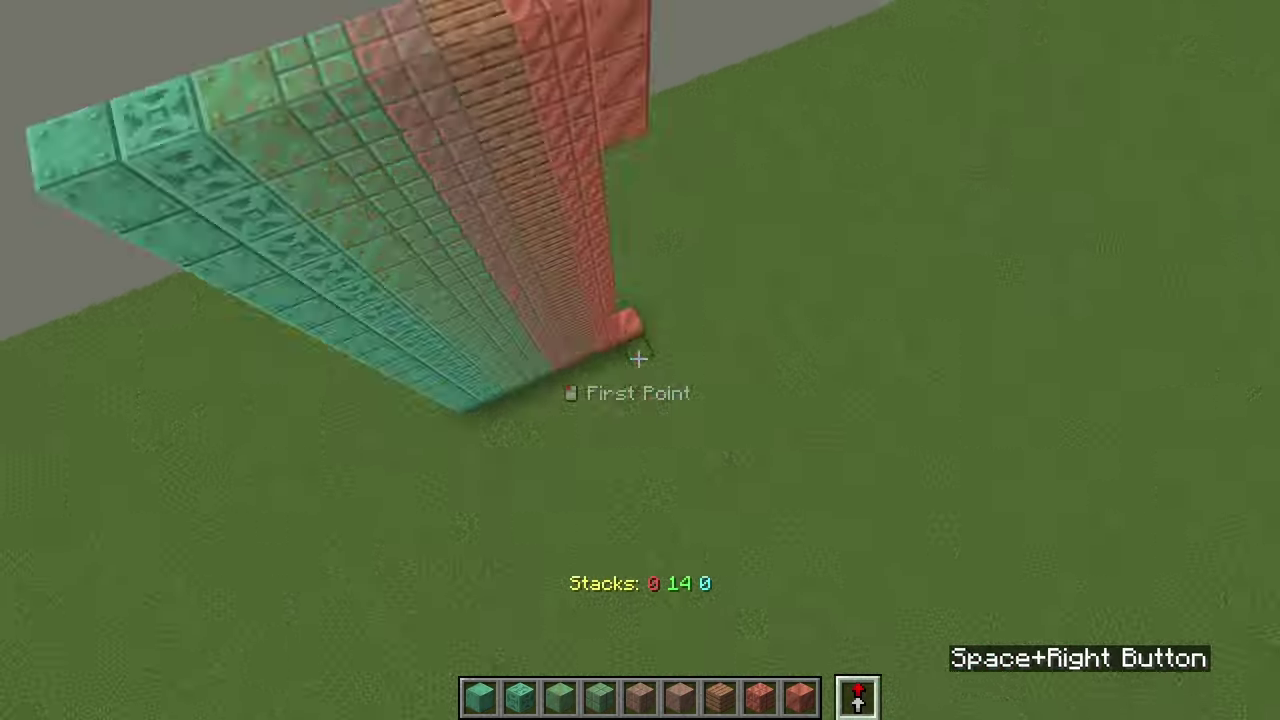
key("s")
key("d")
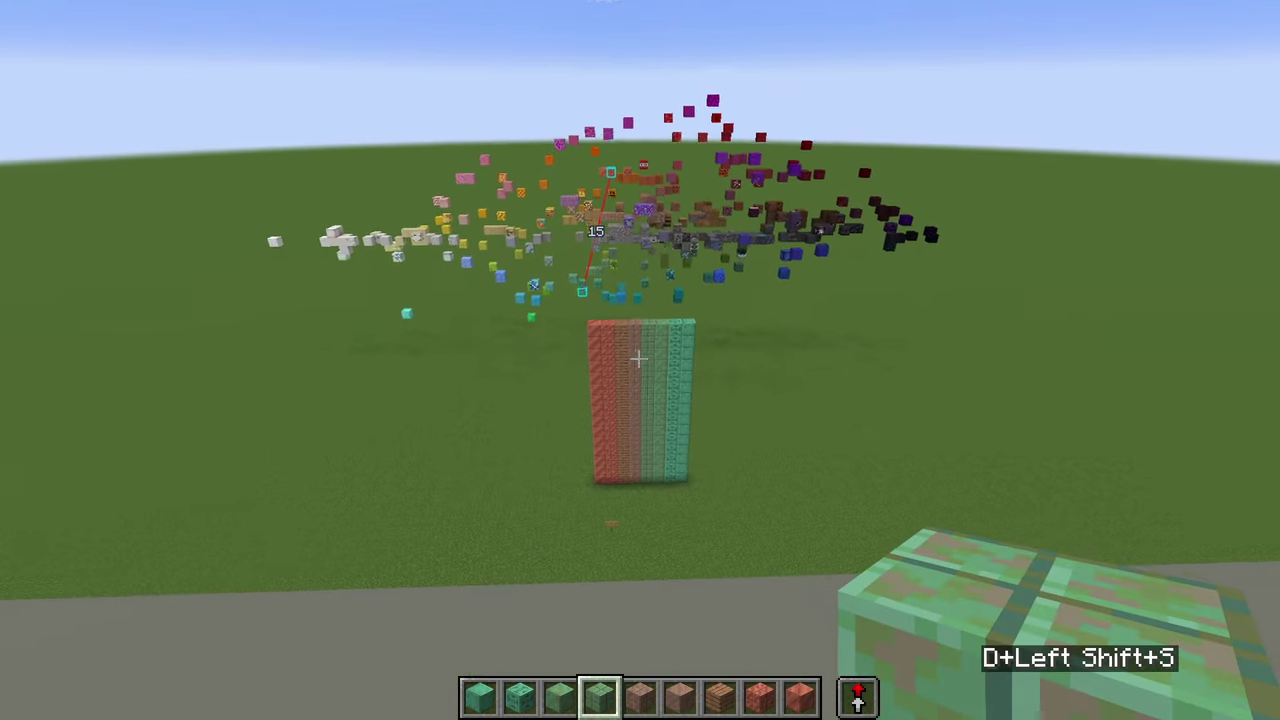
Examine the gradient wall from a distance and close up, comparing its block transitions with the ruler line through the colour field
key("c")
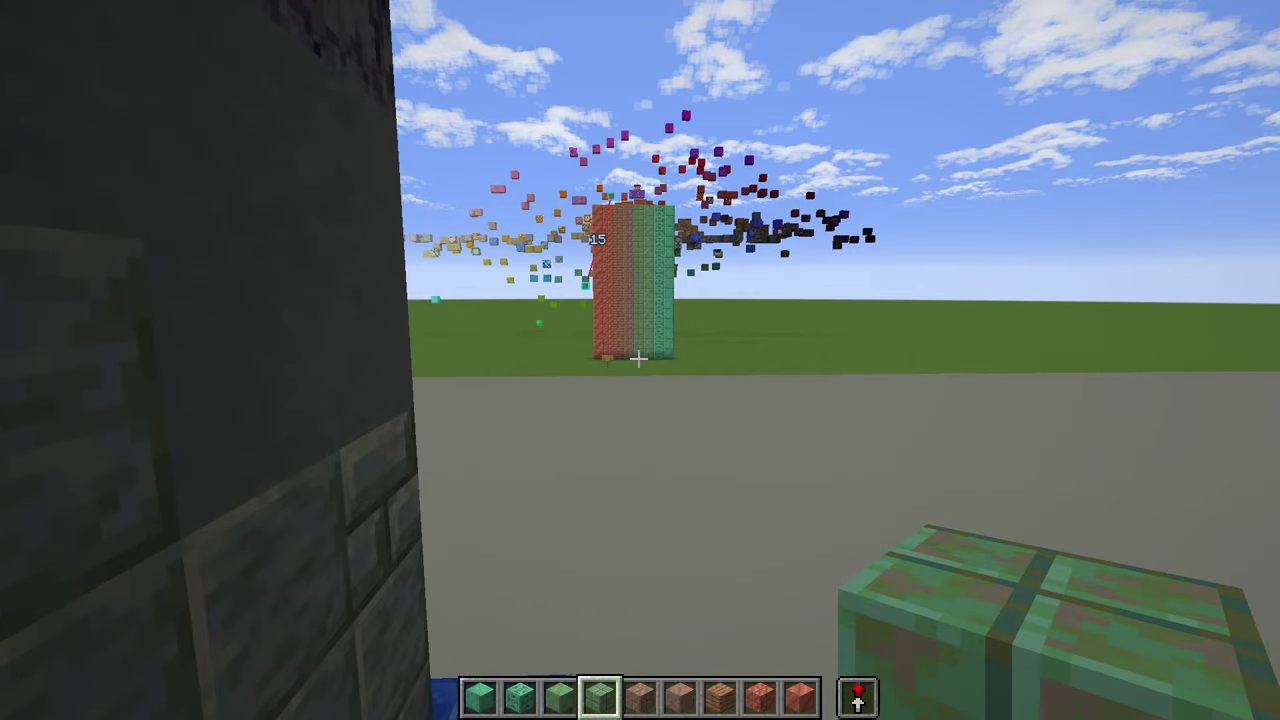
key("w")
key("ctrl")
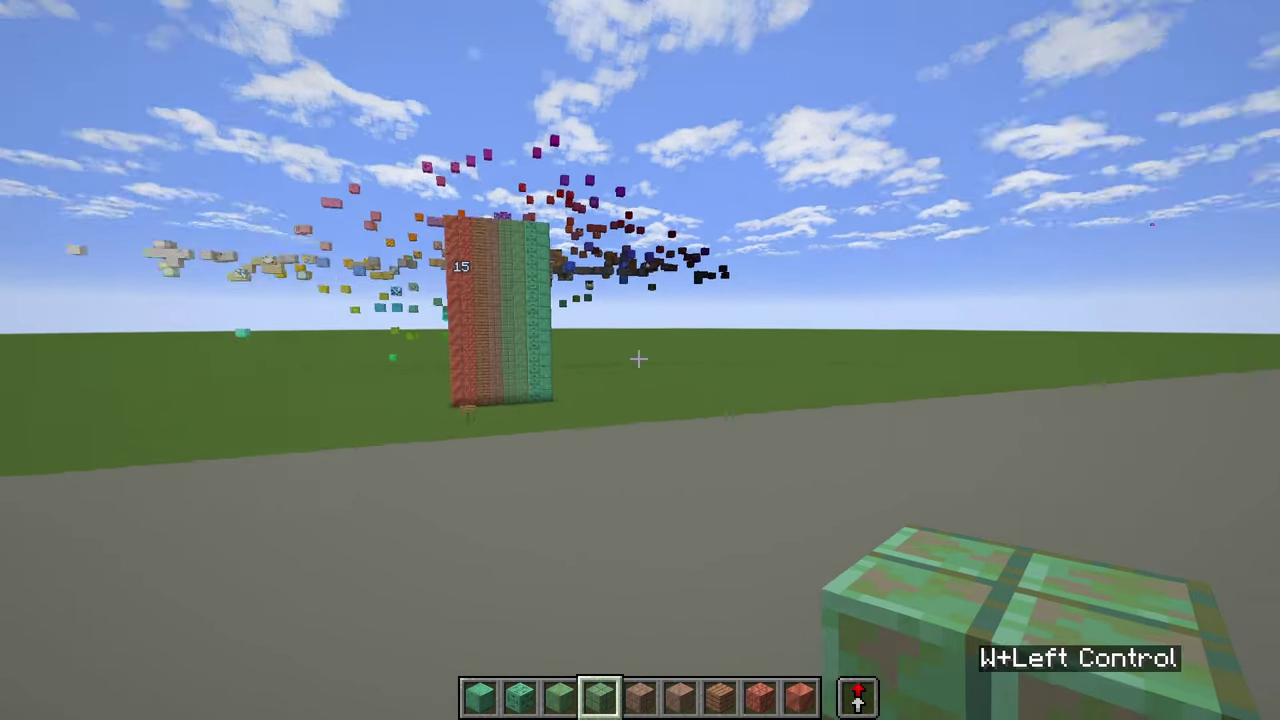
key("a")
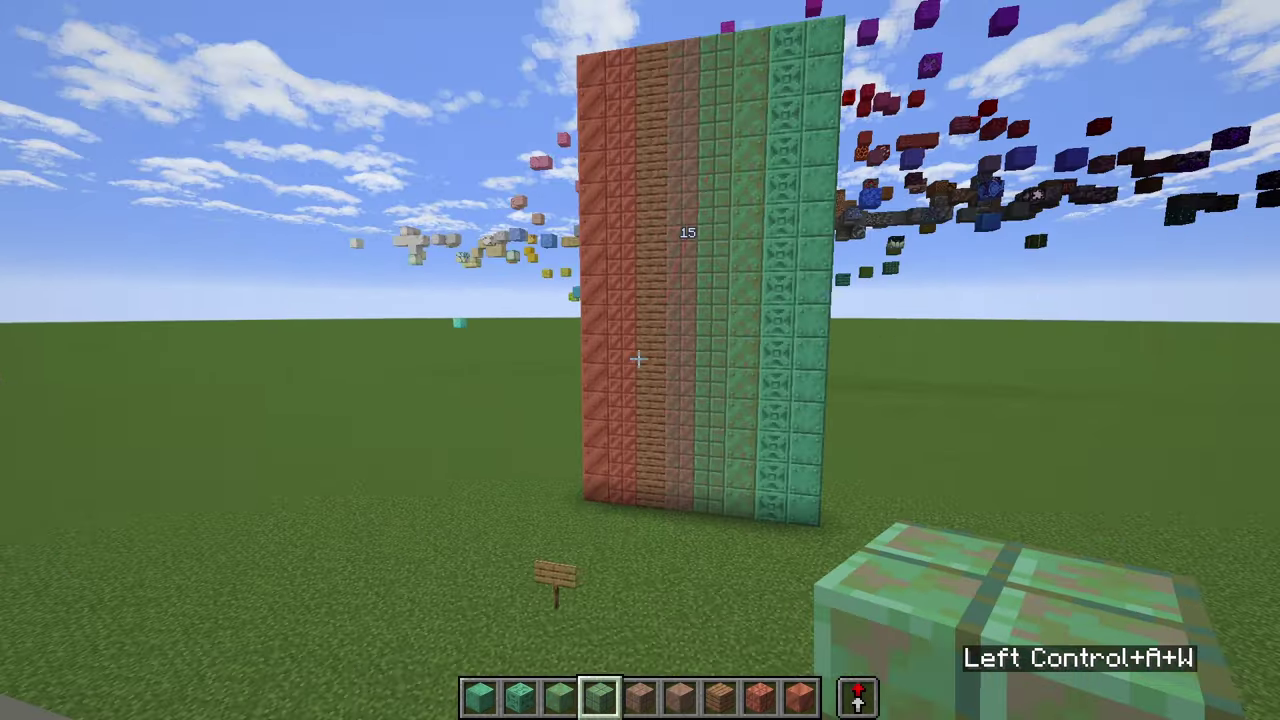
key("d")
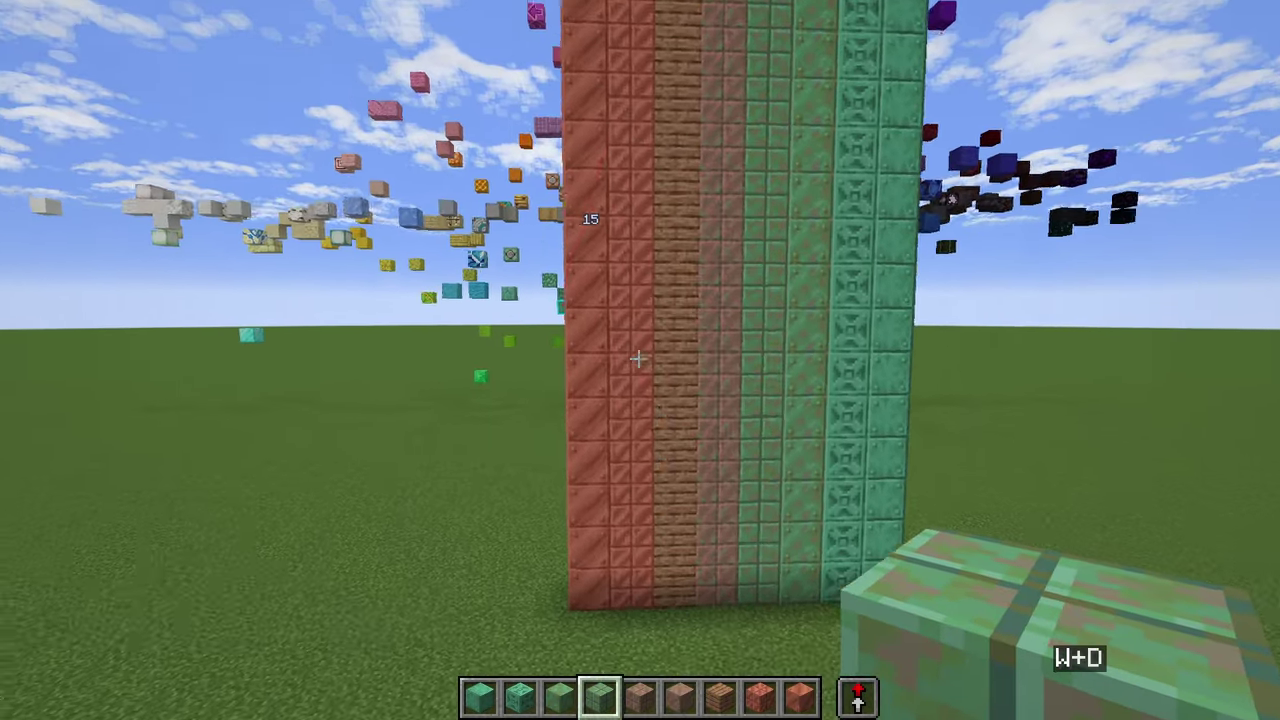
key("s")
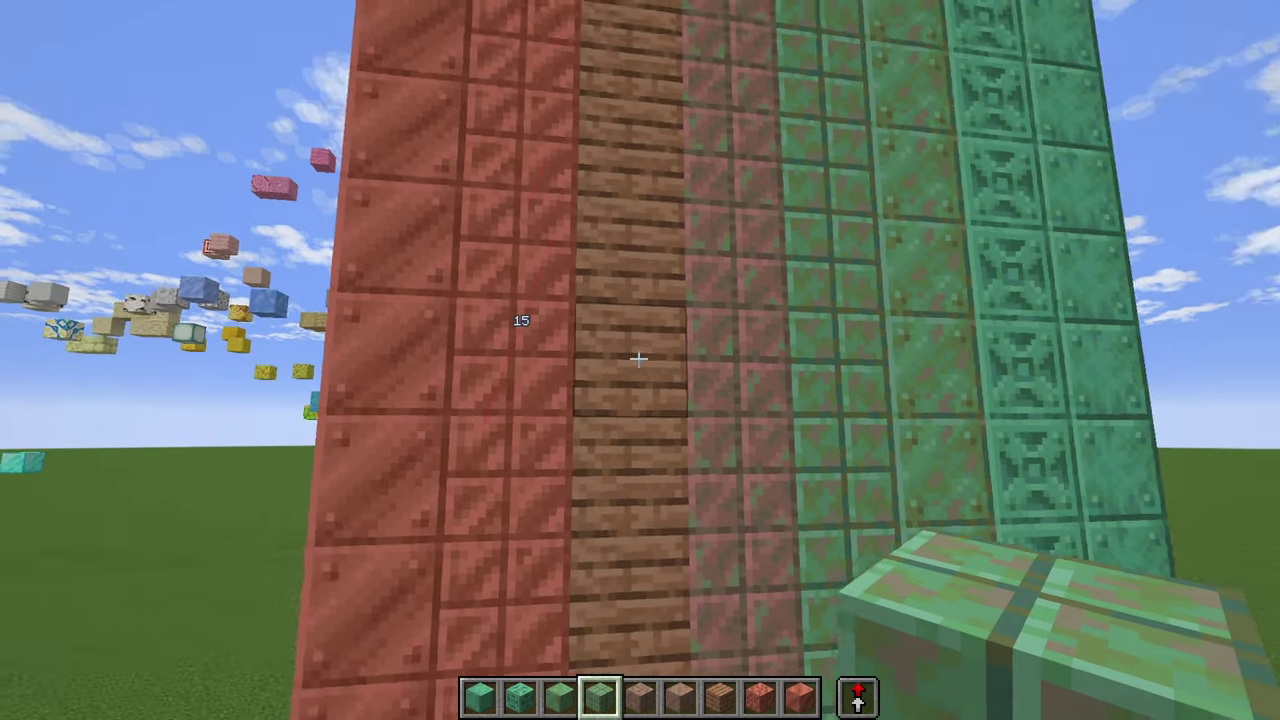
key("space")
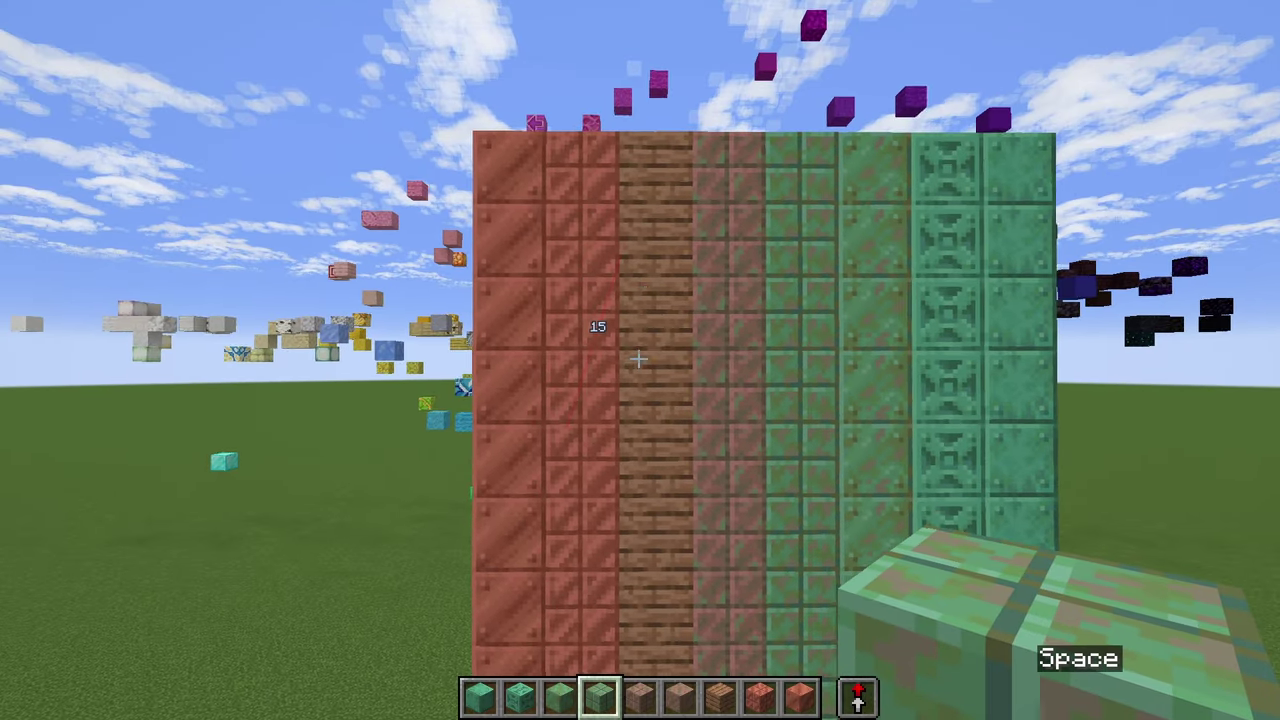
key("ctrl")
key("a")
key("d")
key("space")
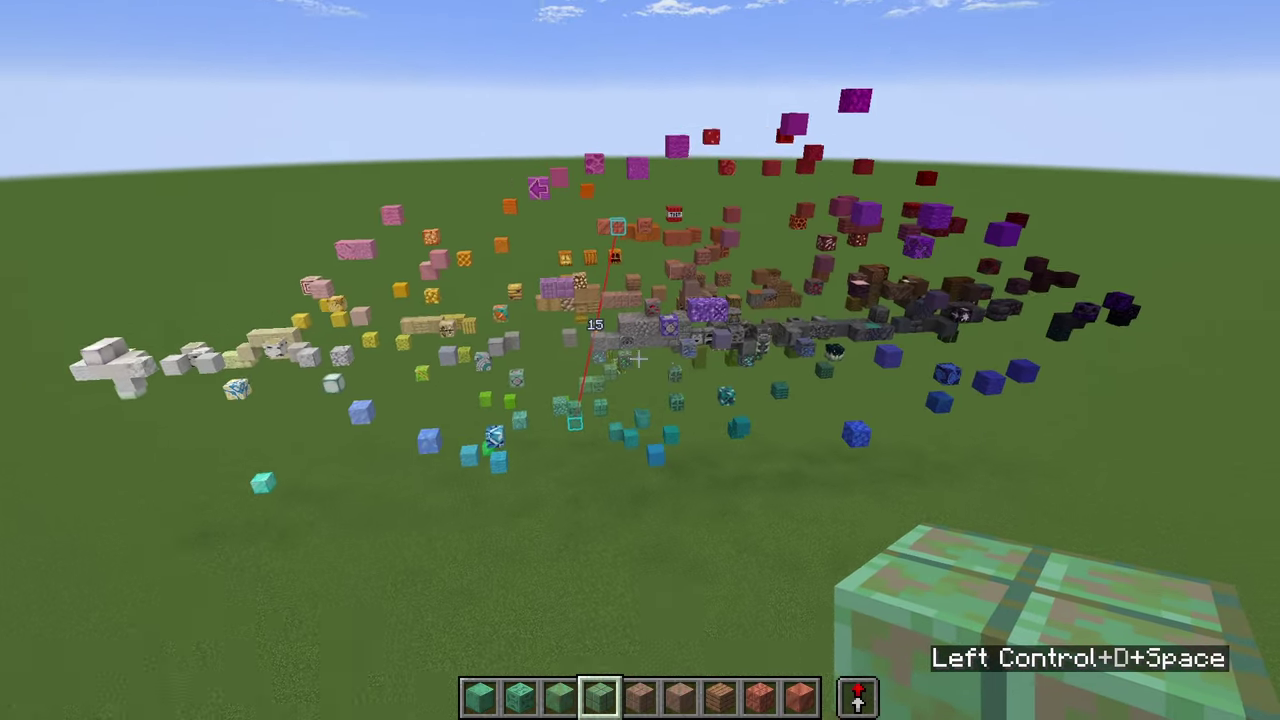
Add a full-height column of orange blocks beside the Block of Copper end of the gradient wall
key("shift")
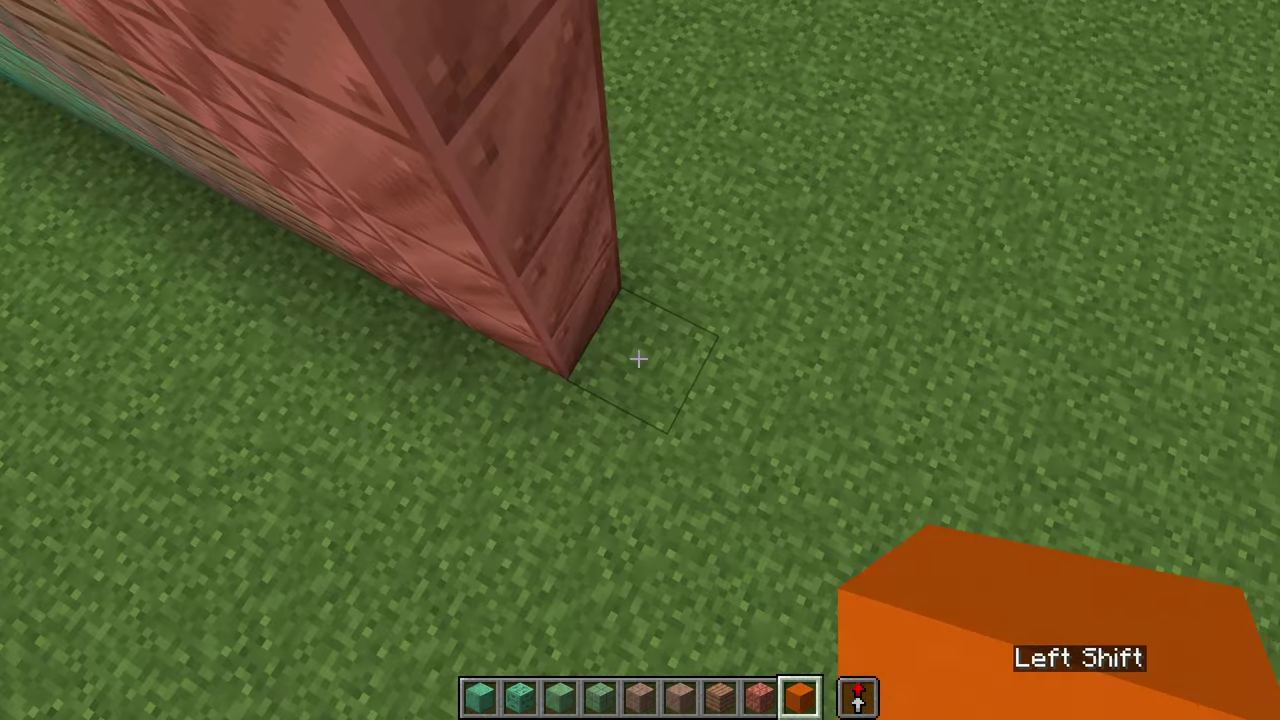
right_click(639, 358)
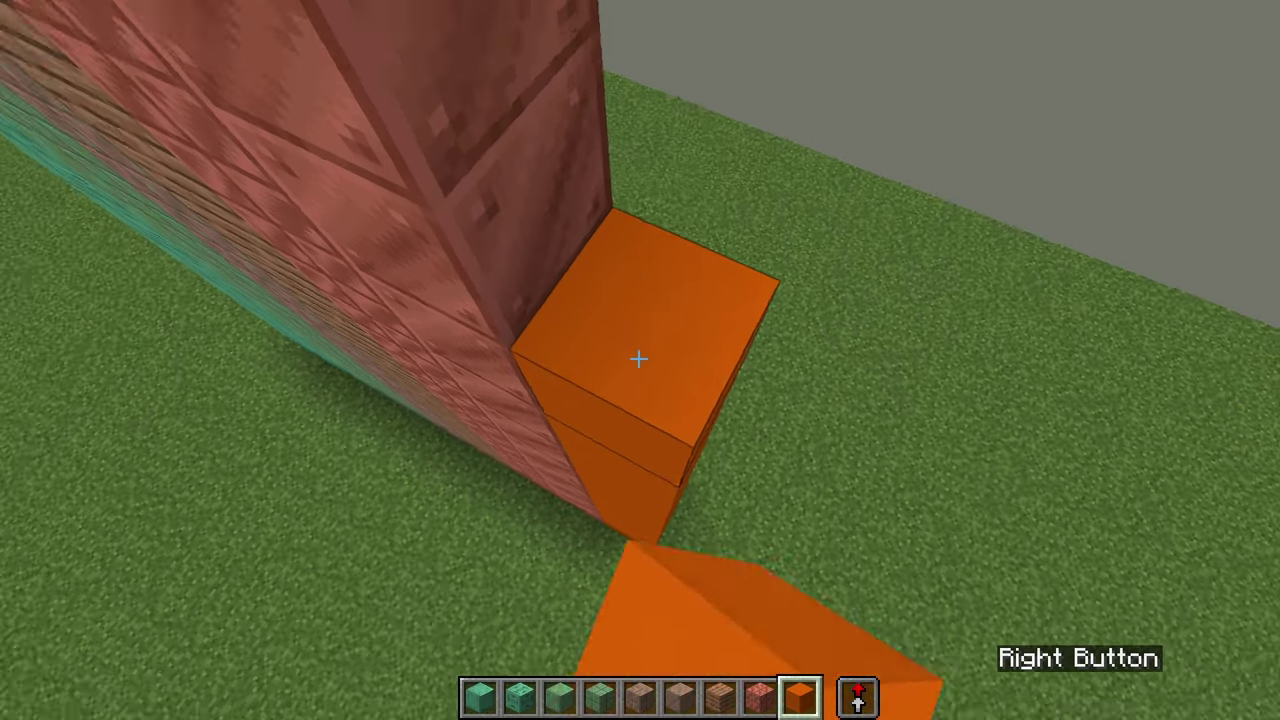
key("space")
right_click(639, 358)
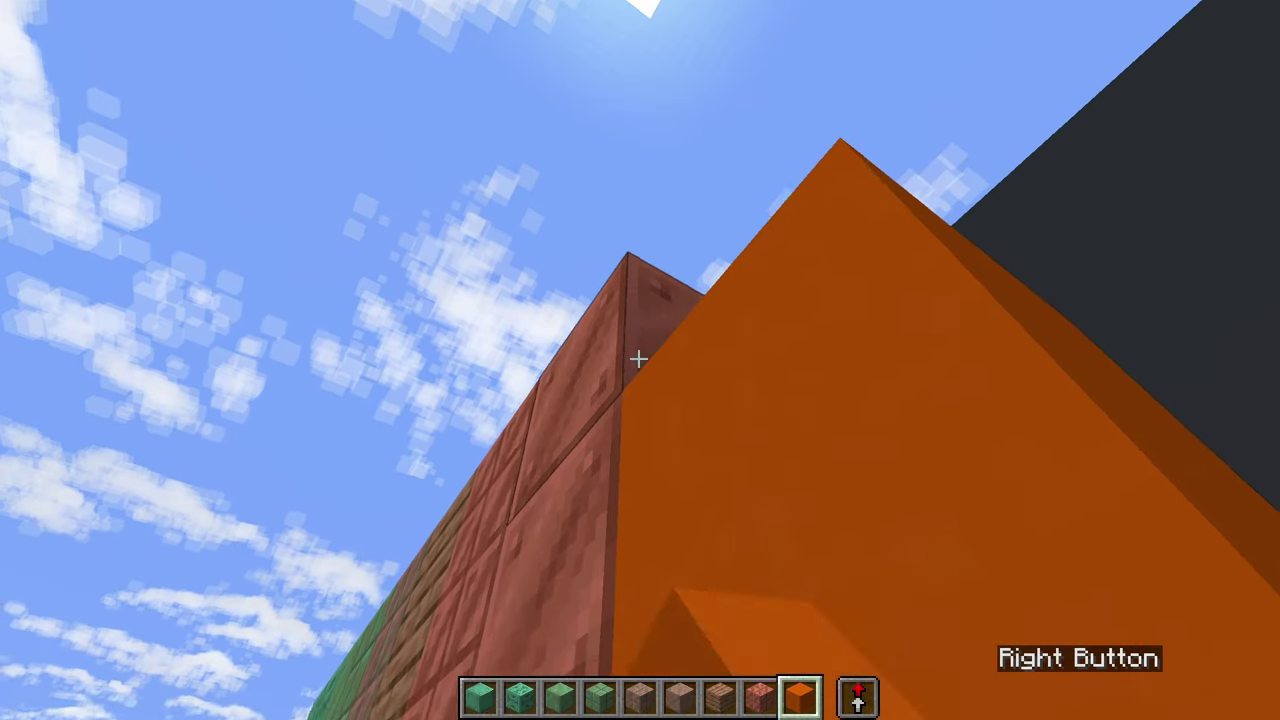
Add the orange block from the gradient wall as the last entry of Autoshade's custom palette
key("a")
key("s")
key("ctrl")
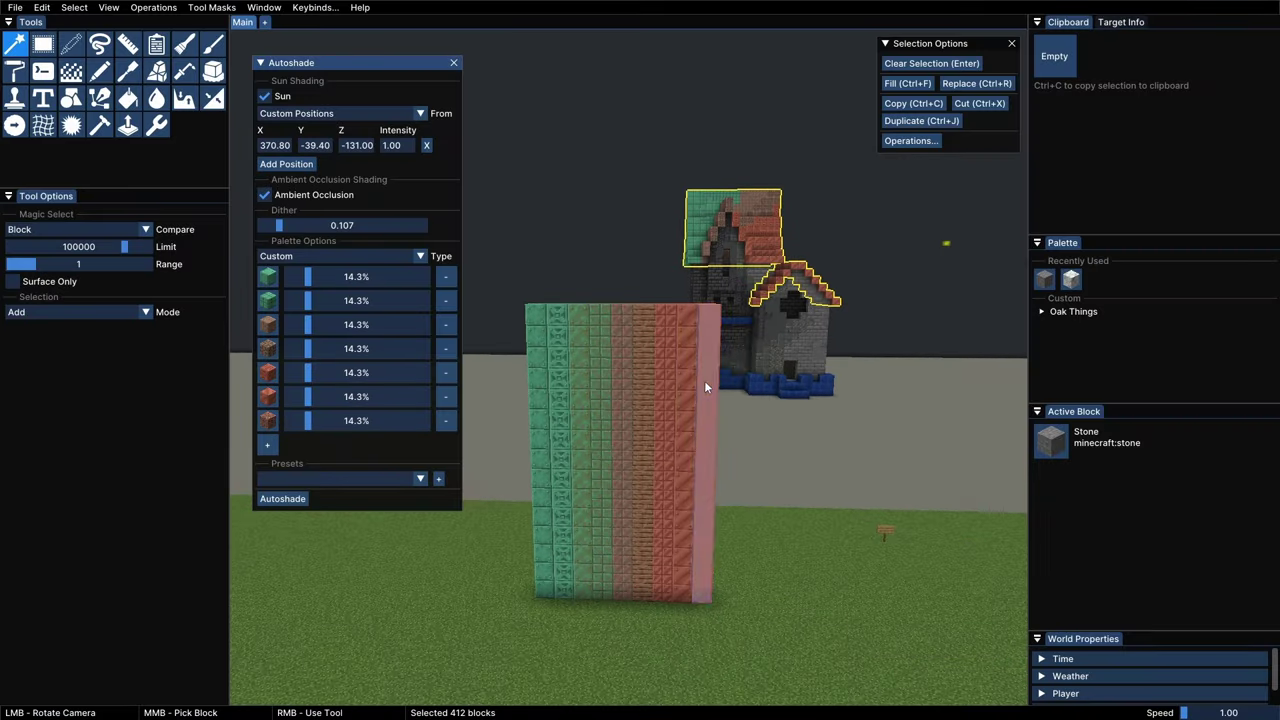
middle_click_drag(704, 380, 266, 421)
left_click(268, 444)
left_click_drag(268, 444, 267, 361)
Complete the nine-block palette with oxidized copper at its start, the sixth block at 12% and orange at 8%, and run Autoshade on the selected roof
left_click(267, 355)
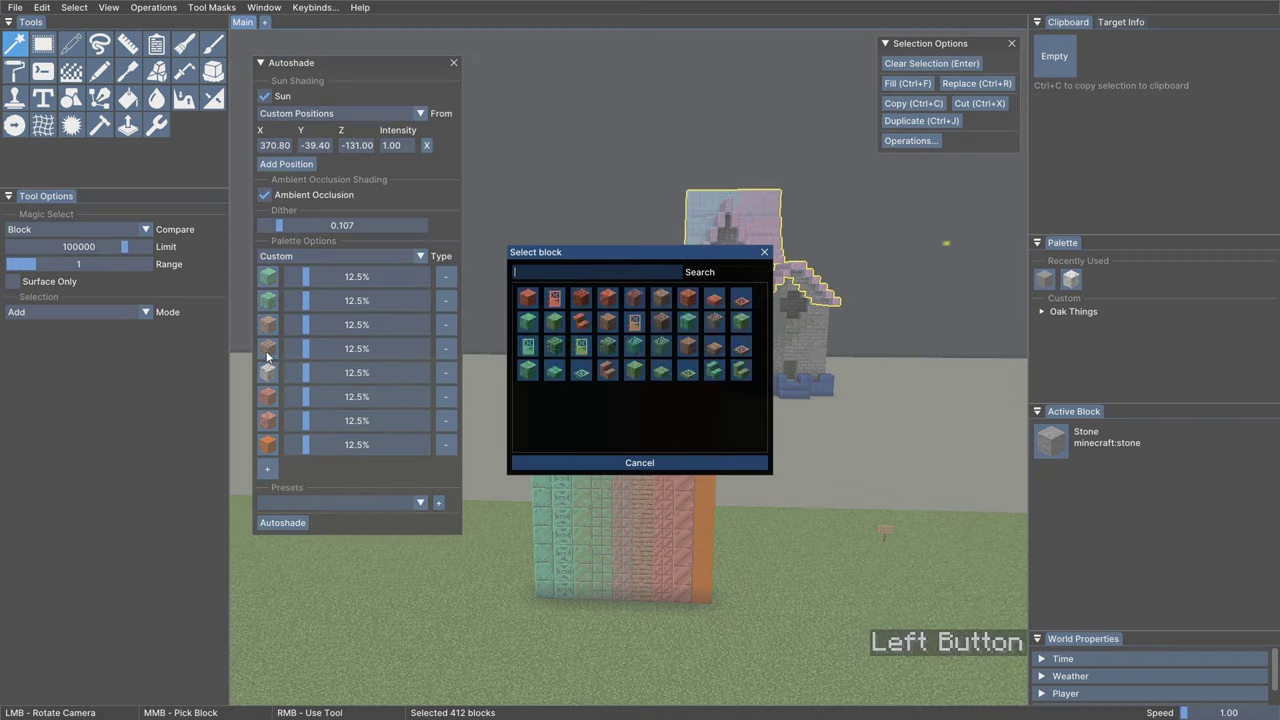
left_click(709, 299)
left_click(267, 300)
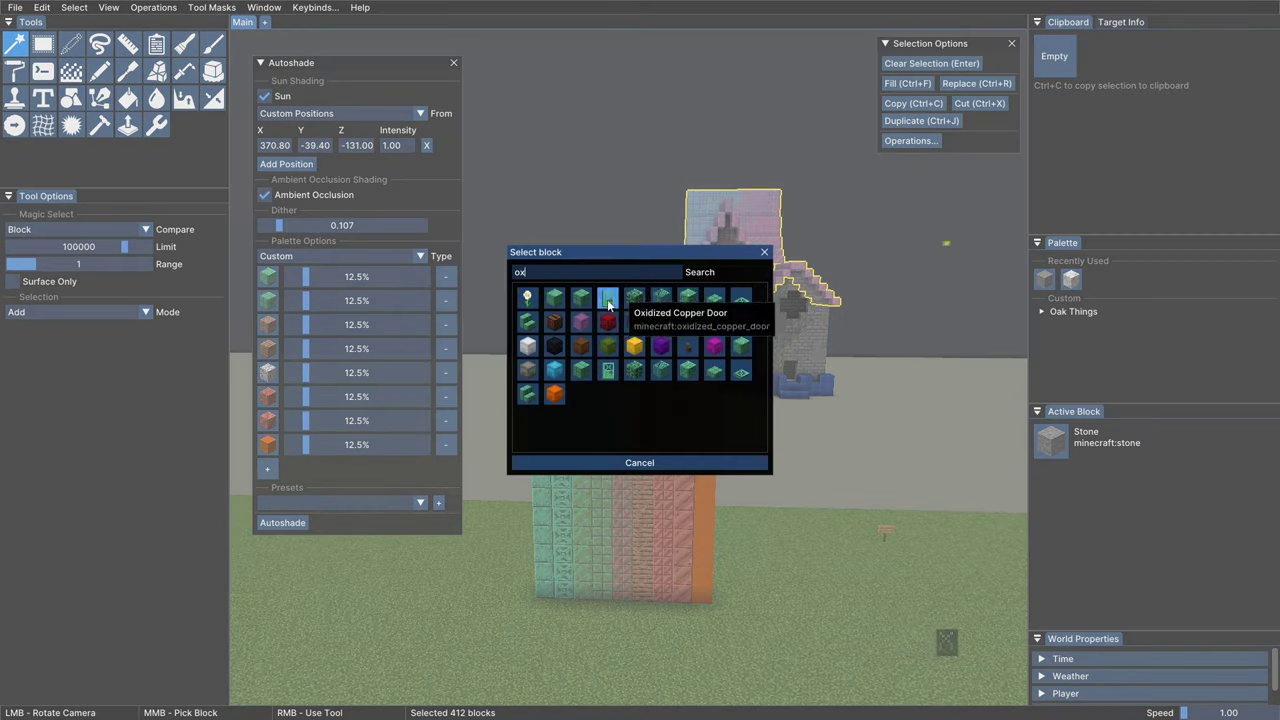
left_click(583, 270)
left_click(262, 547)
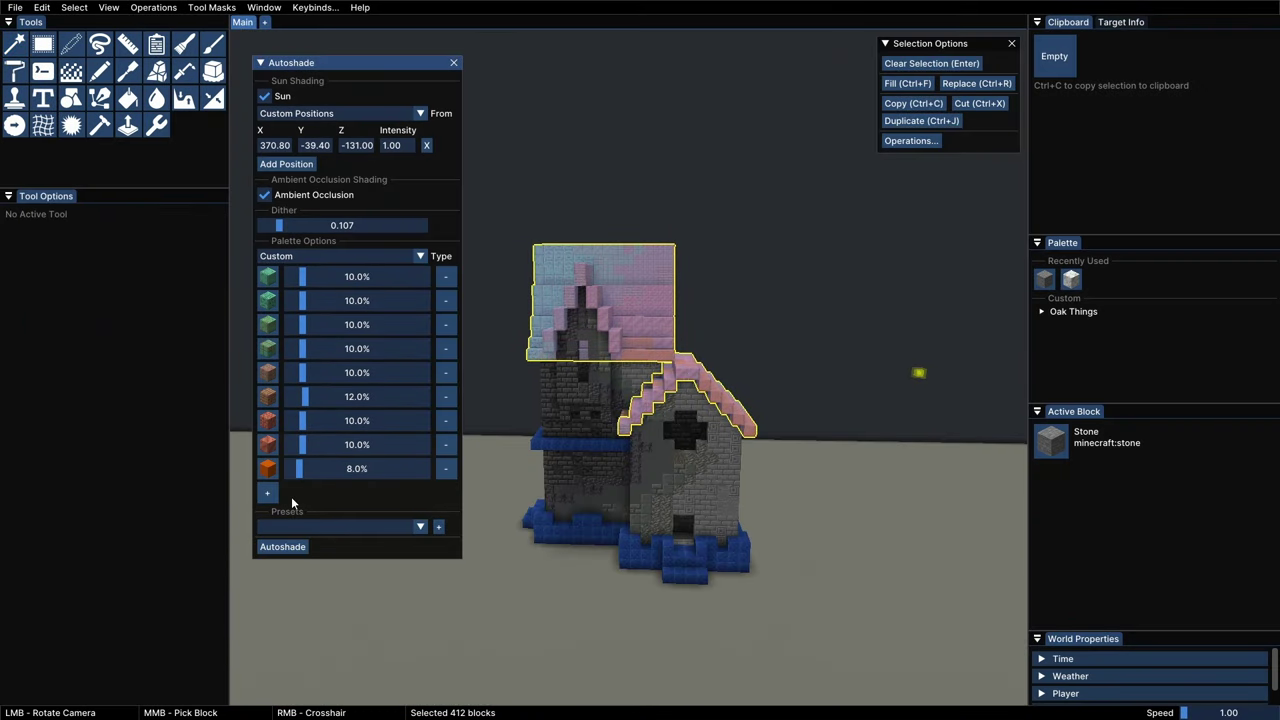
Examine the shaded house's roof gradient from oxidized copper to orange, viewing the building from several distances
key("ctrl+s")
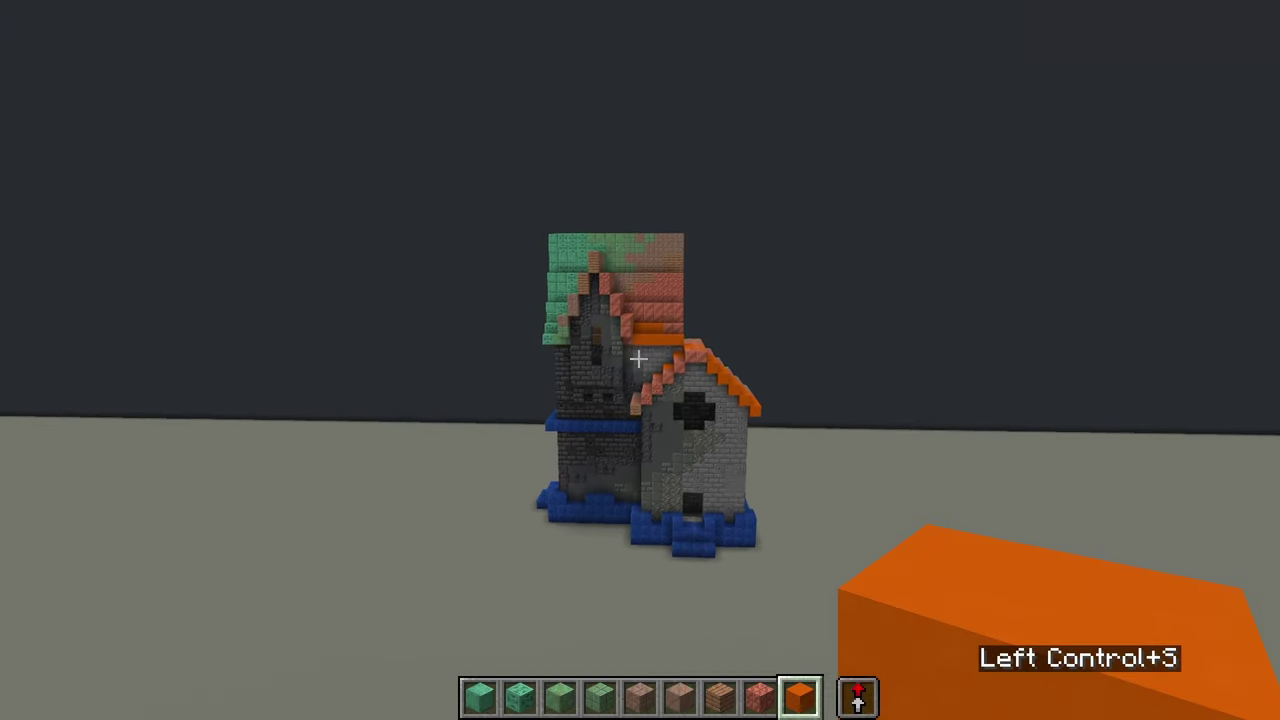
key("space")
key("shift")
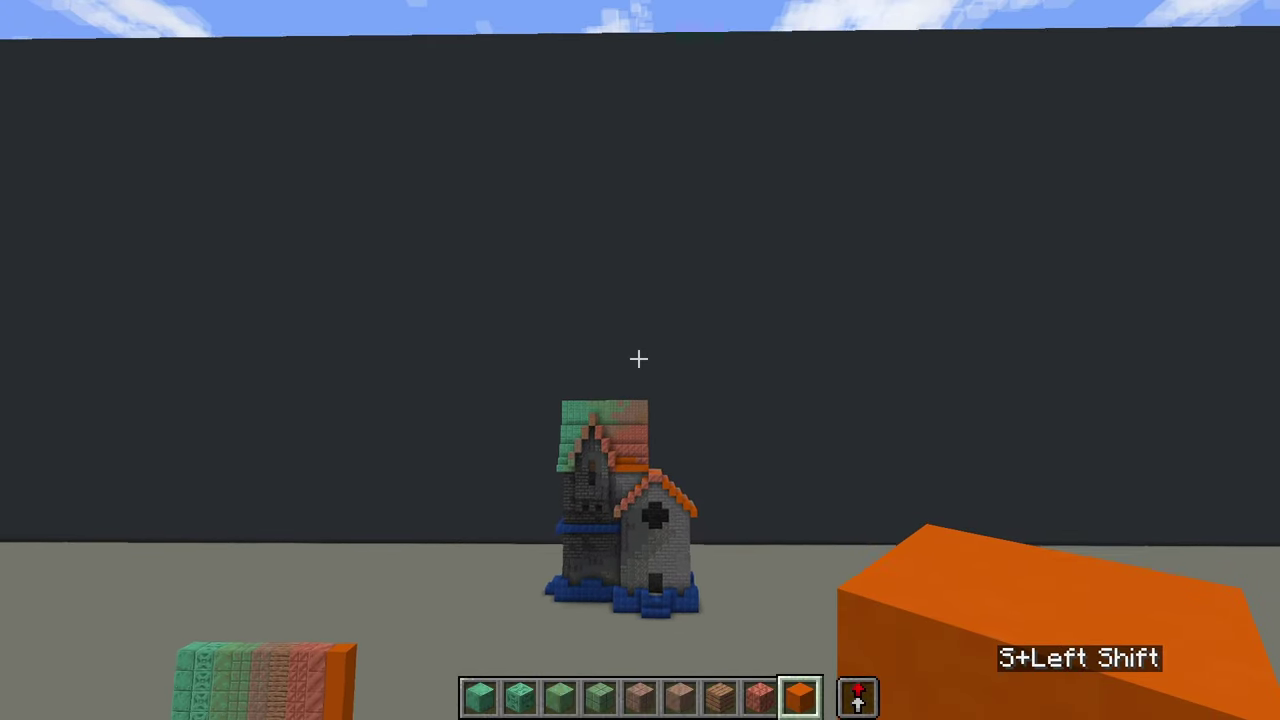
key("d")
key("ctrl+w")
key("space")
key("w")
key("a")
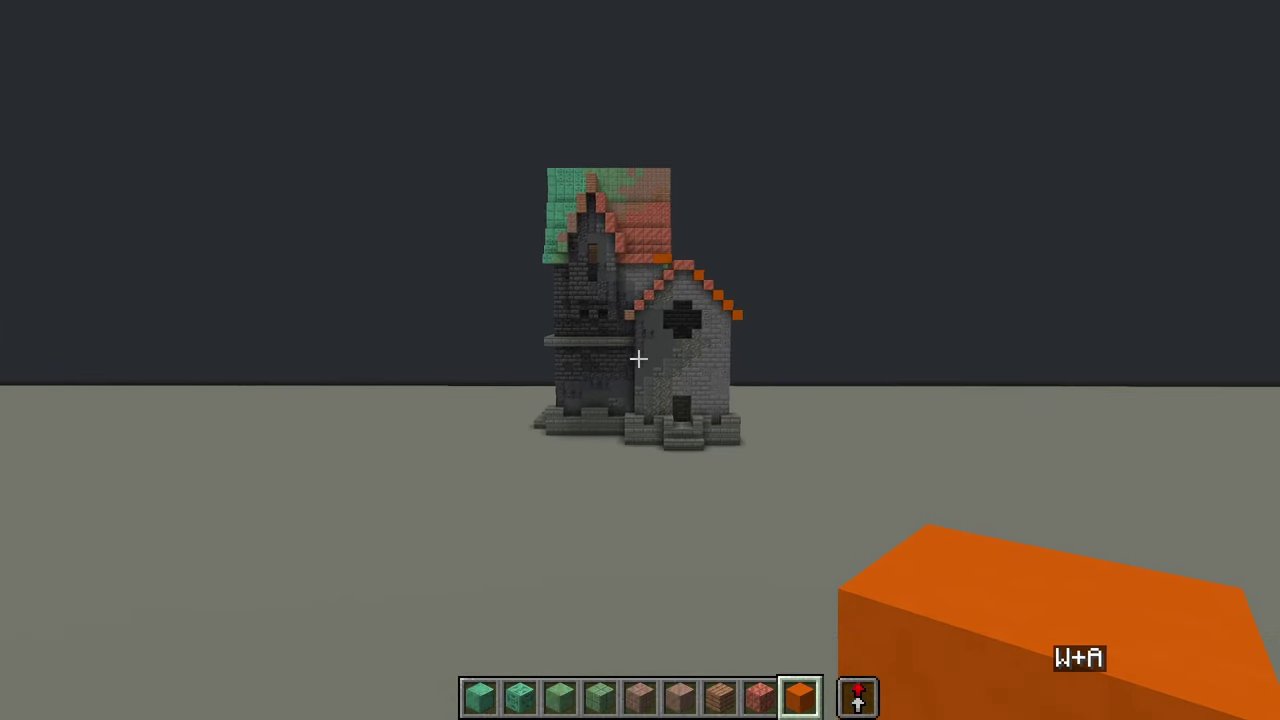
key("d")
key("a")
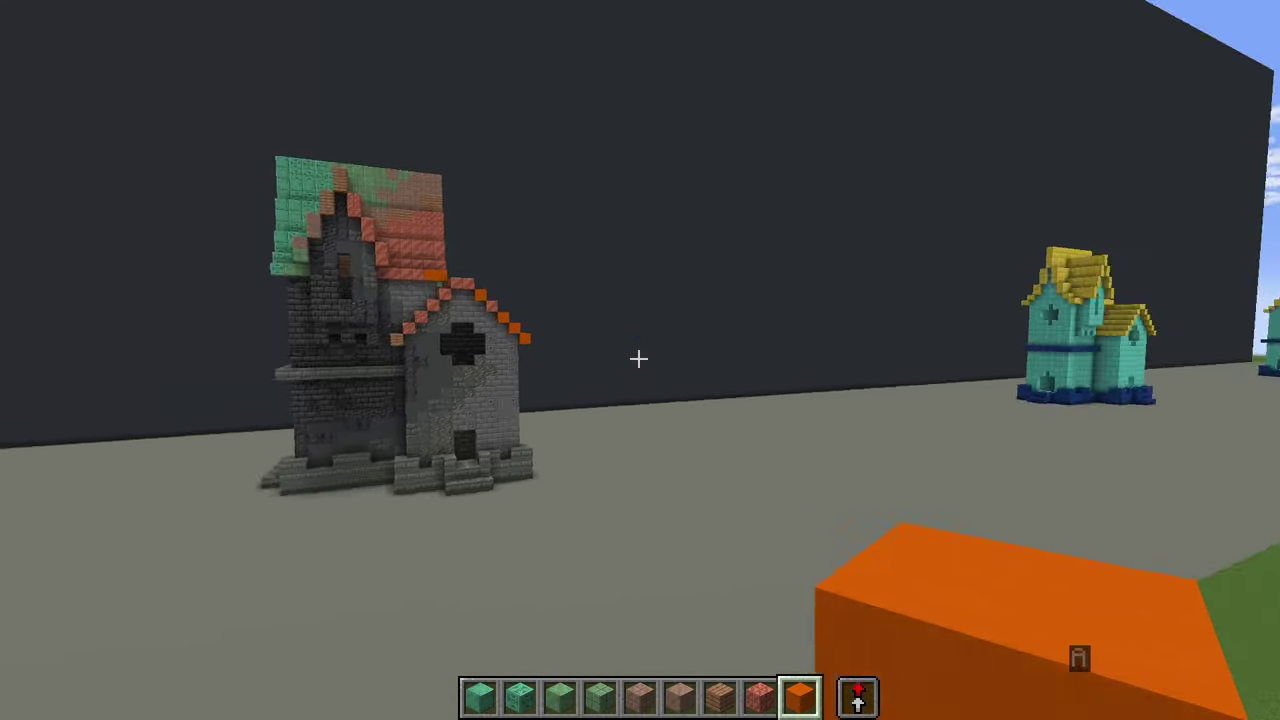
Fly along the row of shaded houses and view the untextured placeholder house with the yellow roof
left_click(638, 358)
key("ctrl+w")
key("d")
left_click(638, 358)
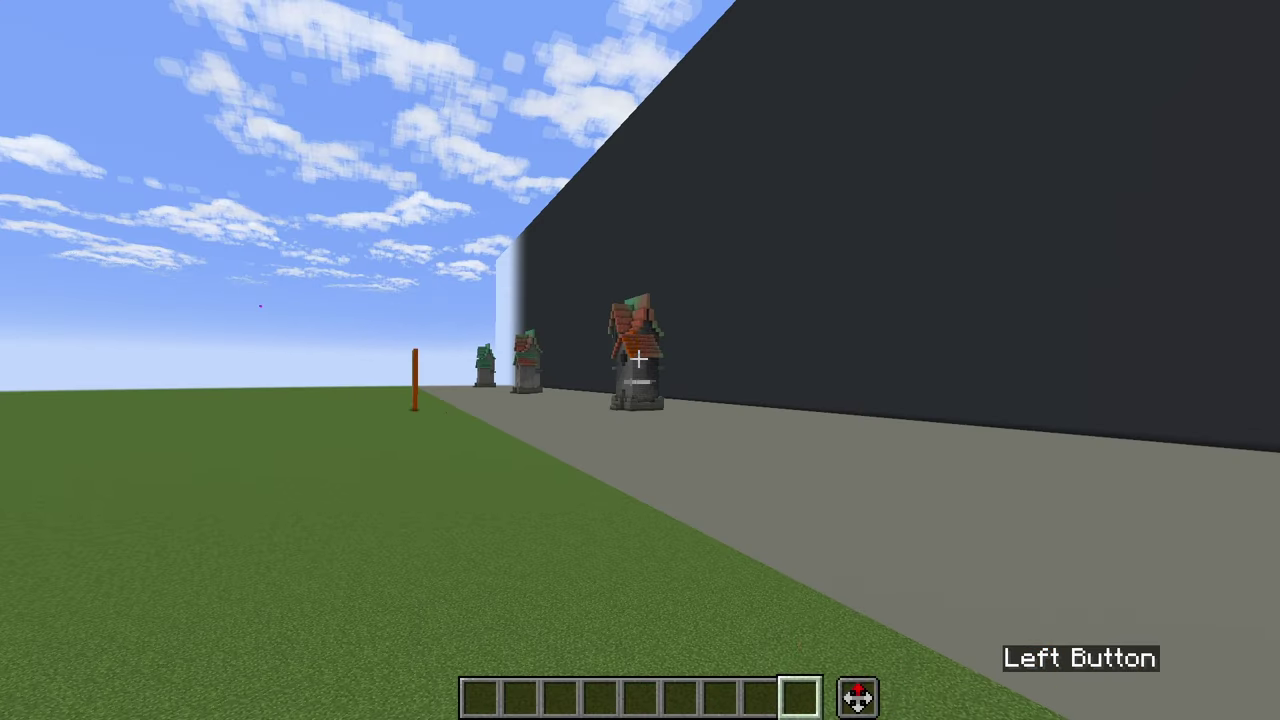
key("w")
key("d")
left_click(638, 358)
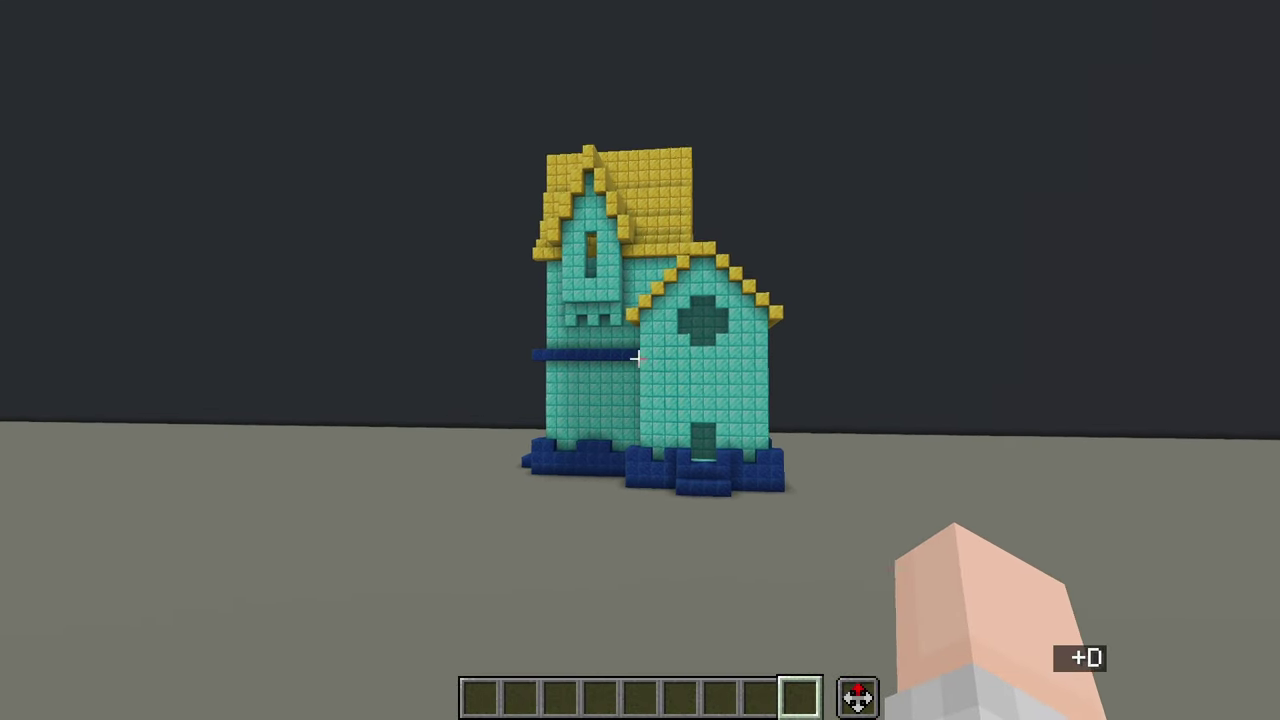
key("a")
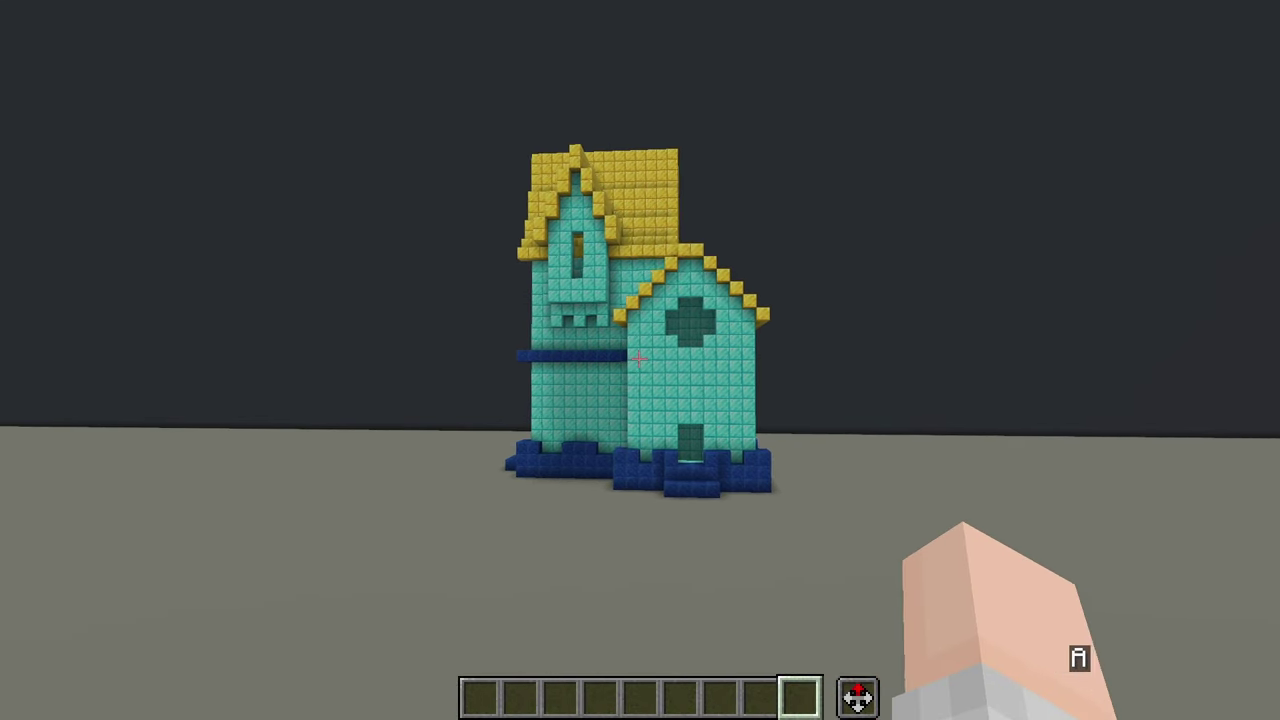
left_click(638, 358)
key("d")
key("a")
left_click(638, 358)
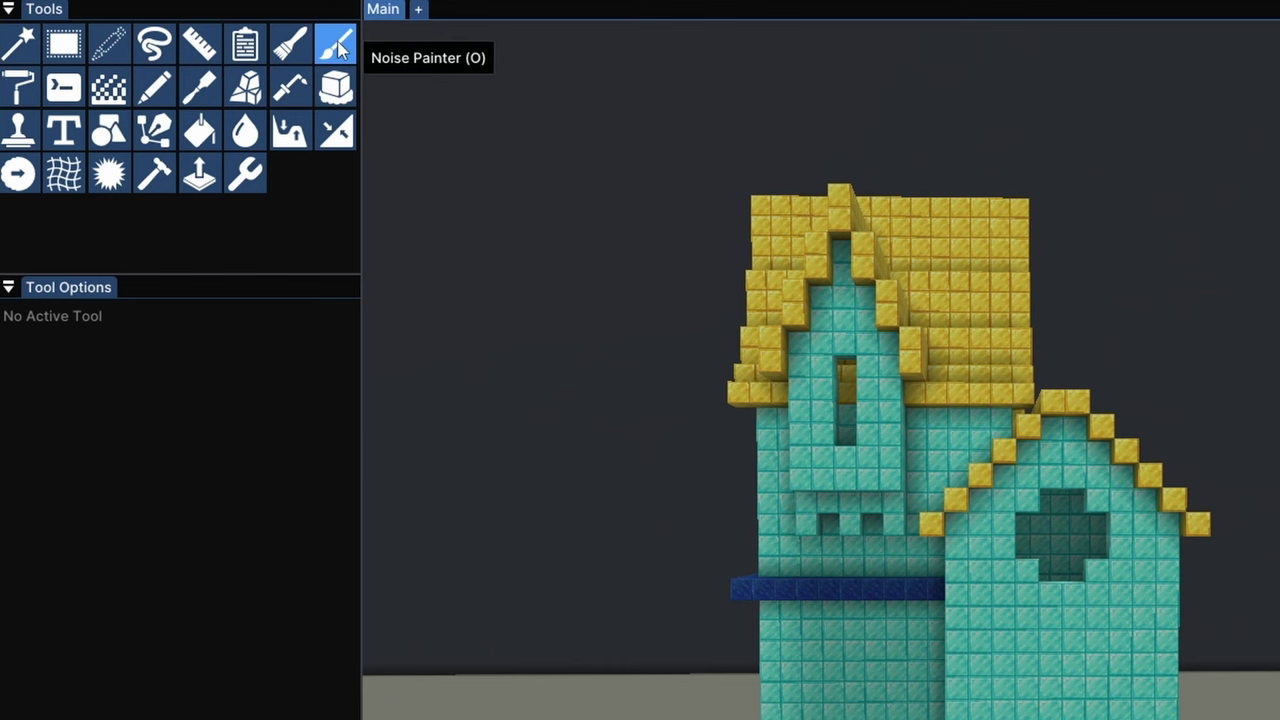
Activate the Noise Painter and set its spherical brush to radius 12 and the noise scale to 31
left_click(338, 48)
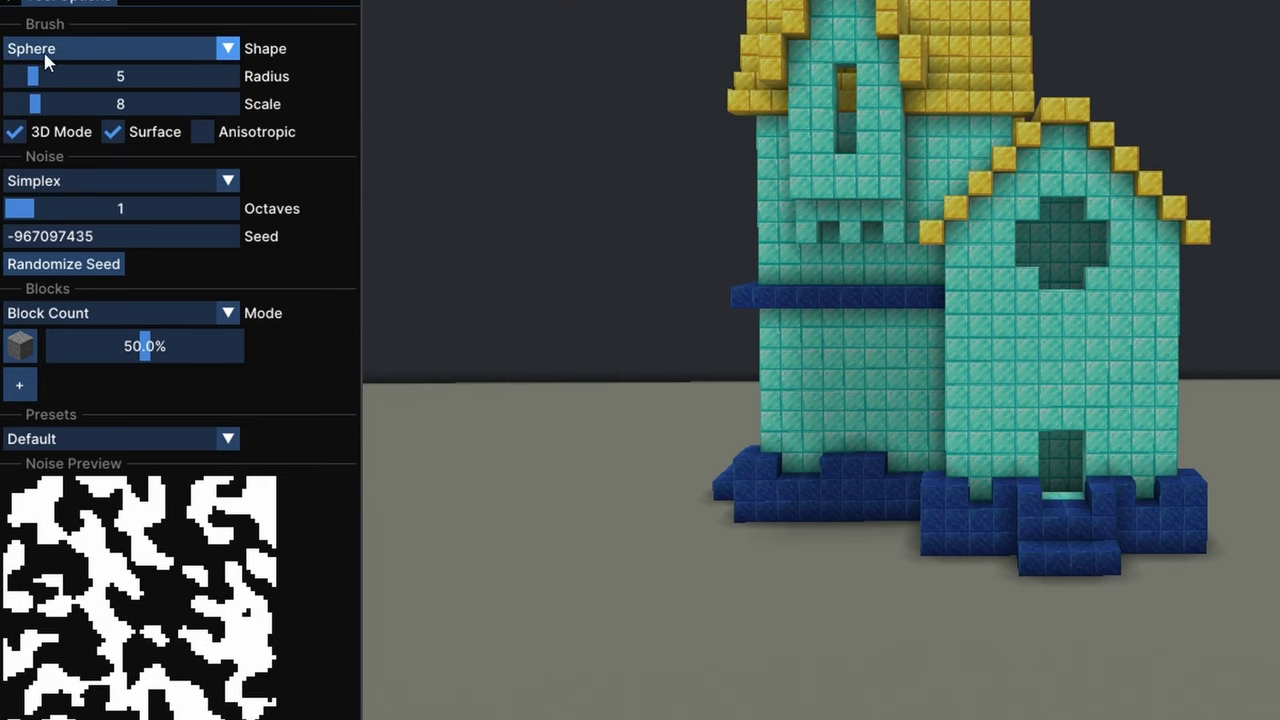
left_click_drag(72, 76, 57, 88)
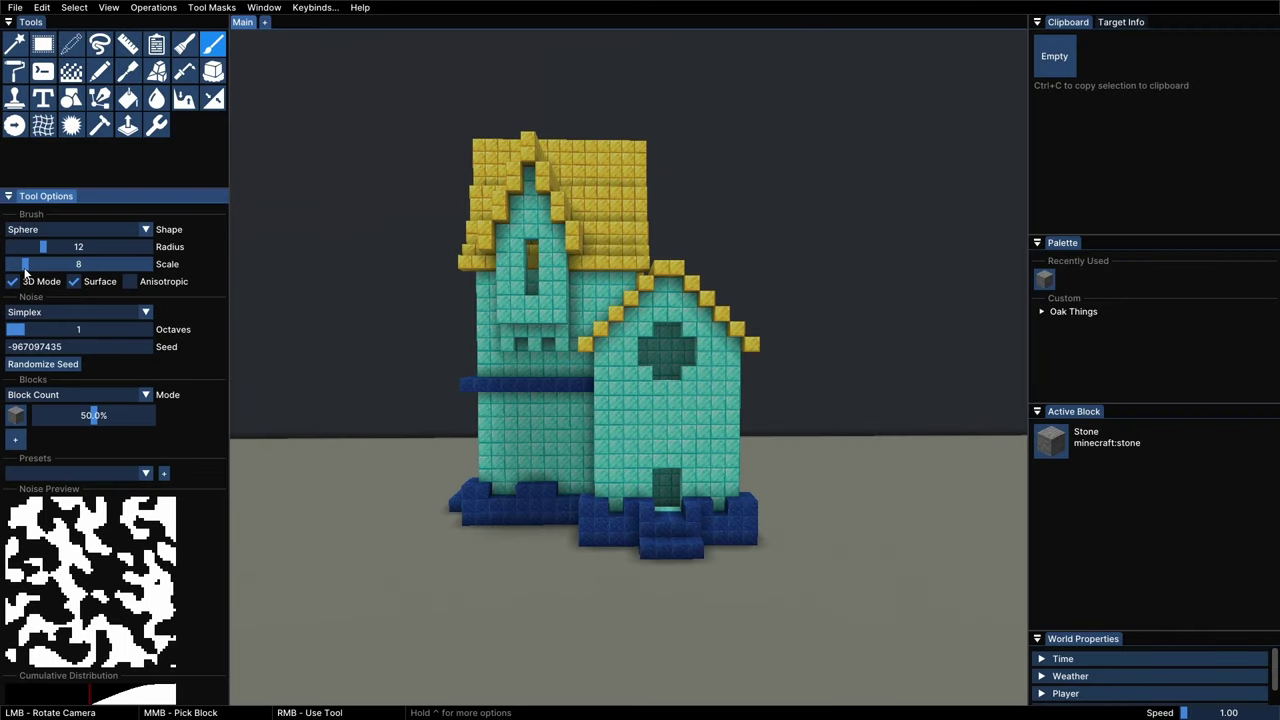
key("space")
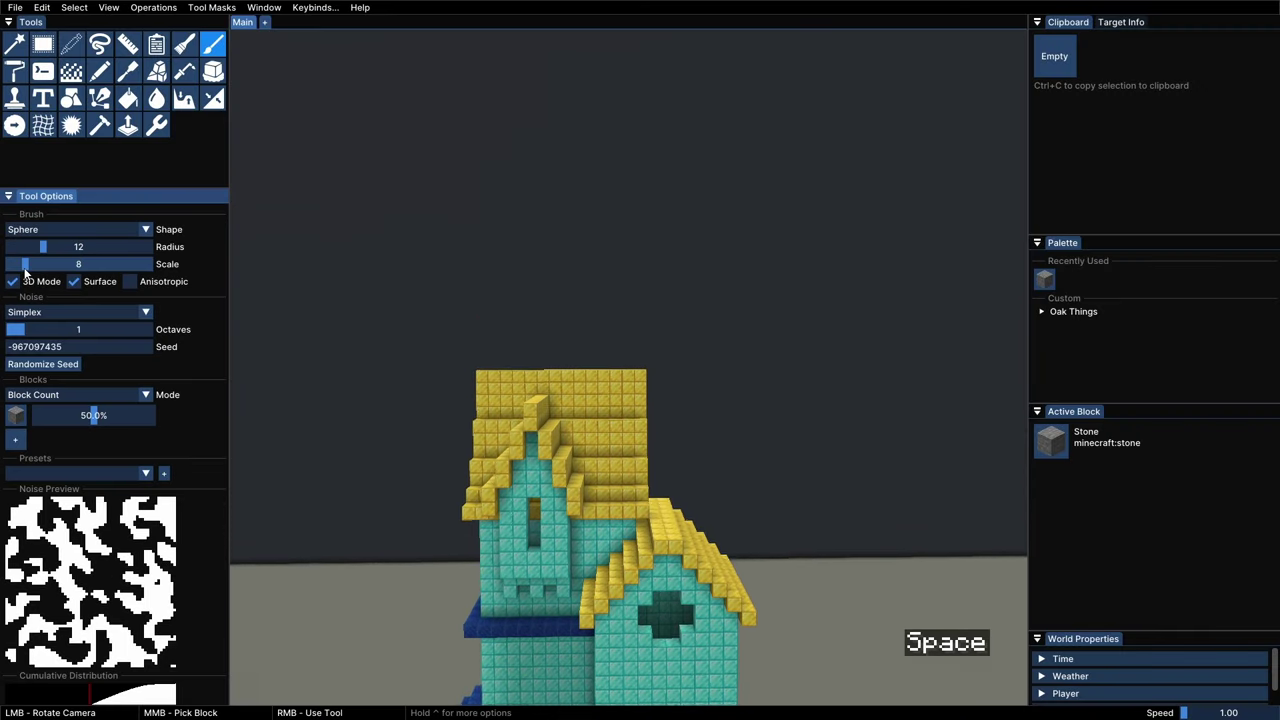
left_click_drag(26, 268, 77, 289)
left_click(583, 294)
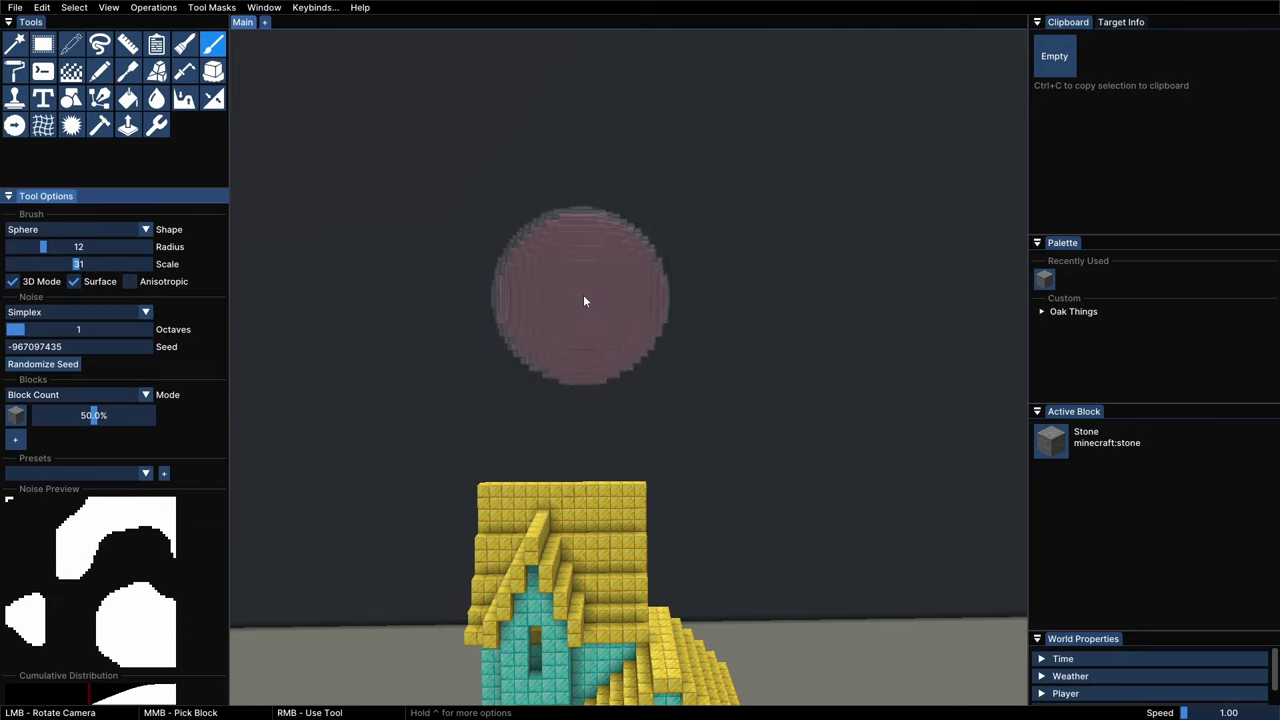
Paint trial stone patches of Simplex noise on the dark wall above the house and undo them
mouse_move(460, 255)
right_mouse_down()
mouse_move(414, 280)
mouse_move(696, 284)
mouse_move(728, 180)
mouse_move(620, 120)
right_mouse_up()
right_click_drag(476, 193, 386, 343)
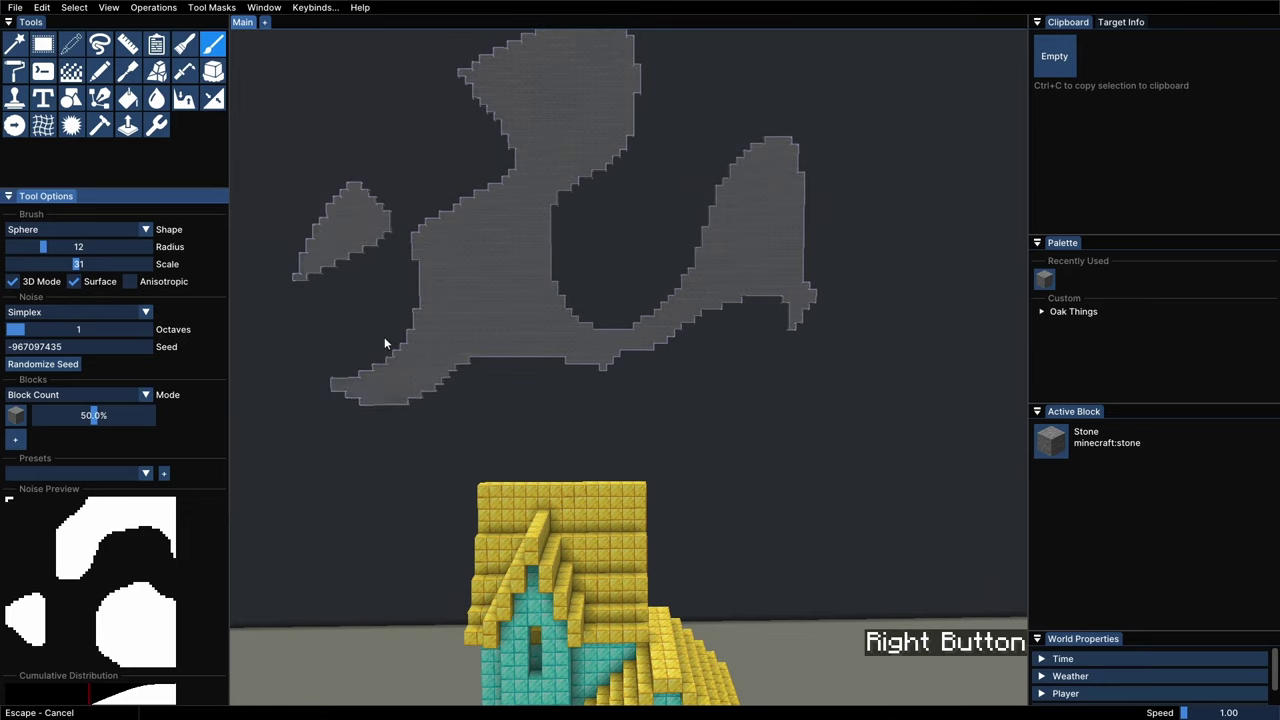
key("ctrl+z")
Switch the noise type to Voronoi Edges and try painting it on the dark wall with scale 12
left_click(79, 312)
left_click(55, 347)
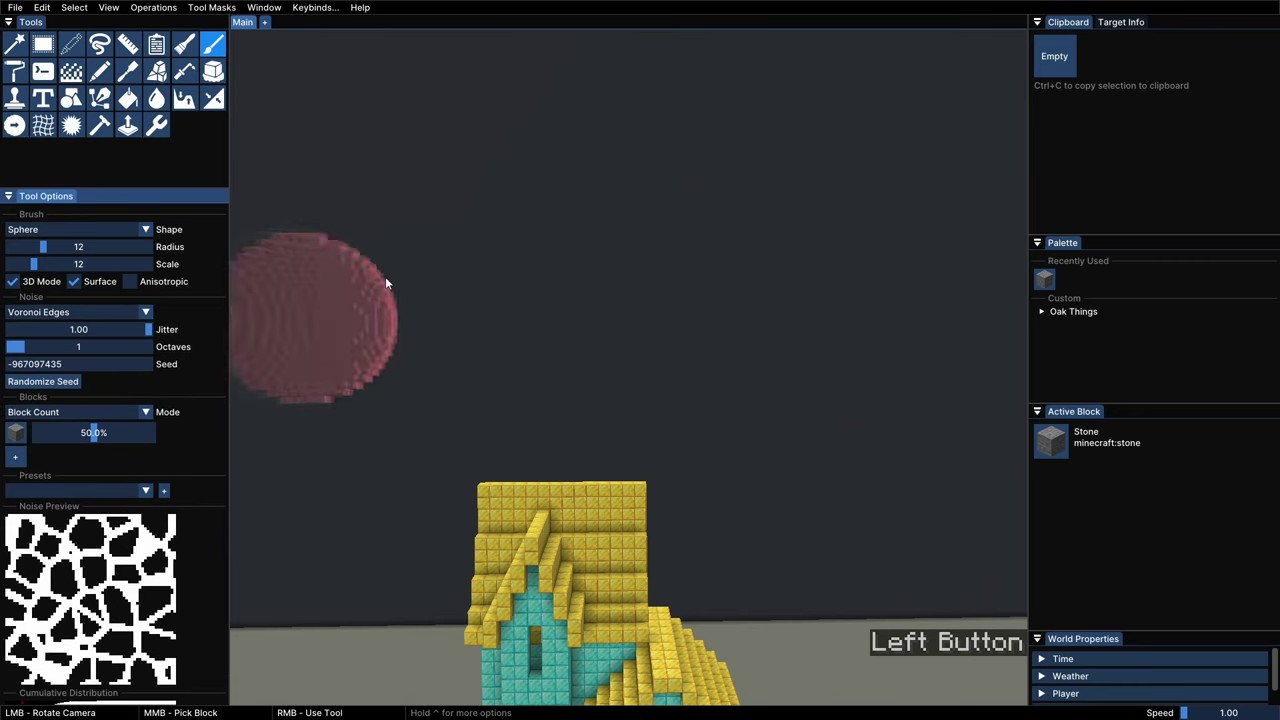
mouse_move(385, 276)
right_mouse_down()
mouse_move(659, 202)
mouse_move(470, 172)
right_mouse_up()
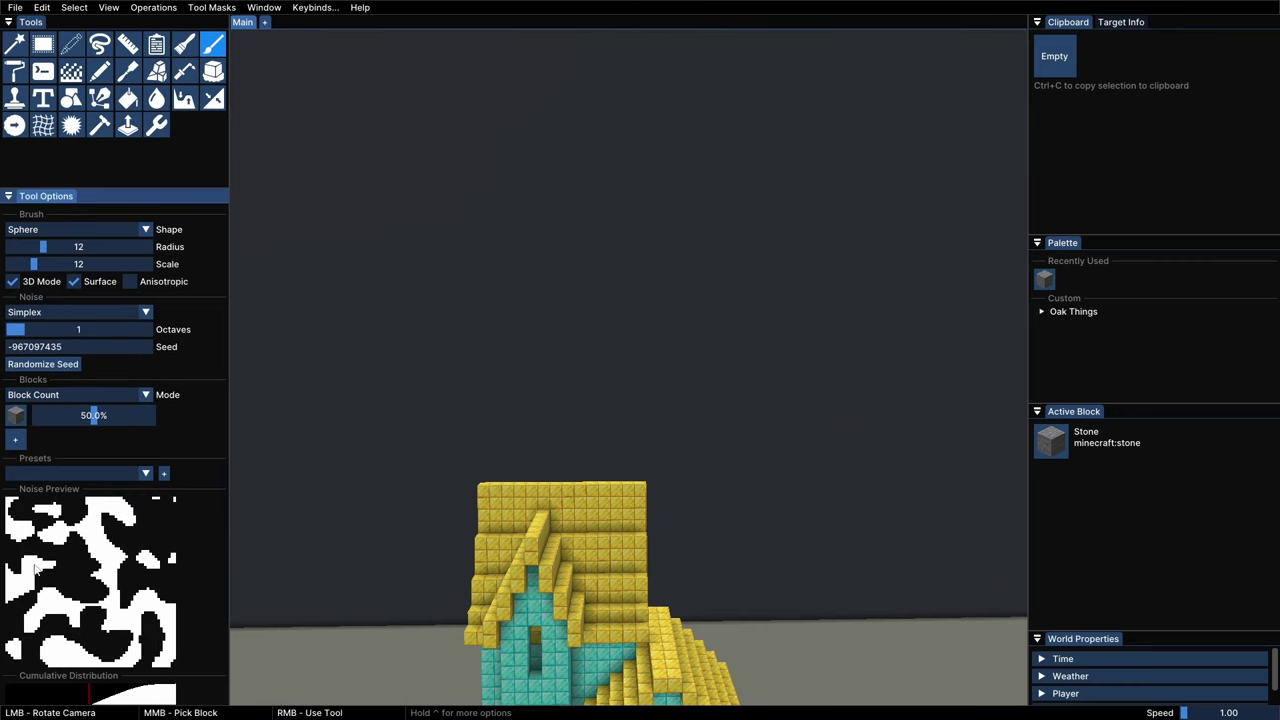
Add the grey stone wall blocks of the textured house to the Noise Painter's block list in equal shares
key("a")
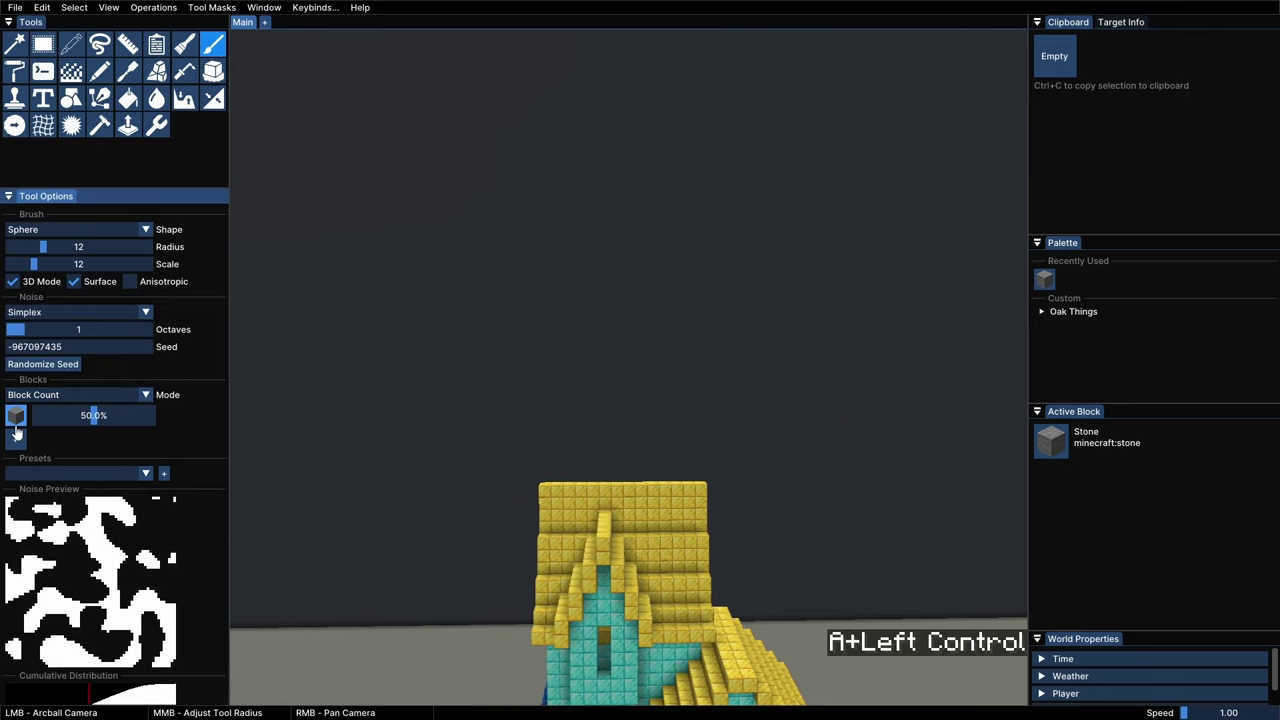
key("ctrl+a")
left_click_drag(347, 391, 430, 476, "ctrl")
scroll(430, 476, "up", 2, "ctrl")
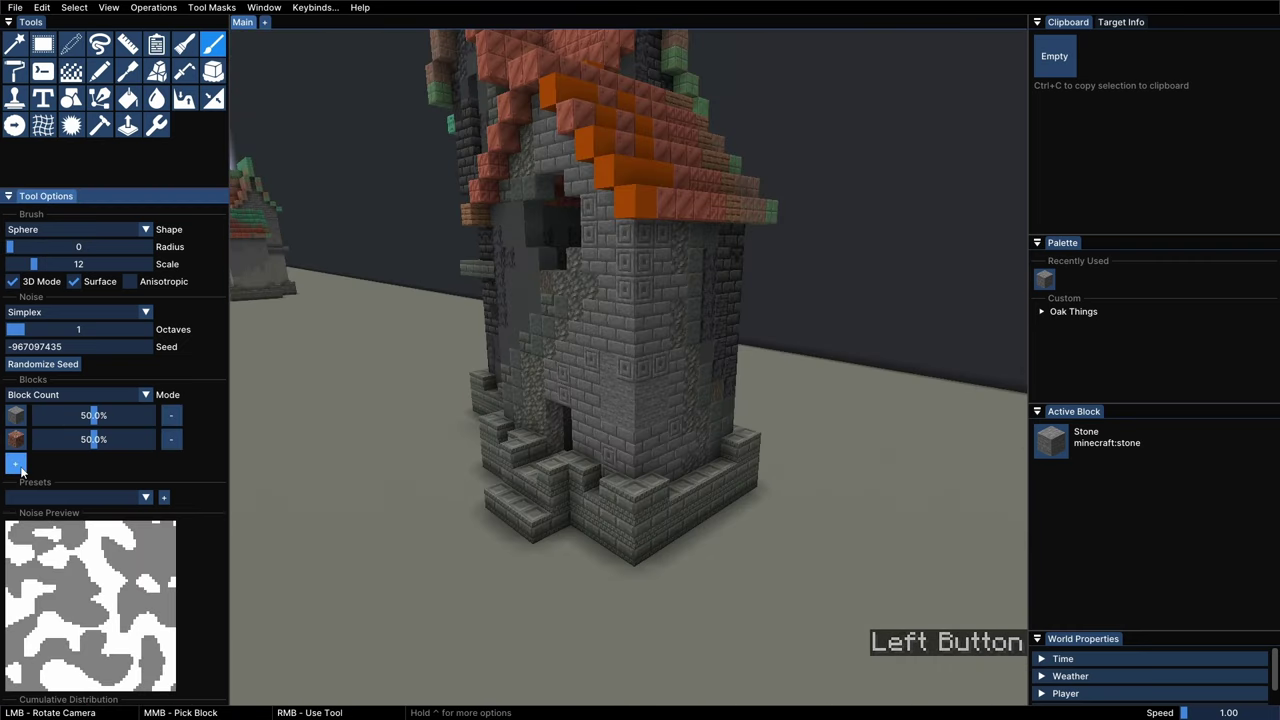
middle_click_drag(238, 444, 30, 497)
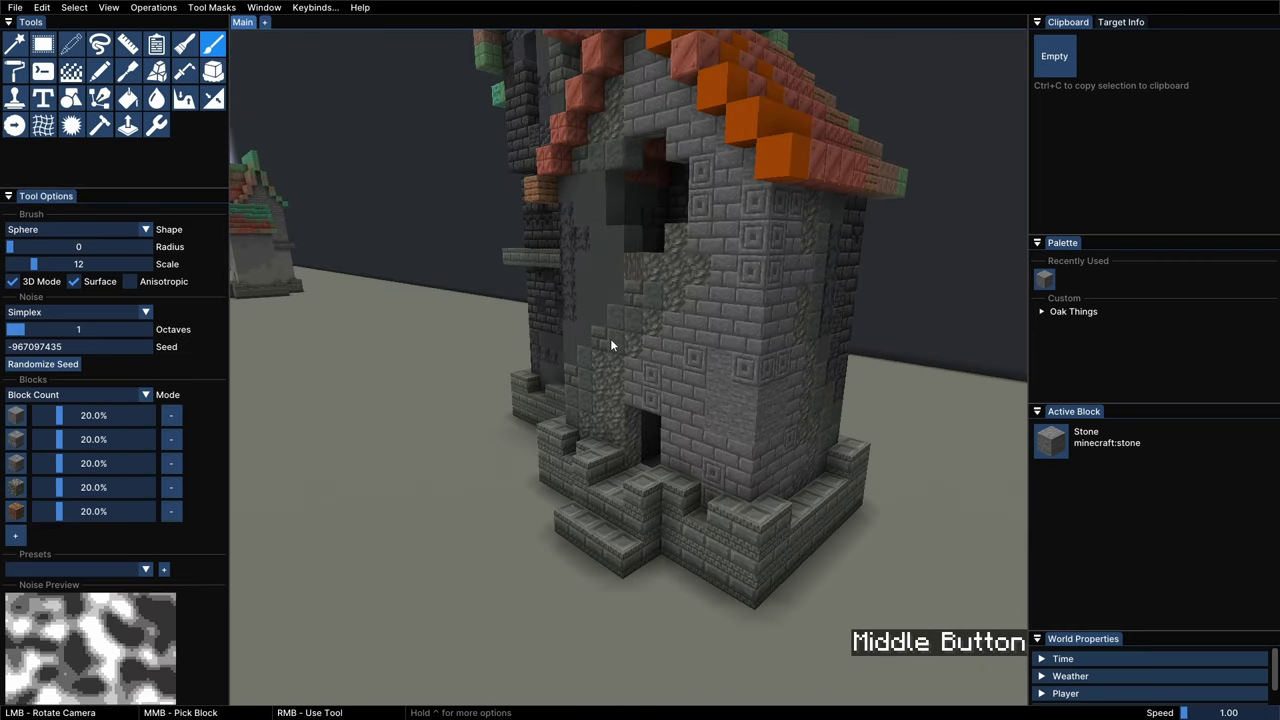
Select all the teal wall blocks of the placeholder house with Magic Select, comparing by block
left_click(565, 444)
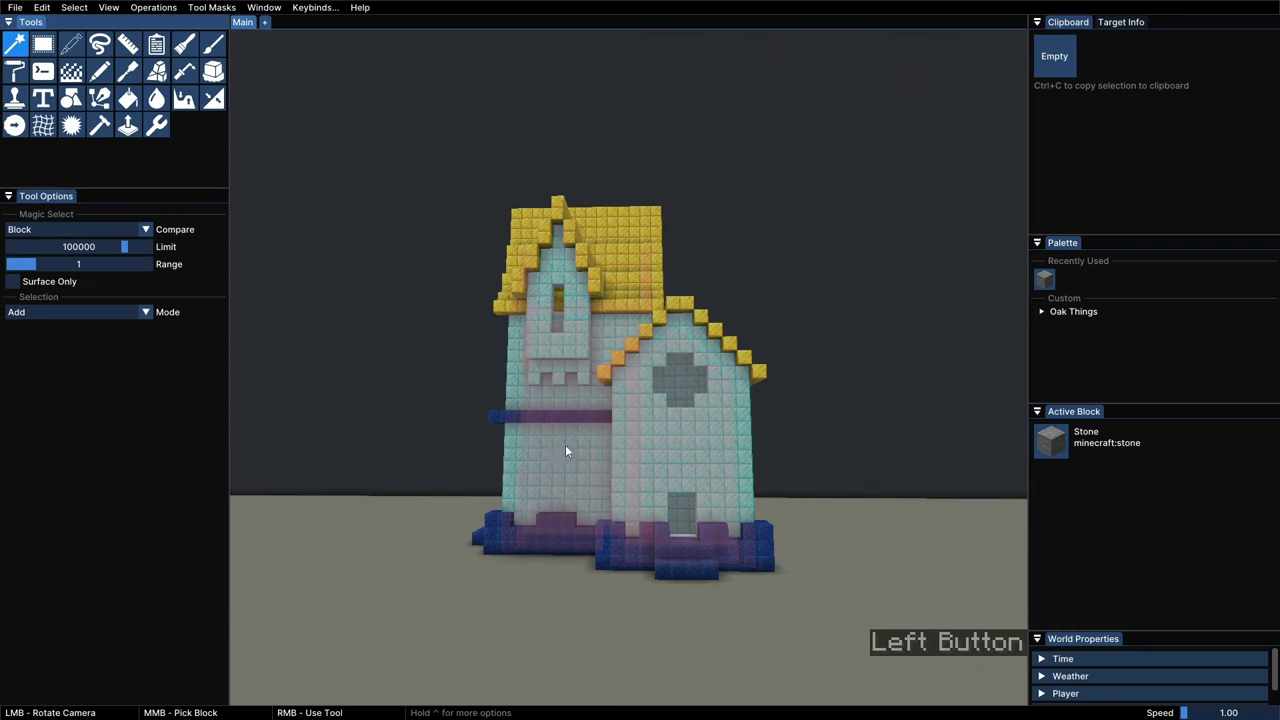
right_click(568, 462)
key("ctrl+t")
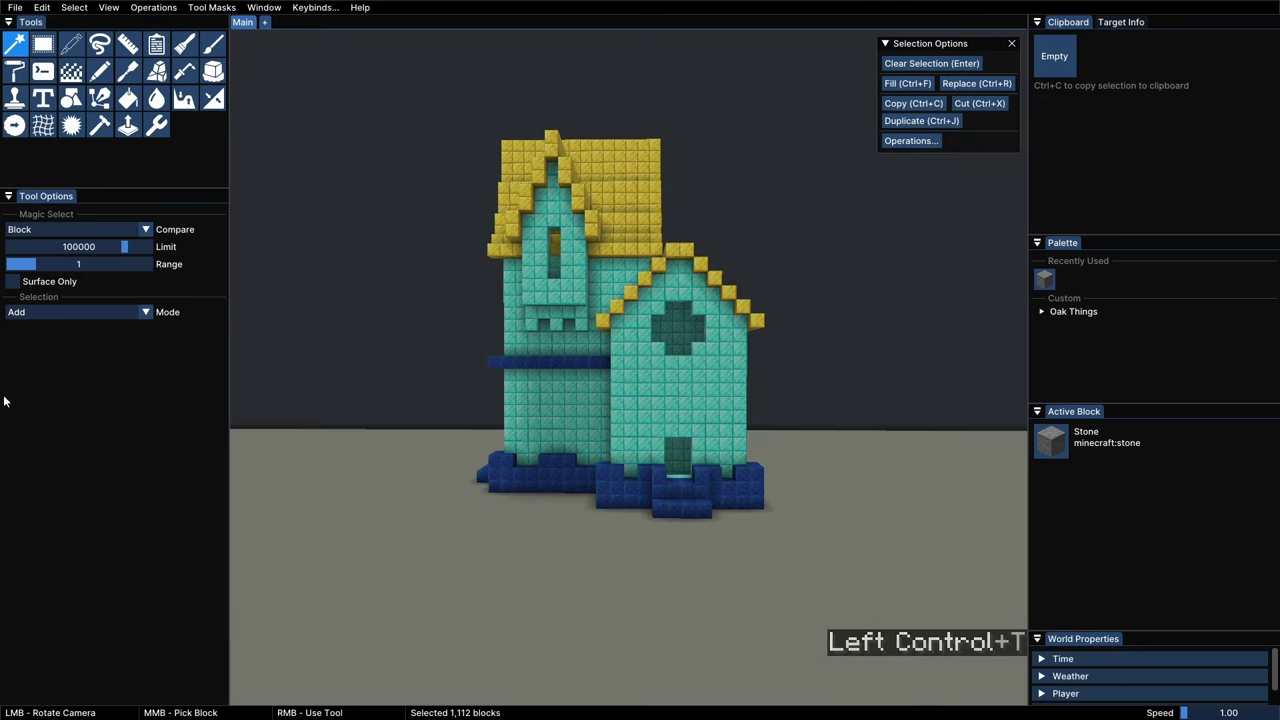
Paint the selected walls with eight-block Simplex noise at scale 12 using a radius 15 sphere brush, and undo it
left_click(213, 44)
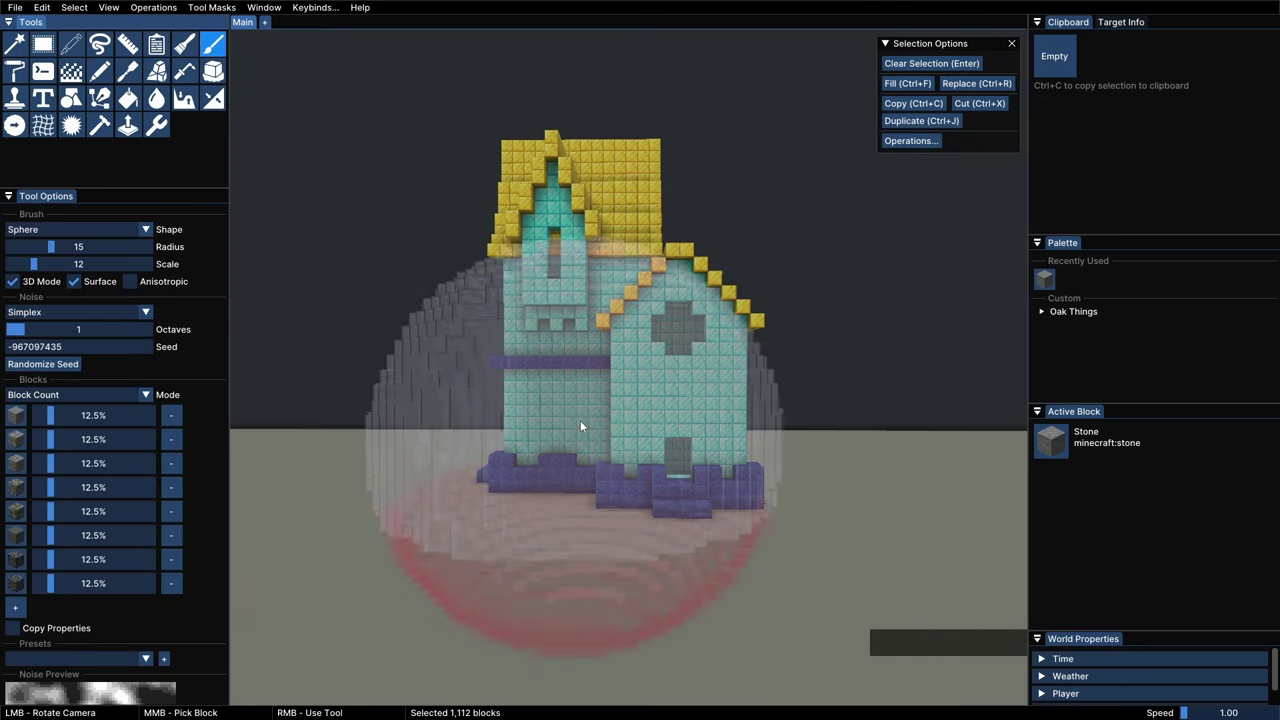
right_click(638, 380)
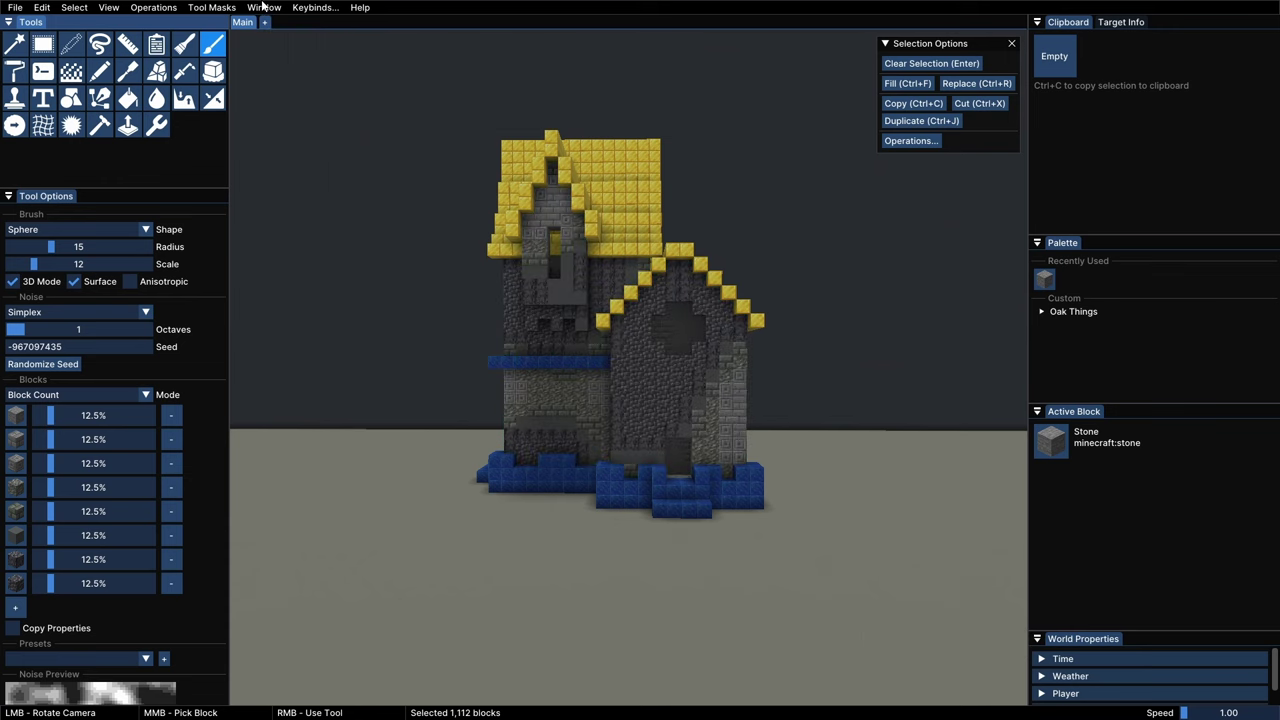
key("s")
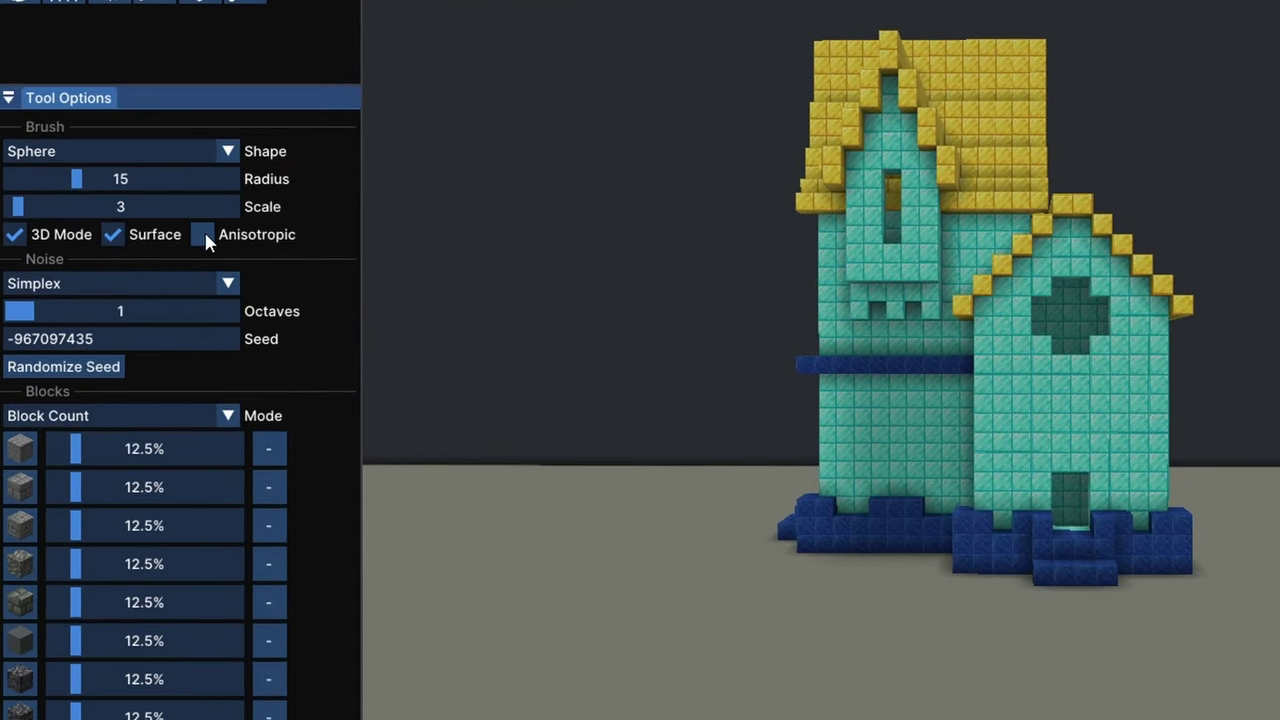
Enable anisotropic noise scaling for the brush and set Scale X to 3, Scale Y to 25 and Scale Z to 3
left_click(204, 232)
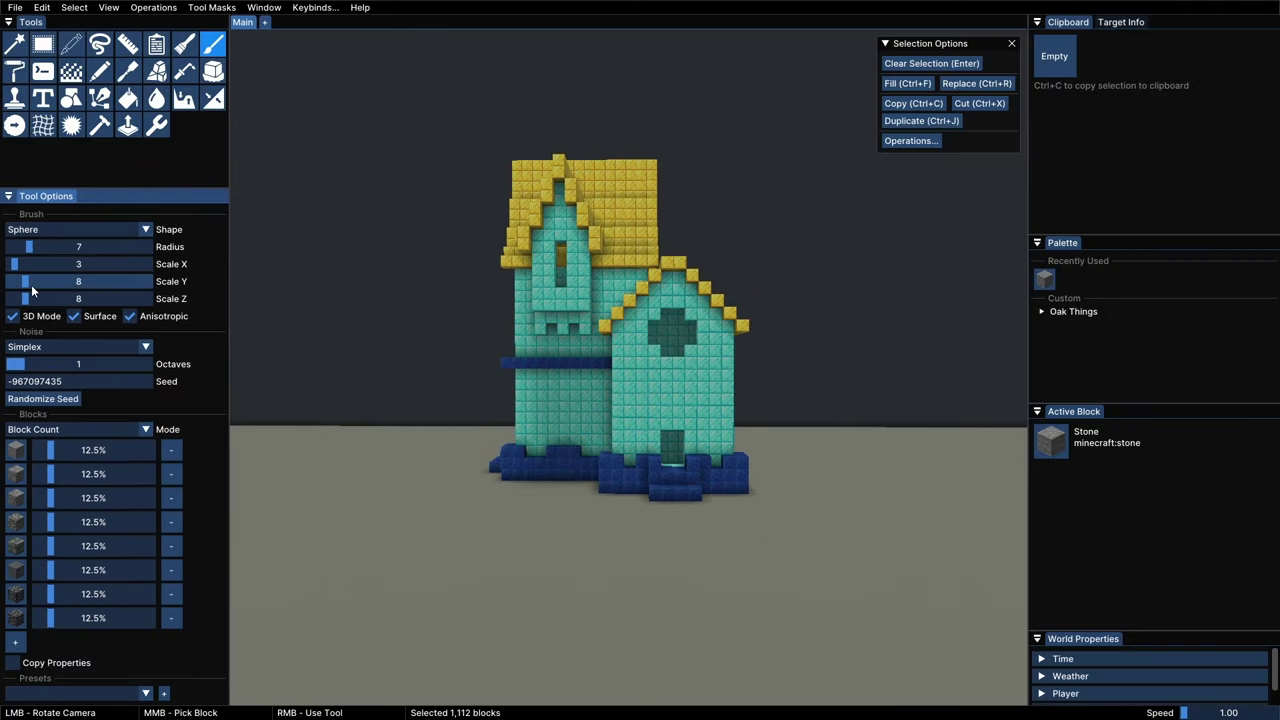
scroll(167, 597, "down", 3)
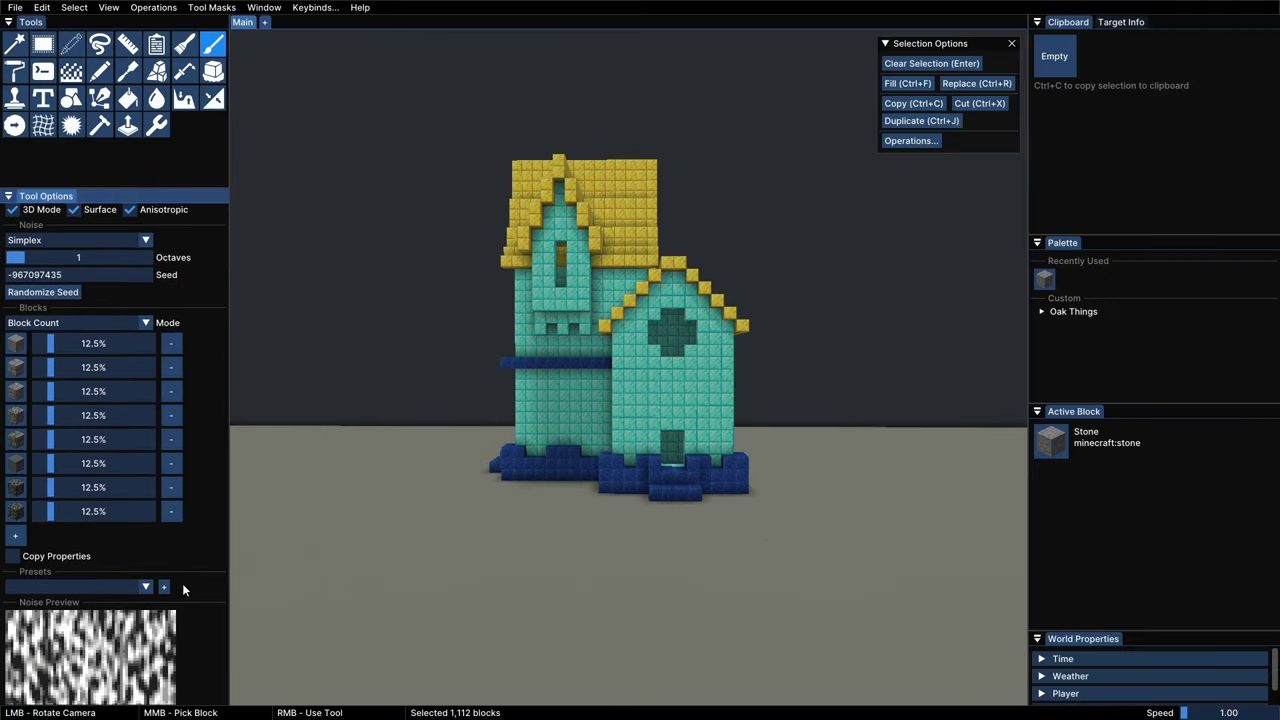
scroll(184, 600, "down", 2)
scroll(94, 358, "up", 5)
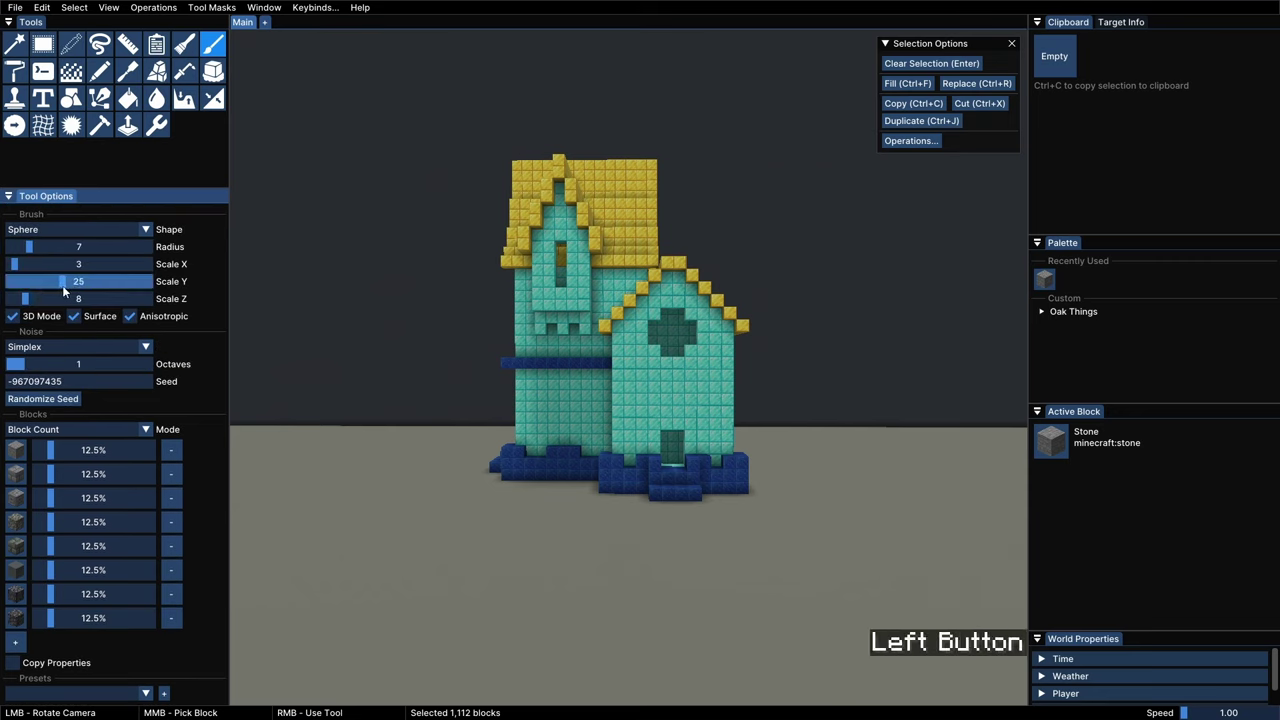
scroll(154, 476, "down", 5)
scroll(56, 295, "up", 5)
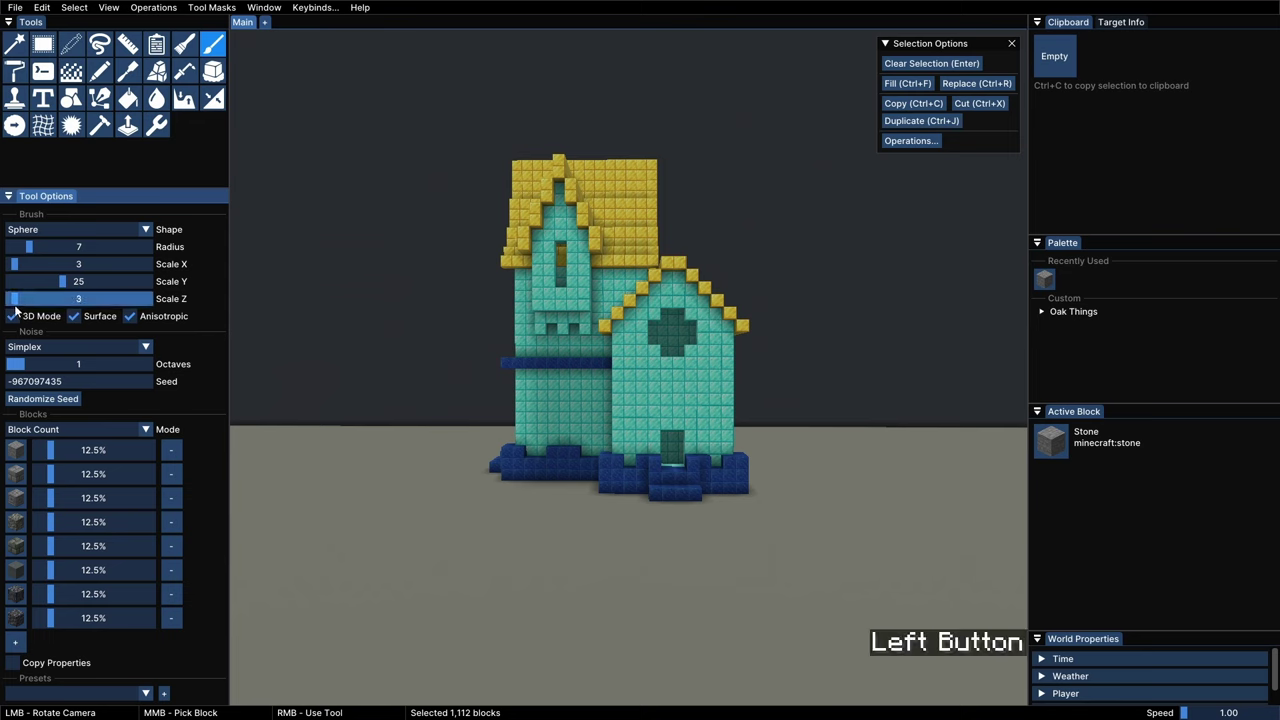
scroll(109, 529, "down", 5)
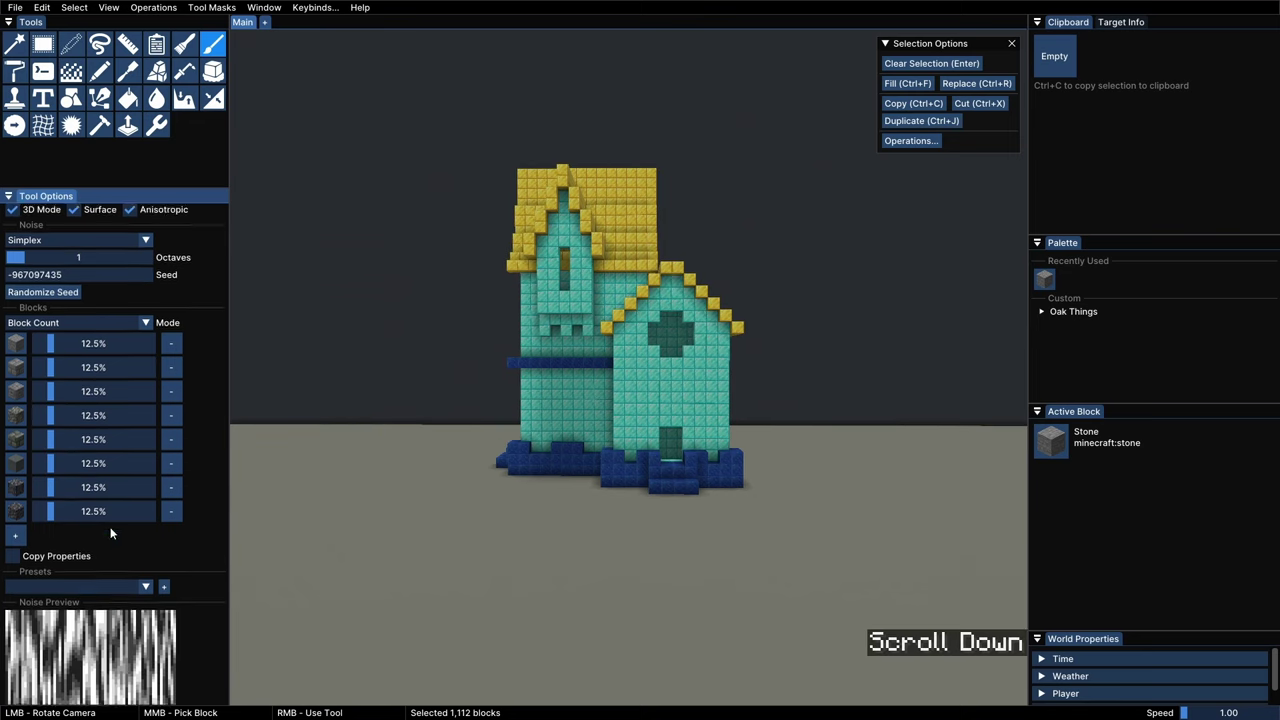
Paint the selected walls with vertically stretched Simplex noise using the radius 7 brush, and undo it
right_click(640, 443)
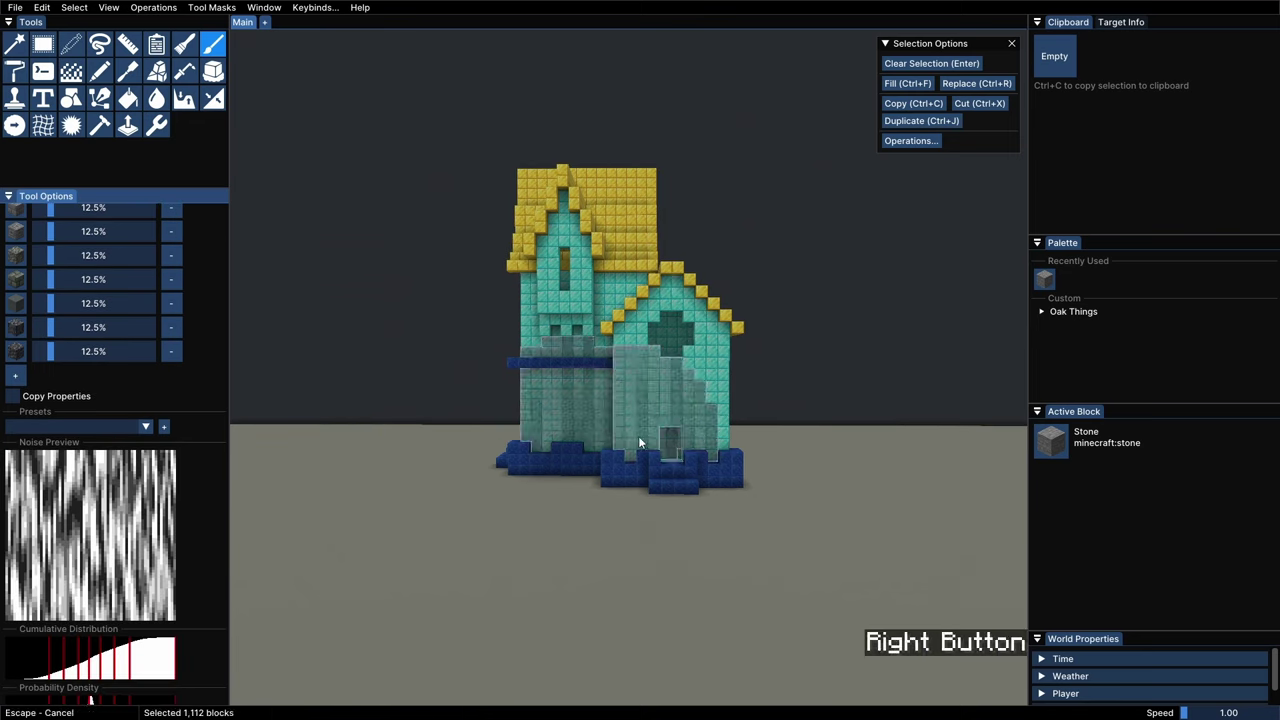
mouse_move(571, 224)
right_mouse_down()
mouse_move(632, 426)
mouse_move(457, 347)
right_mouse_up()
right_click(276, 216)
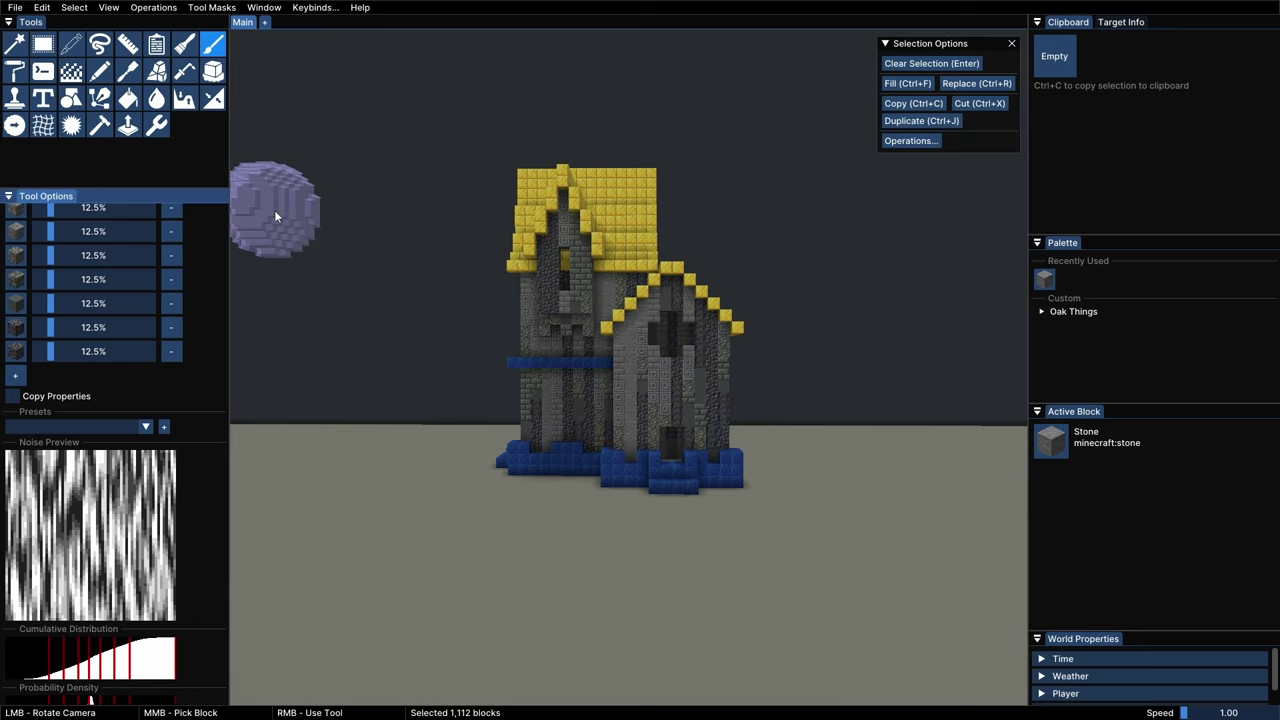
right_click(276, 216)
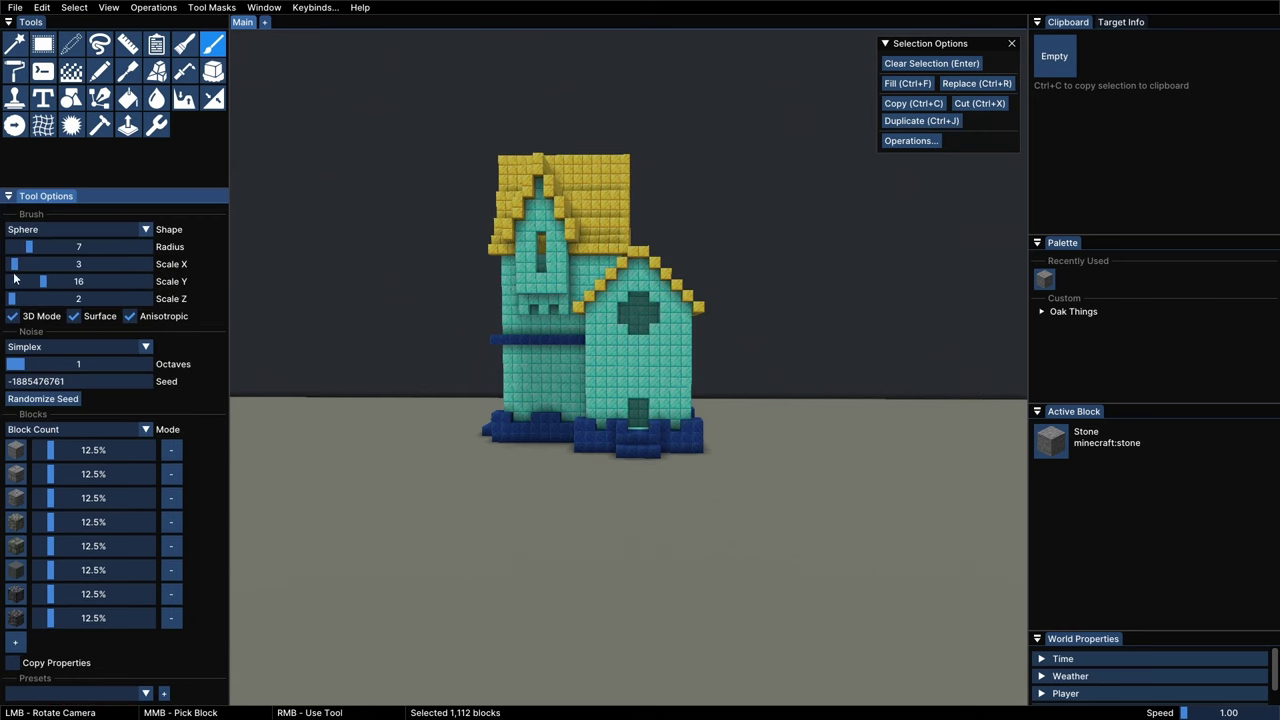
Flatten the noise into horizontal bands by setting Scale X to 10, Scale Y to 3 and Scale Z to 9
left_click_drag(44, 282, 55, 291)
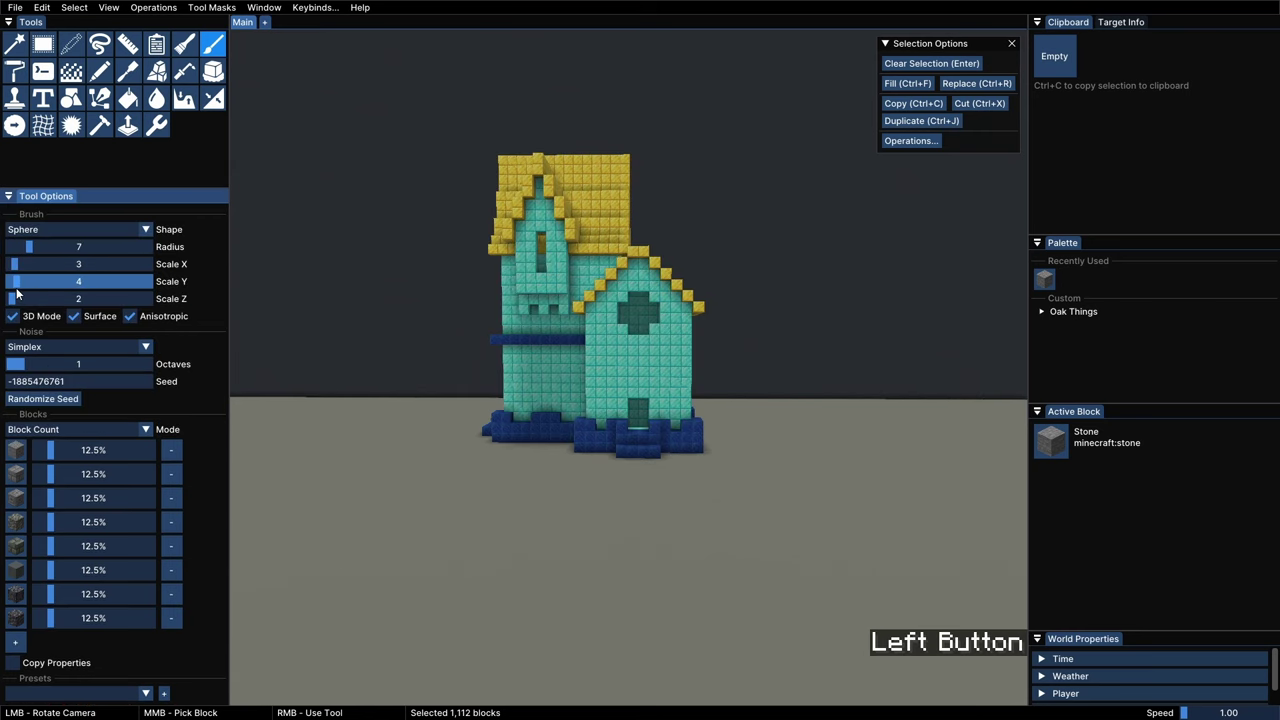
left_click_drag(16, 291, 13, 284)
left_click_drag(14, 264, 27, 271)
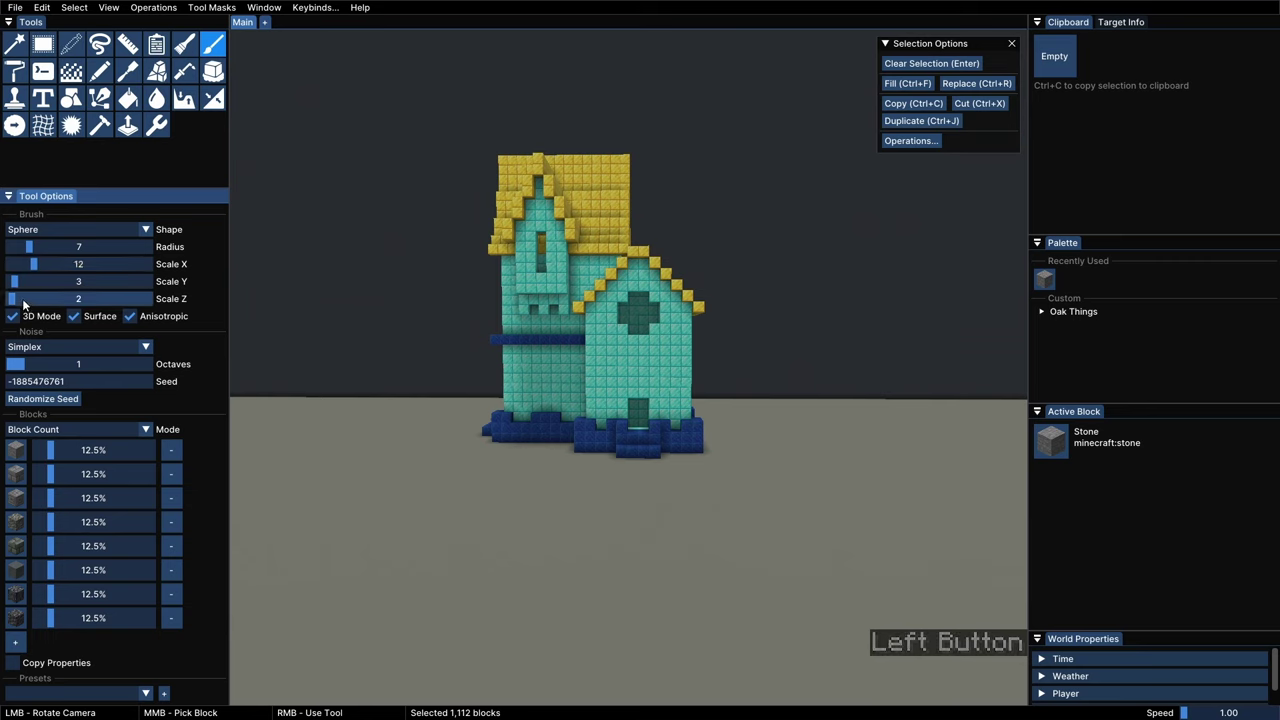
scroll(502, 489, "up", 3)
Paint the selected walls with horizontally stretched Simplex noise and undo it
mouse_move(639, 408)
right_mouse_down()
mouse_move(526, 382)
mouse_move(668, 353)
right_mouse_up()
right_click_drag(518, 253, 460, 277)
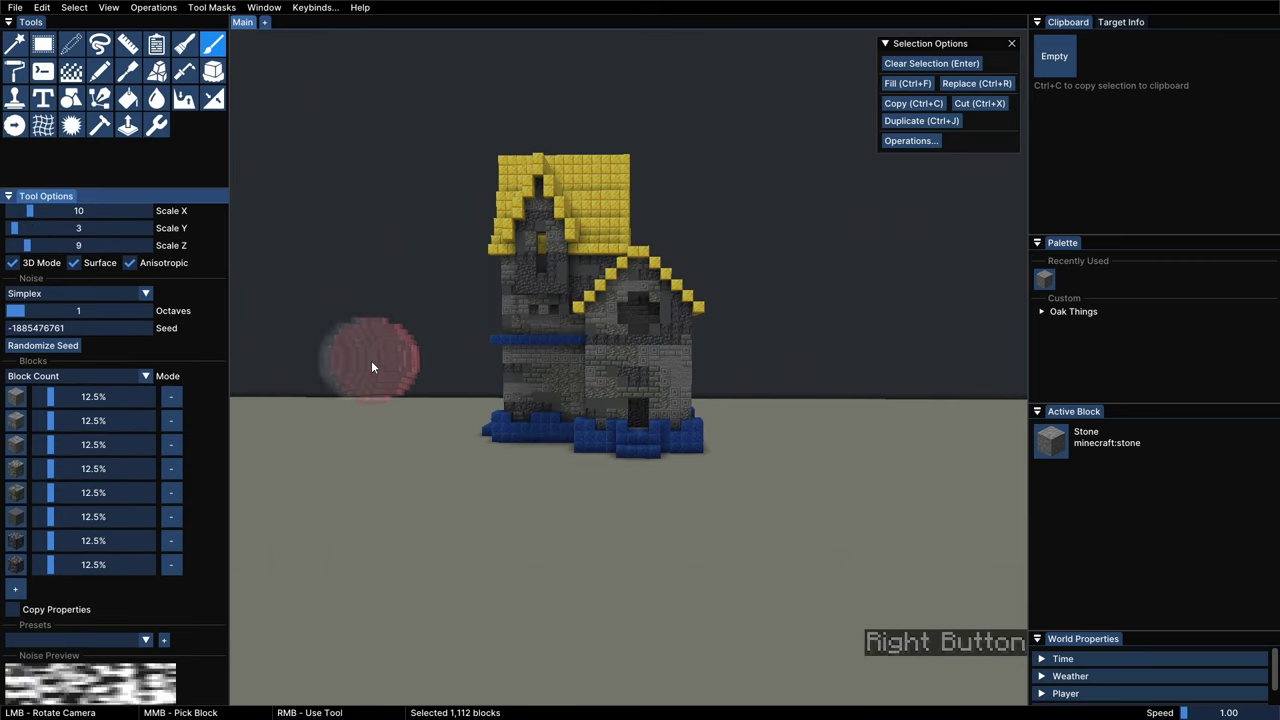
scroll(372, 362, "up", 1)
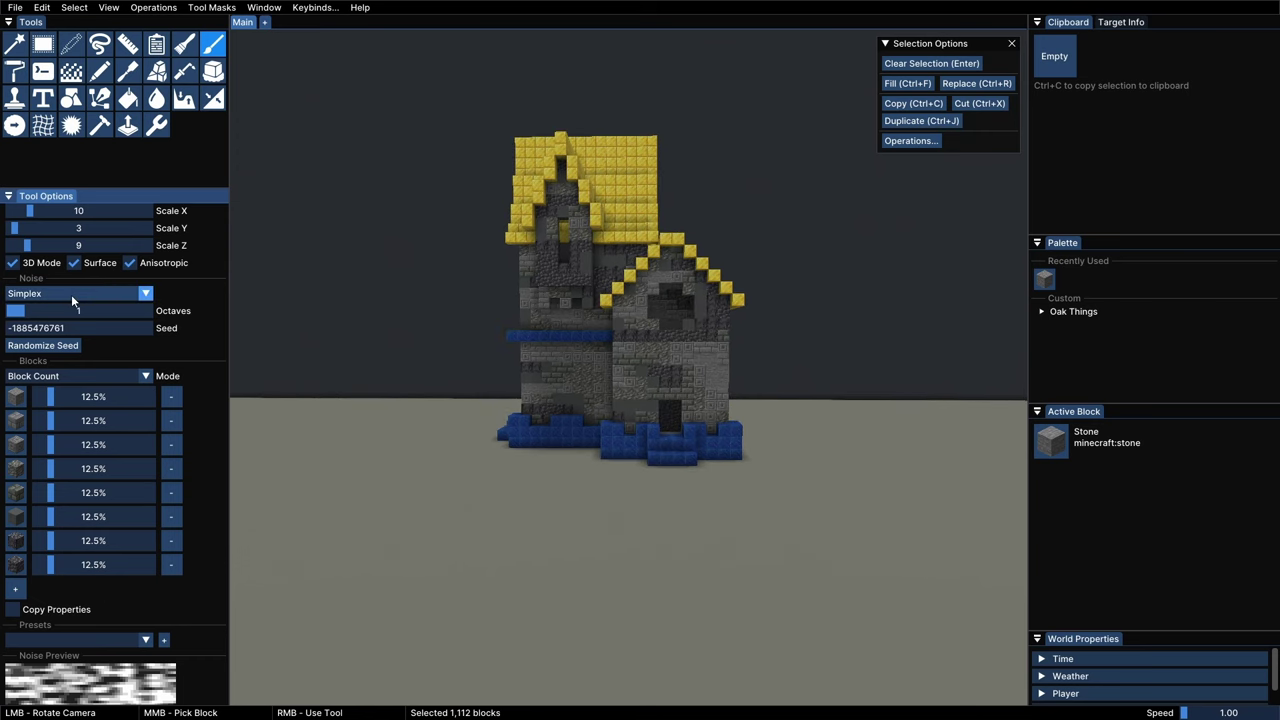
key("ctrl+z")
Paint the selected walls with Voronoi Edges noise at scale X 12, Y 3, Z 13, and repaint them with a randomized seed
left_click(71, 294)
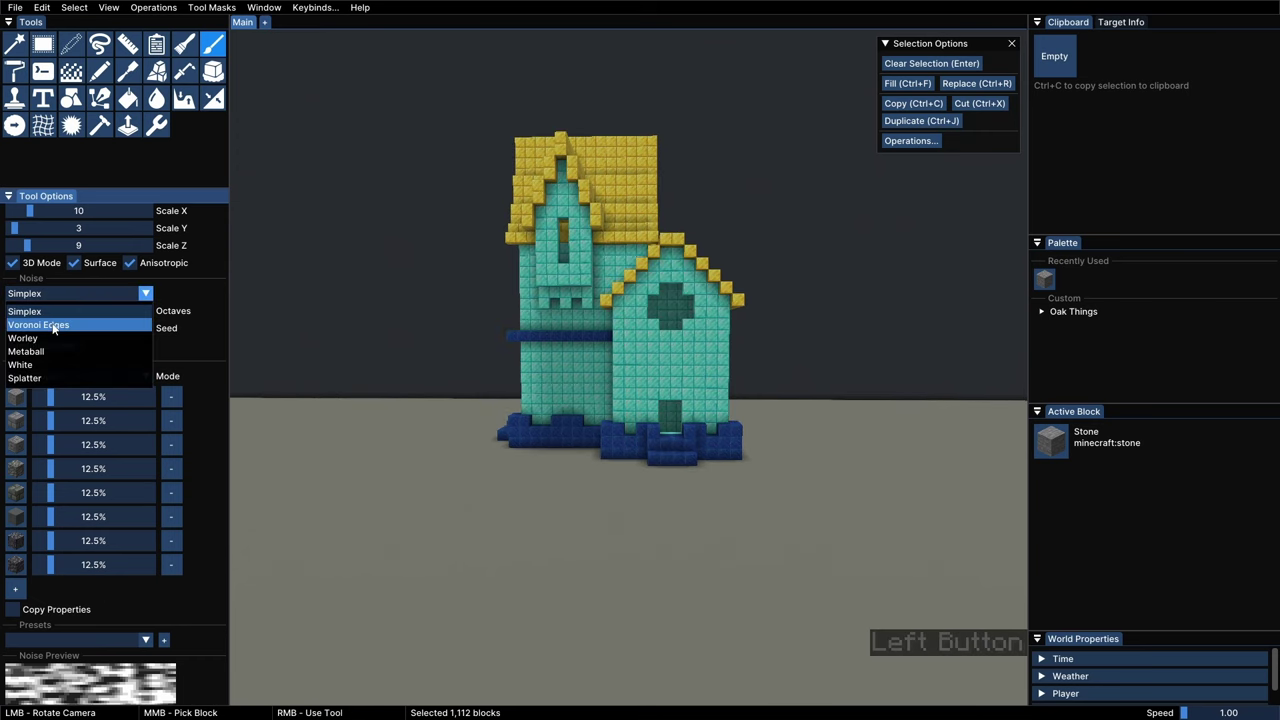
left_click(53, 328)
mouse_move(575, 395)
right_mouse_down()
mouse_move(623, 408)
mouse_move(666, 338)
mouse_move(548, 248)
right_mouse_up()
right_click_drag(549, 330, 540, 334)
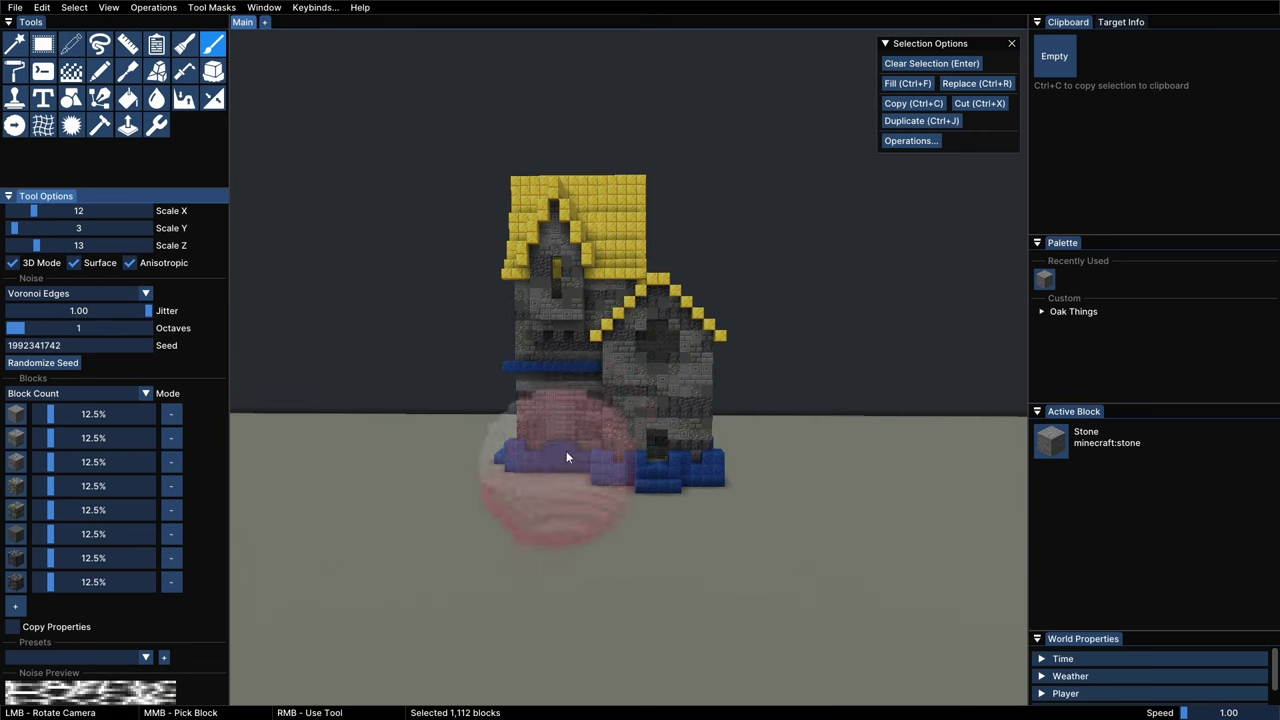
mouse_move(566, 451)
right_mouse_down()
mouse_move(669, 335)
mouse_move(570, 335)
right_mouse_up()
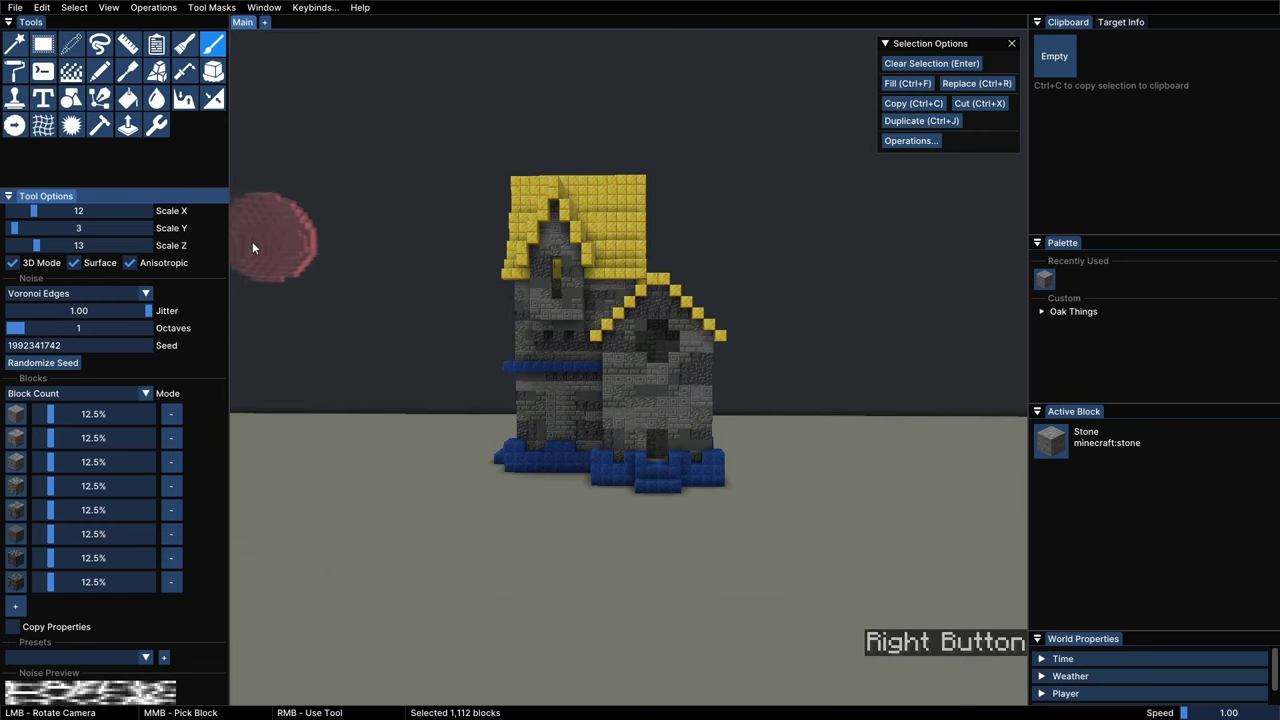
left_click(43, 363)
right_click_drag(610, 426, 660, 362)
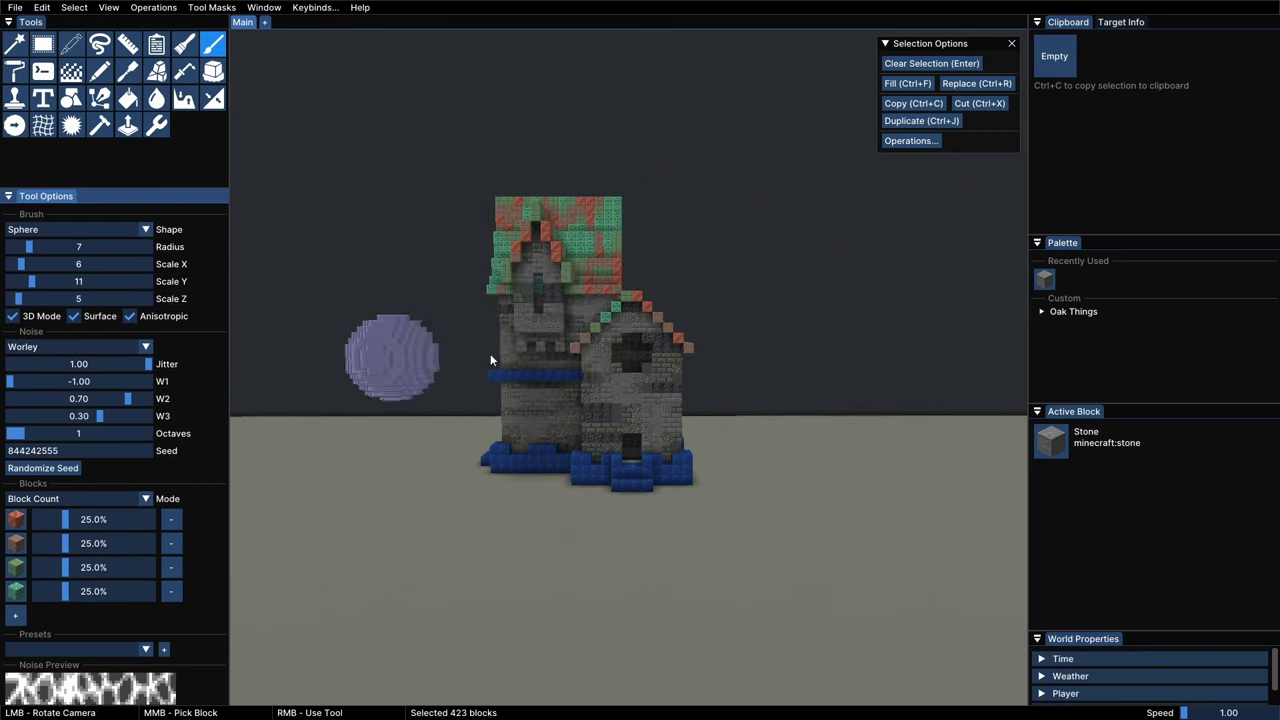
Undo the roof's noise paint and repaint the roof with four copper blocks in Worley noise at scale X 6, Y 11, Z 5
key("ctrl+z")
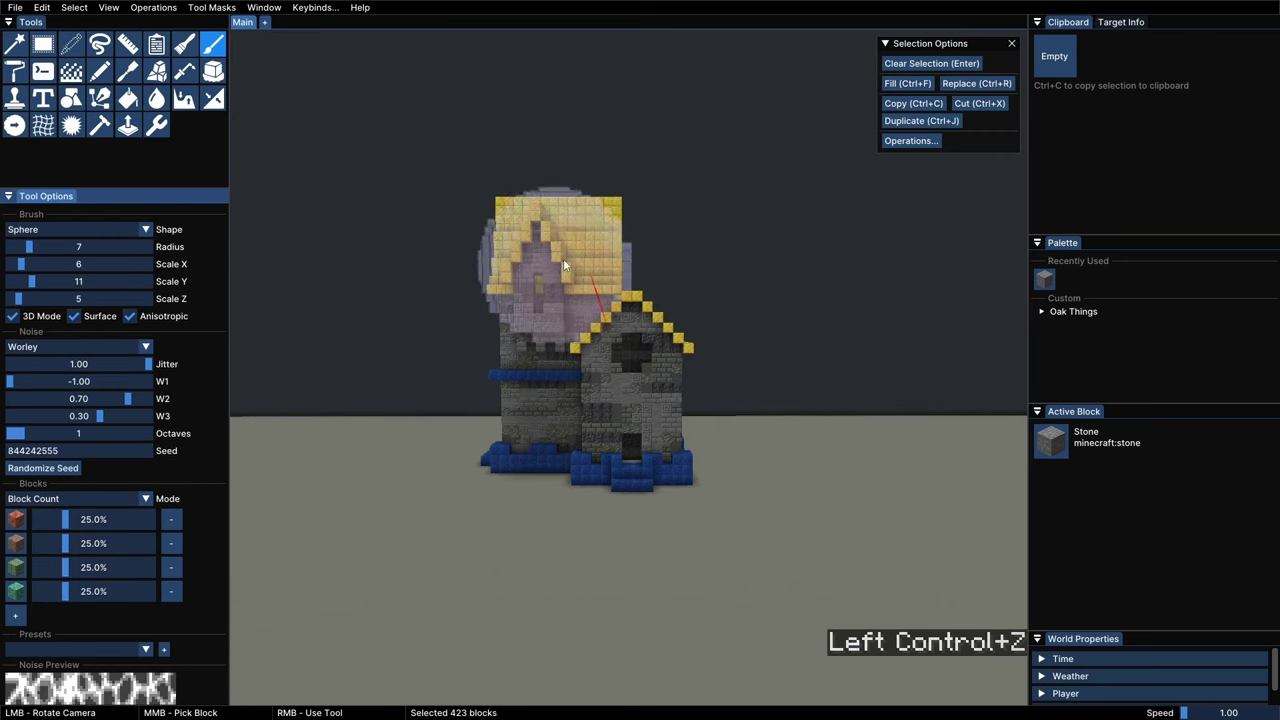
right_click_drag(563, 262, 512, 286)
right_click_drag(562, 351, 515, 215)
key("5")
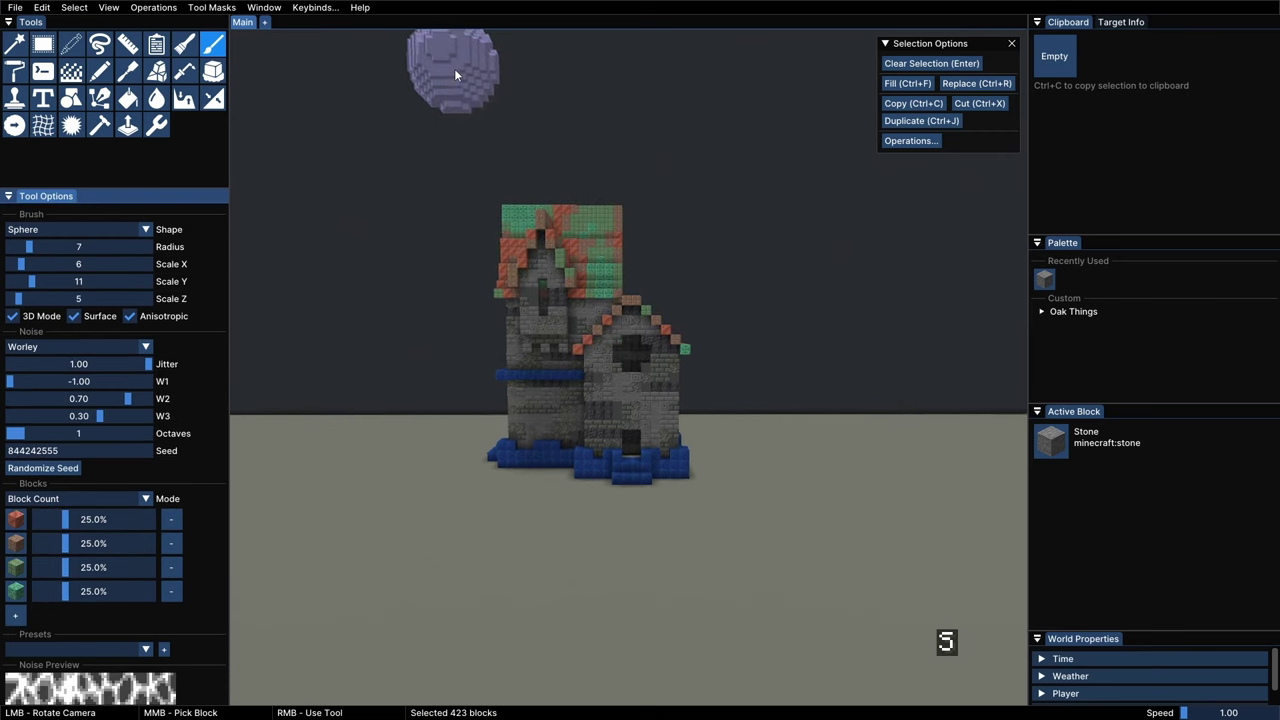
Texture the blue base and ledge of the house with stone blocks matching the walls
key("Shift_R")
key("shift+s+a")
key("ctrl+s")
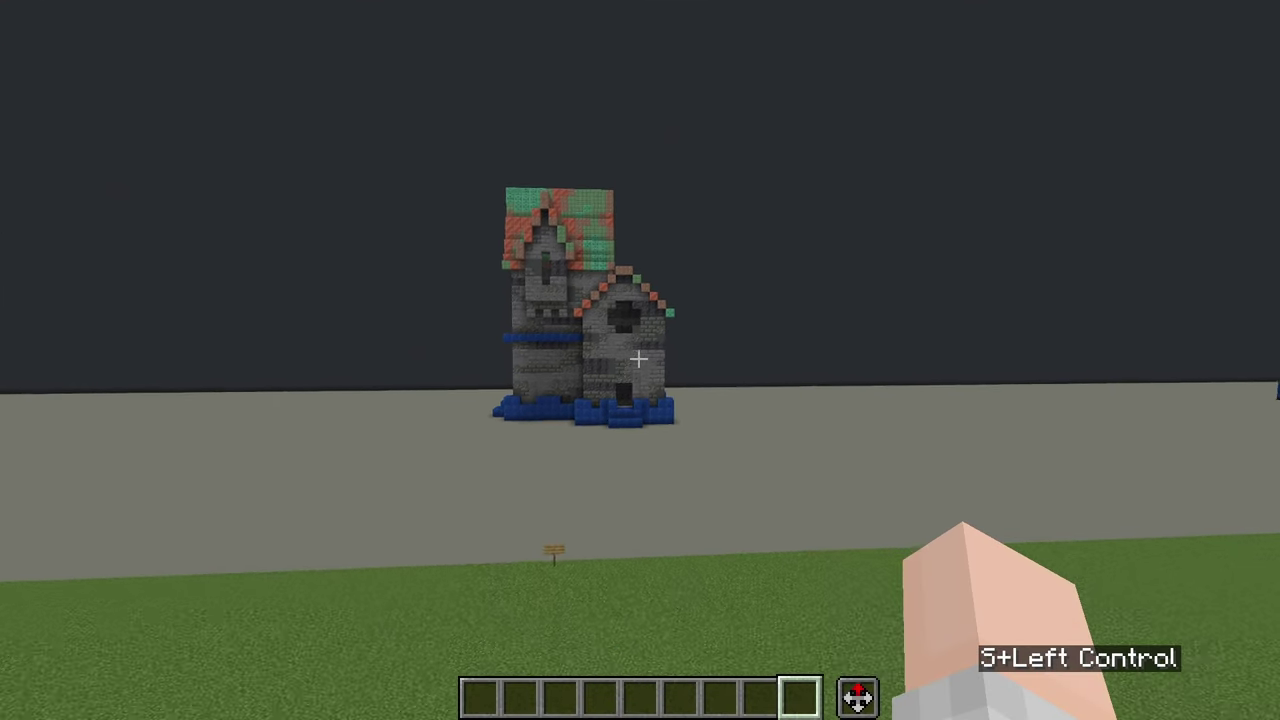
key("w")
key("Shift_R")
scroll(640, 359, "up", 2)
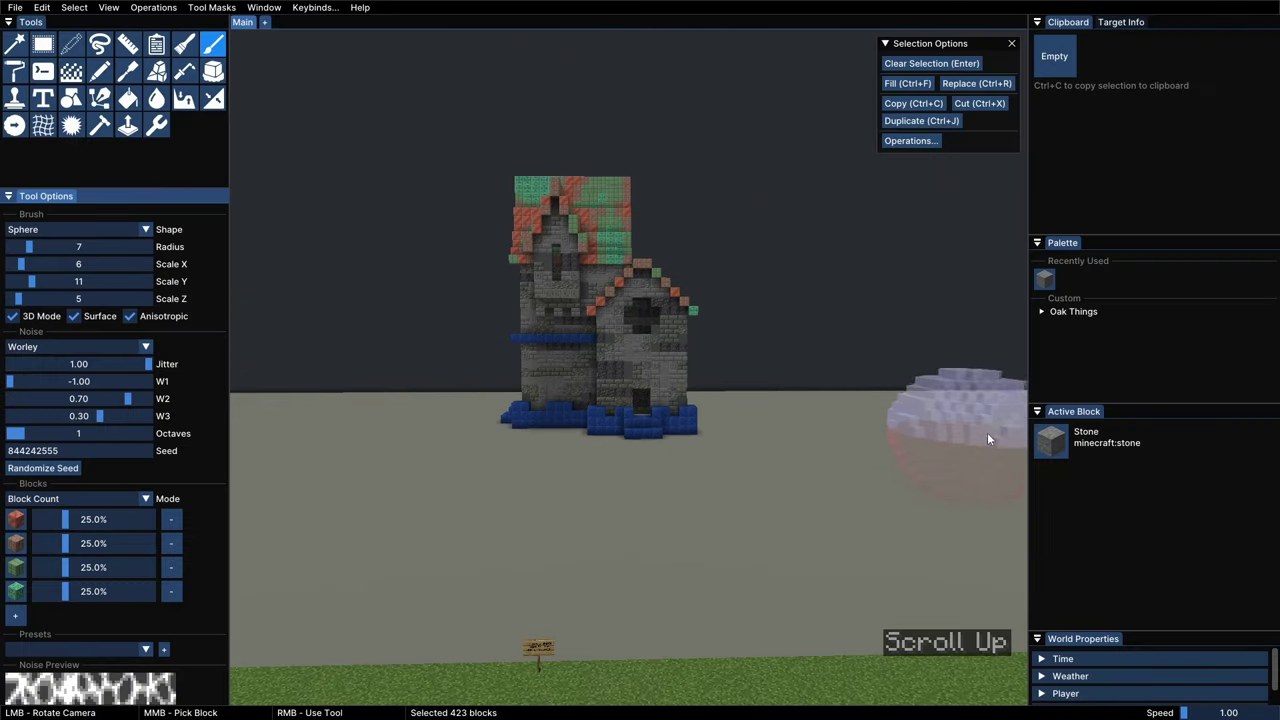
left_click_drag(1050, 448, 537, 340)
Fly back from the noise-painted house and view it beside the neighbouring houses
key("Shift_R")
key("s")
key("space")
key("Shift_L")
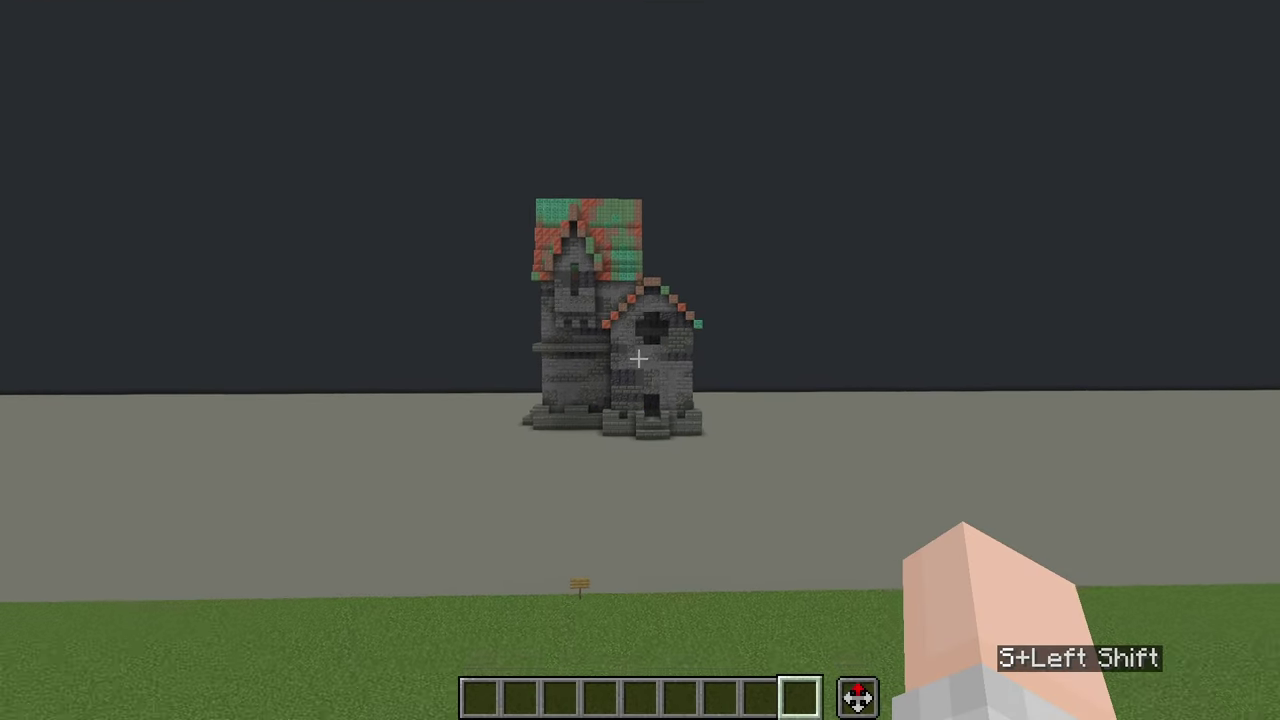
key("ctrl+c")
key("space")
key("shift")
key("ctrl")
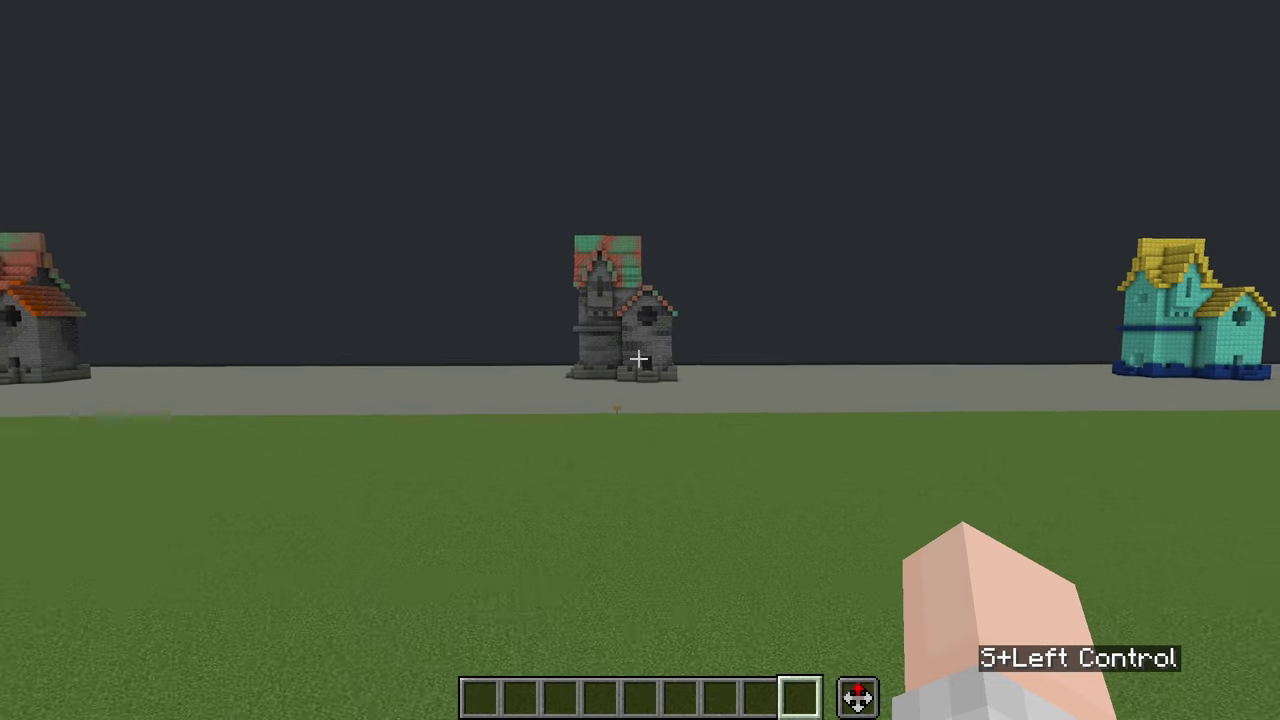
Fly to the next untextured placeholder house and view it from the front
key("w")
key("a")
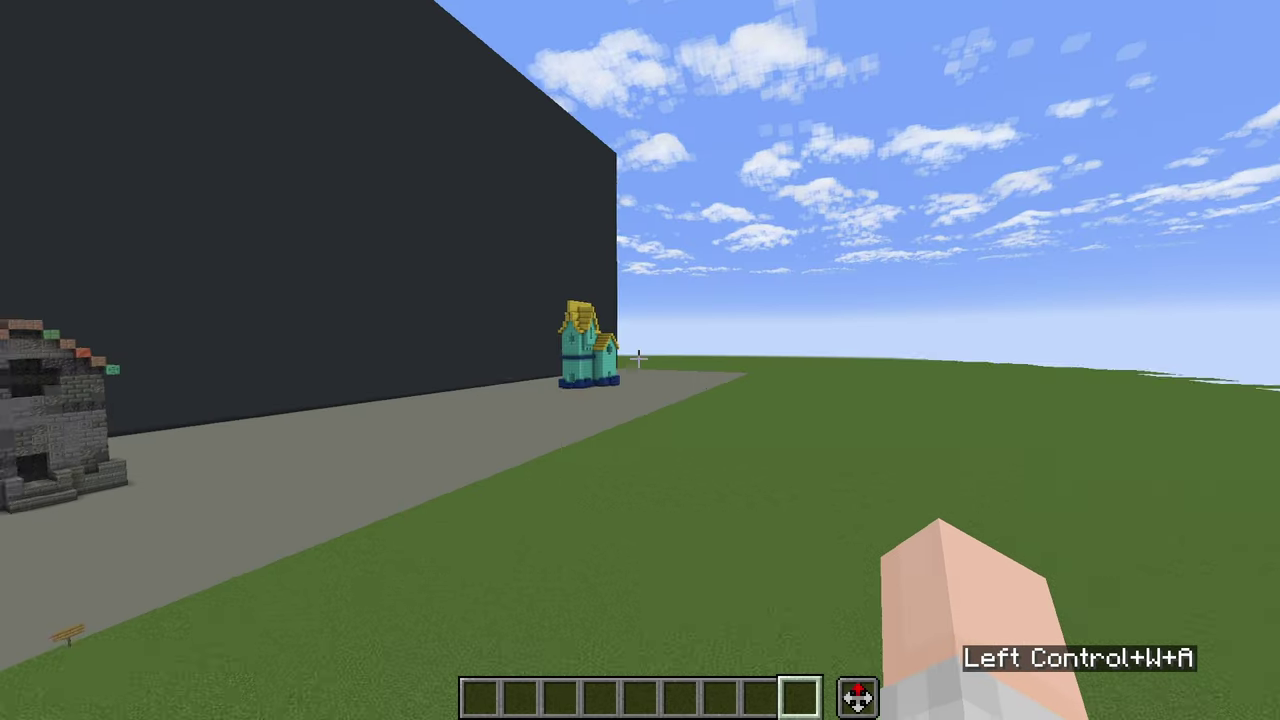
left_click(639, 359, "ctrl")
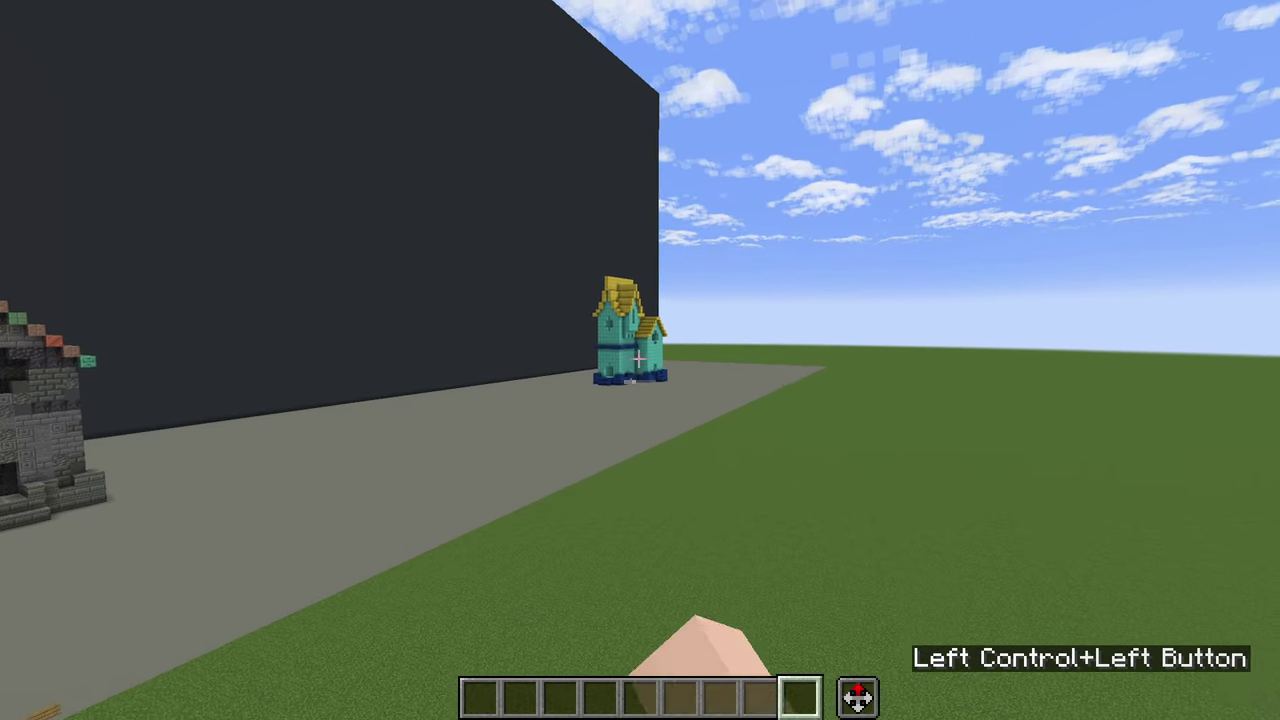
key("w")
key("d")
key("ctrl+w+d")
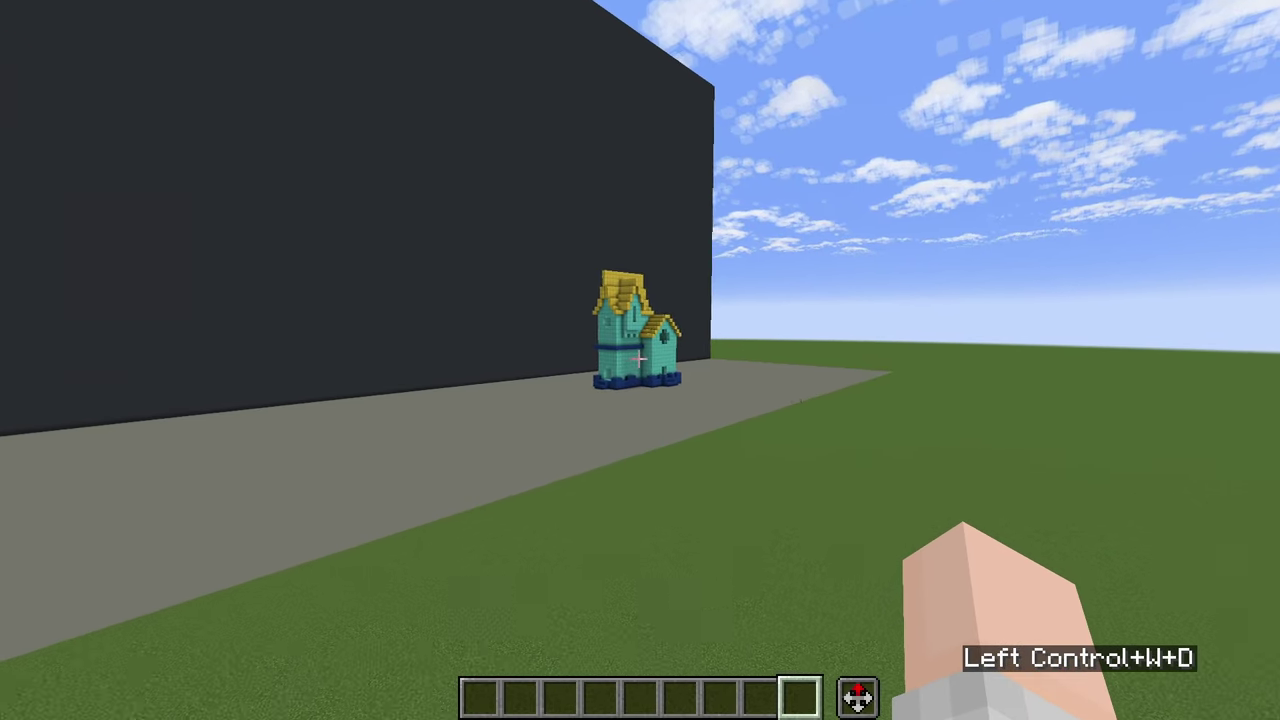
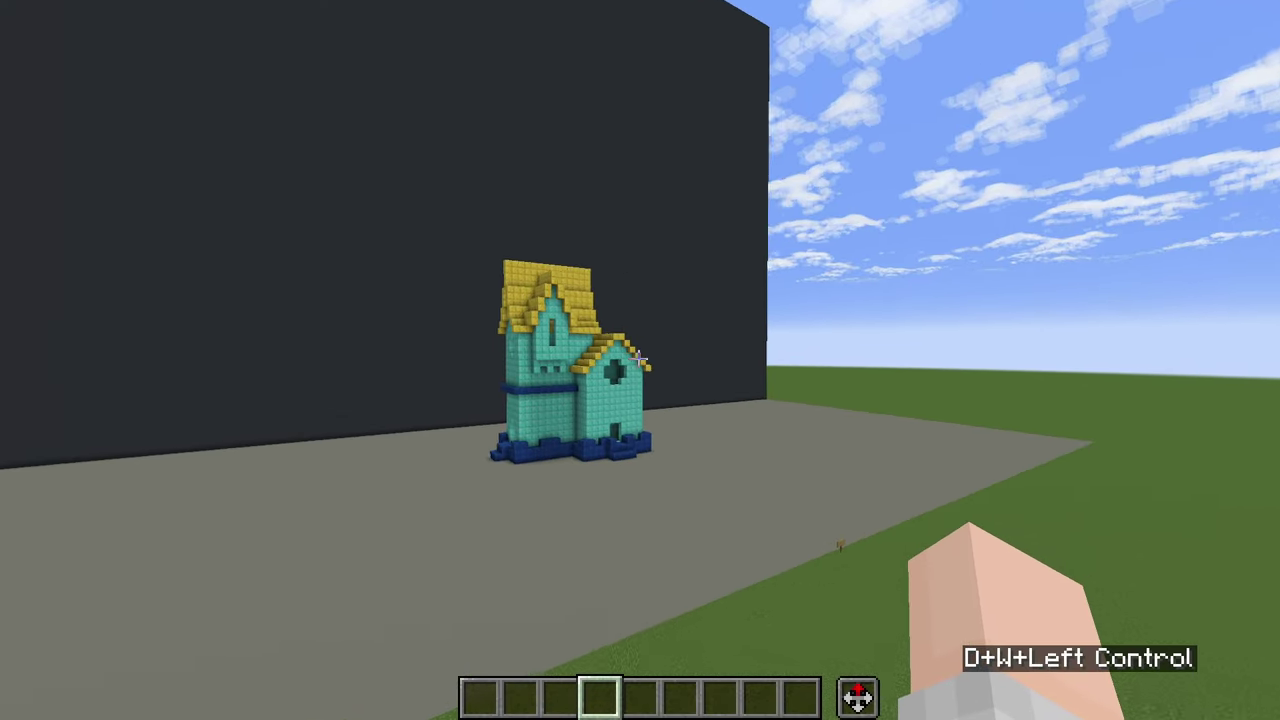
key("shift")
key("w")
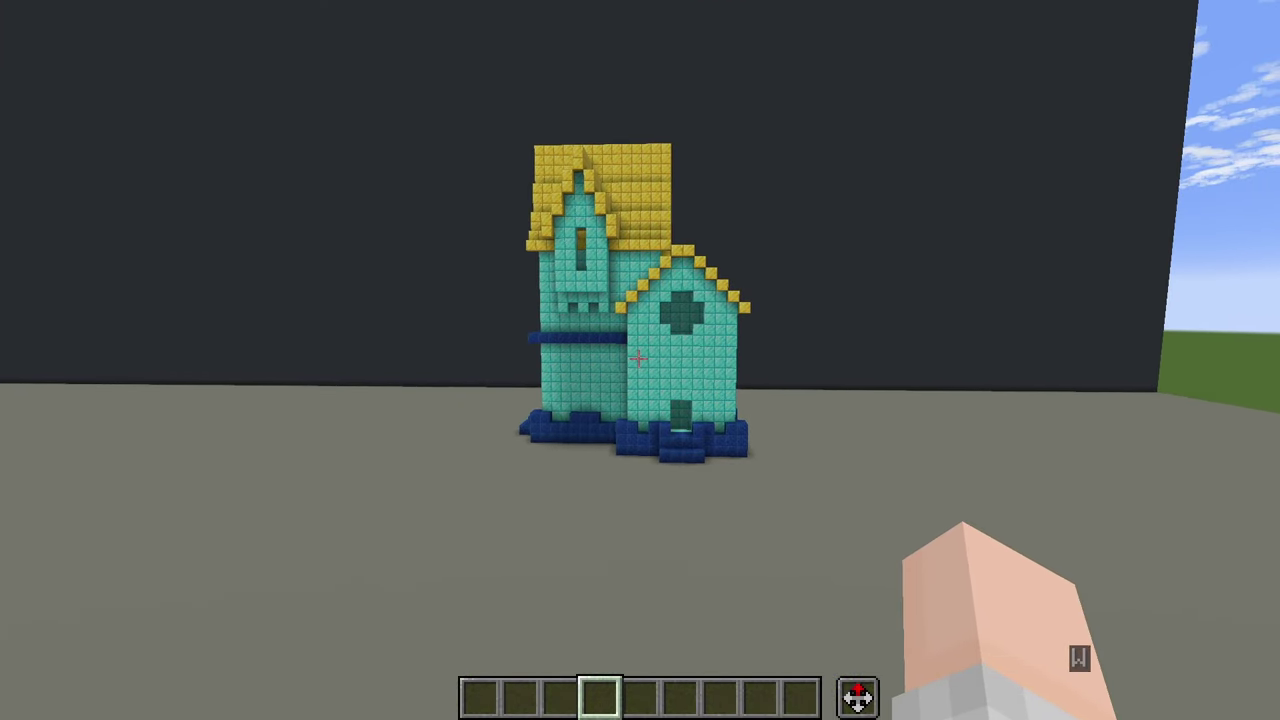
key("Caps_Lock")
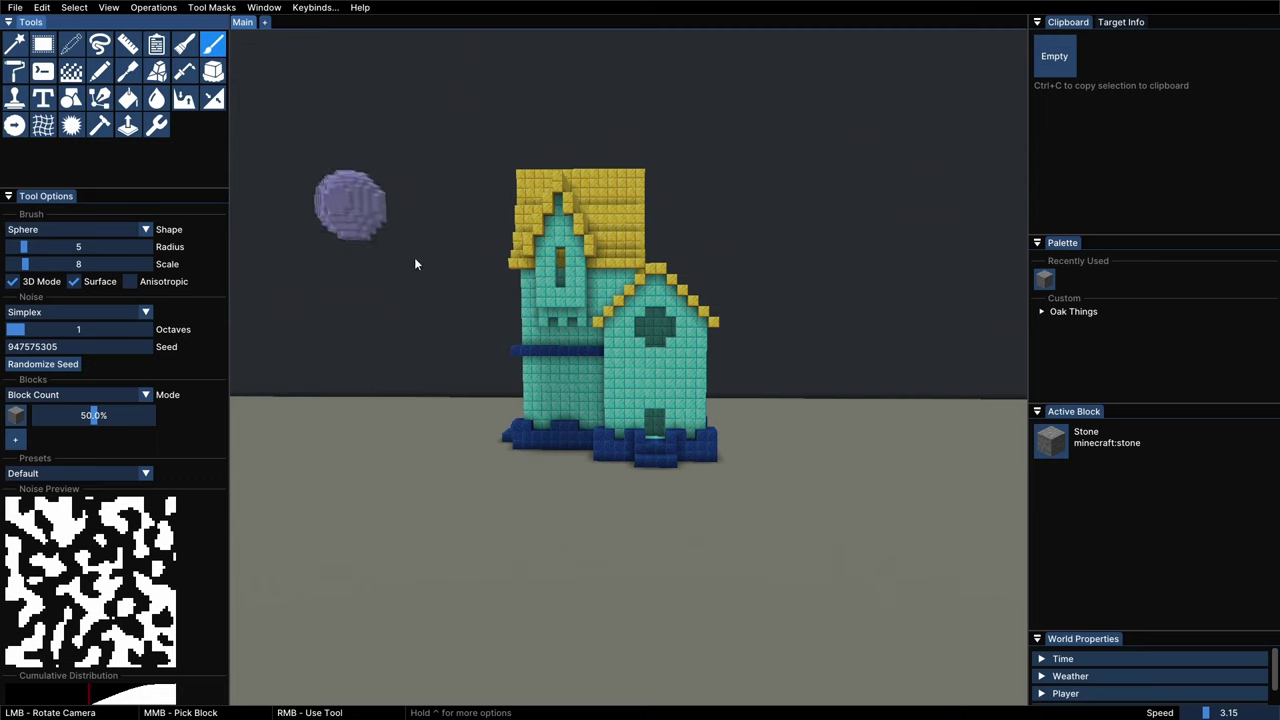
right_click(570, 331)
left_click(71, 71)
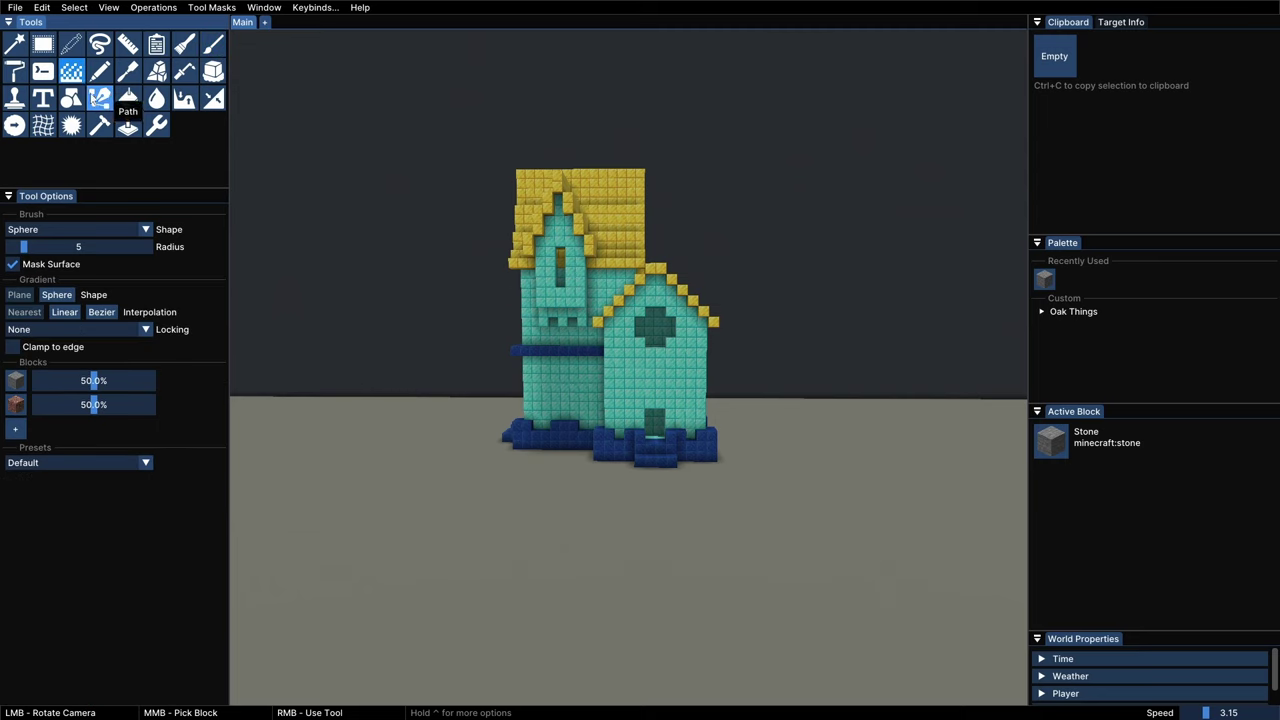
left_click(476, 297)
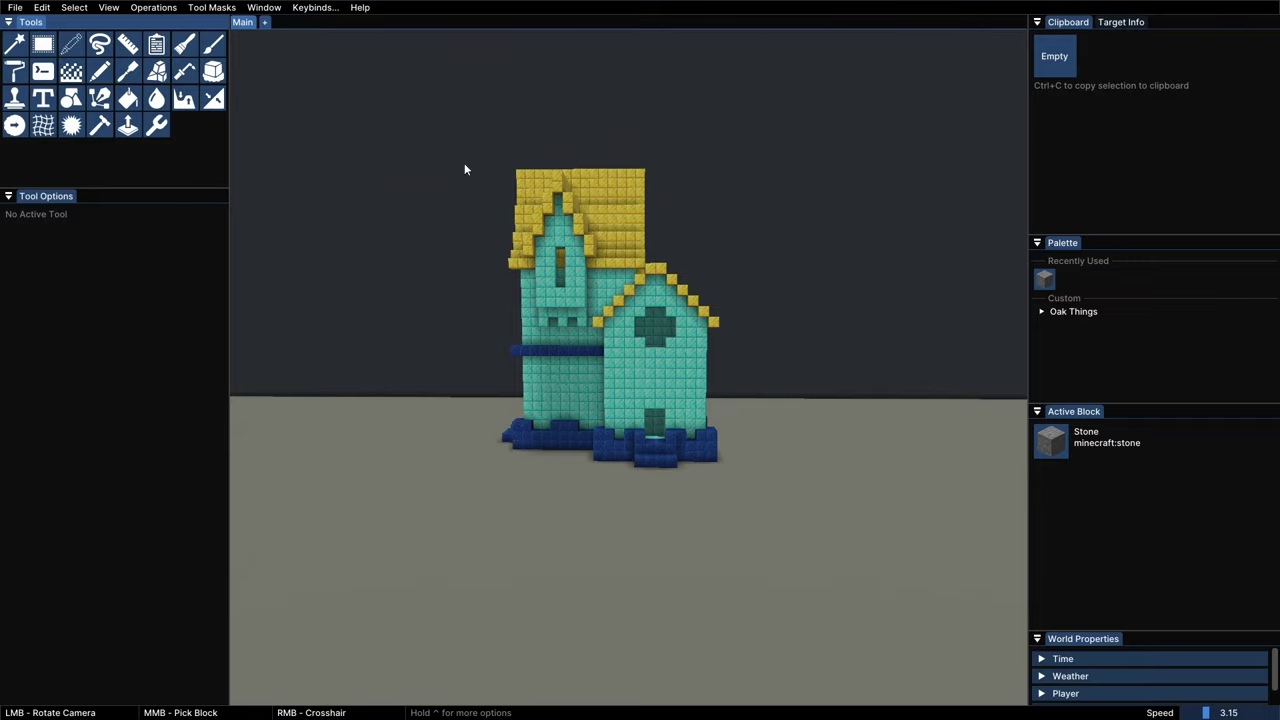
key("shift")
left_click(640, 360)
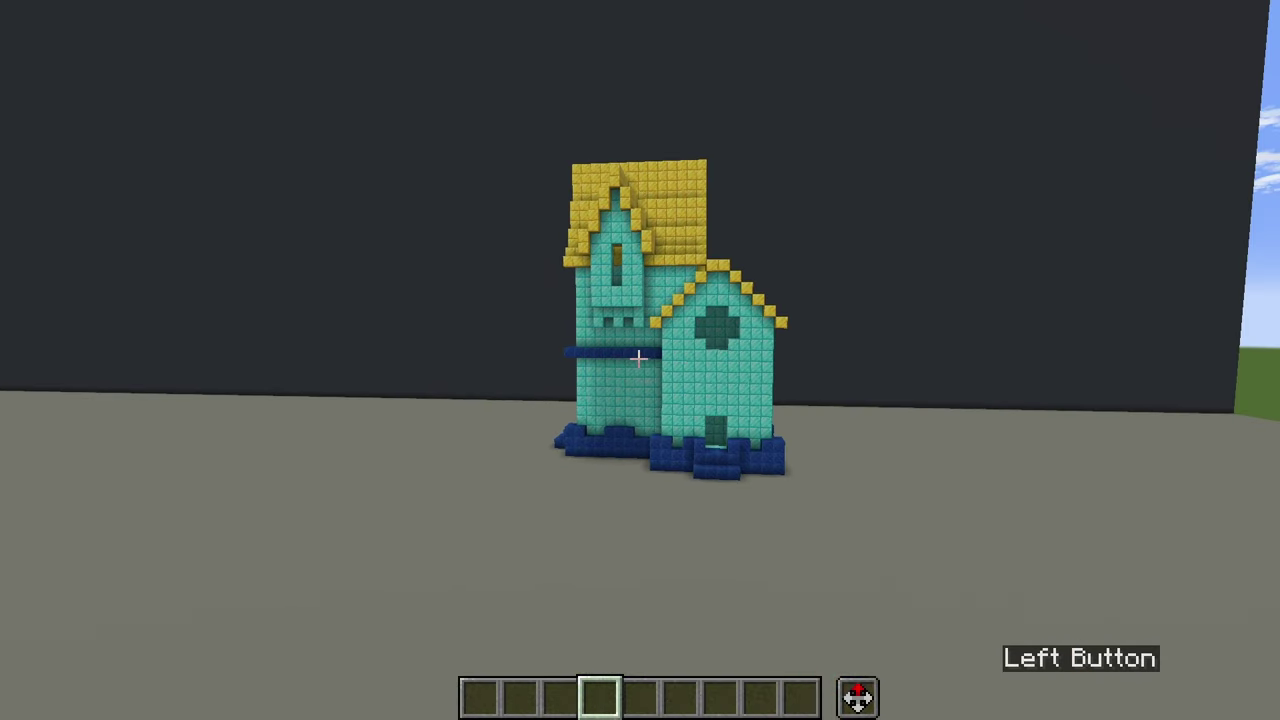
key("shift")
Magic-select the house's diamond-block walls and set up Autoshade with a gray, light gray and white wool palette and 0.050 dither
left_click(14, 44)
right_click(618, 376)
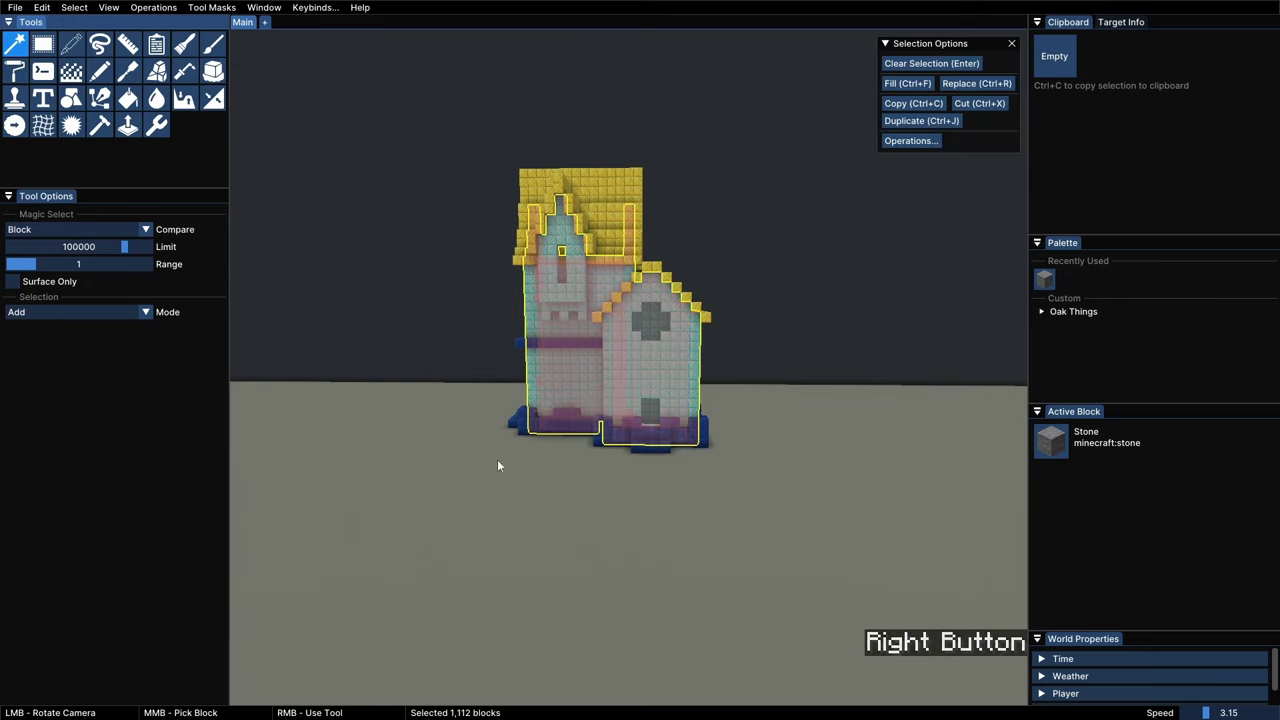
left_click(153, 7)
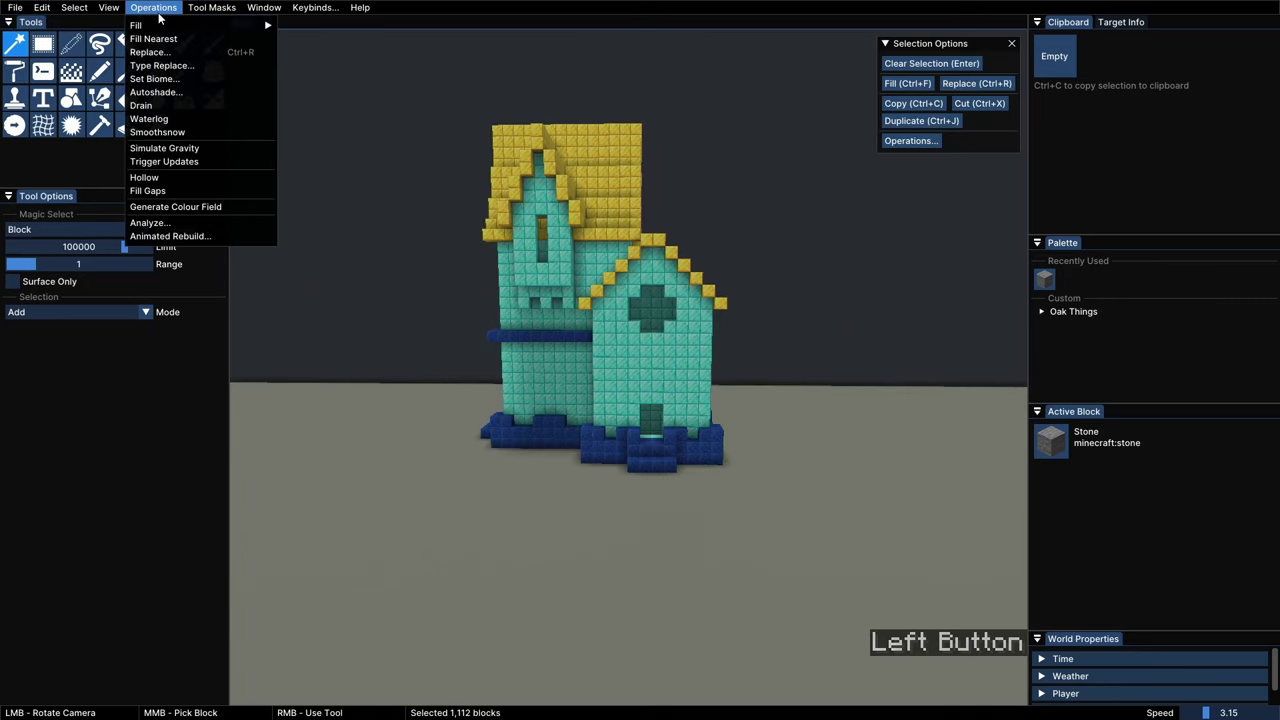
left_click(160, 92)
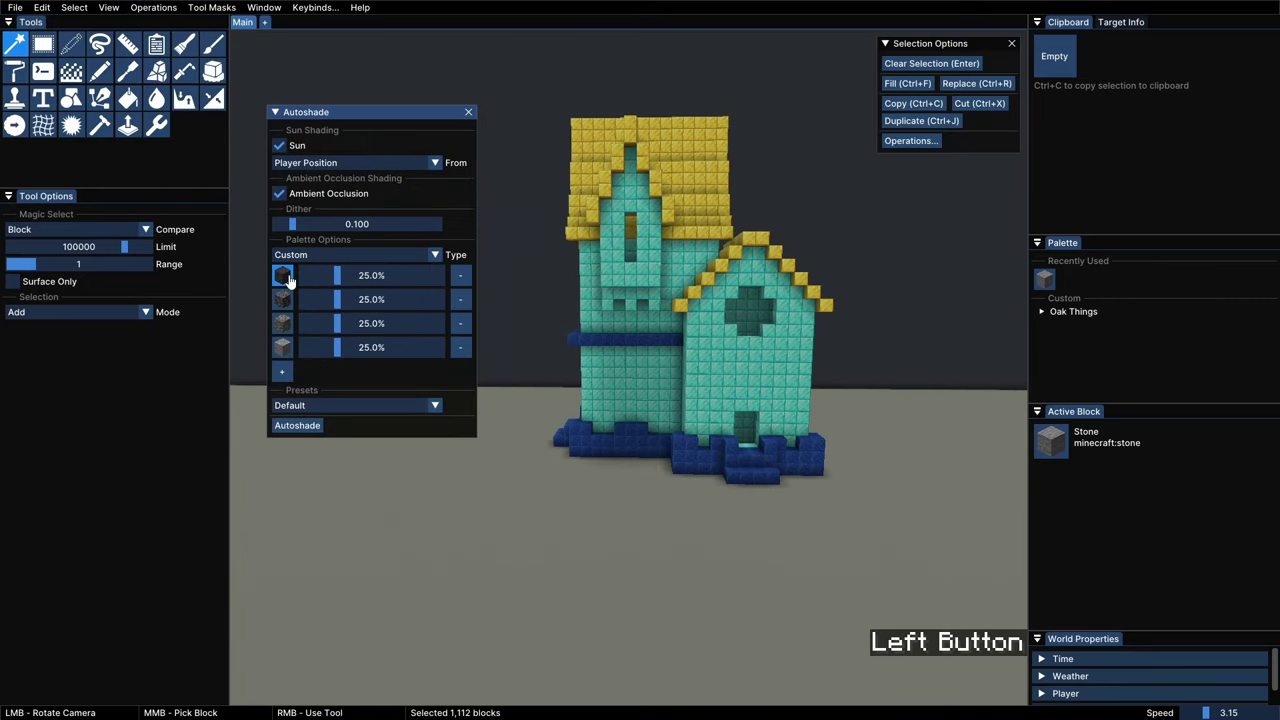
left_click(286, 278)
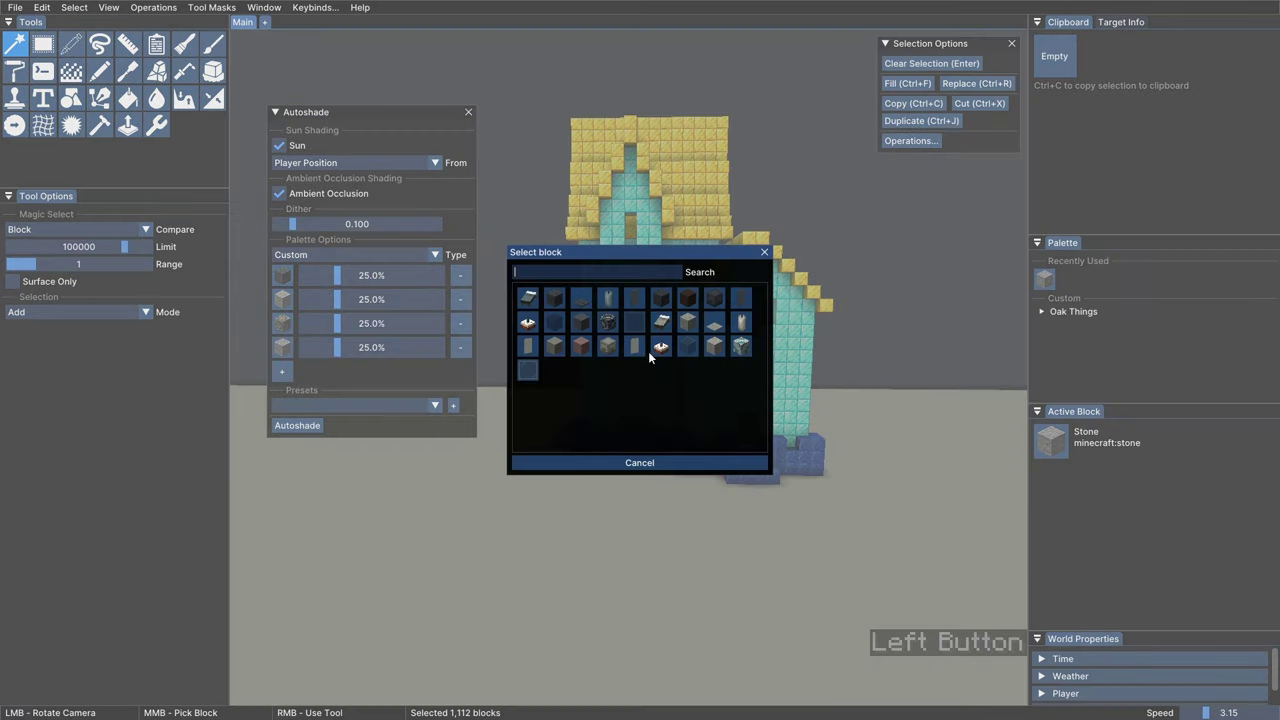
type("whi")
left_click(556, 303)
left_click(461, 350)
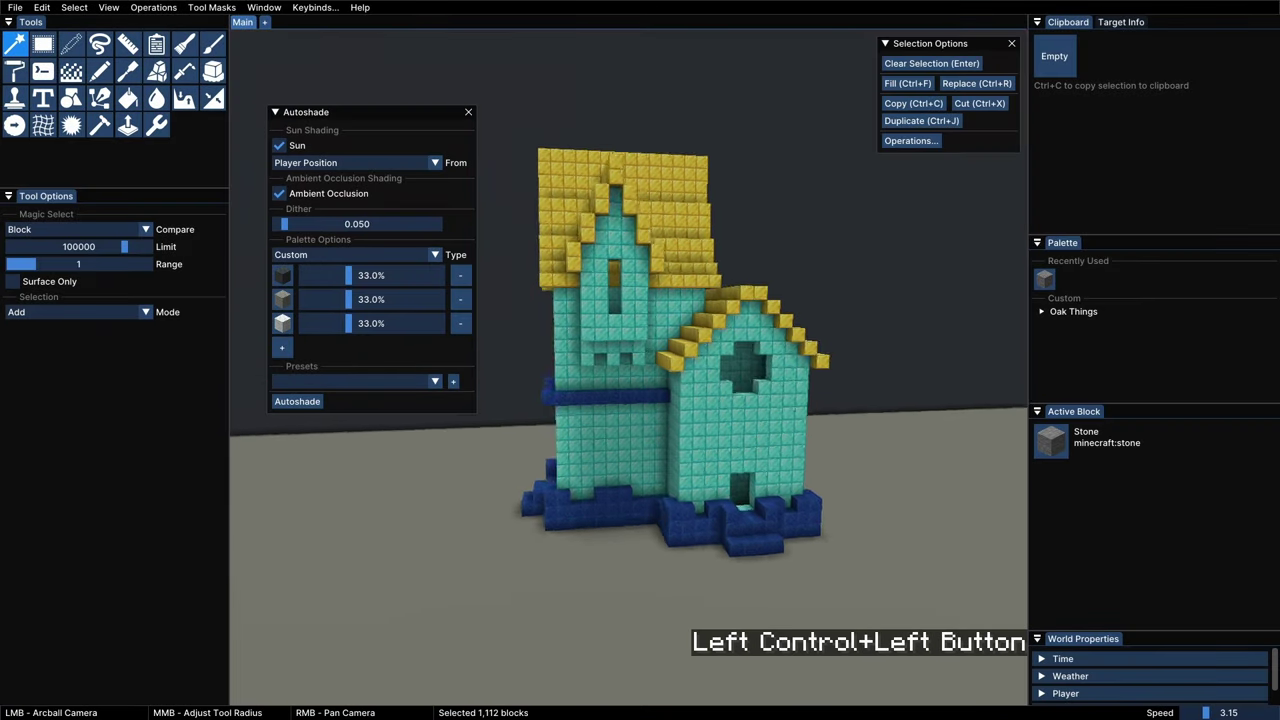
Switch the Autoshade sun to Custom Positions, place the light in front of the house and autoshade the walls
left_click_drag(628, 366, 760, 374, "ctrl")
left_click(340, 165)
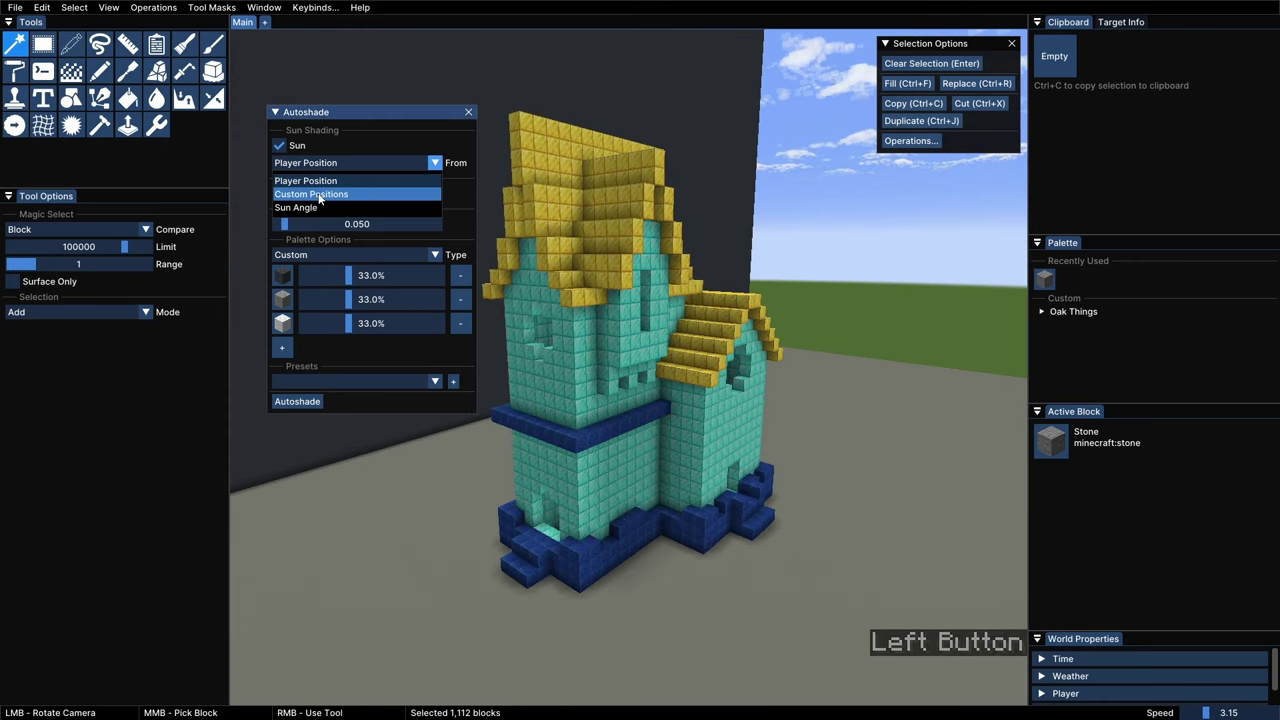
left_click(319, 195)
key("s")
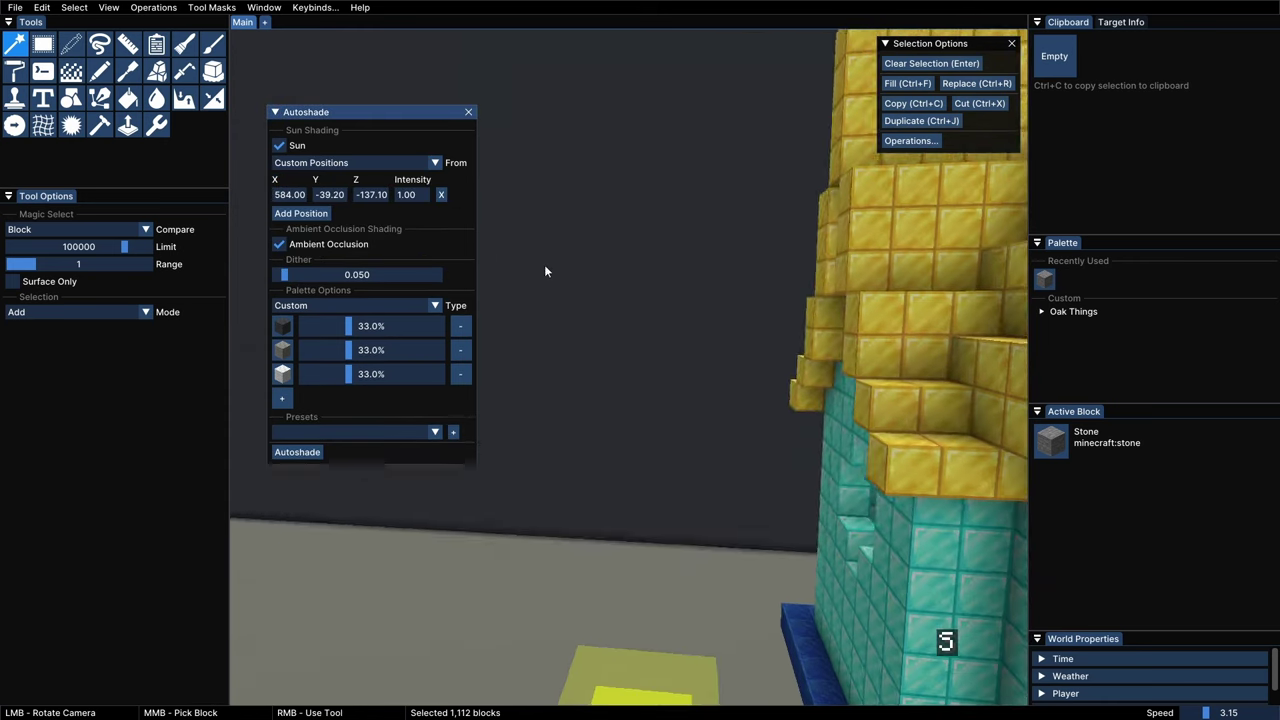
key("d")
key("shift")
left_click(14, 44)
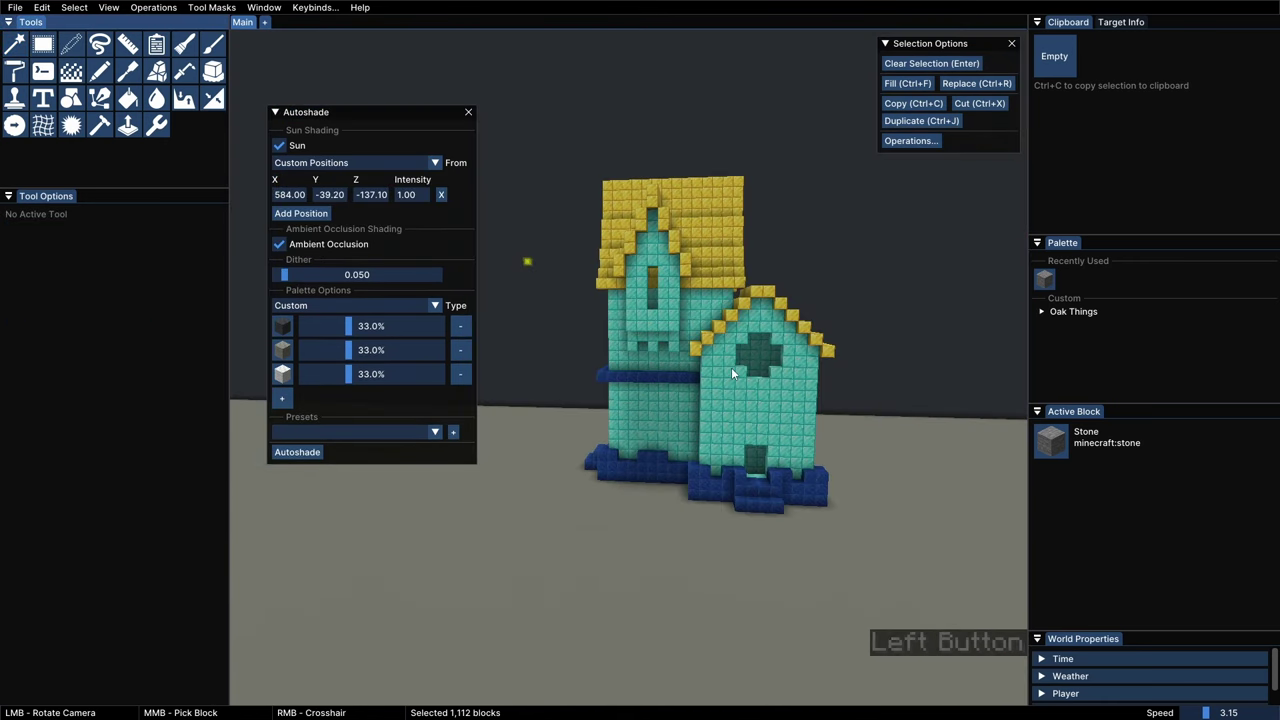
key("w")
left_click(297, 452)
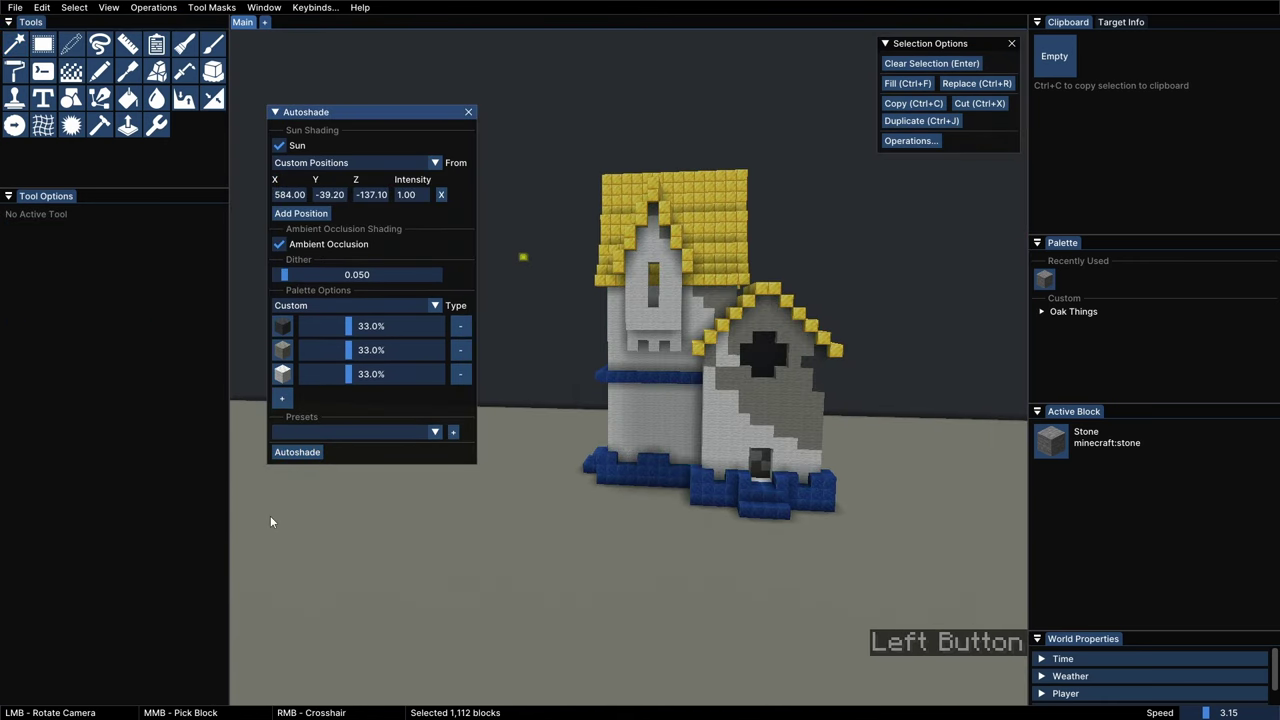
Move the custom light to X 572.20, Y -39.20, Z -139.30 and autoshade the walls again, checking the result from the side
key("w")
key("s")
left_click(299, 452)
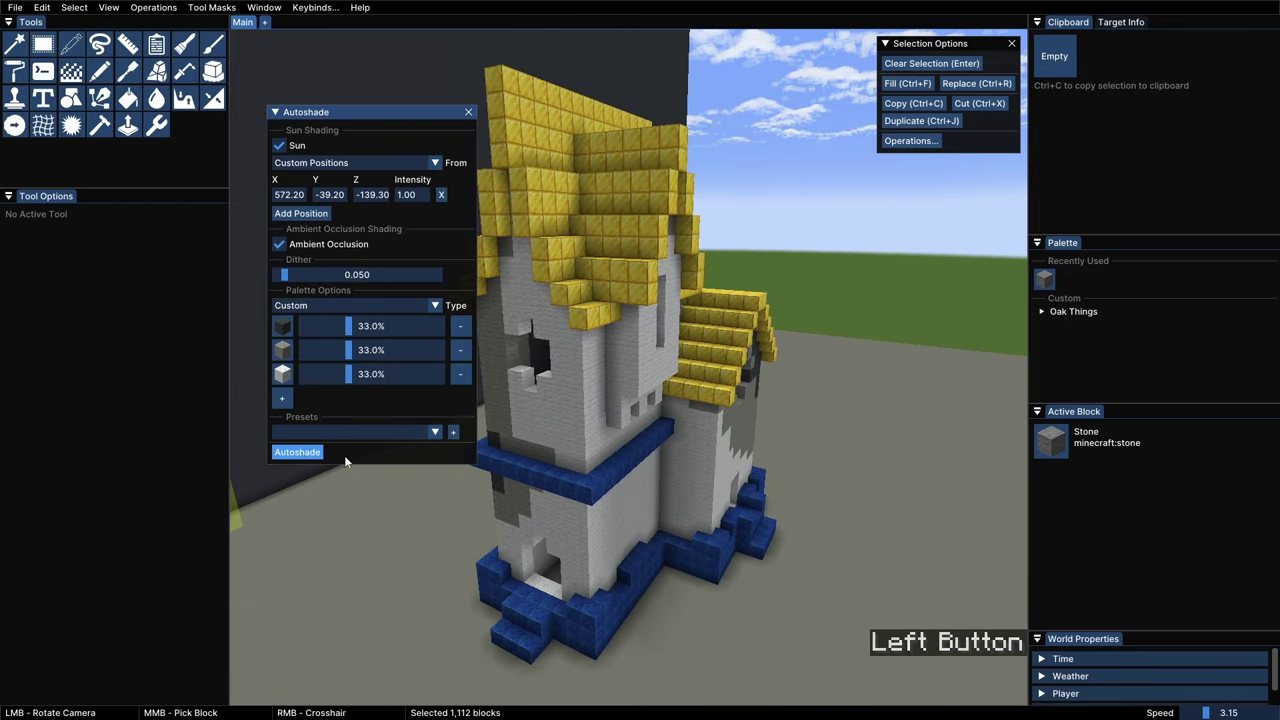
left_click_drag(600, 420, 400, 410, "ctrl")
Draw a ruler line through the grey blocks of the floating block display and collect the blocks along it in the hotbar
key("d")
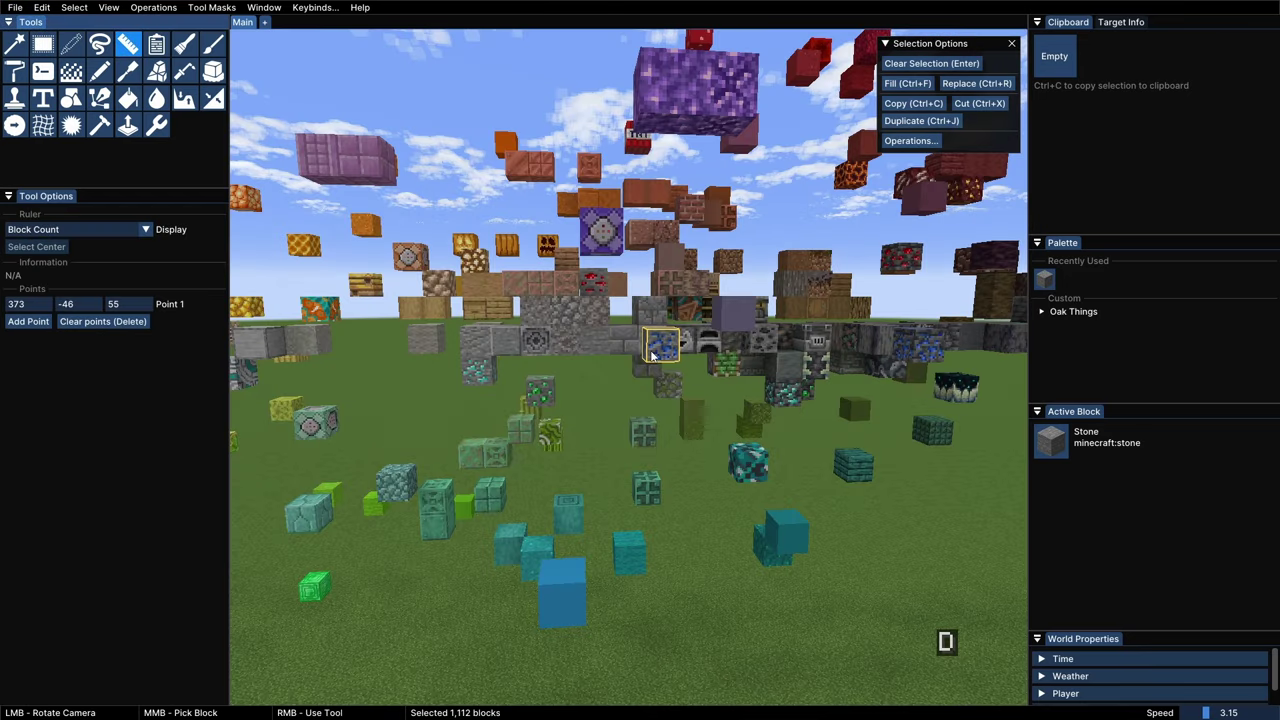
mouse_move(852, 378)
left_mouse_down()
mouse_move(765, 380)
mouse_move(663, 351)
left_mouse_up()
key("w")
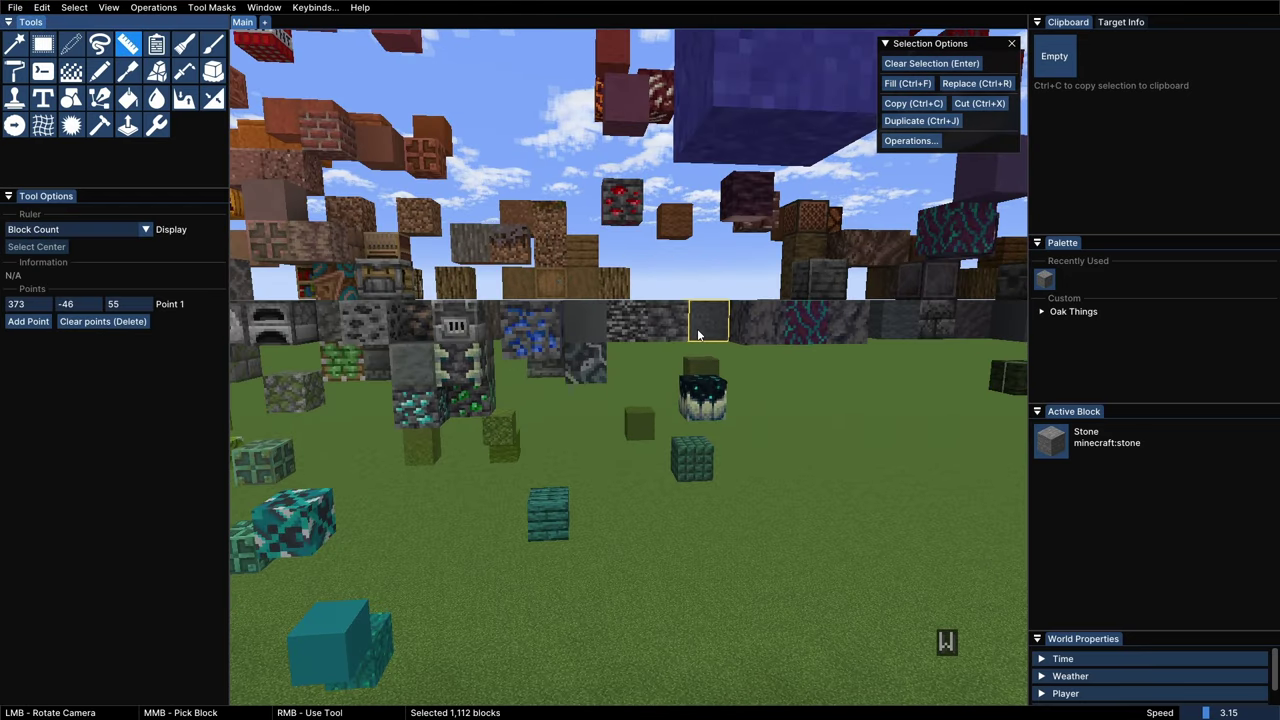
right_click(755, 333)
key("s")
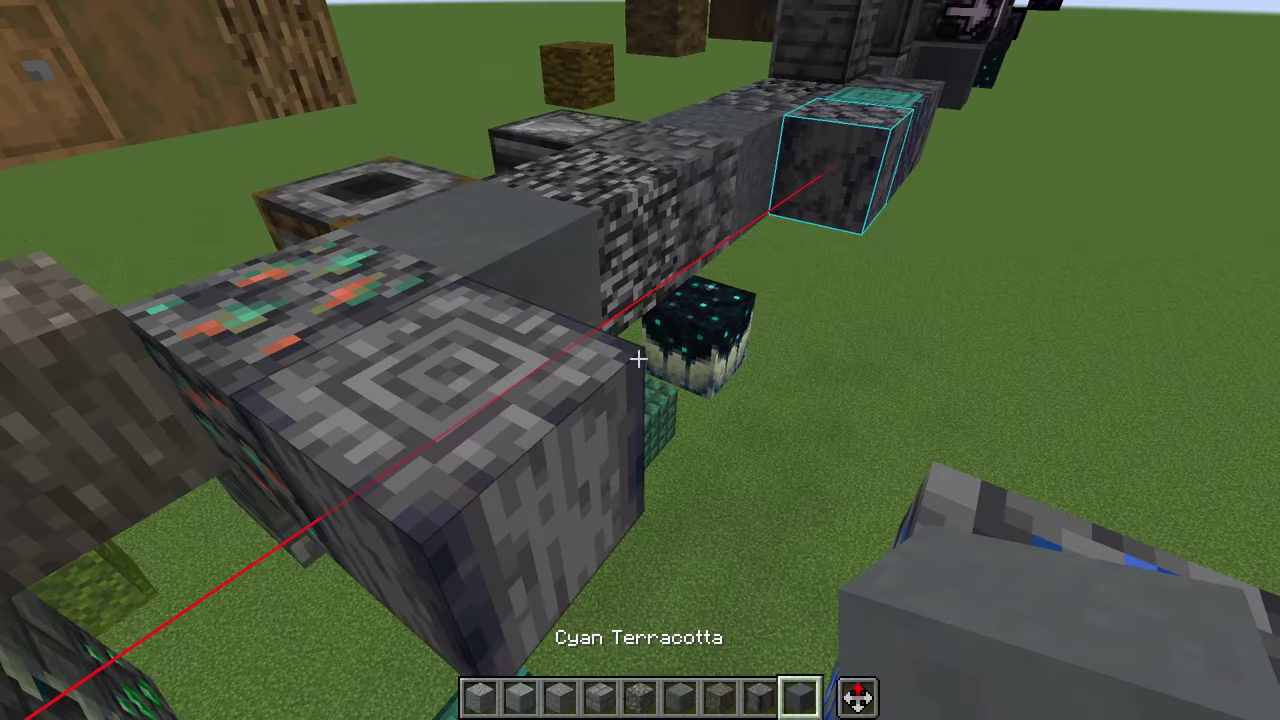
scroll(638, 360, "up", 1)
scroll(638, 360, "up", 1)
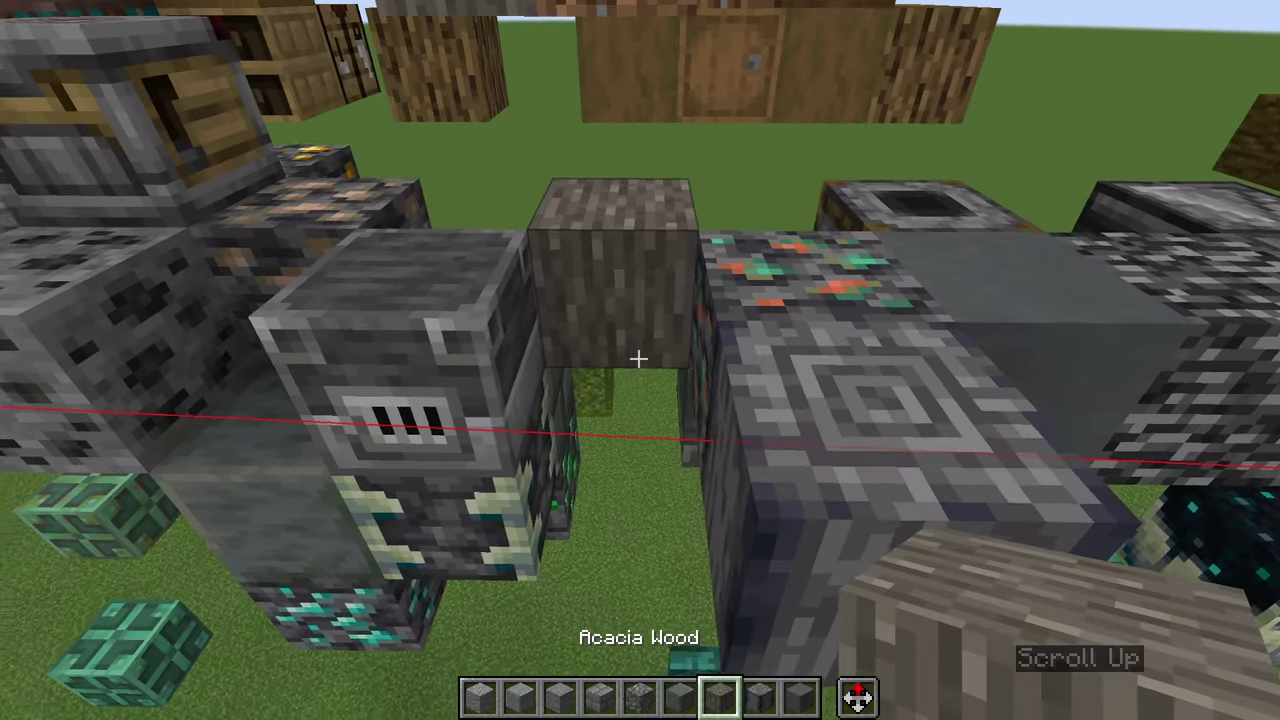
Stack white, light gray and gray wool on the nine-block row, with each colour covering three blocks from lightest to darkest
key("w")
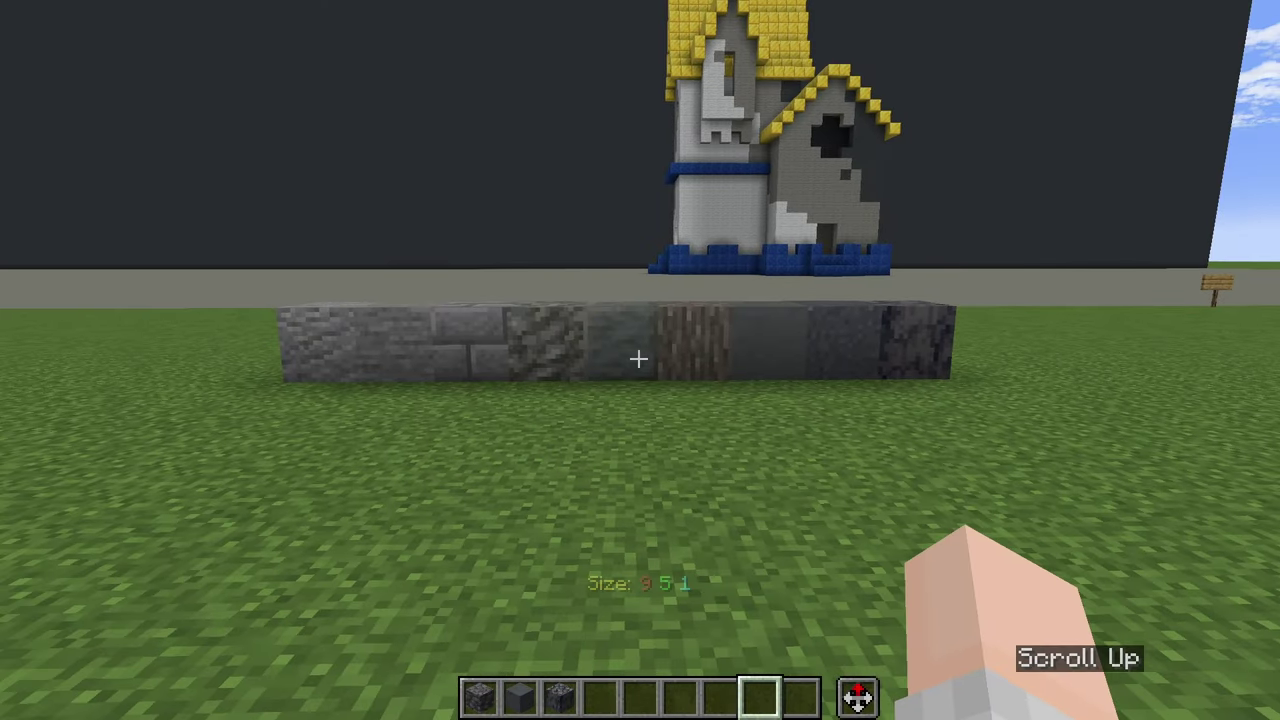
key("d")
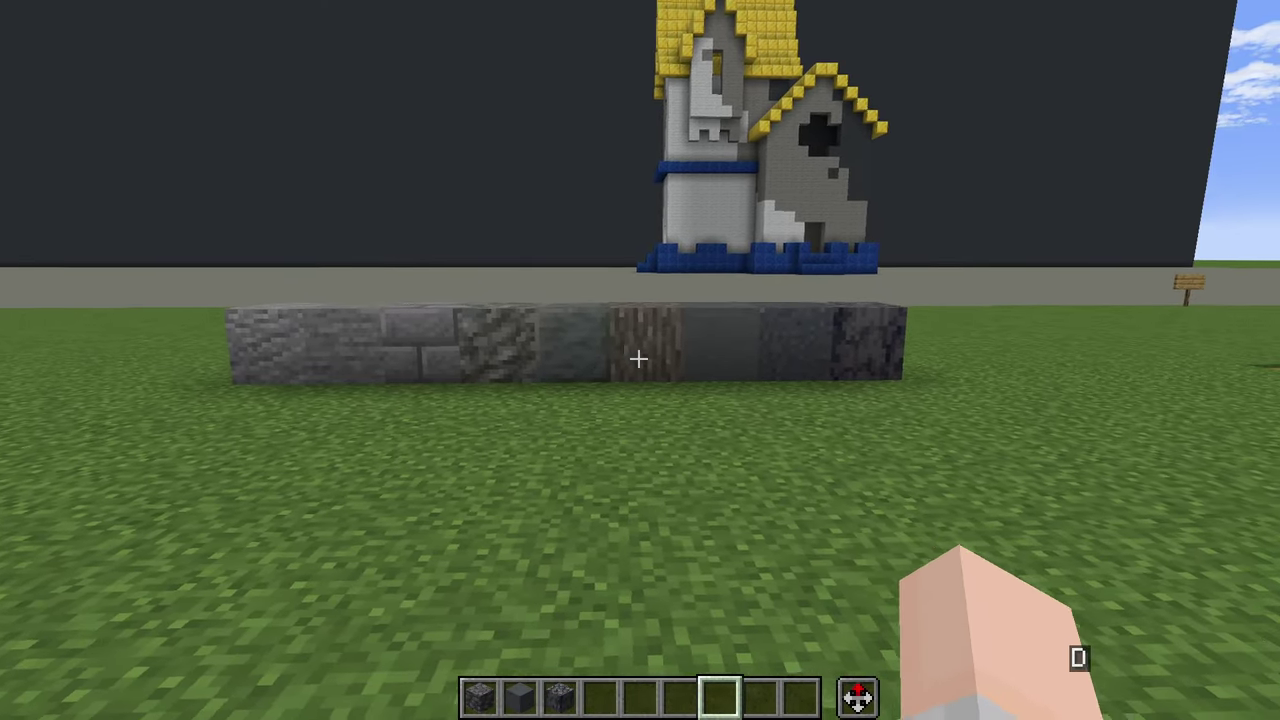
key("a")
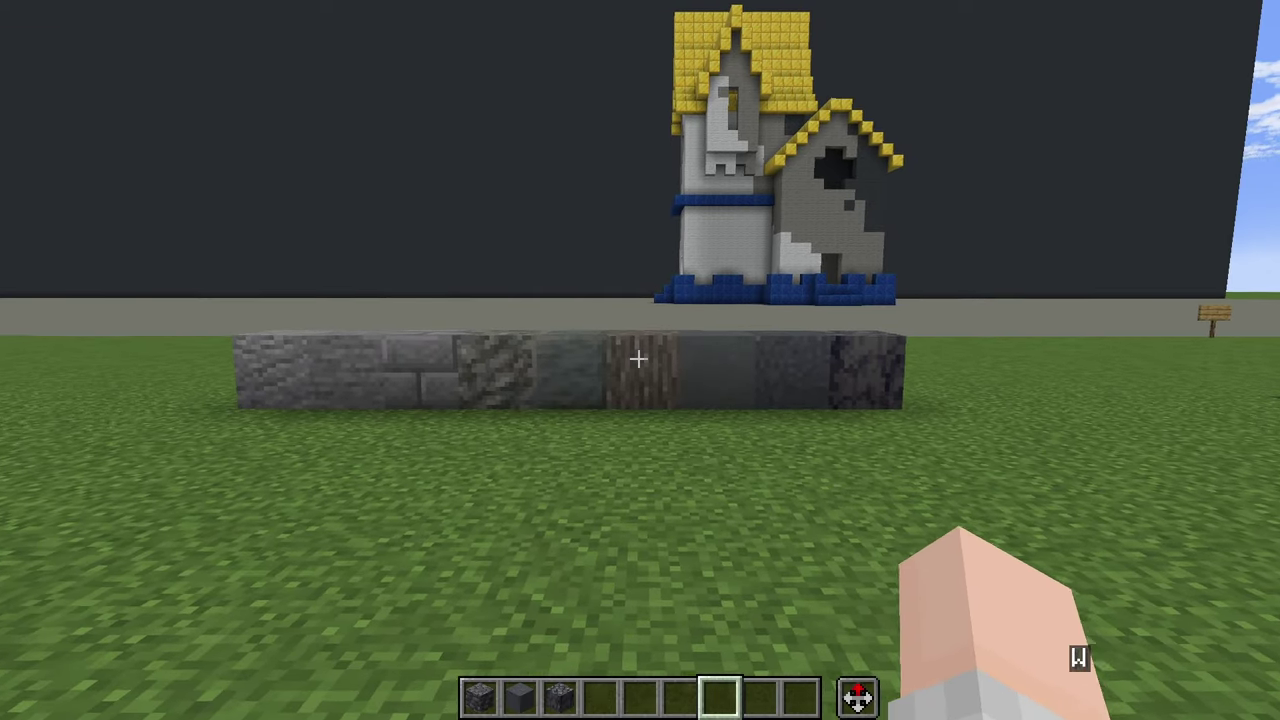
right_click(638, 358)
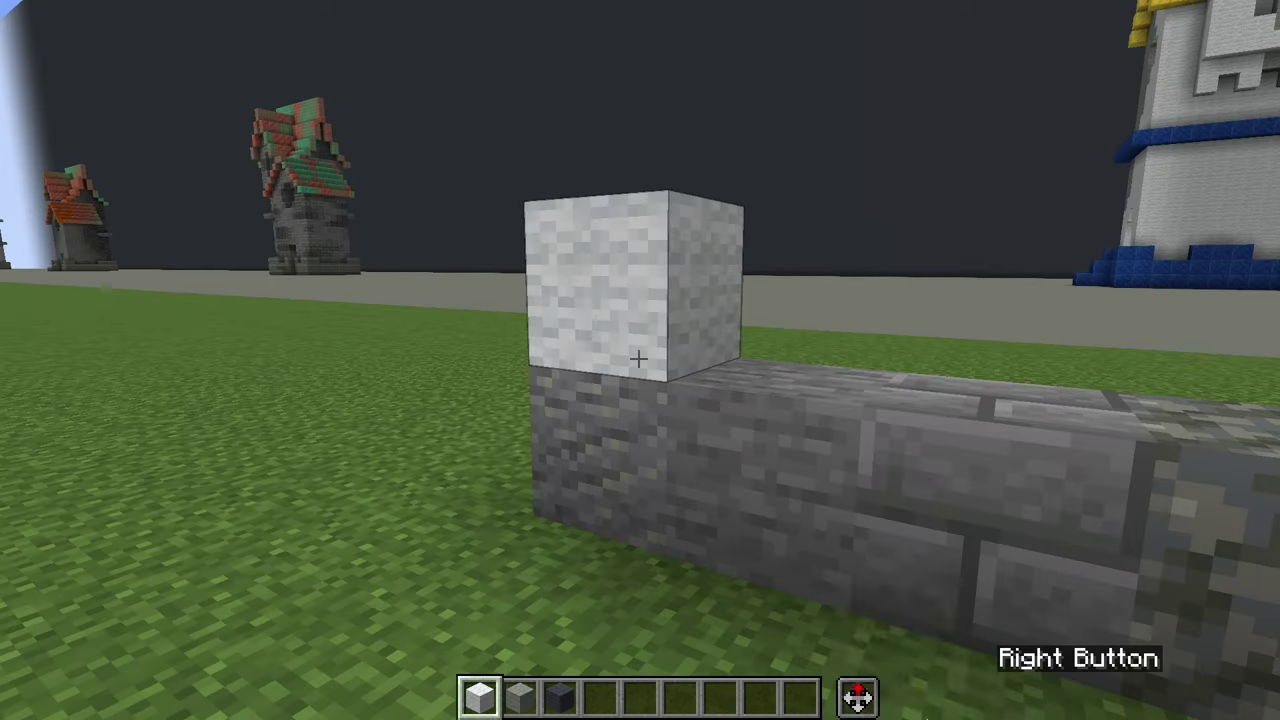
right_click(638, 358)
right_click(638, 358)
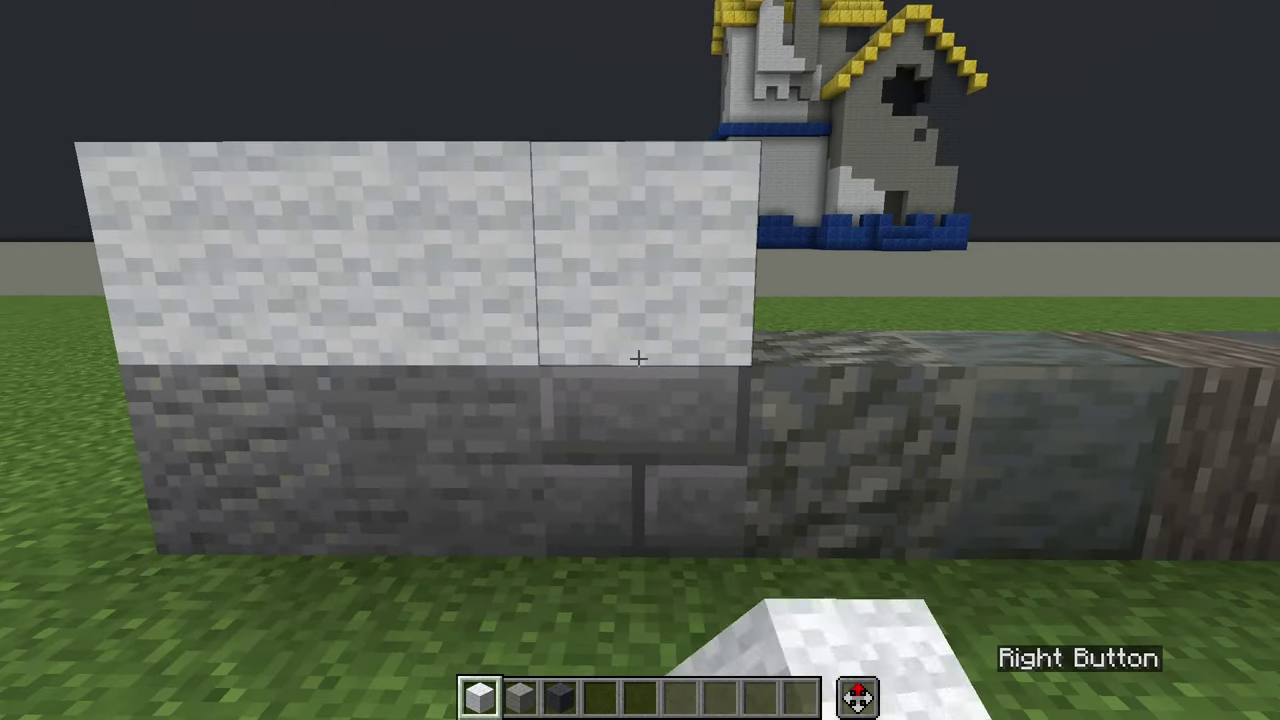
scroll(638, 358, "down", 1)
key("d")
key("w")
right_click(638, 358)
scroll(638, 358, "down", 1)
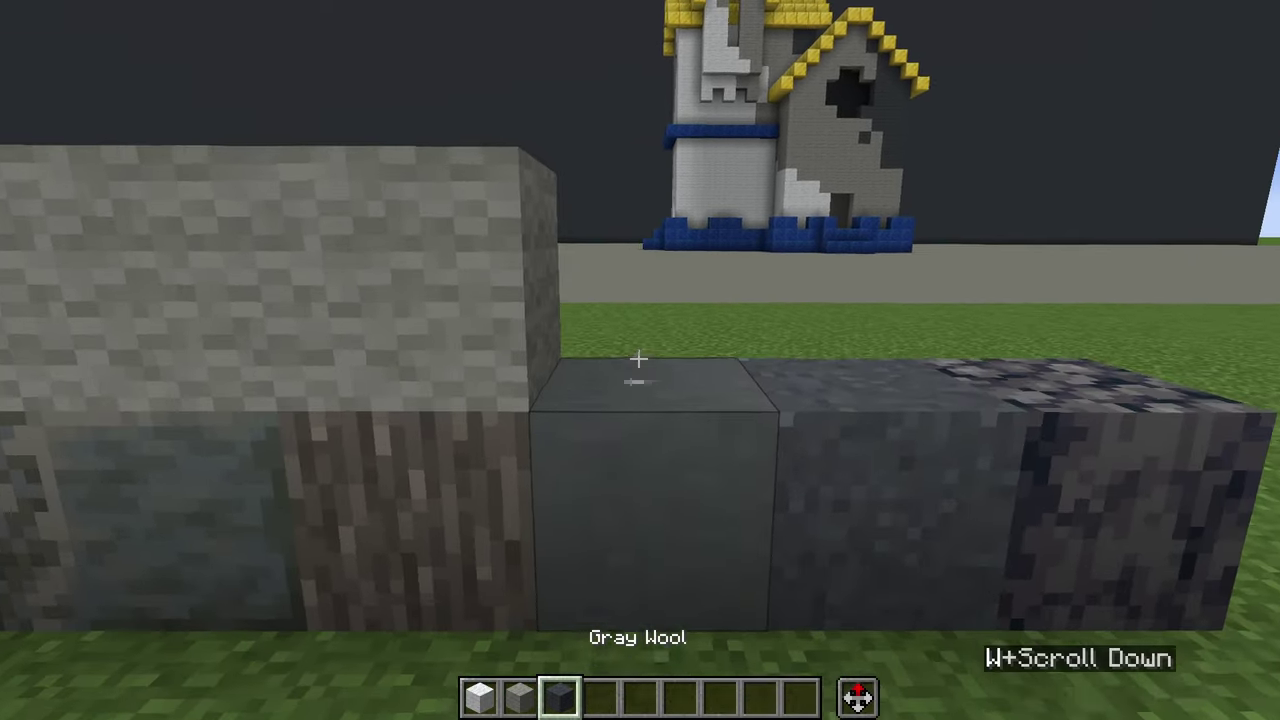
right_click(638, 358)
Set the Noise Painter to anisotropic Worley noise with scale X 12 and Y 2, and randomize the seed
key("s")
key("ctrl")
key("a")
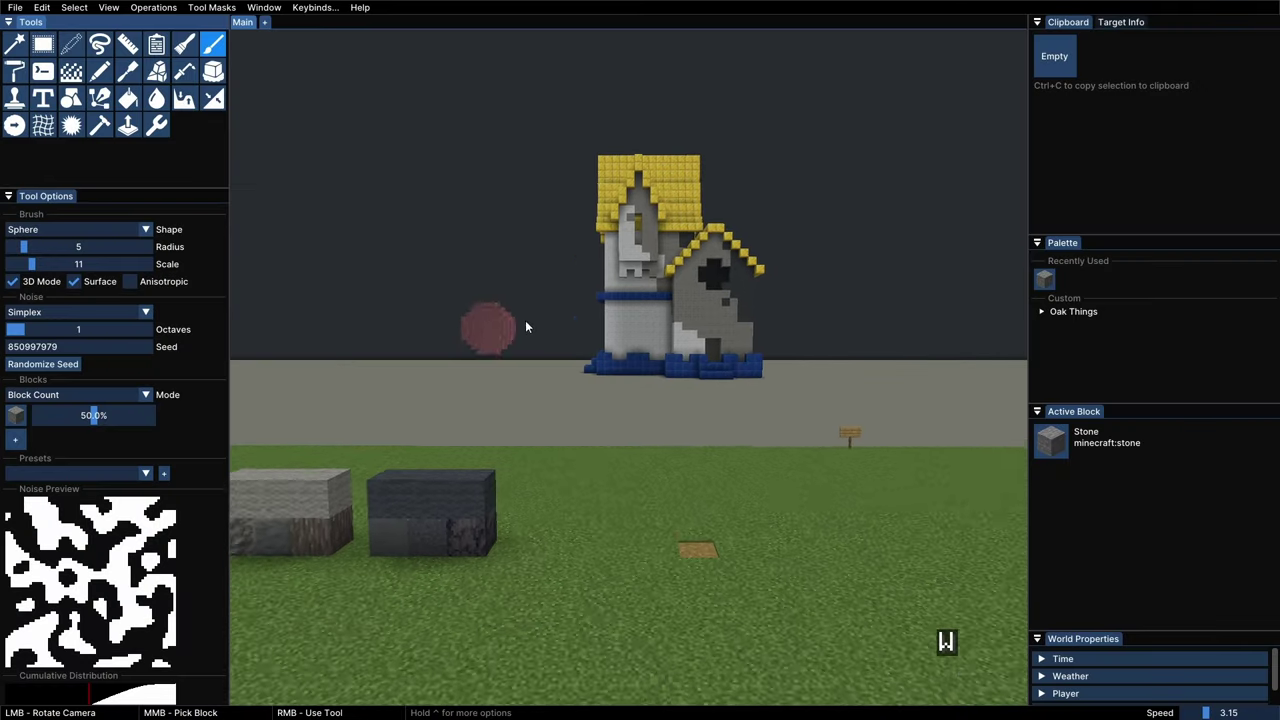
key("w")
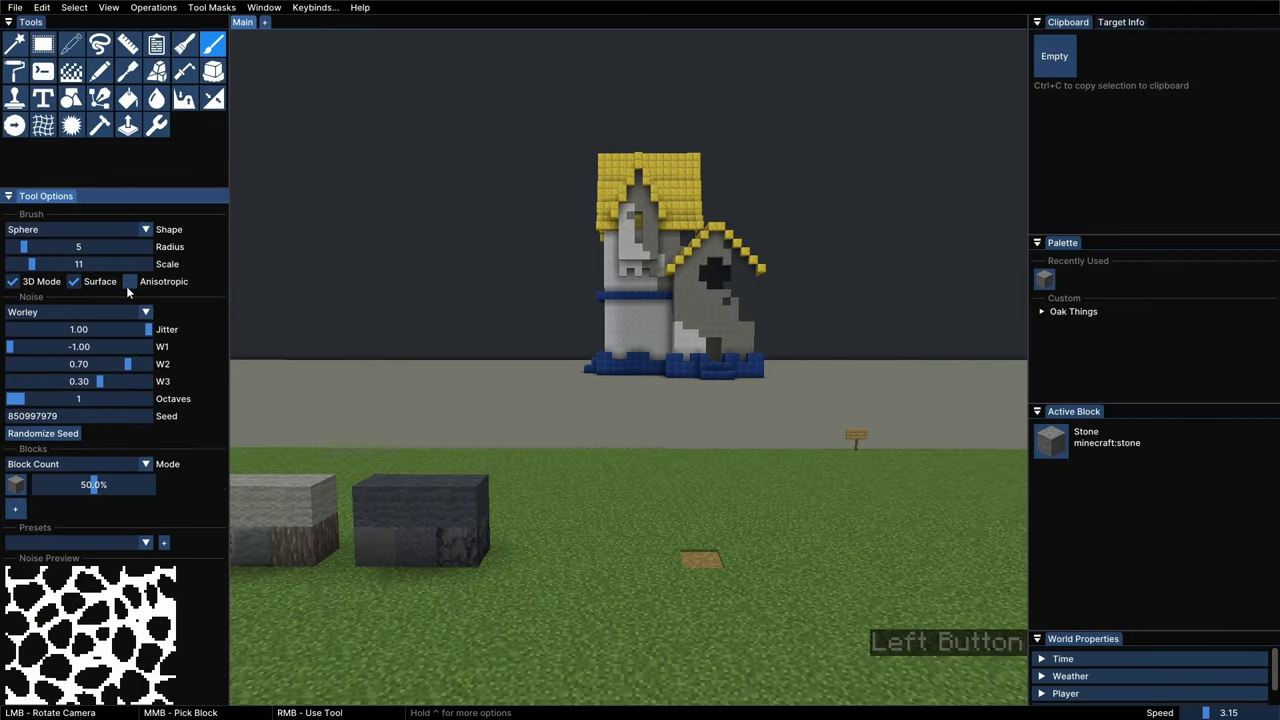
left_click(129, 284)
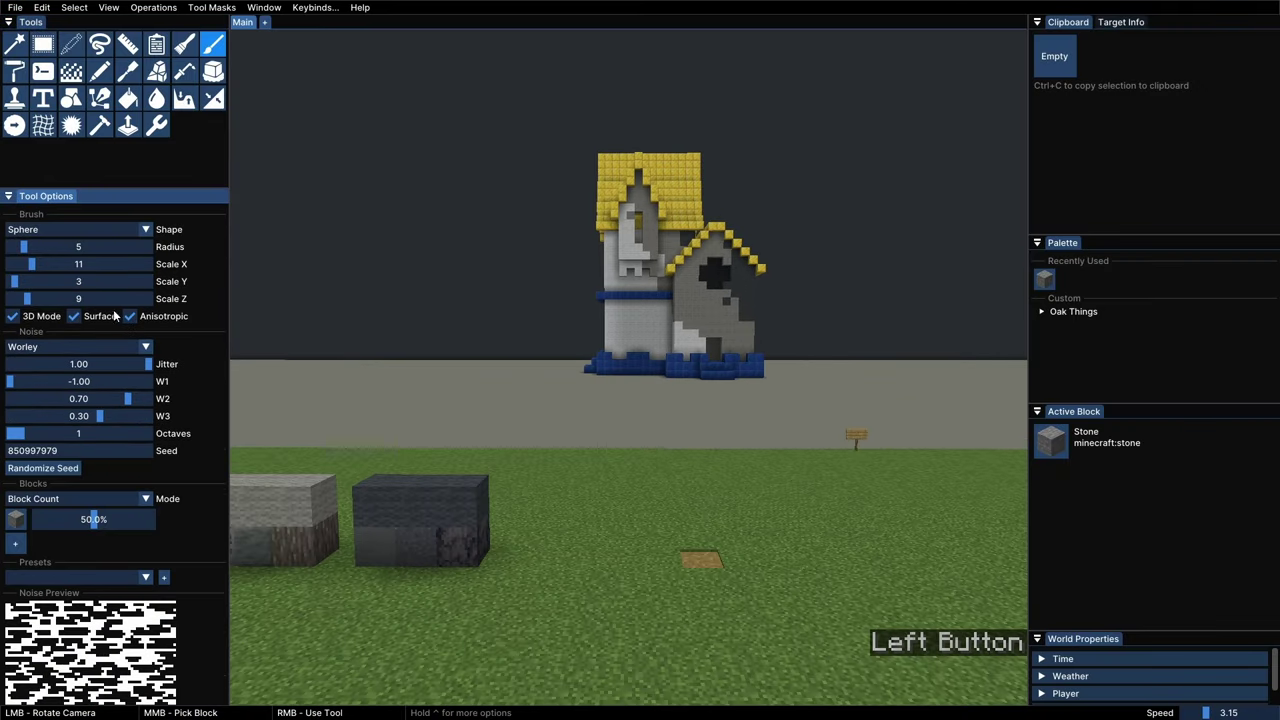
left_click(35, 268)
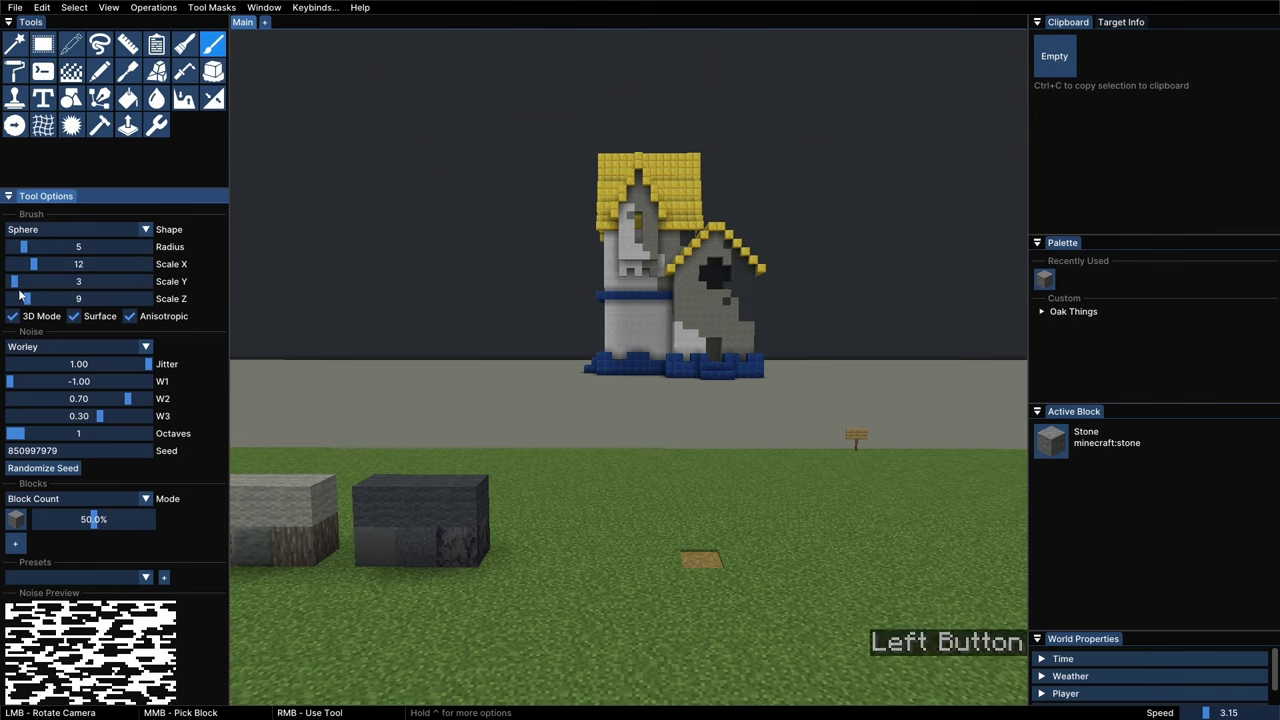
left_click_drag(15, 285, 12, 293)
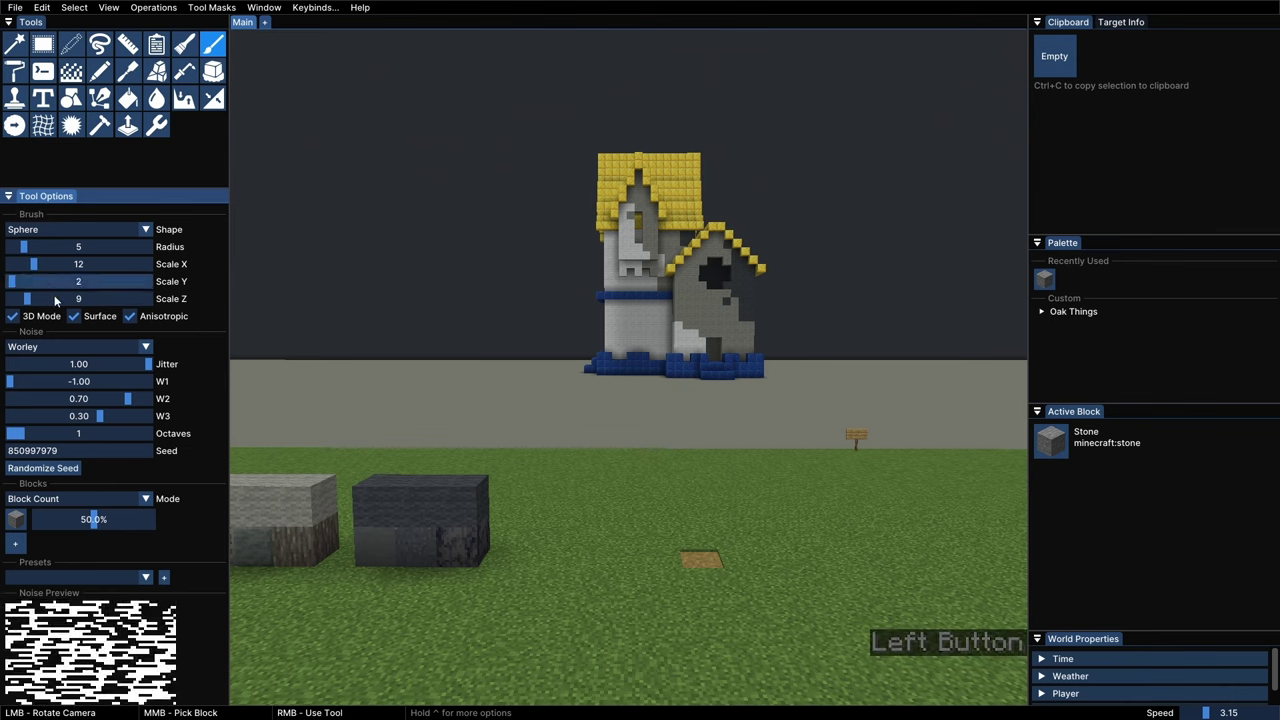
left_click(70, 471)
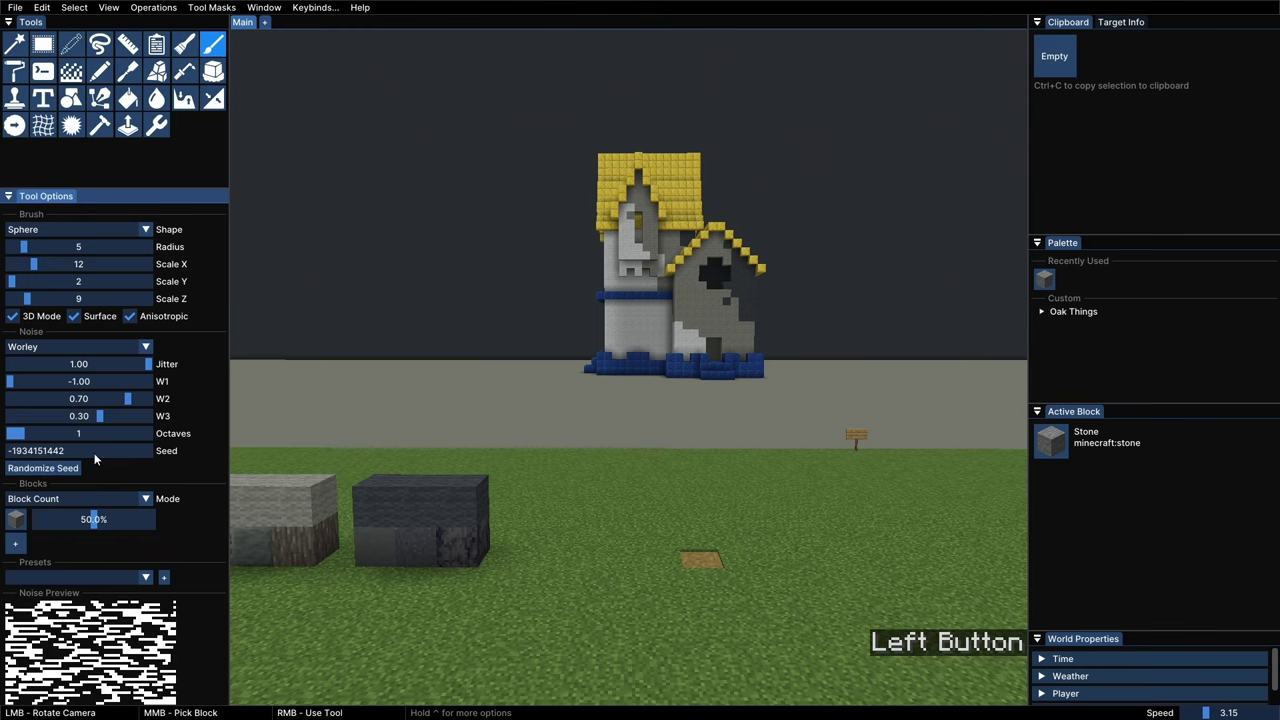
Test the stone noise pattern on the dark backdrop beside the house and undo the test strokes
scroll(198, 480, "down", 1)
right_click_drag(456, 277, 458, 277)
mouse_move(475, 145)
right_mouse_down()
mouse_move(443, 194)
mouse_move(376, 62)
right_mouse_up()
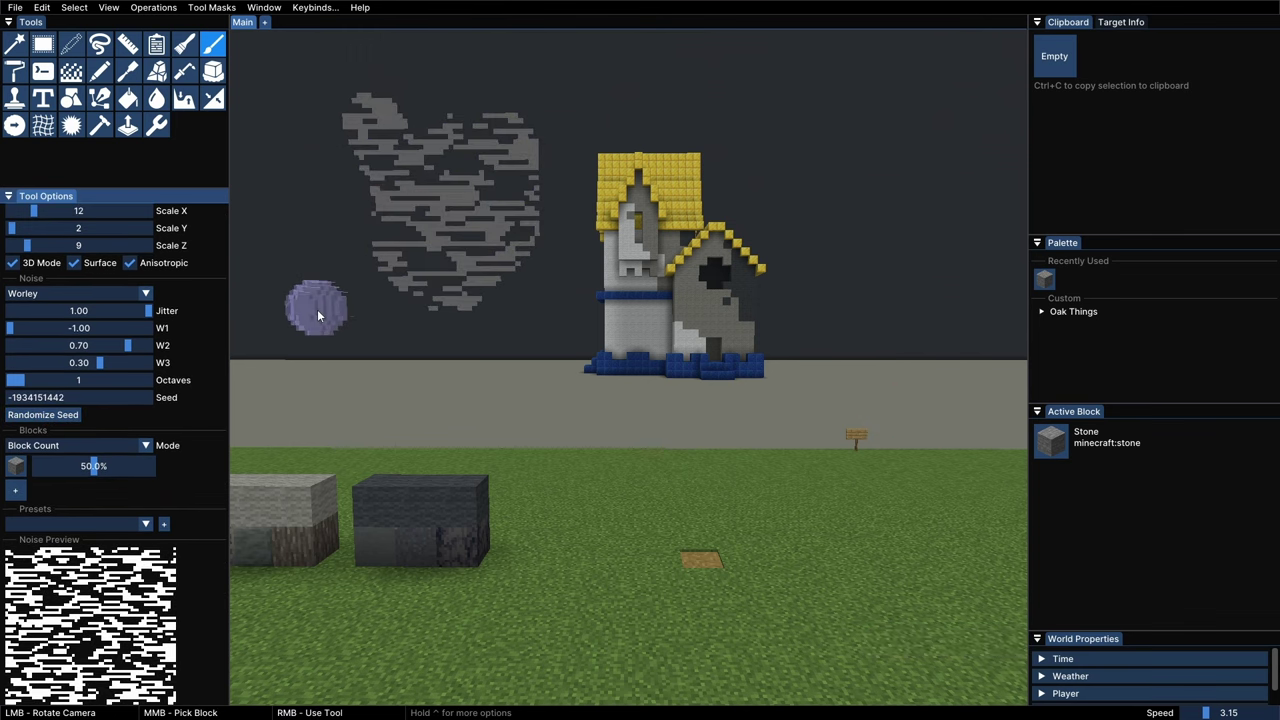
key("ctrl+z")
Load the three blocks under the white wool into the noise palette at 33.3% each and paint them over the house walls
key("a")
key("d")
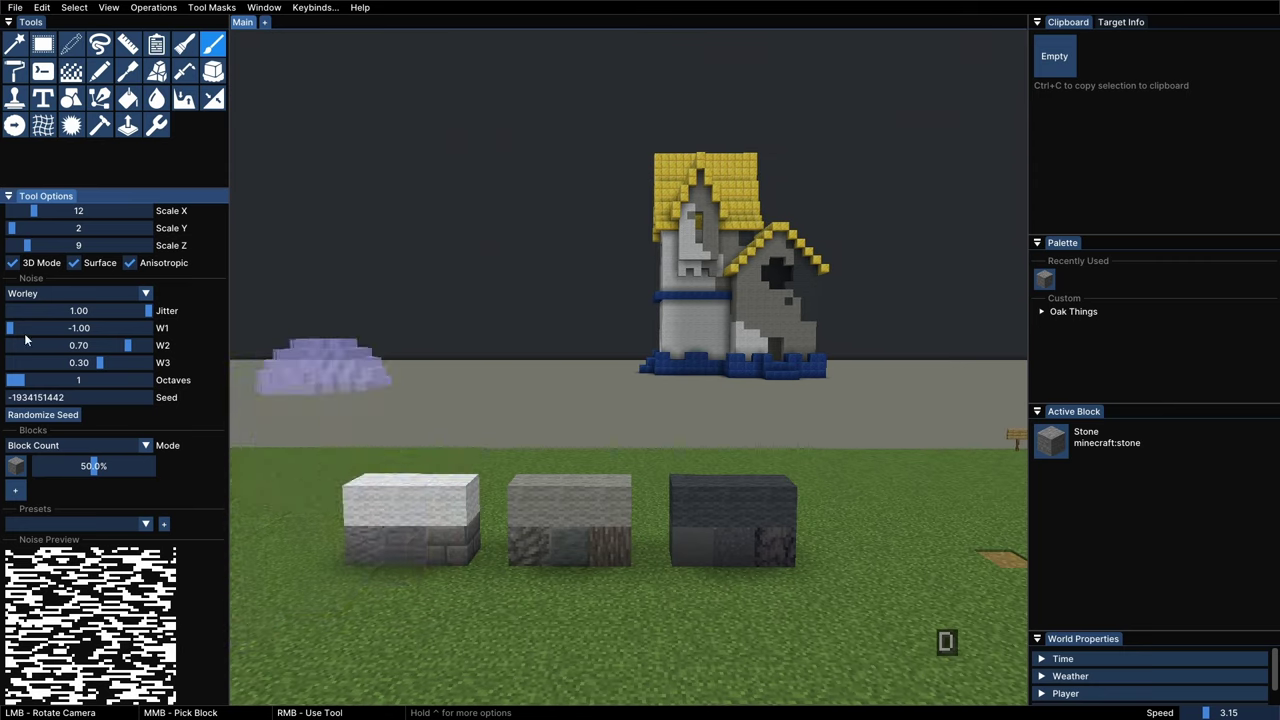
key("shift")
key("a")
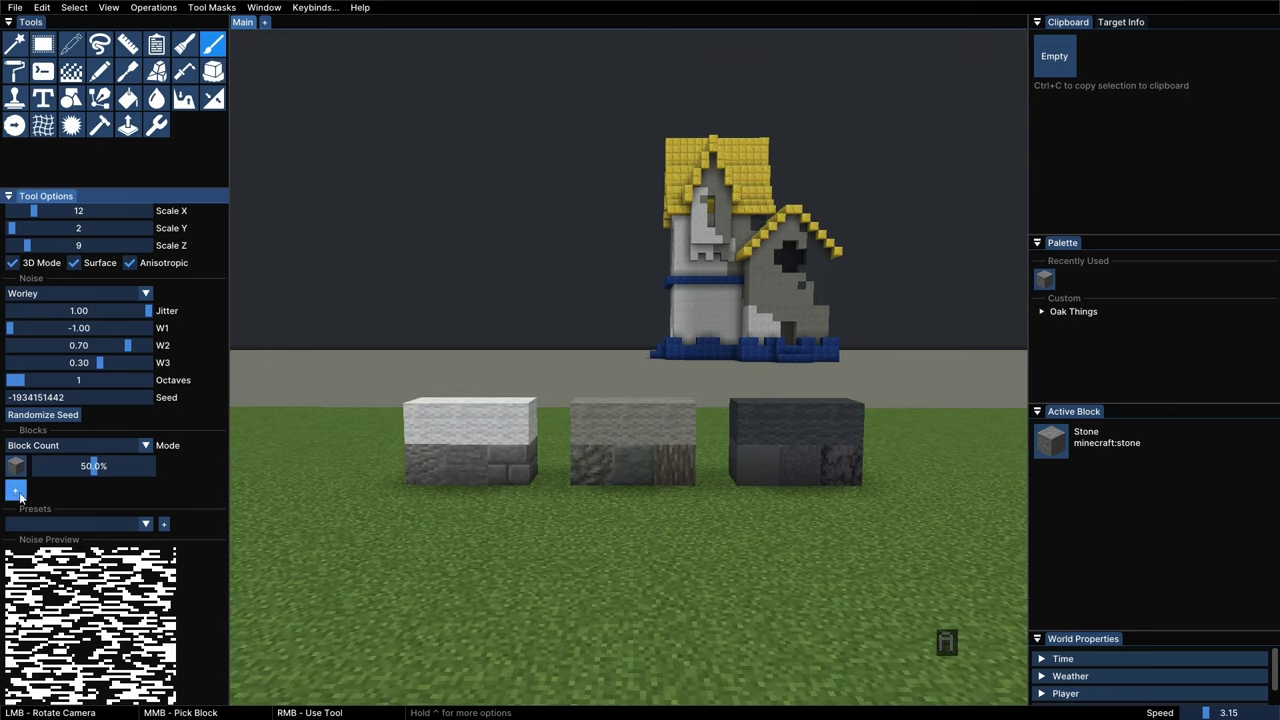
left_click(15, 490)
left_click(15, 514)
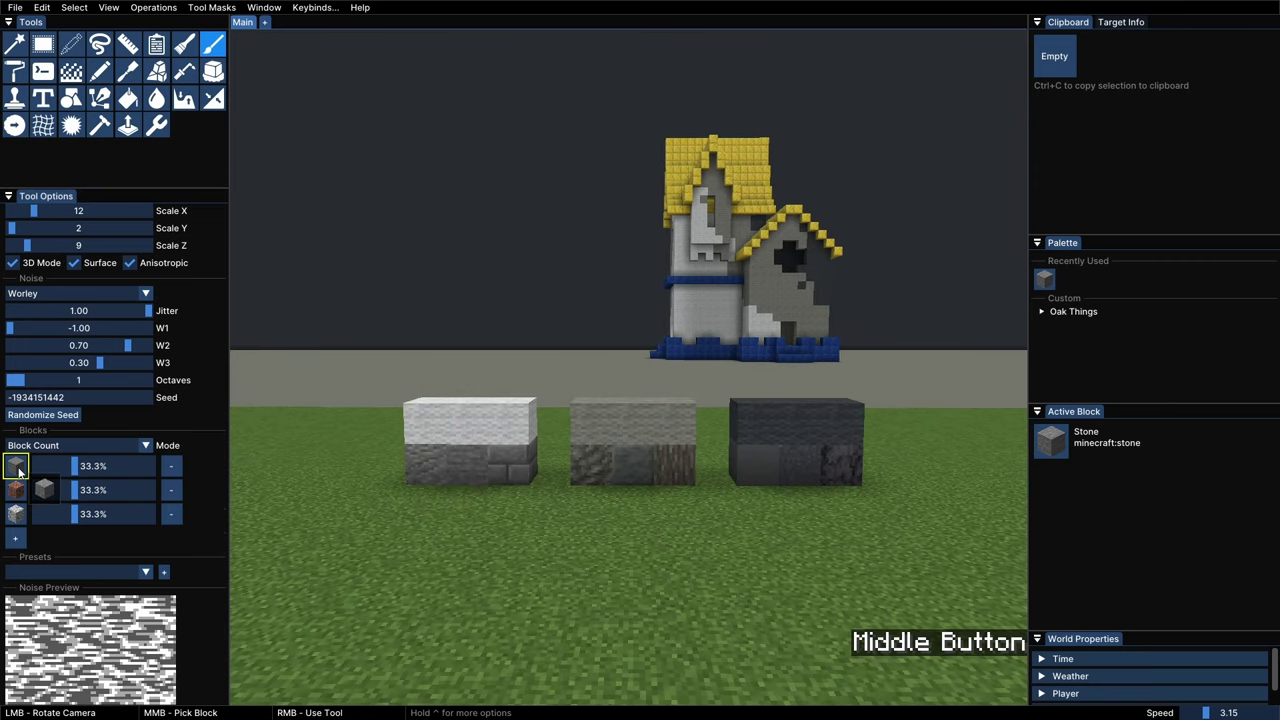
mouse_move(612, 217)
right_mouse_down()
mouse_move(621, 274)
mouse_move(690, 250)
right_mouse_up()
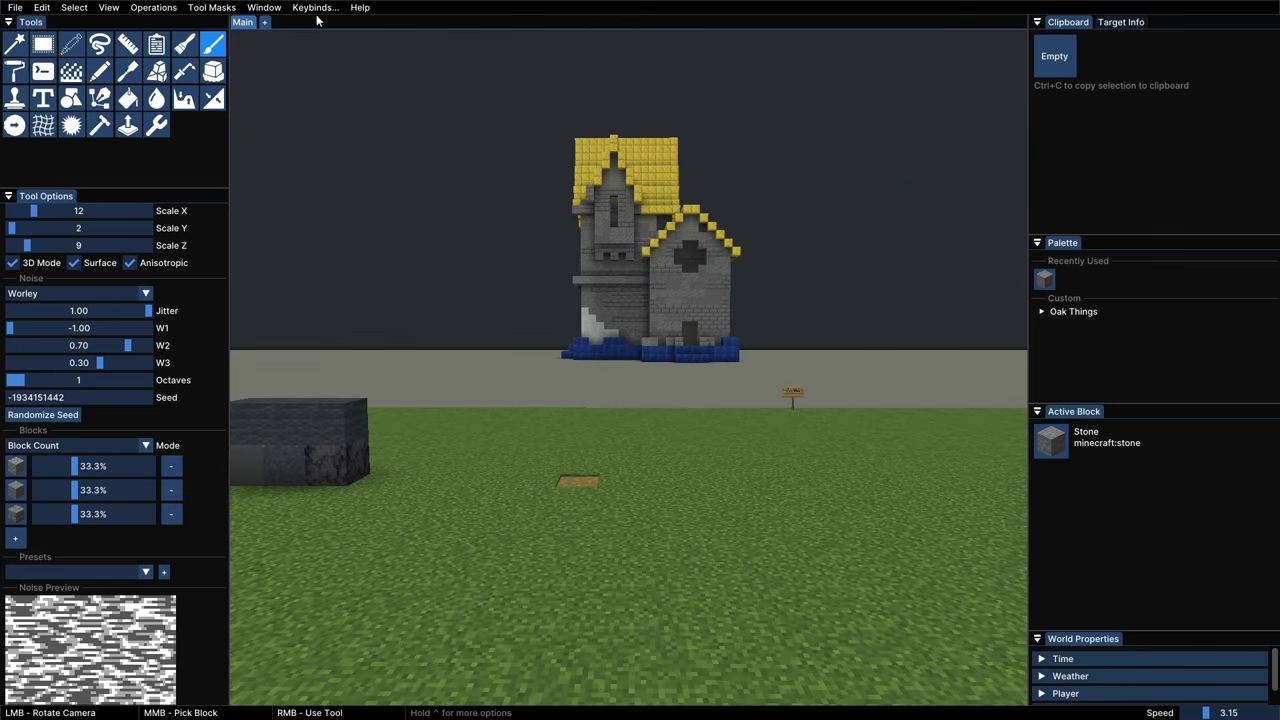
Undo the last noise paint applied over the house walls
key("ctrl+z")
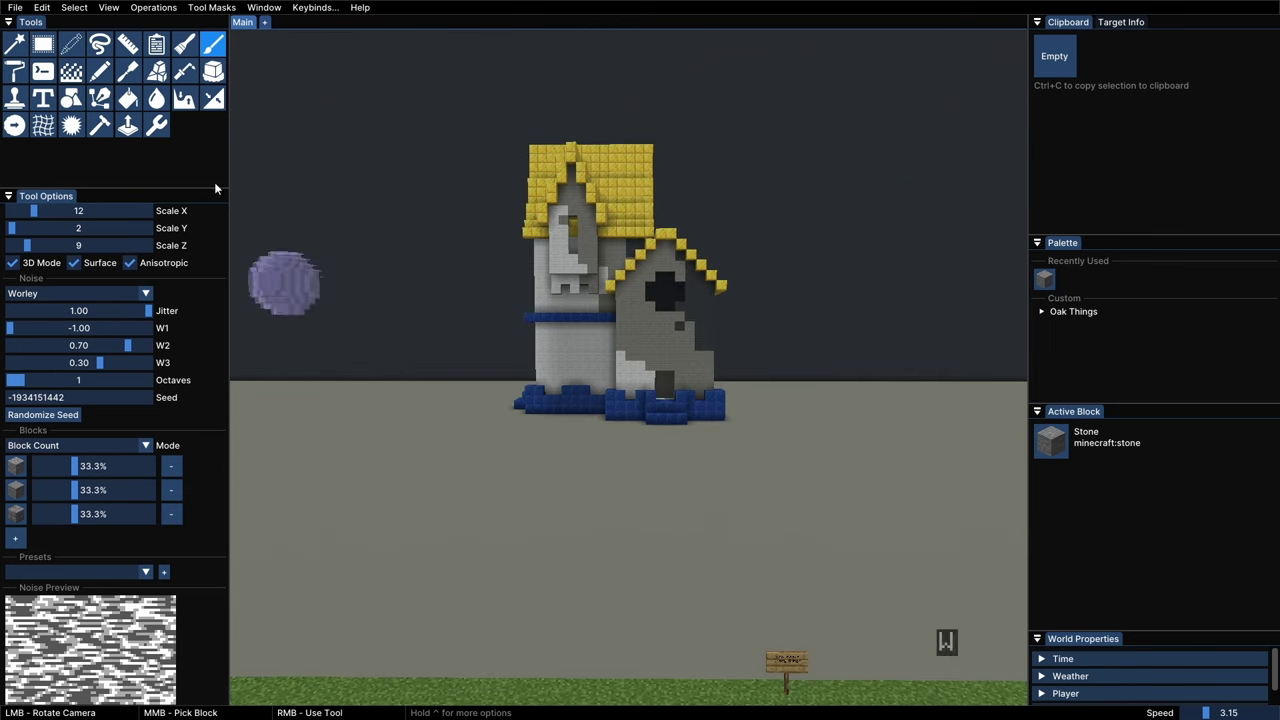
Try selecting the connected white wool area of the walls with Magic Select
left_click(15, 44)
right_click(543, 330)
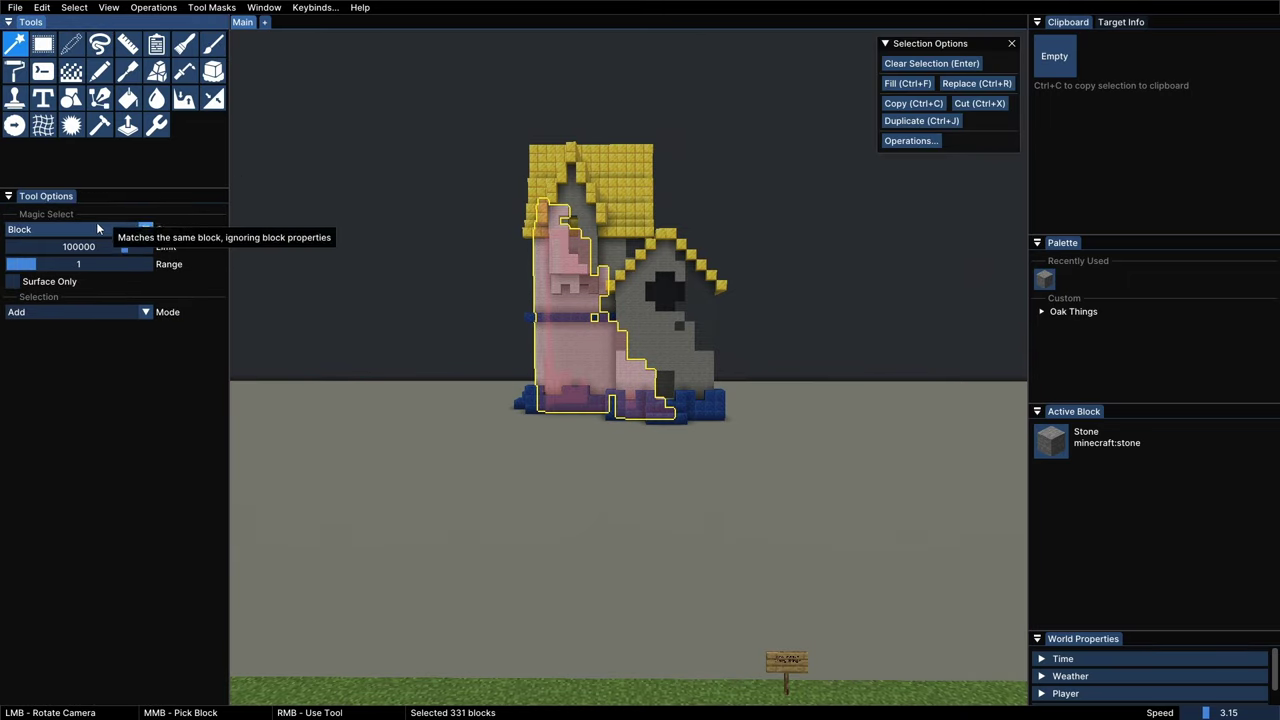
left_click_drag(599, 307, 690, 400, "ctrl")
left_click_drag(690, 400, 715, 404, "ctrl")
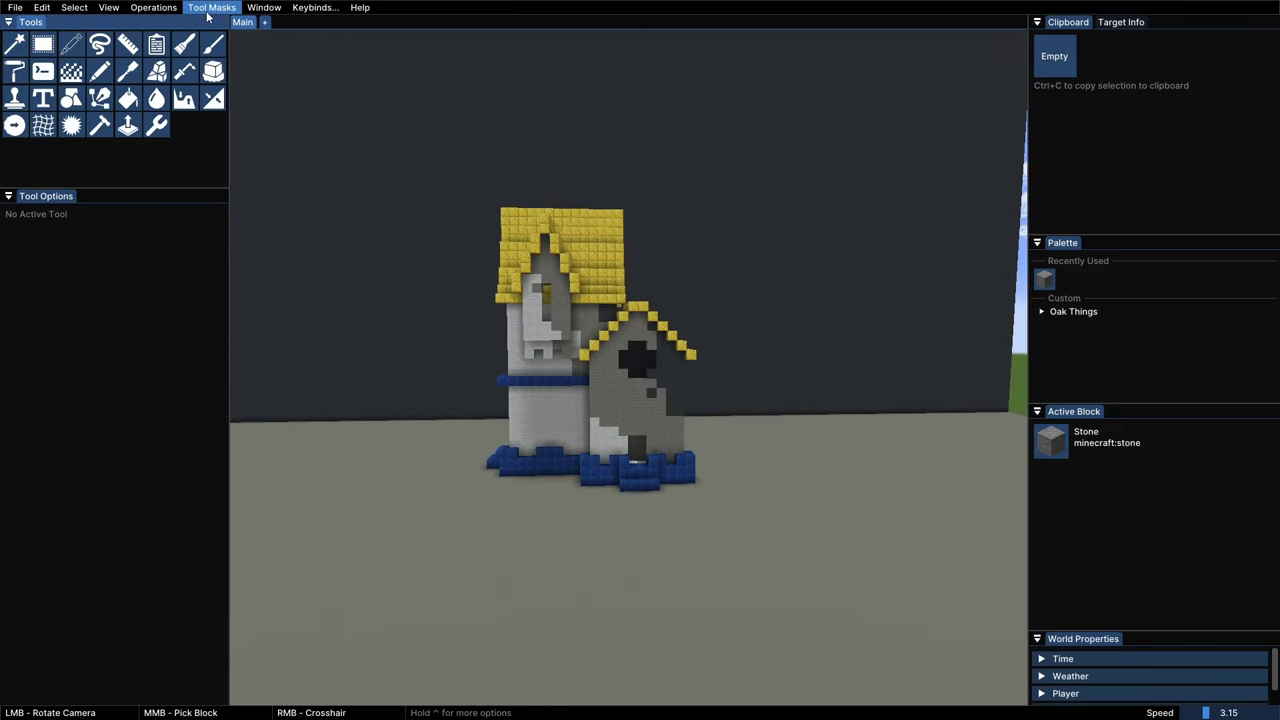
Set up a tool mask that limits painting to the house's white wool blocks
left_click(195, 39)
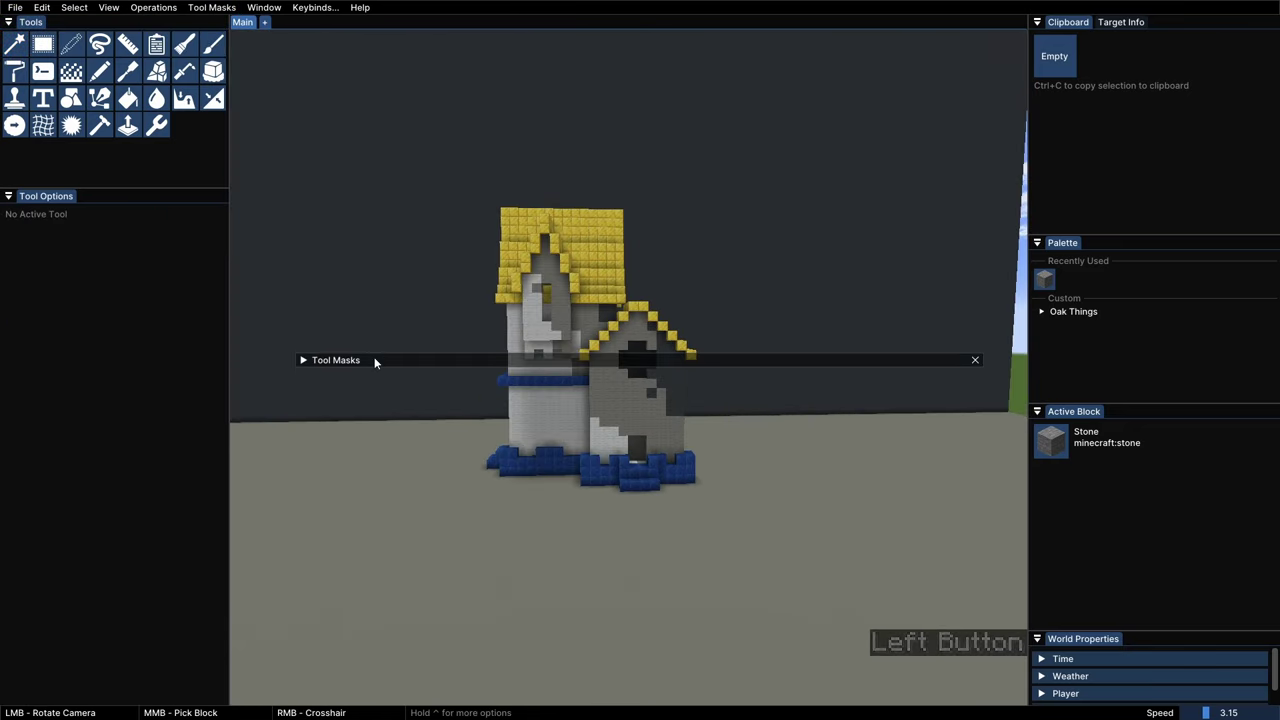
left_click_drag(375, 363, 339, 89)
left_click(268, 86)
middle_click_drag(520, 445, 290, 180)
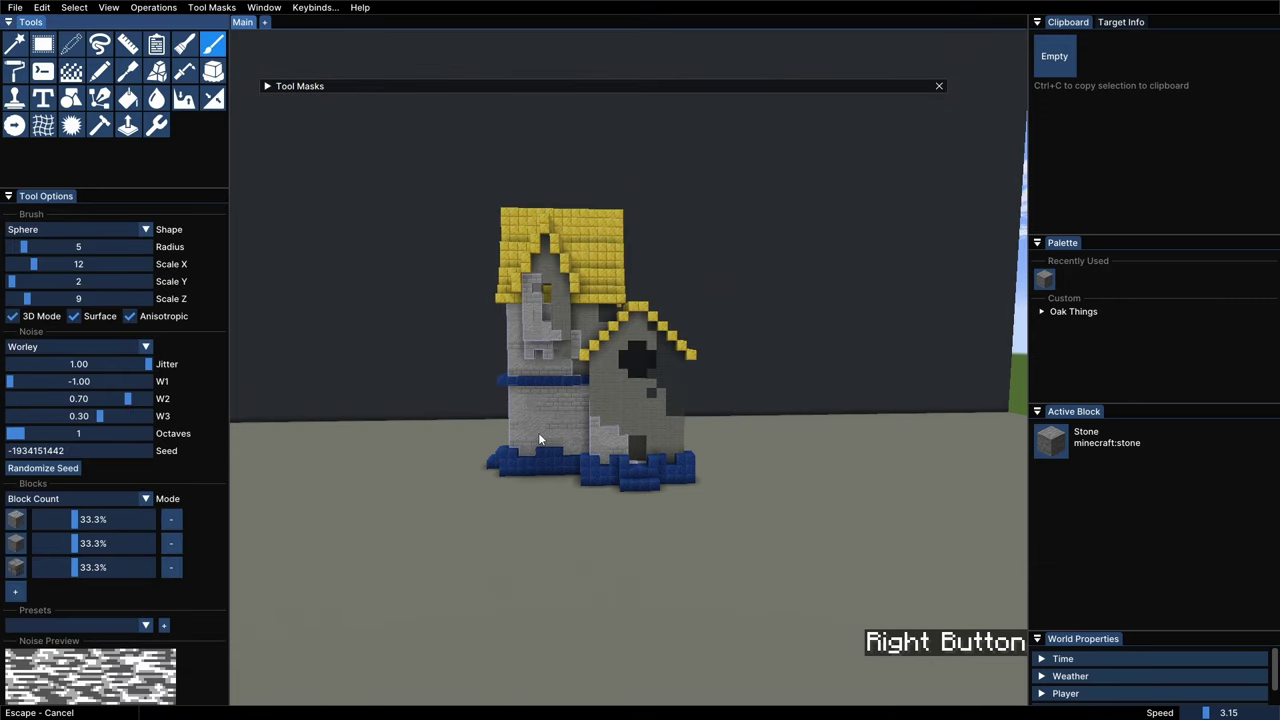
Paint the masked white wool zones of the walls with the three-block stone noise palette
right_click_drag(539, 434, 545, 432)
mouse_move(545, 432)
left_mouse_down("ctrl")
mouse_move(601, 337)
mouse_move(660, 350)
left_mouse_up("ctrl")
right_click_drag(563, 414, 563, 410)
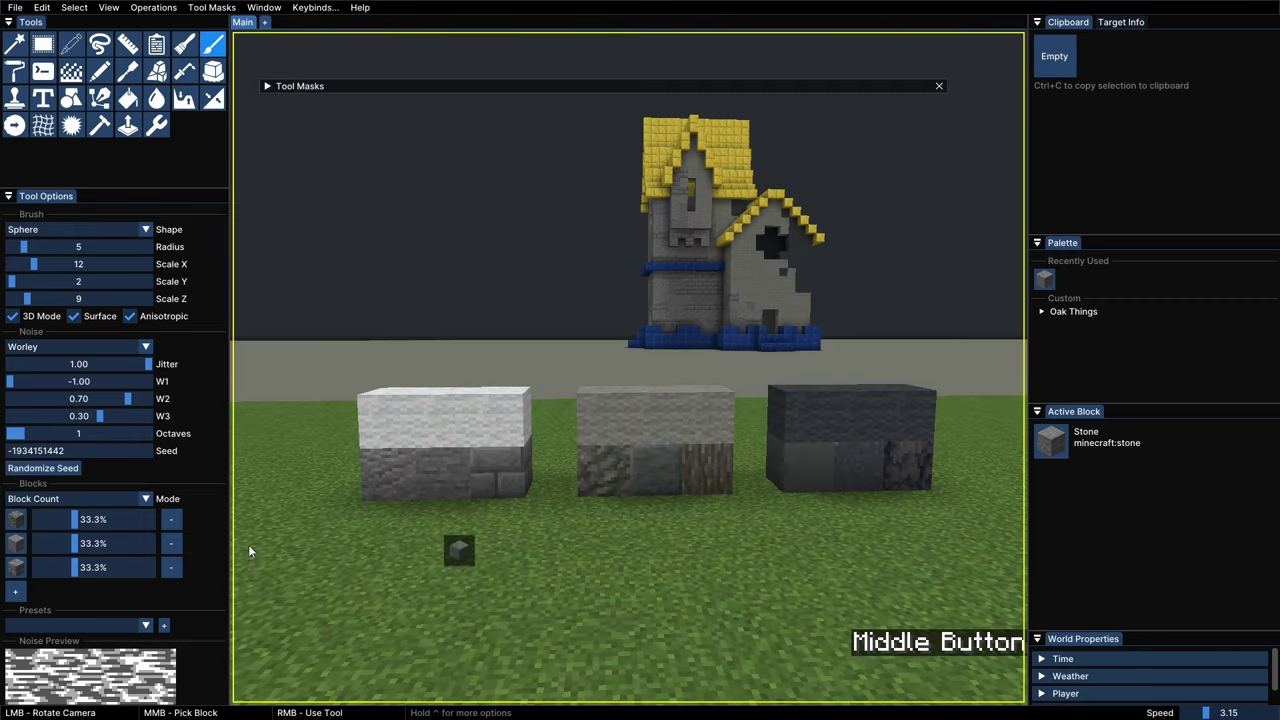
Load the three blocks under the light gray wool into the noise palette, mask to light_gray_wool, and paint those wall zones
middle_click_drag(249, 547, 16, 543)
middle_click_drag(702, 480, 16, 567)
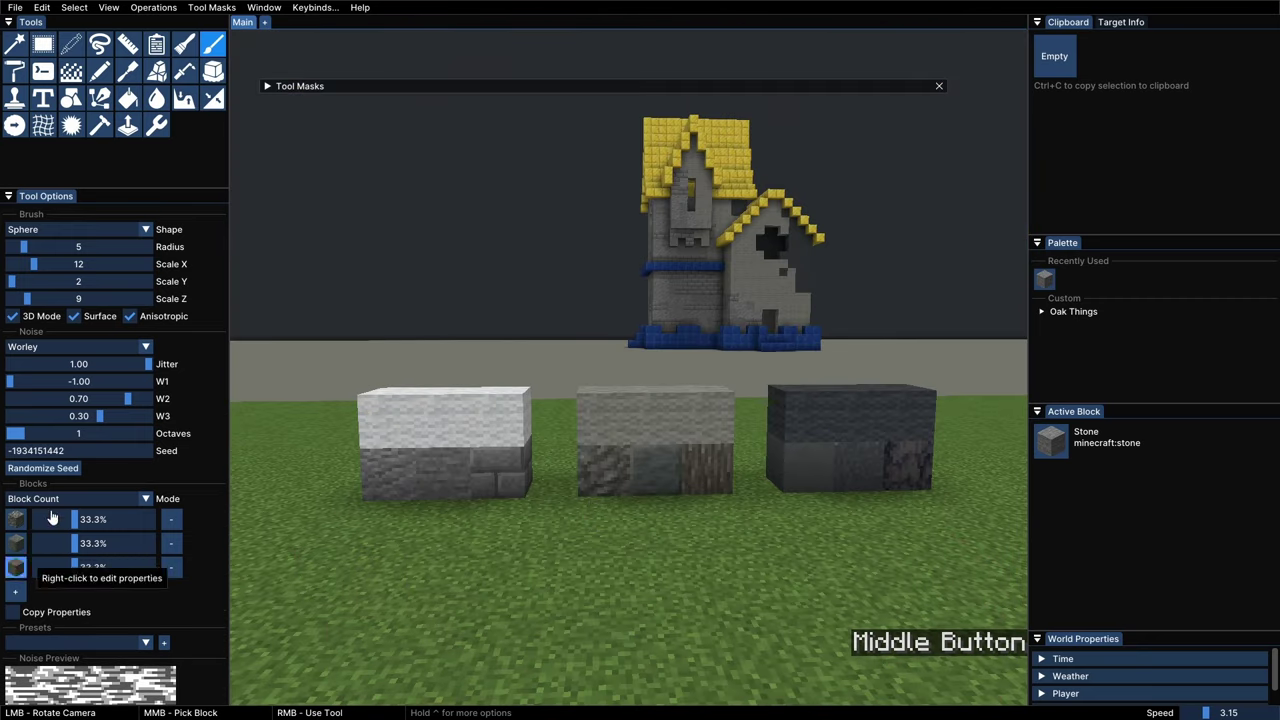
left_click(266, 86)
middle_click_drag(641, 448, 390, 243)
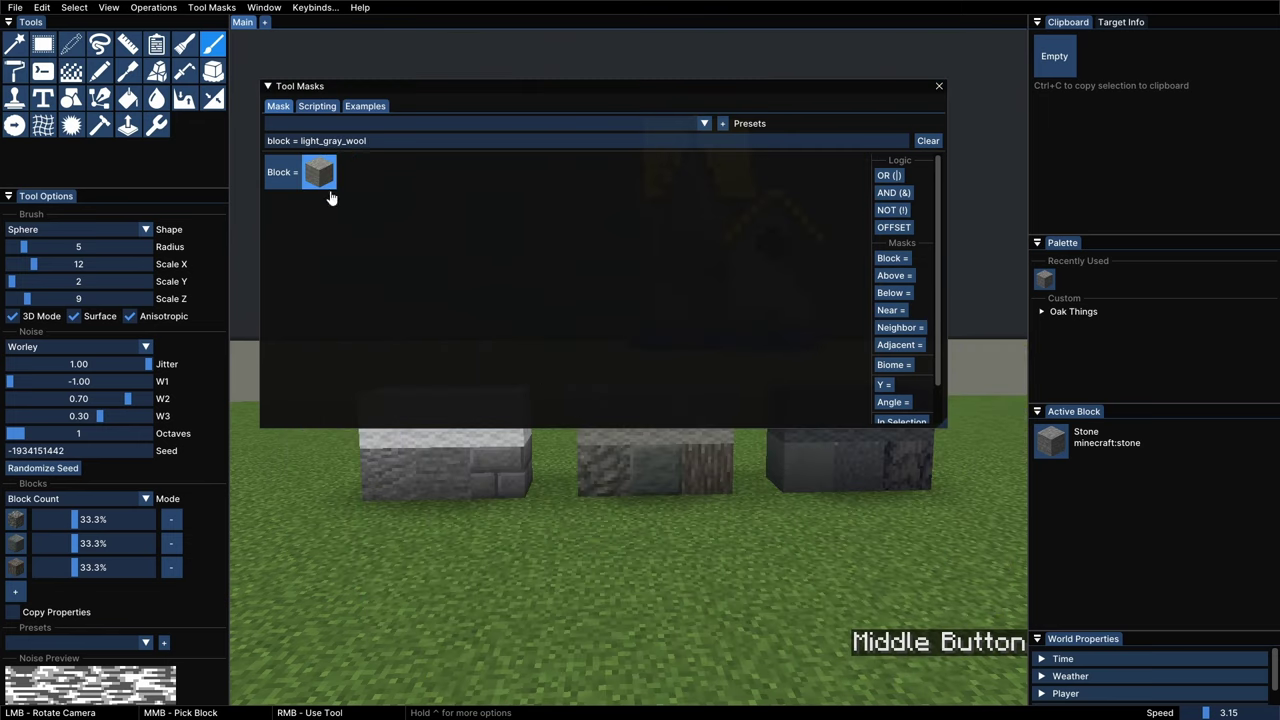
left_click(266, 86)
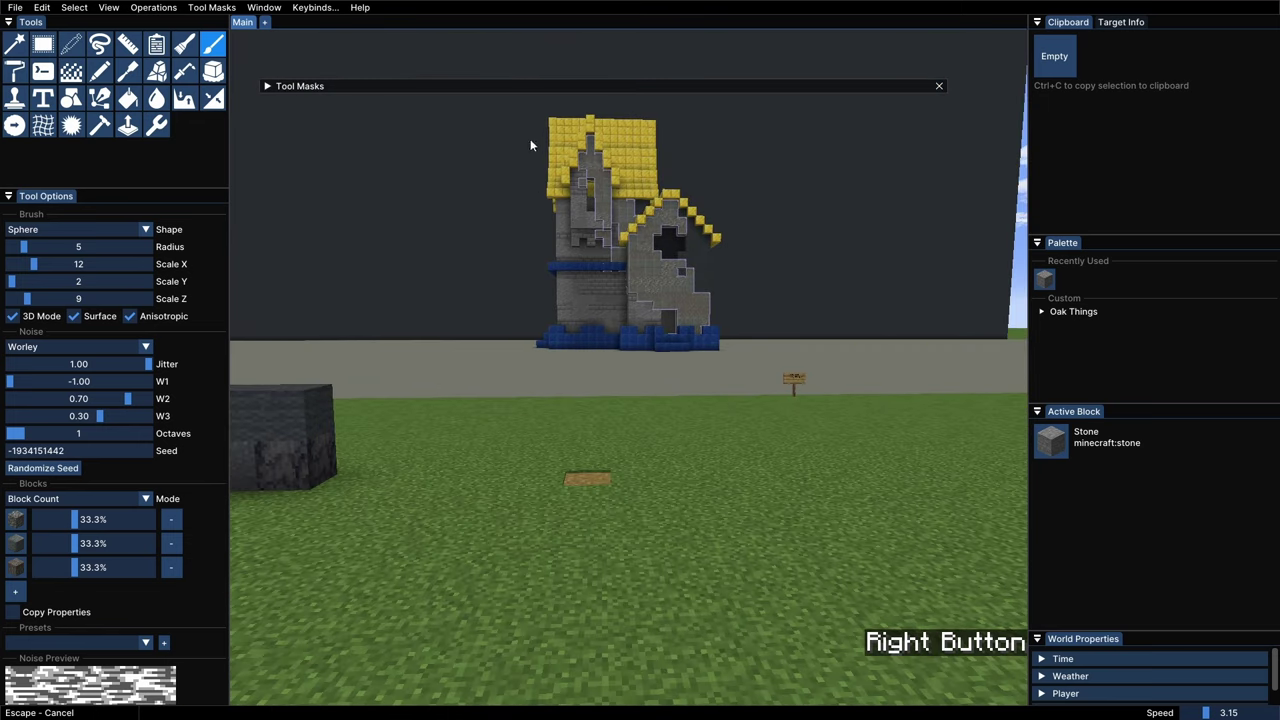
right_click_drag(531, 145, 603, 278)
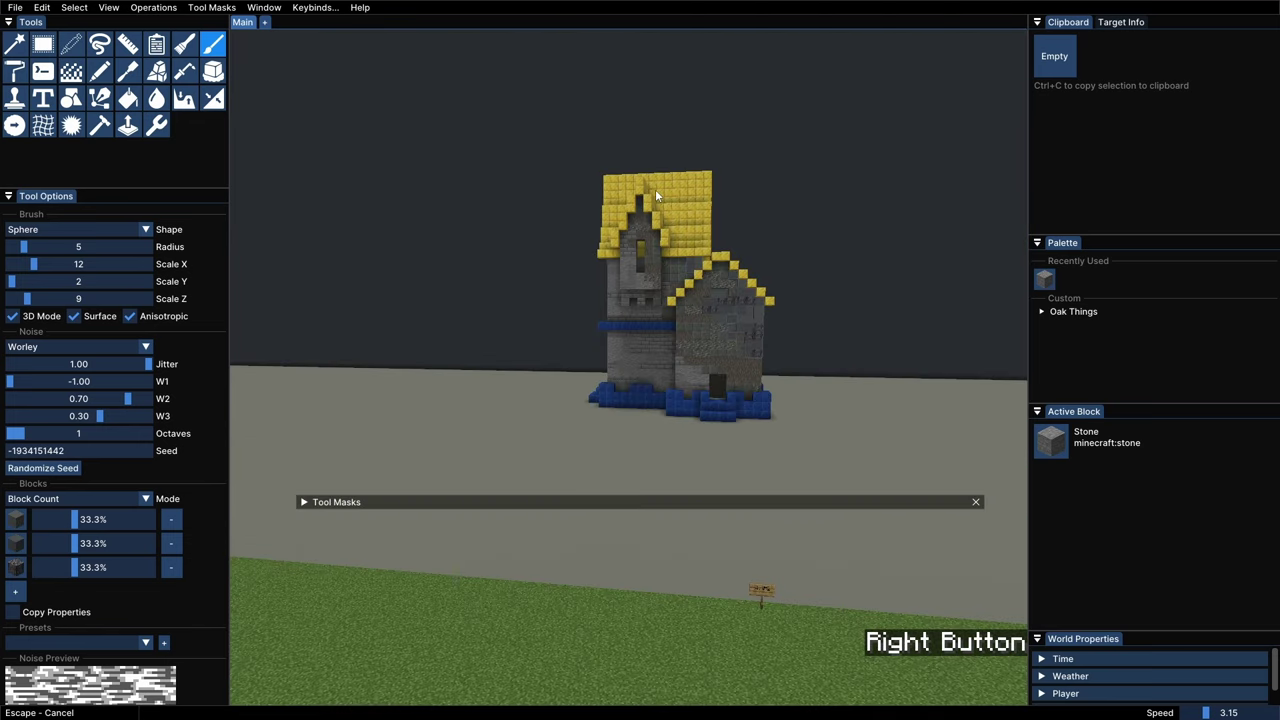
Paint the gray wool zones on the front and sides of the house with the three blocks under the gray wool
right_click_drag(655, 196, 693, 286)
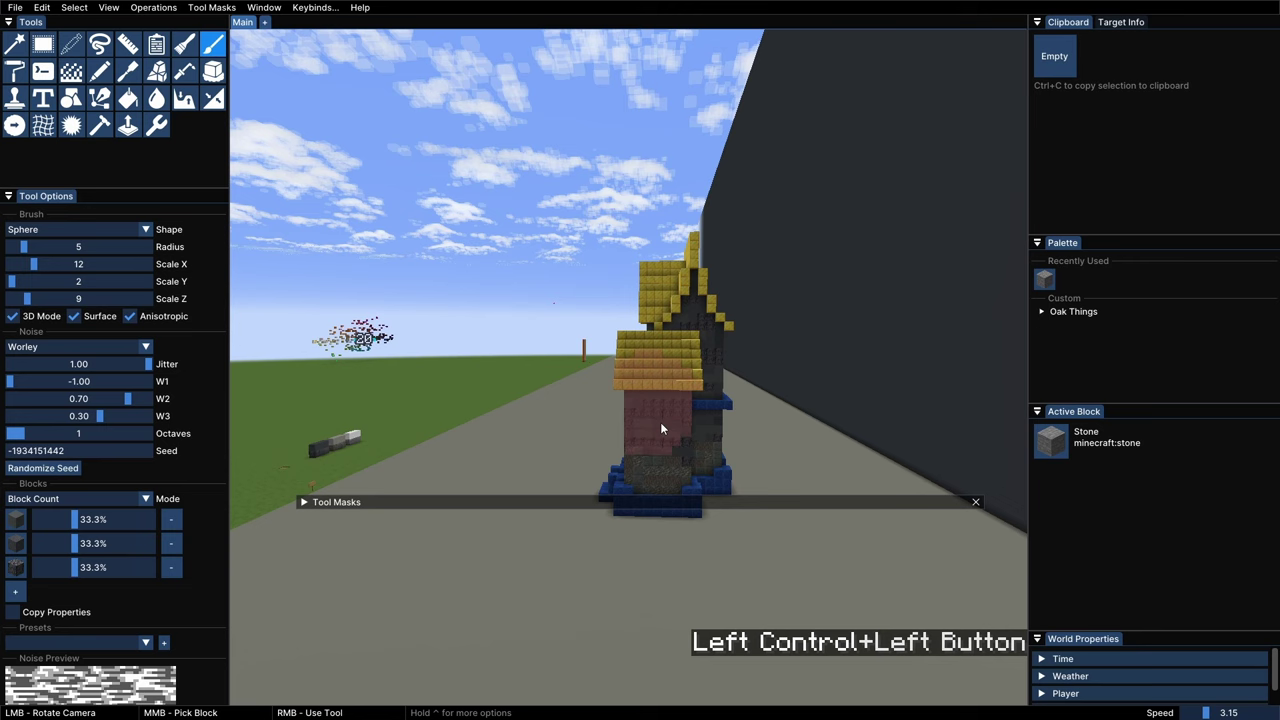
right_click_drag(660, 422, 681, 364)
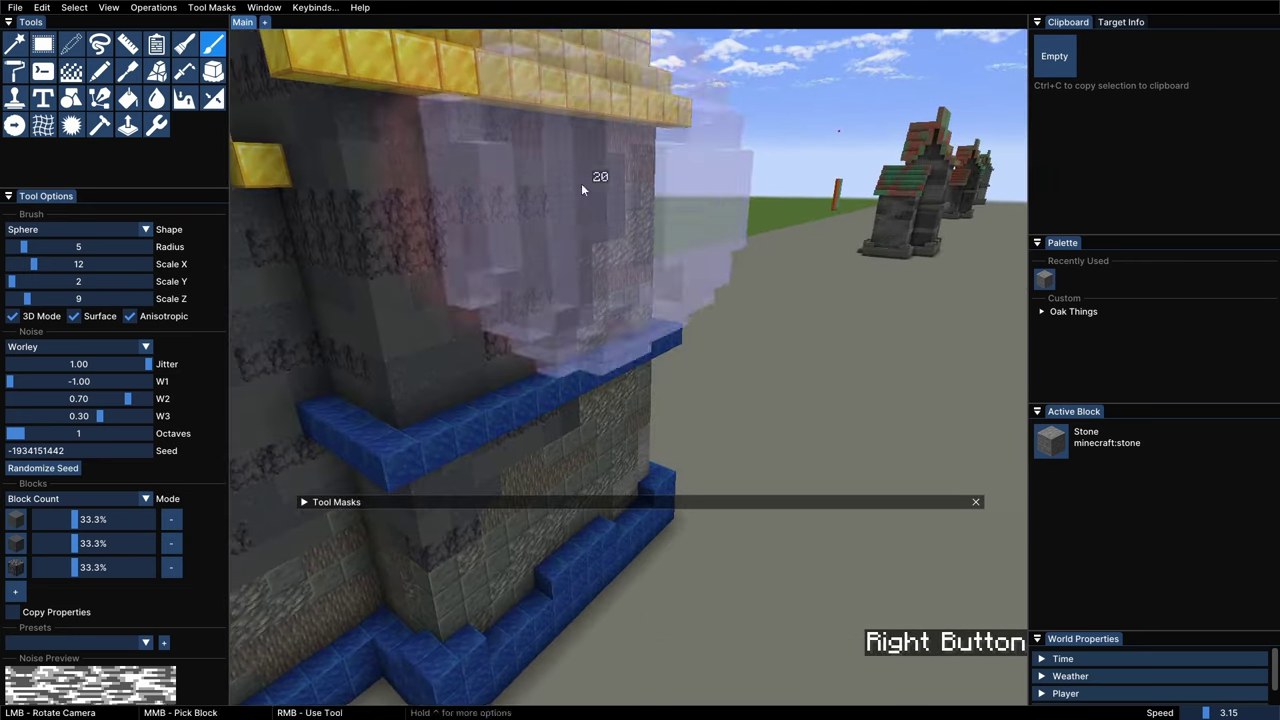
right_click(598, 180)
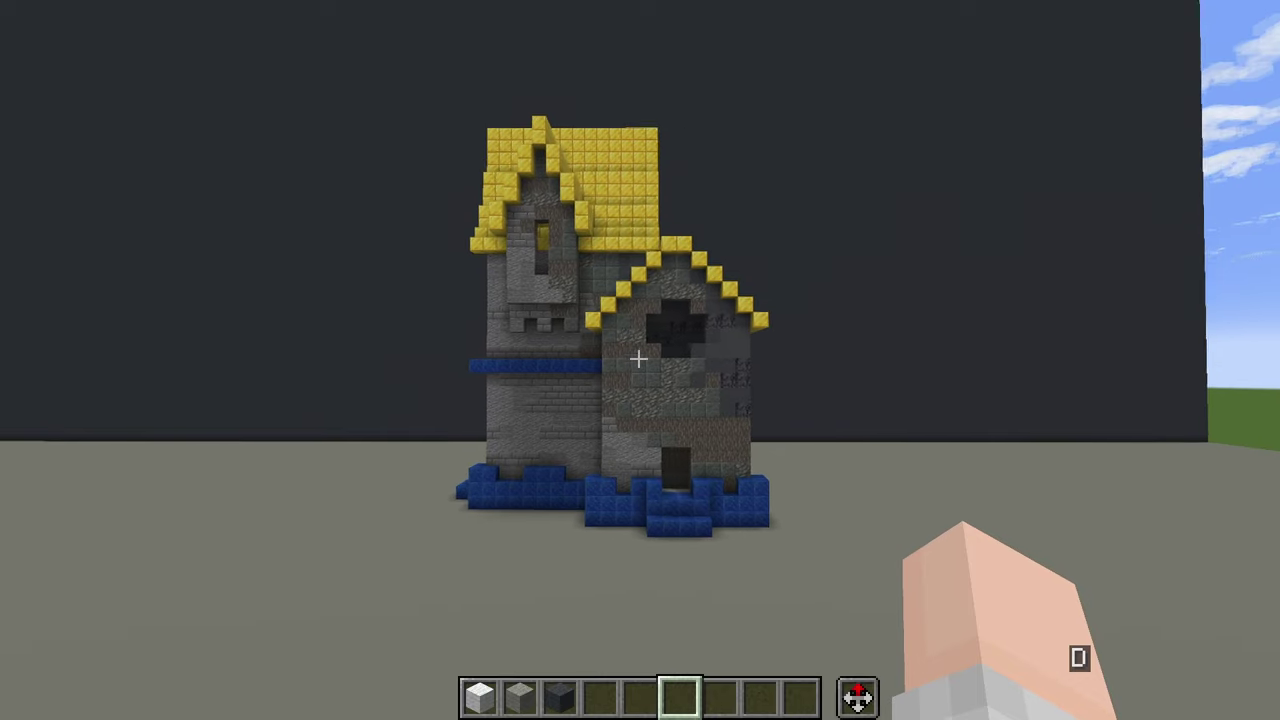
Examine the textured stone walls of the house from the front and the side
left_click(639, 358)
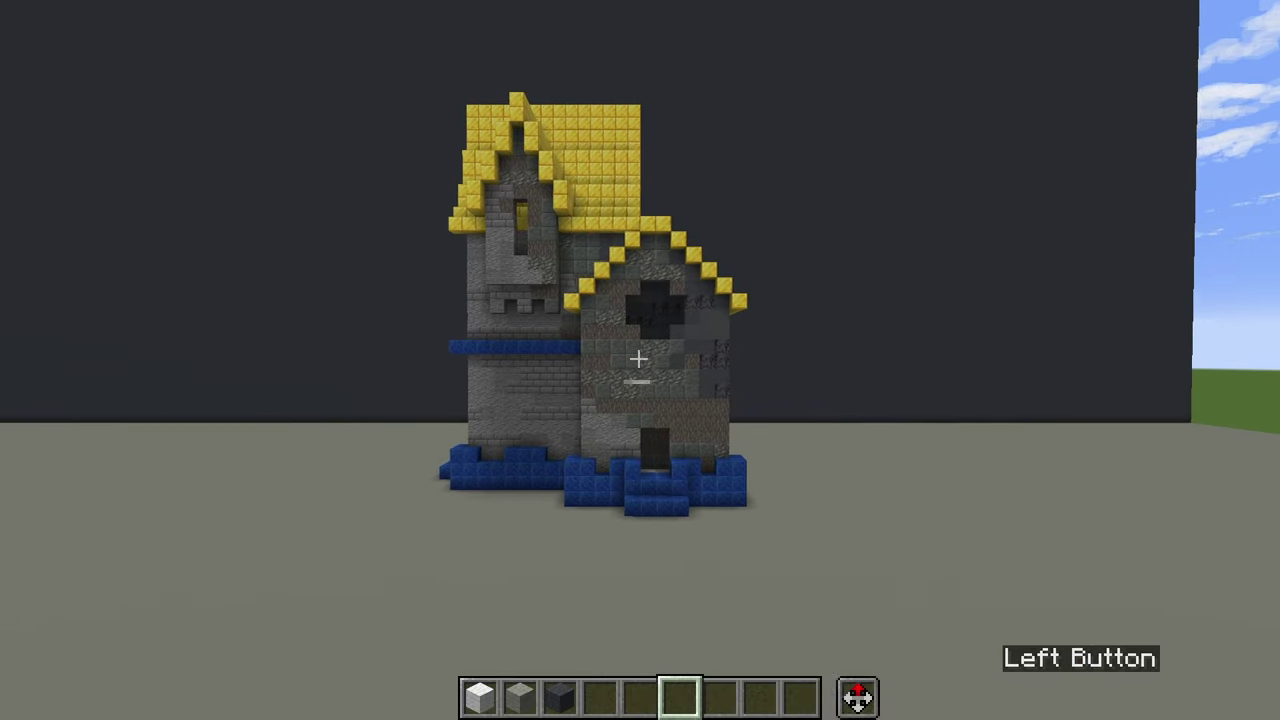
key("a")
key("w")
key("s")
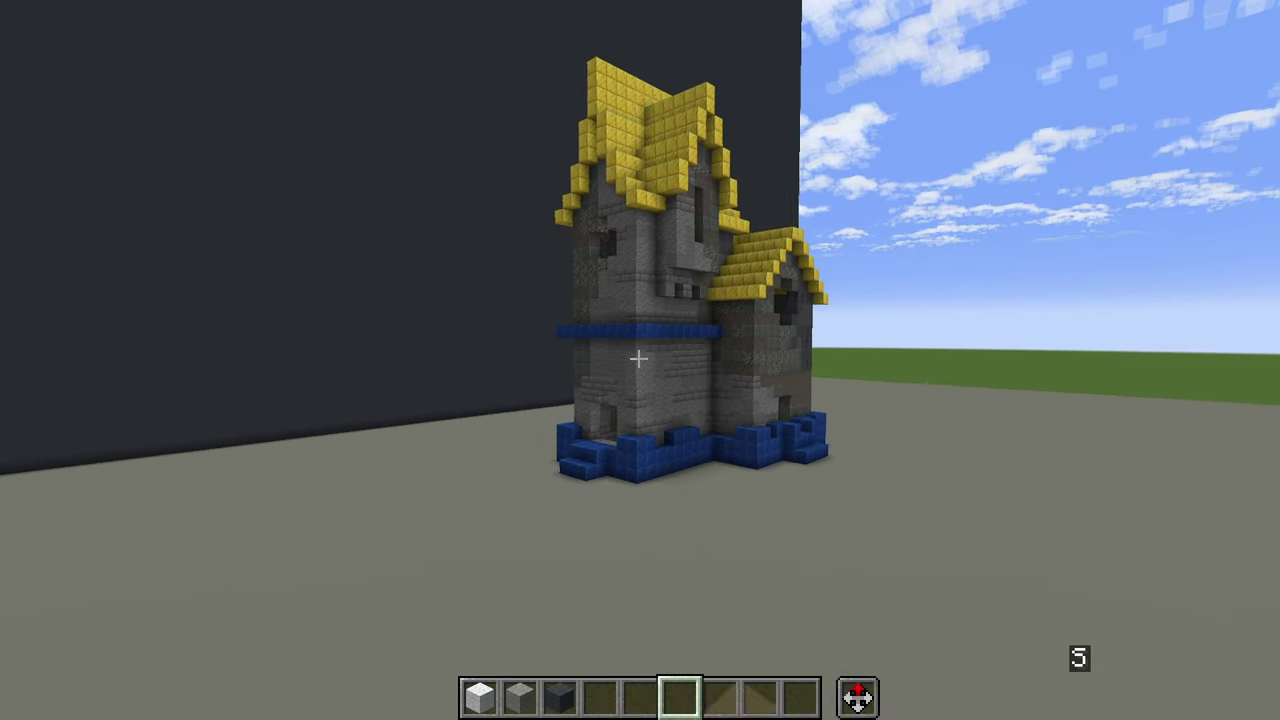
key("a")
key("space")
scroll(607, 465, "up", 2)
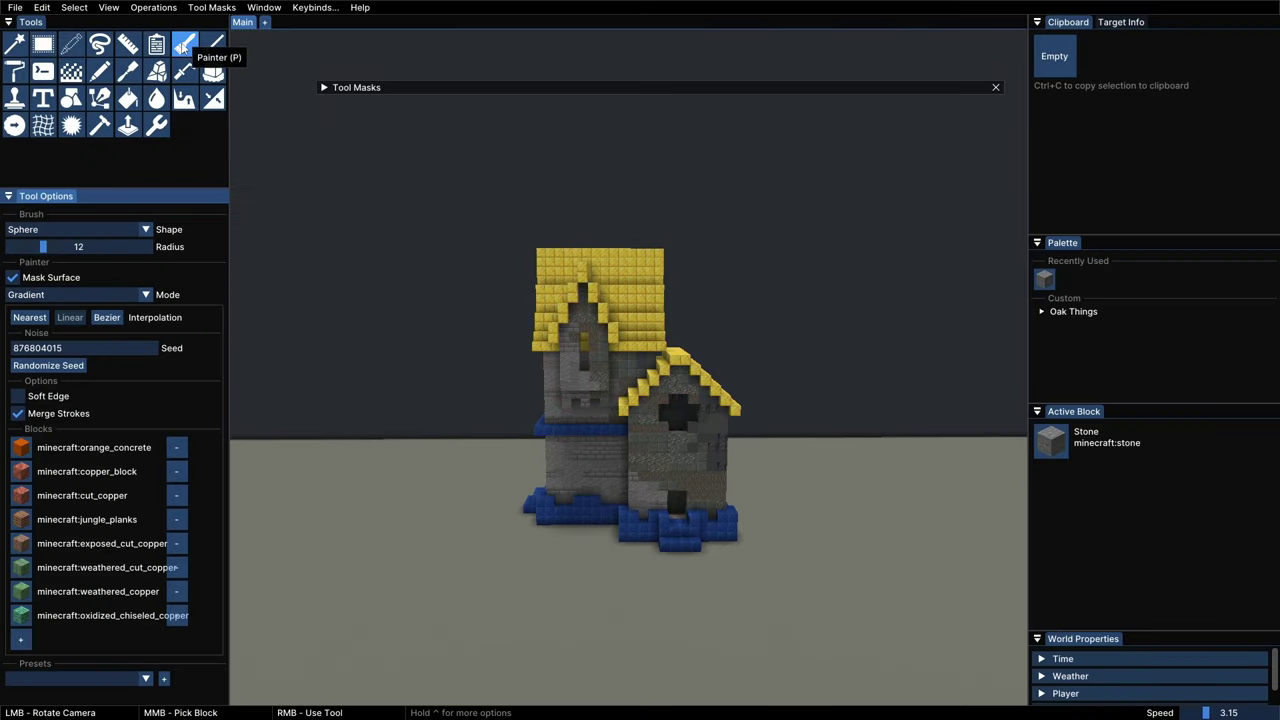
Paint the yellow roof with a radius-12 Painter gradient from orange_concrete to oxidized_chiseled_copper, and reduce the brush radius to 5
mouse_move(541, 344)
right_mouse_down()
mouse_move(575, 337)
mouse_move(578, 320)
mouse_move(645, 369)
mouse_move(634, 370)
right_mouse_up()
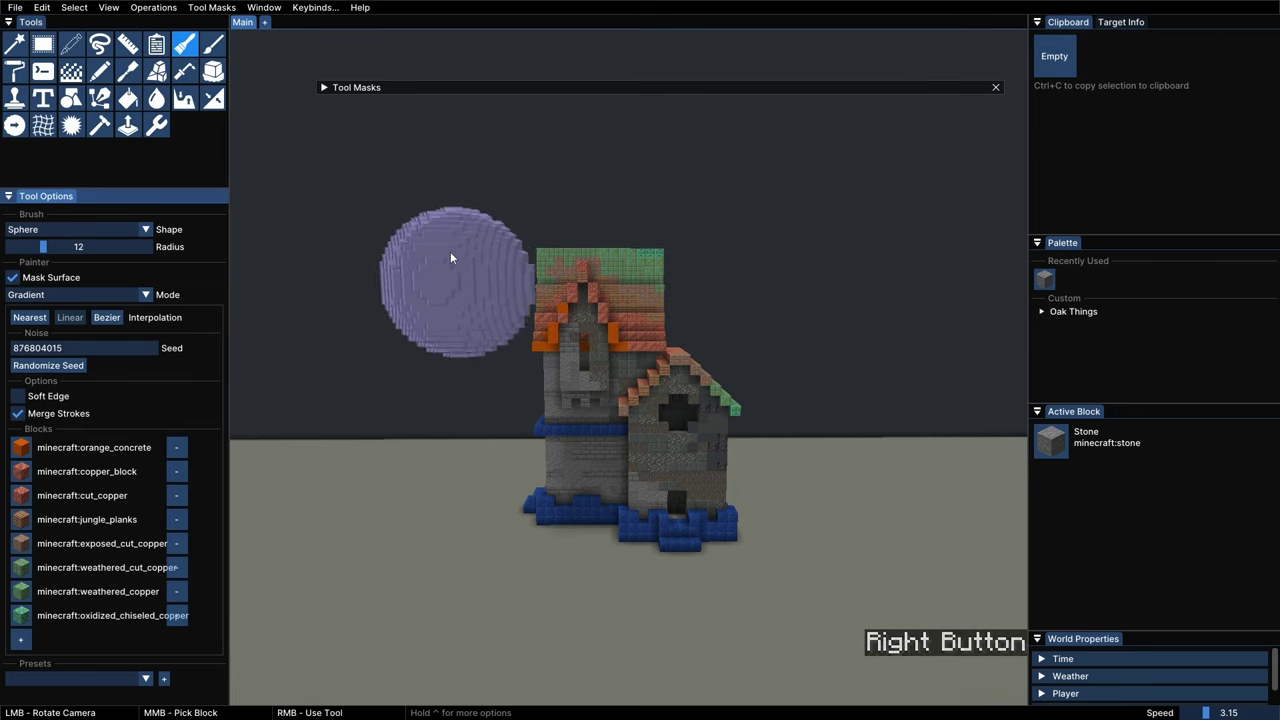
key("s")
scroll(443, 206, "down", 7, "ctrl")
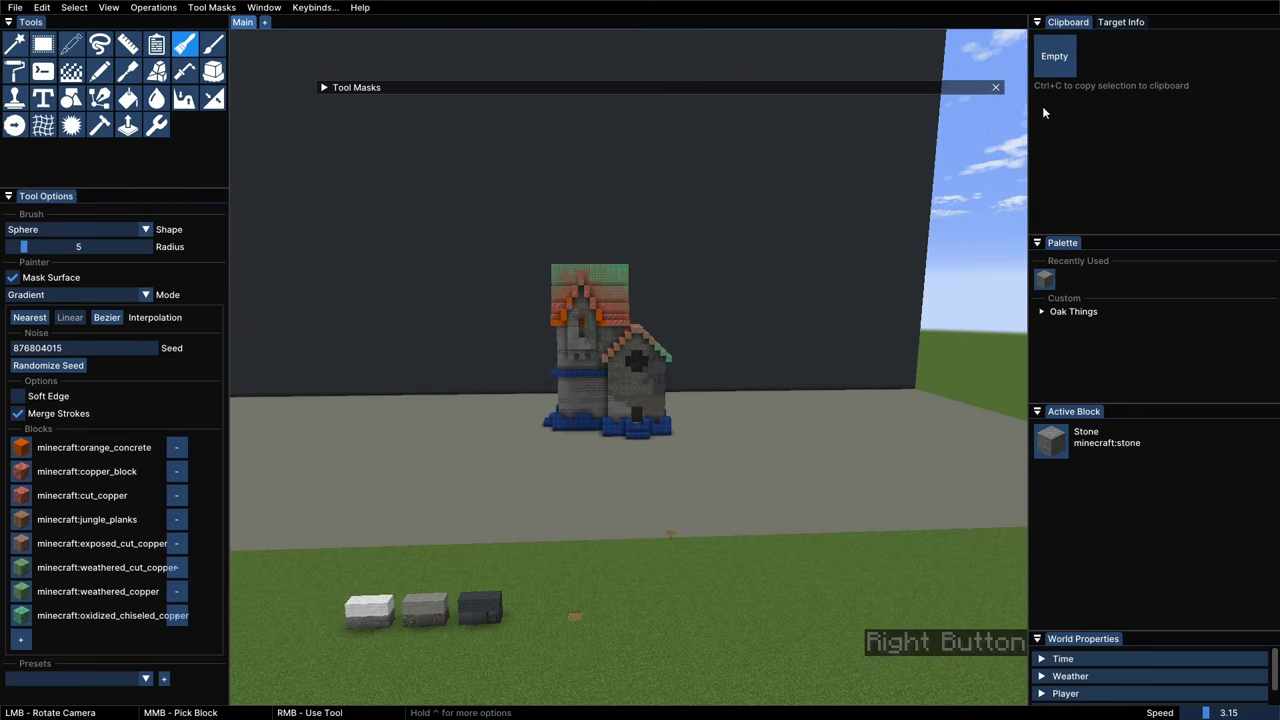
key("s")
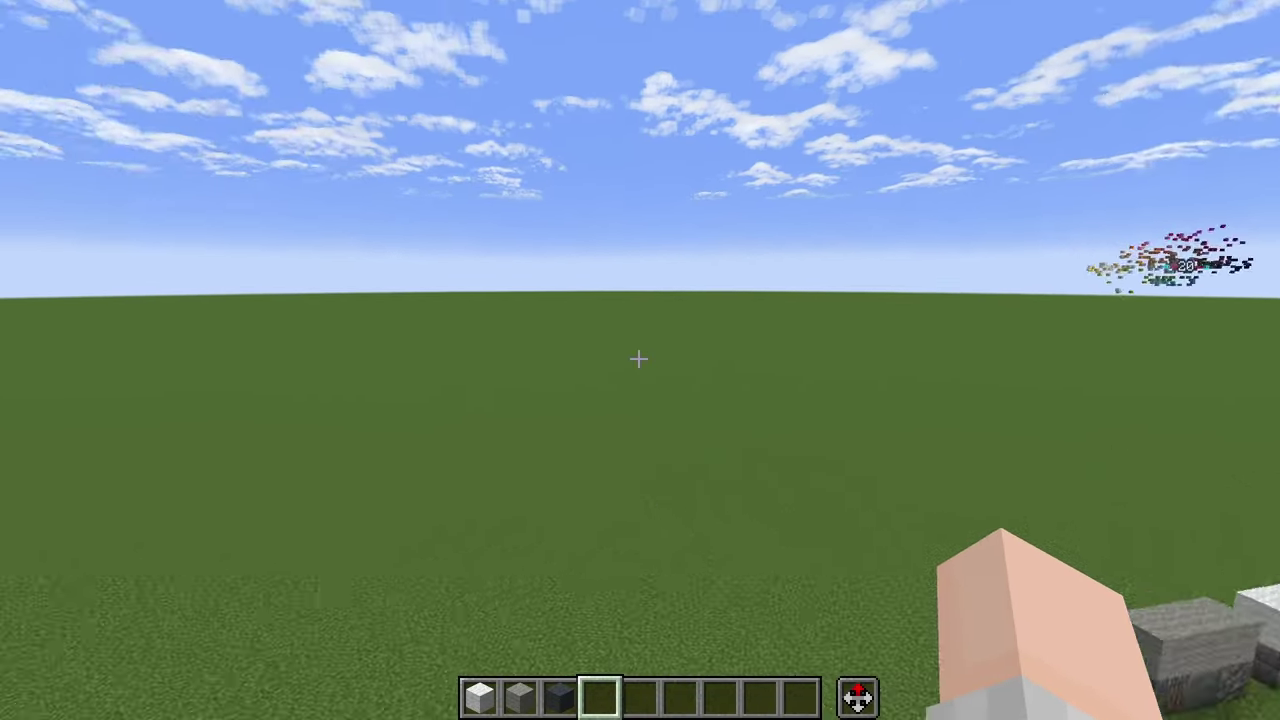
Discard the white, light gray and gray wool blocks from the hotbar
scroll(640, 360, "up", 1)
key("q")
scroll(640, 360, "up", 1)
key("q")
scroll(640, 360, "up", 1)
key("q")
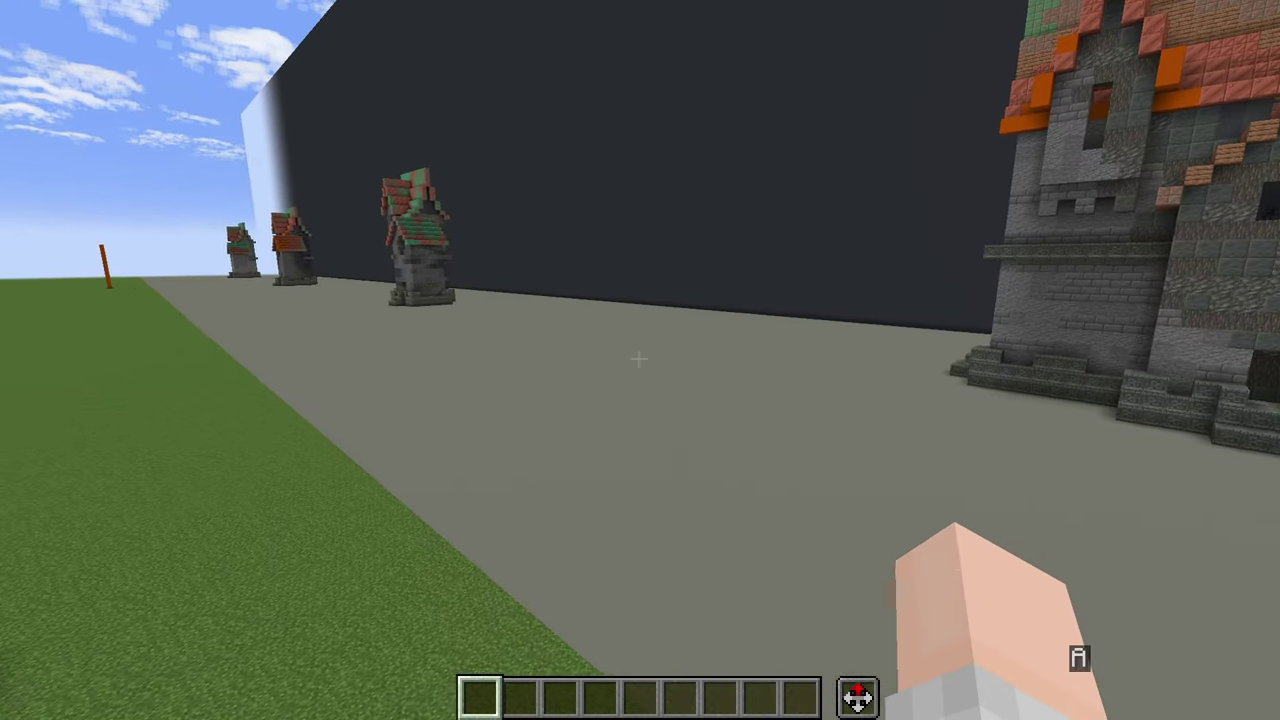
key("s")
key("w")
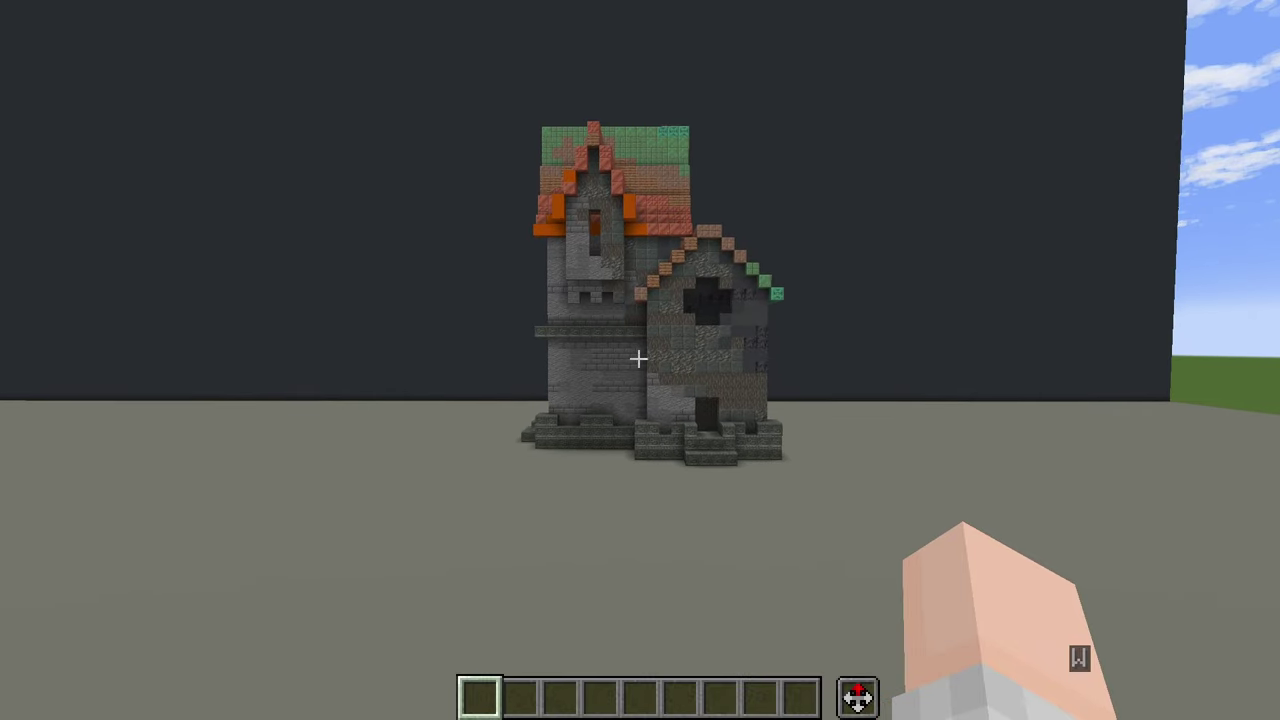
Set the Painter to Active Block mode with a sphere radius of 0
left_click(185, 46)
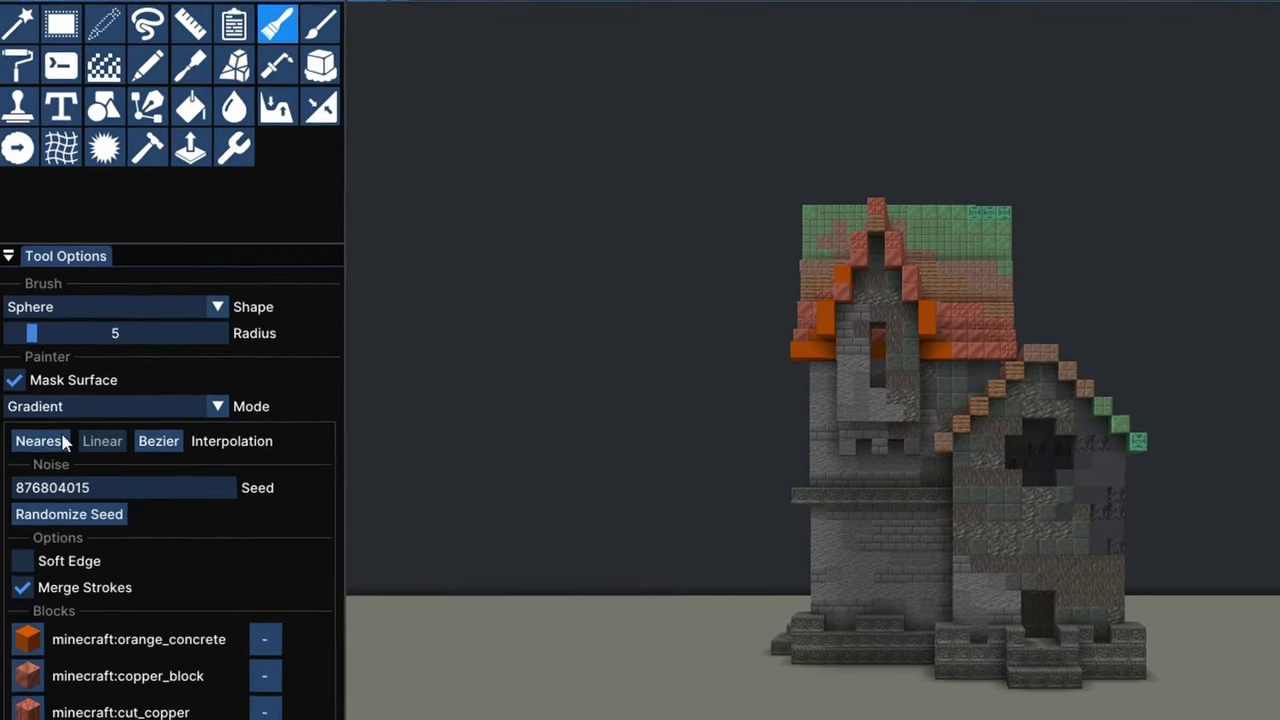
left_click(20, 294)
left_click(24, 452)
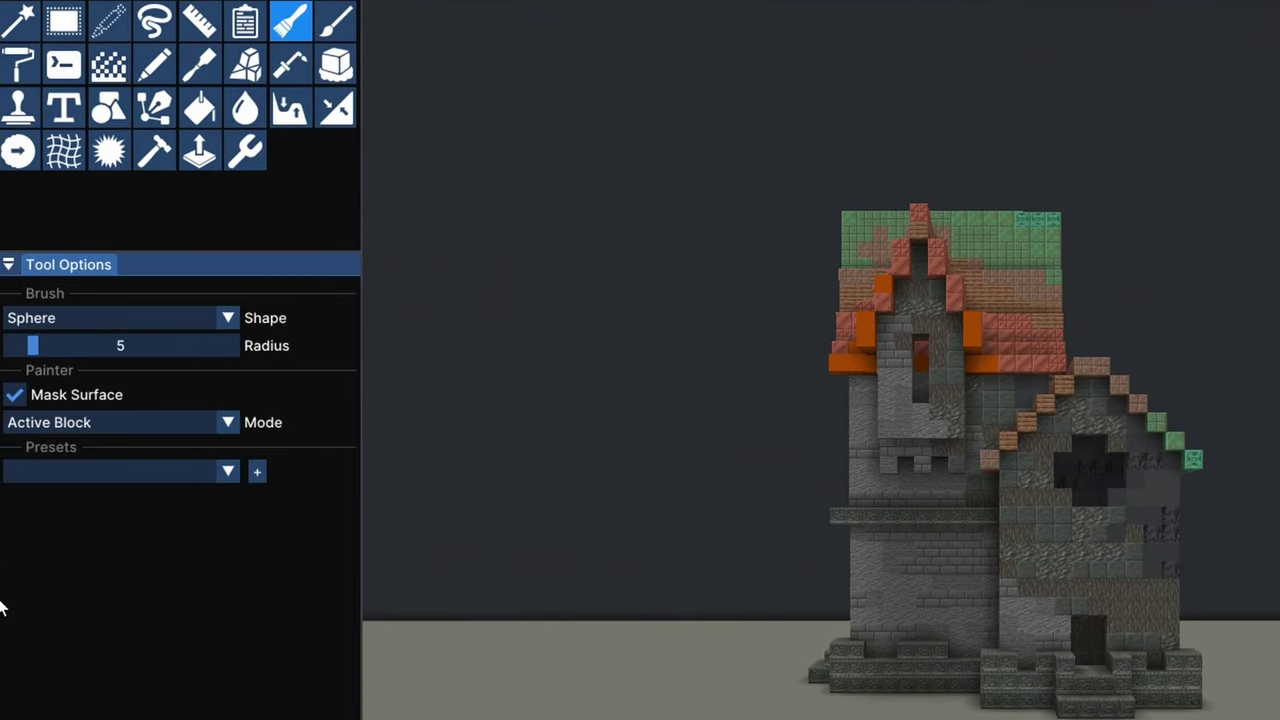
left_click_drag(58, 352, 0, 395)
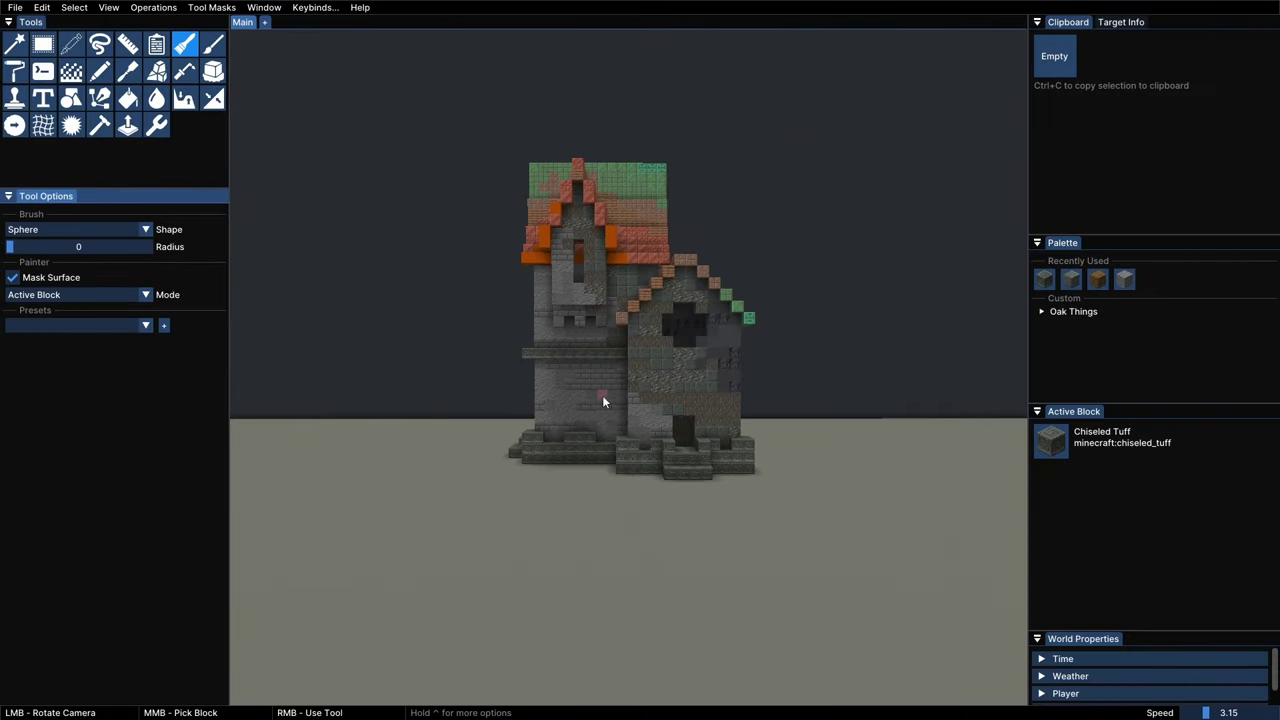
scroll(603, 401, "up", 2)
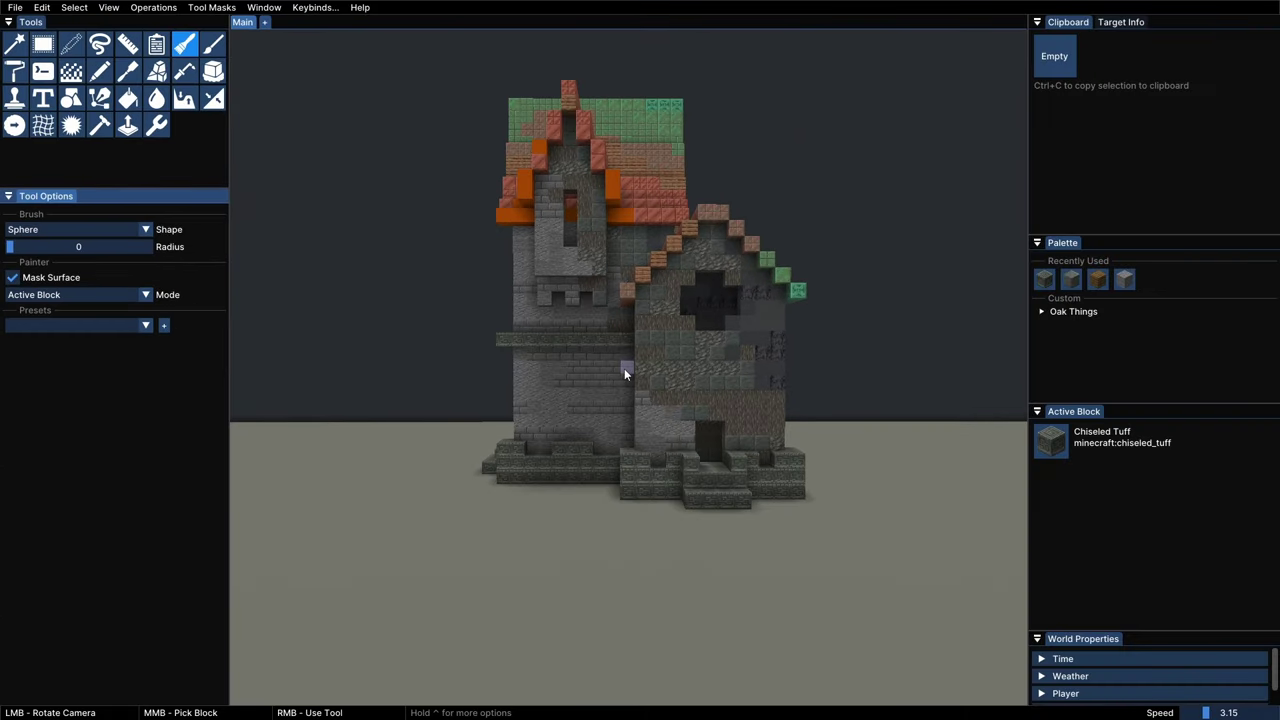
key("space")
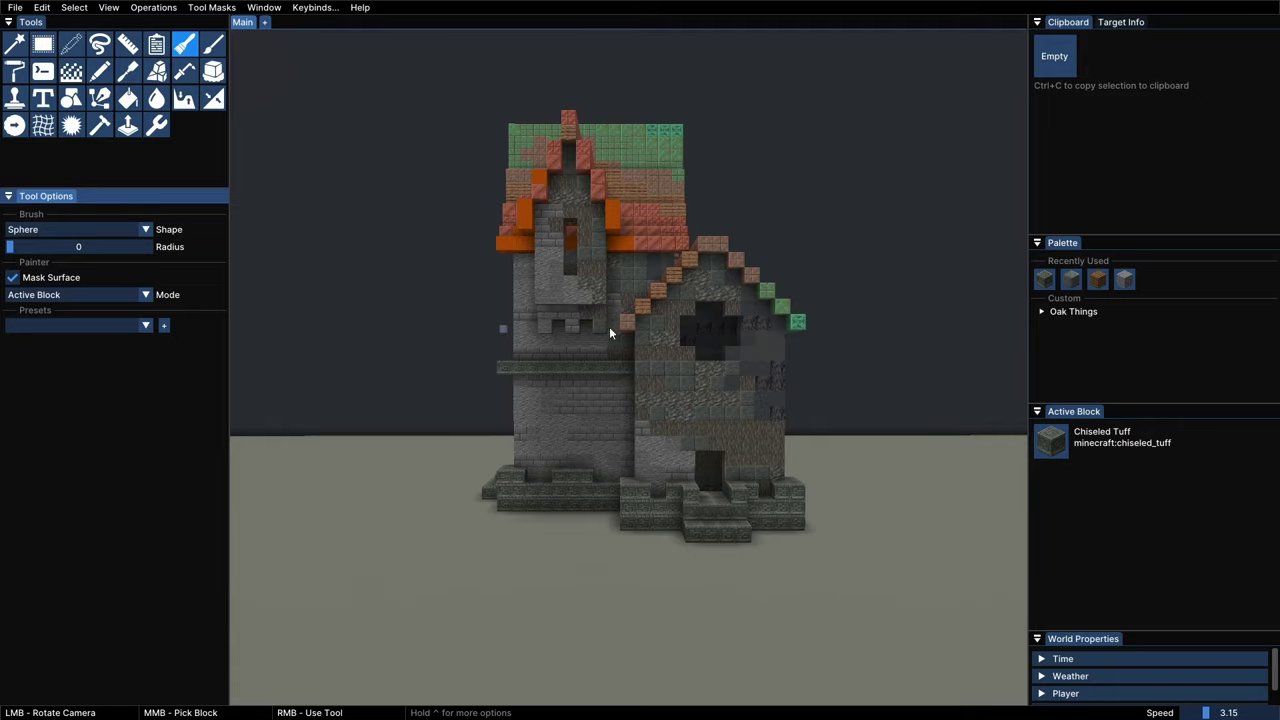
Try a dark block and gray concrete powder in the tower wall below the chiseled tuff band
key("Menu")
right_click(638, 358)
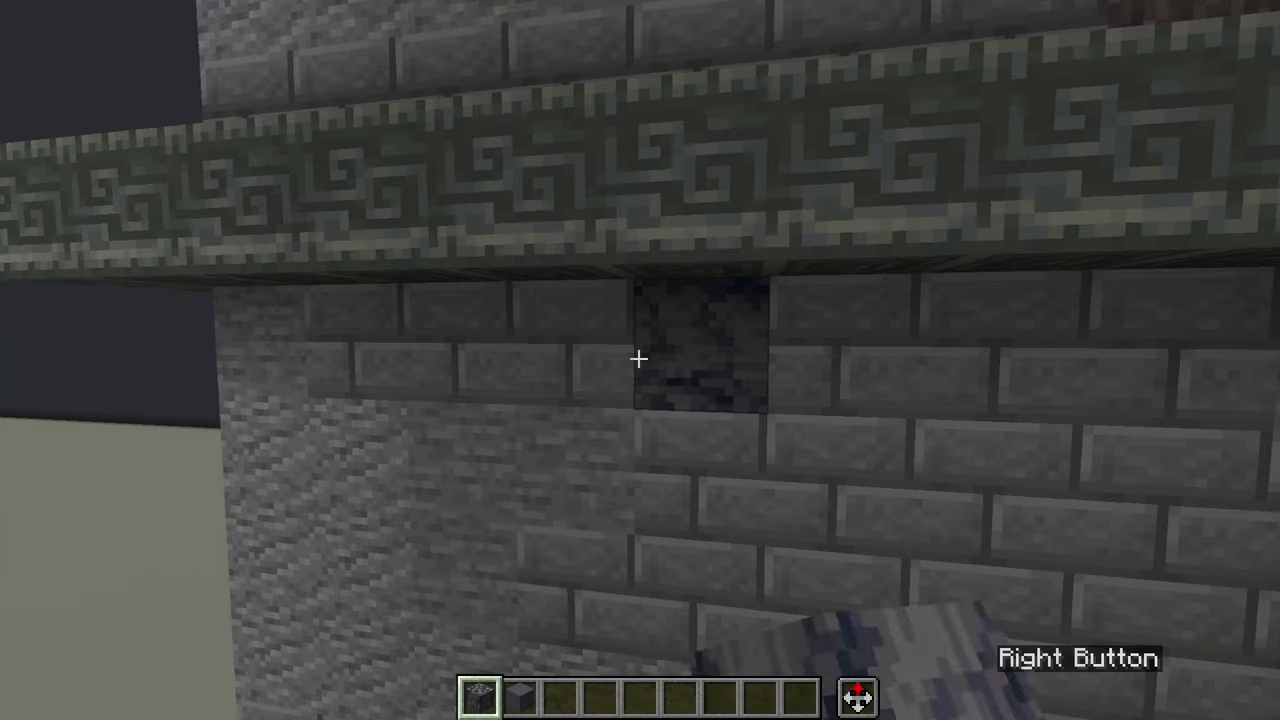
left_click(639, 359)
right_click(639, 359)
key("s")
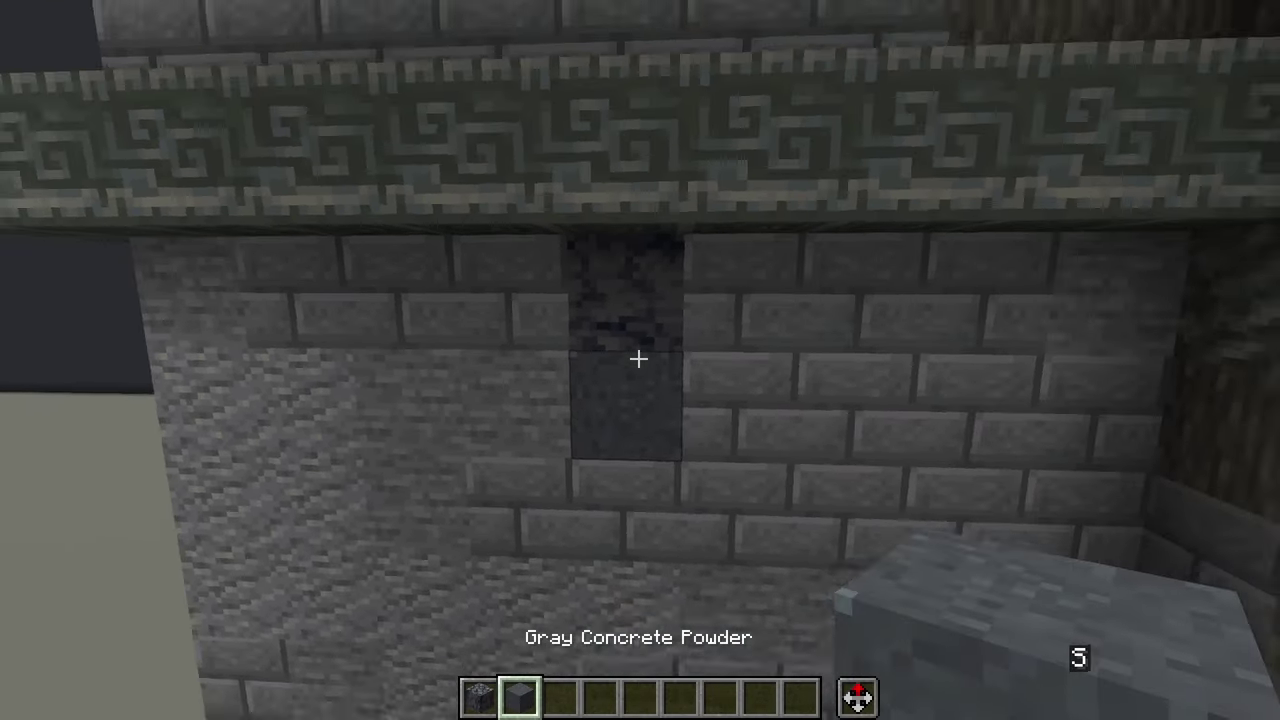
key("ctrl")
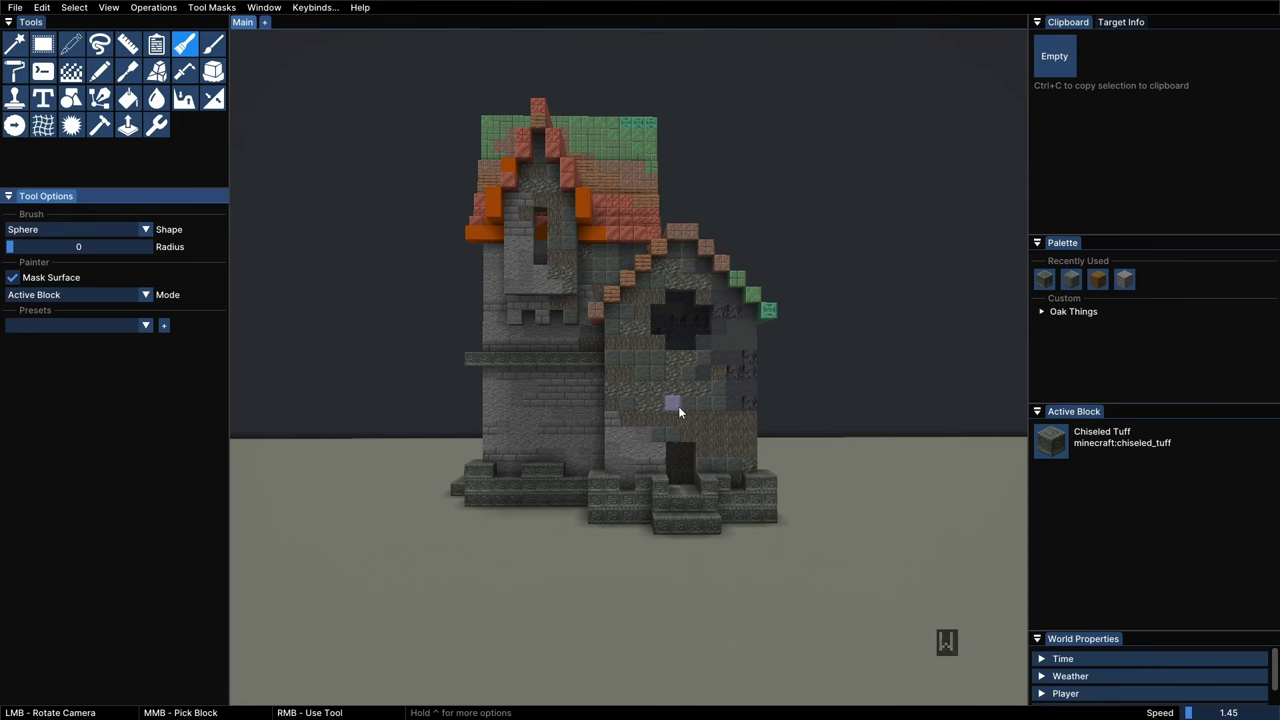
Paint test streaks of acacia wood on the tower wall near the chiseled tuff band and undo them
key("w")
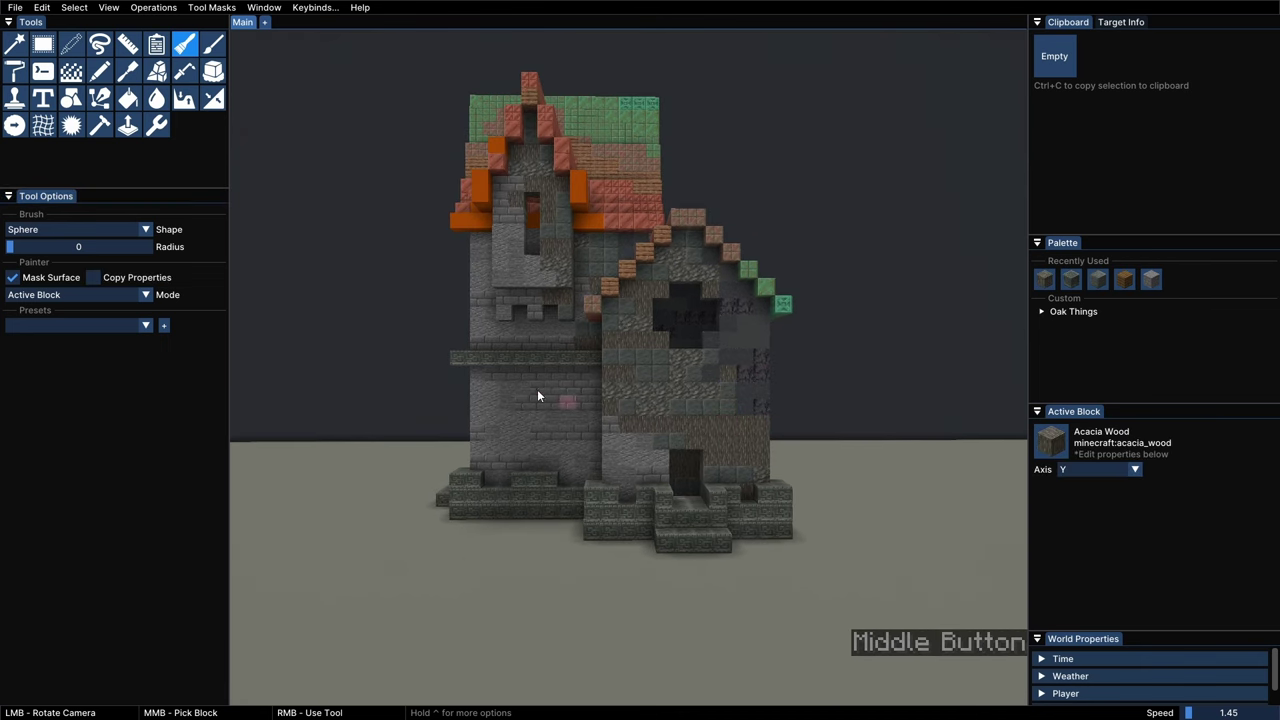
right_click_drag(600, 367, 686, 370)
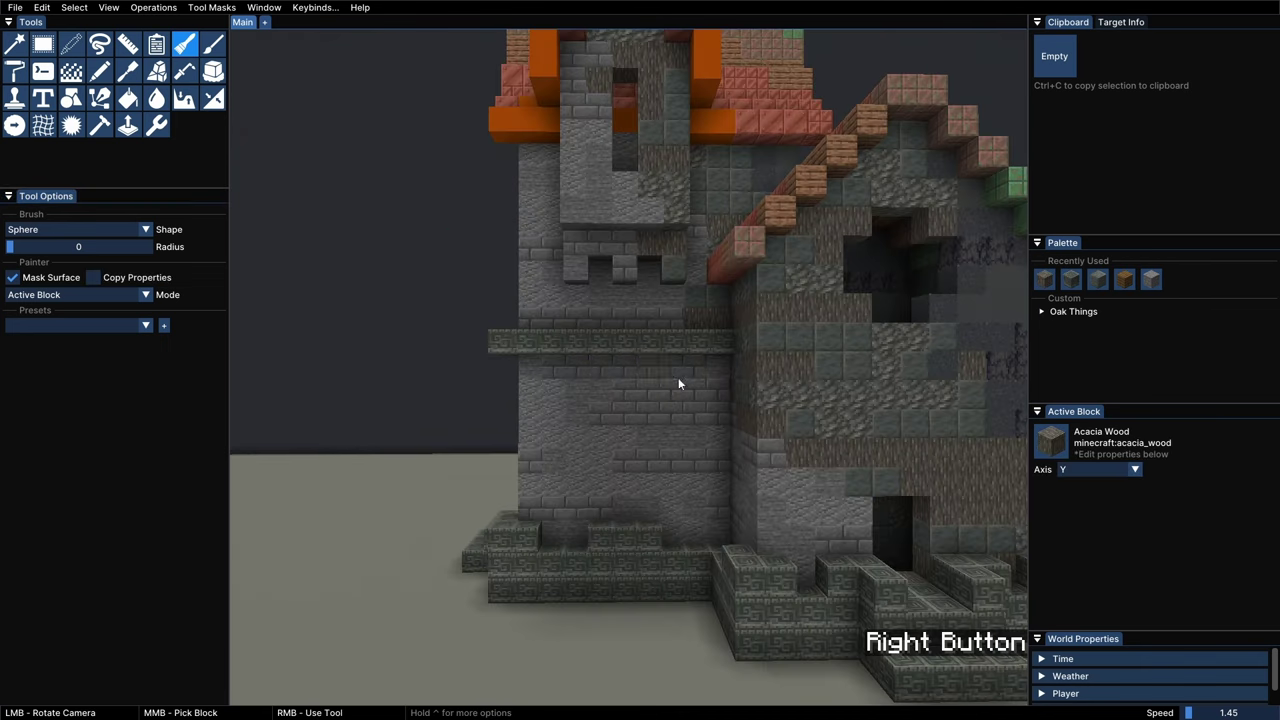
scroll(530, 446, "down", 3)
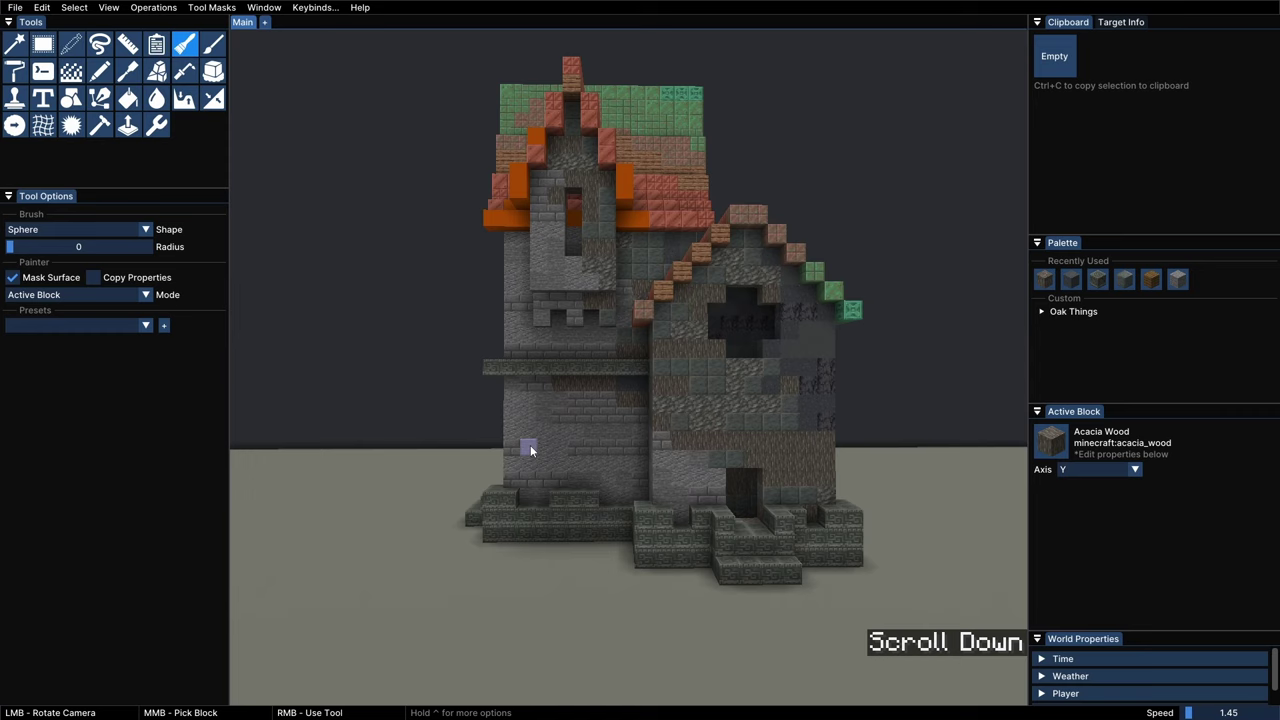
scroll(526, 442, "down", 2)
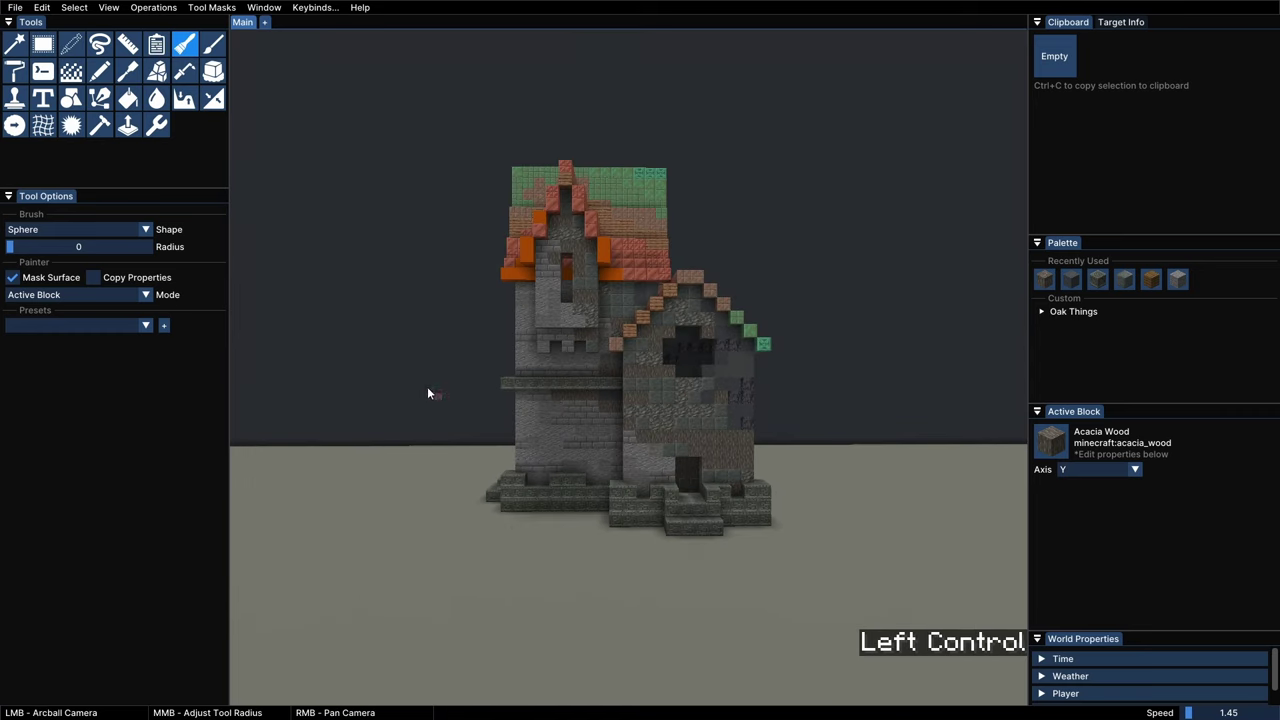
key("ctrl+z")
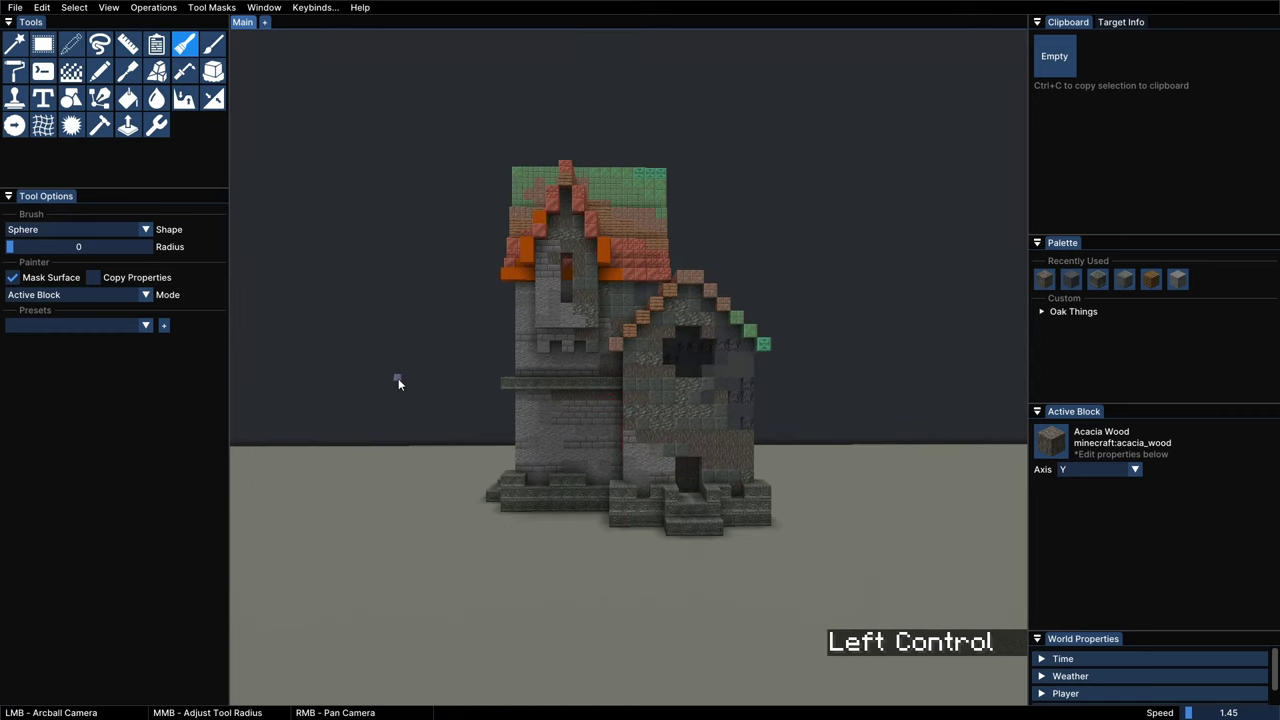
key("ctrl+z")
key("shift")
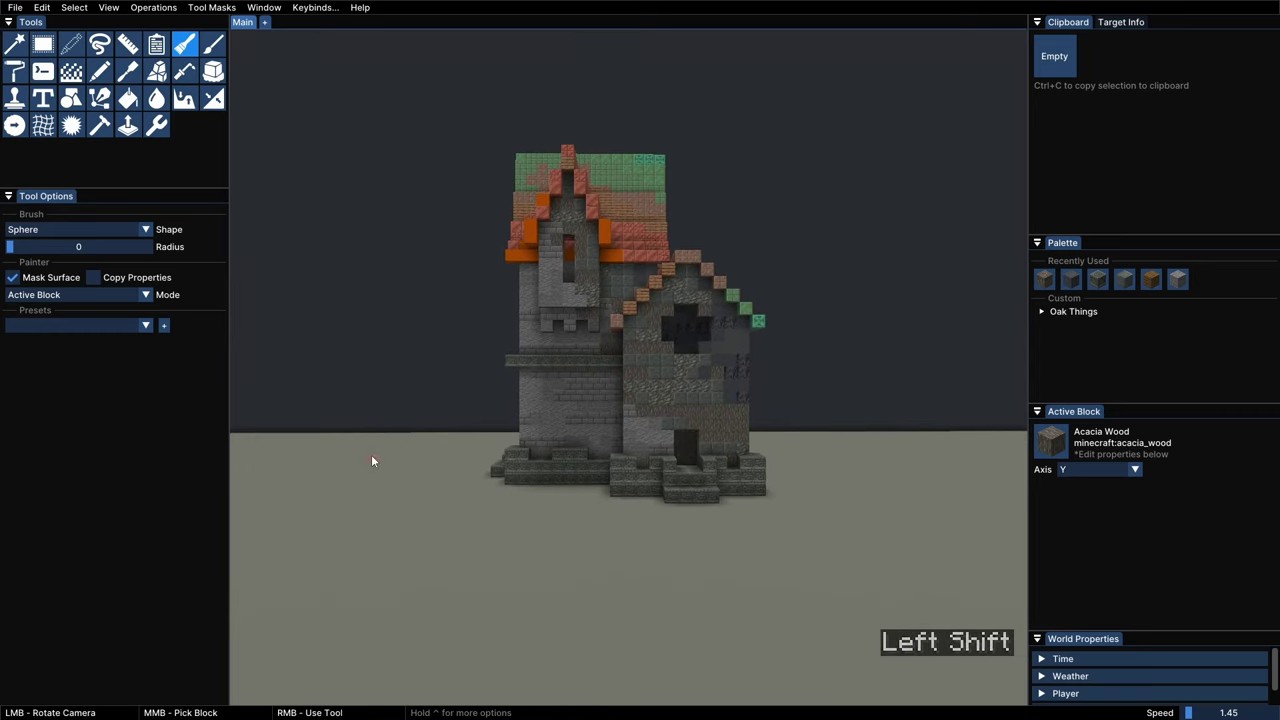
Sample polished tuff from the front house wall and paint a patch of it on the tower wall just below the chiseled tuff band
key("s")
scroll(600, 387, "up", 6)
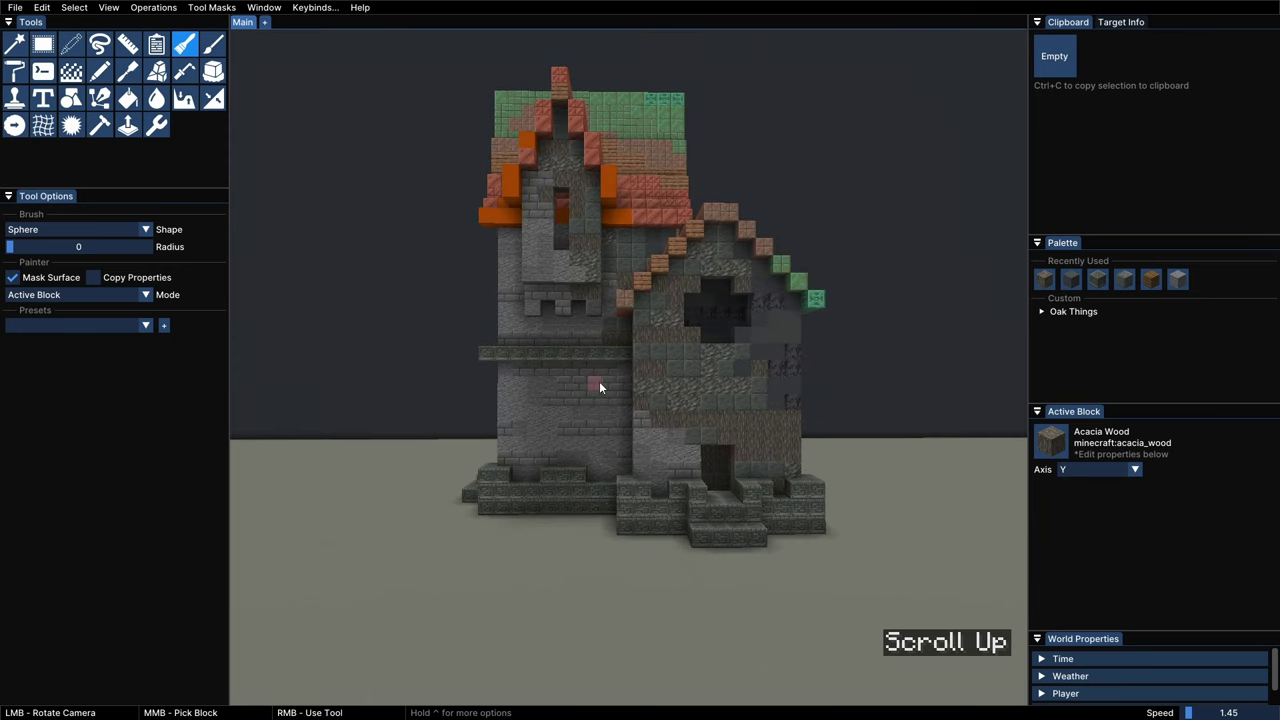
key("w")
middle_click(788, 407)
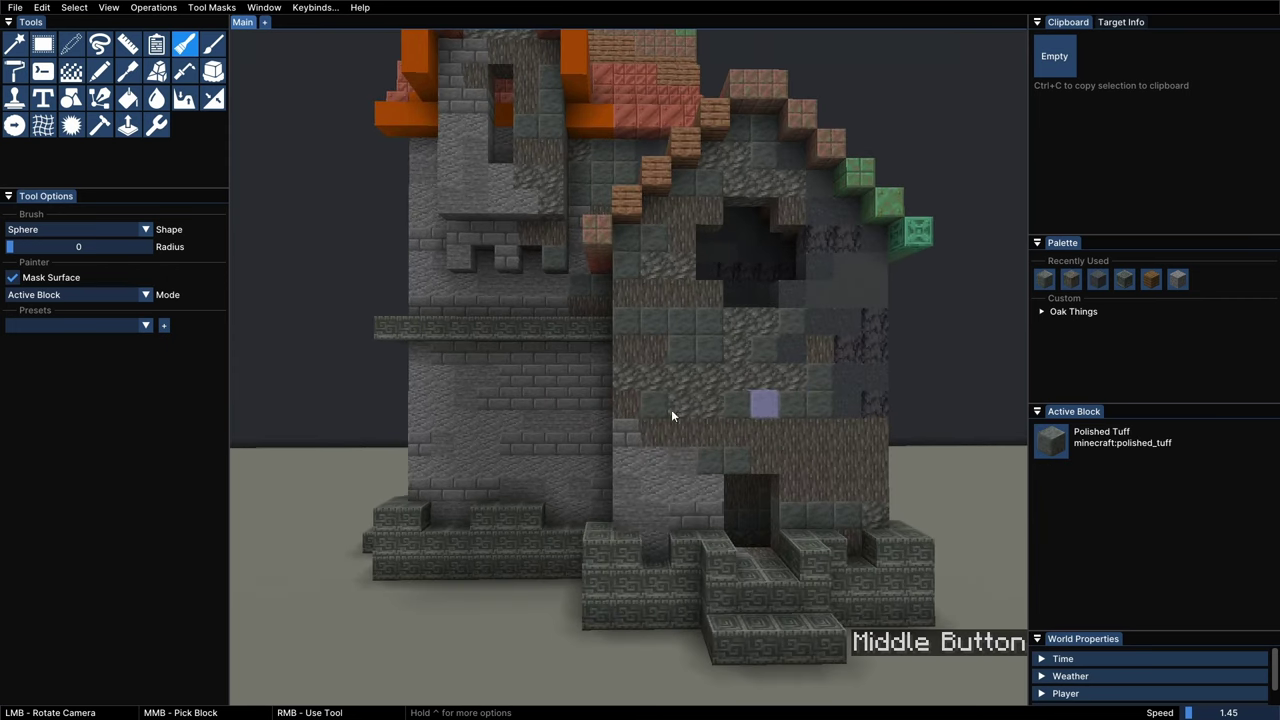
key("a")
right_click_drag(614, 357, 607, 404)
key("d")
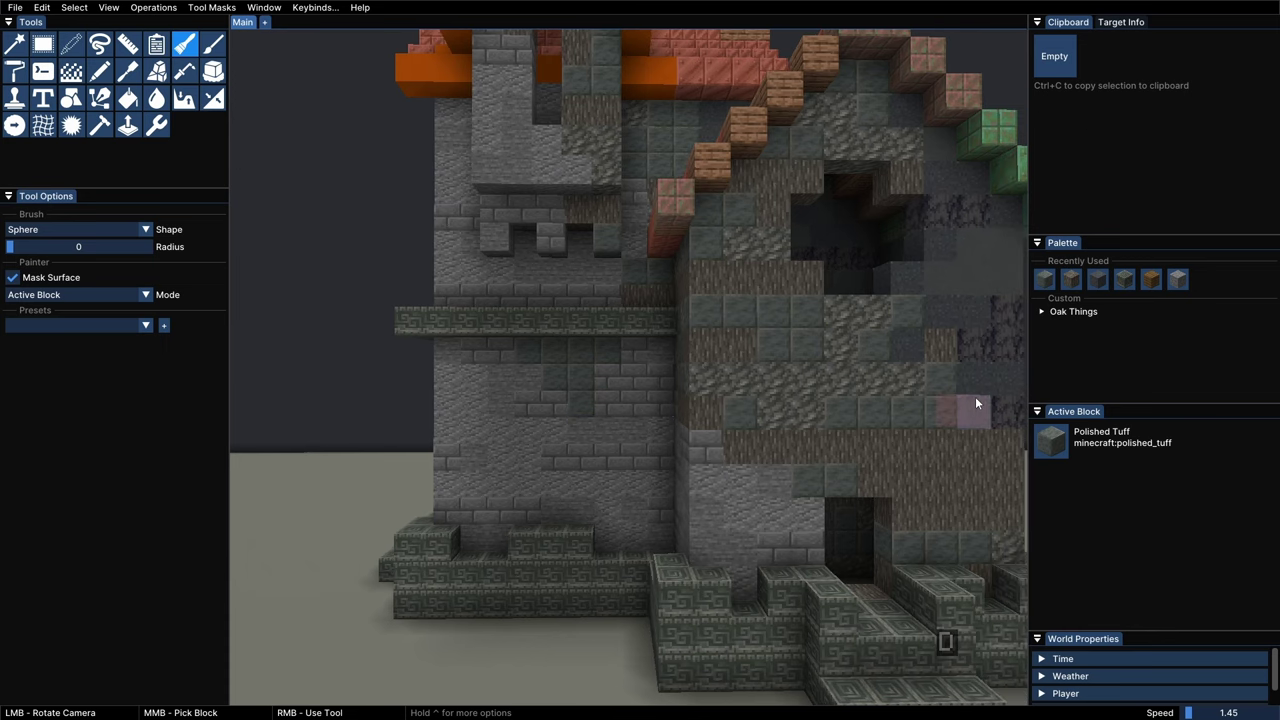
Sample acacia wood from the front wall and paint accents on the tower wall just below the tuff band and between the corbels above it
middle_click(922, 466)
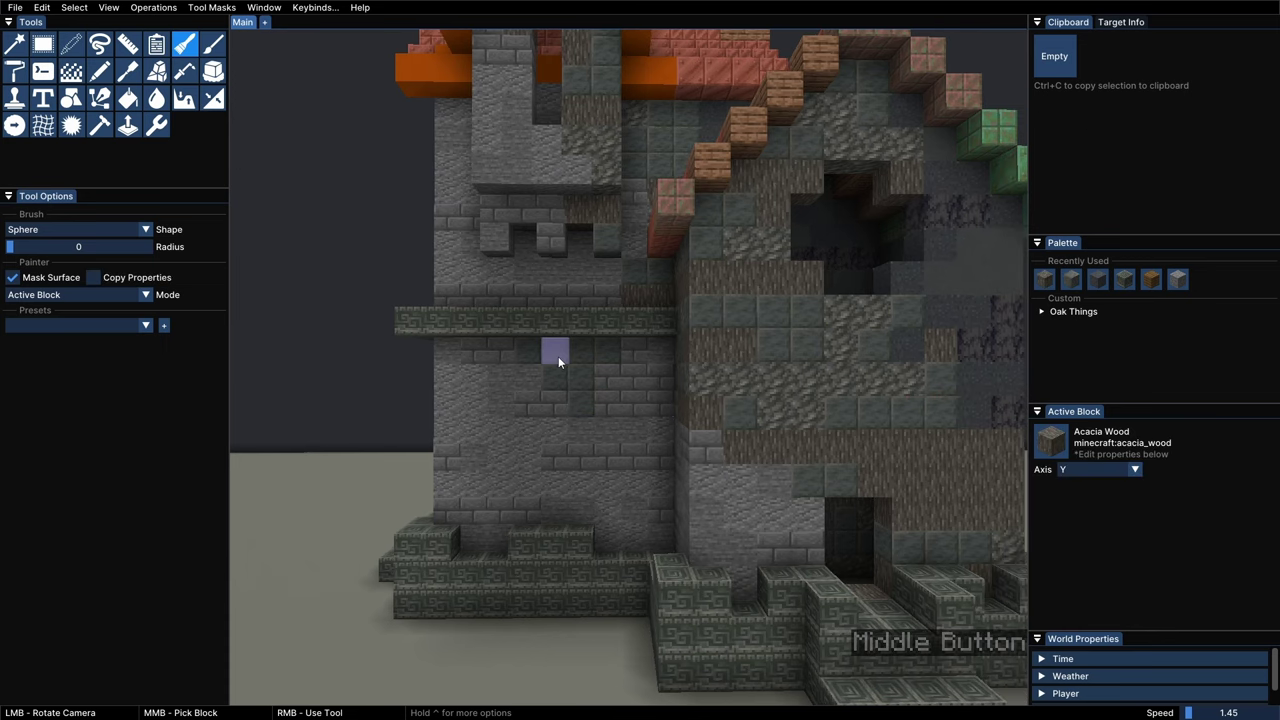
right_click_drag(559, 355, 581, 350)
key("s")
key("w")
key("a")
right_click_drag(550, 246, 552, 268)
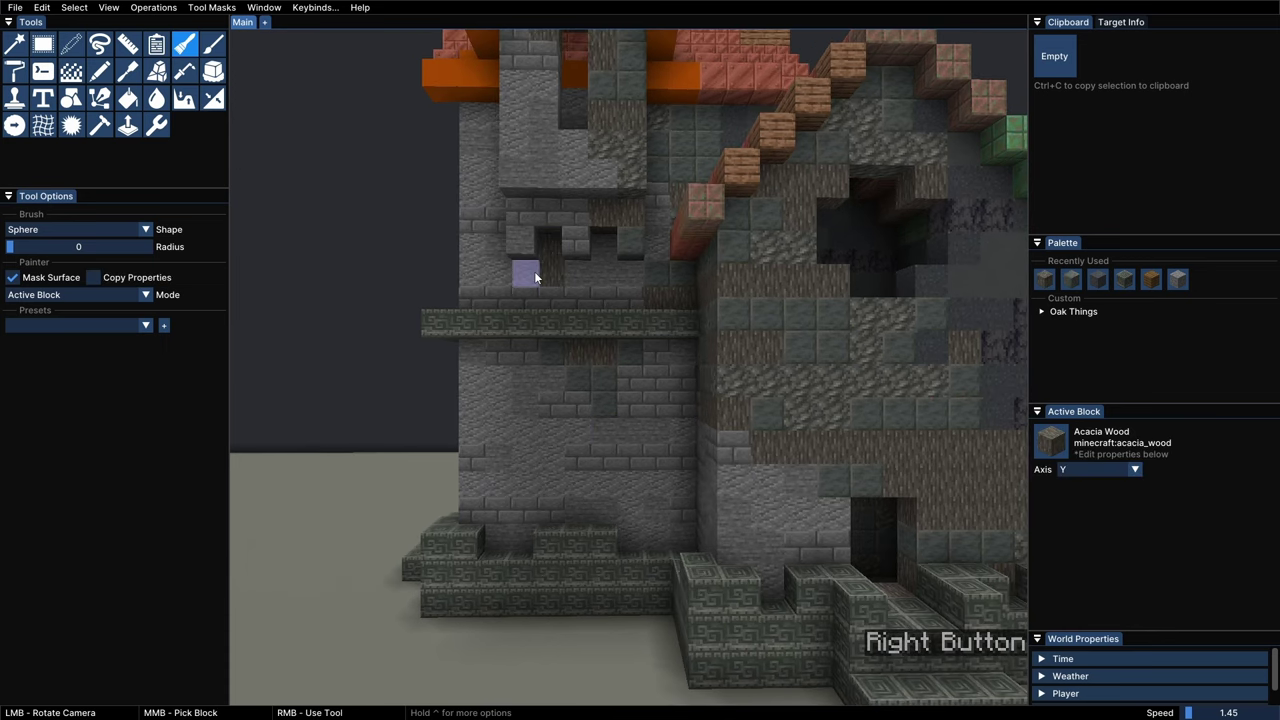
middle_click(640, 231)
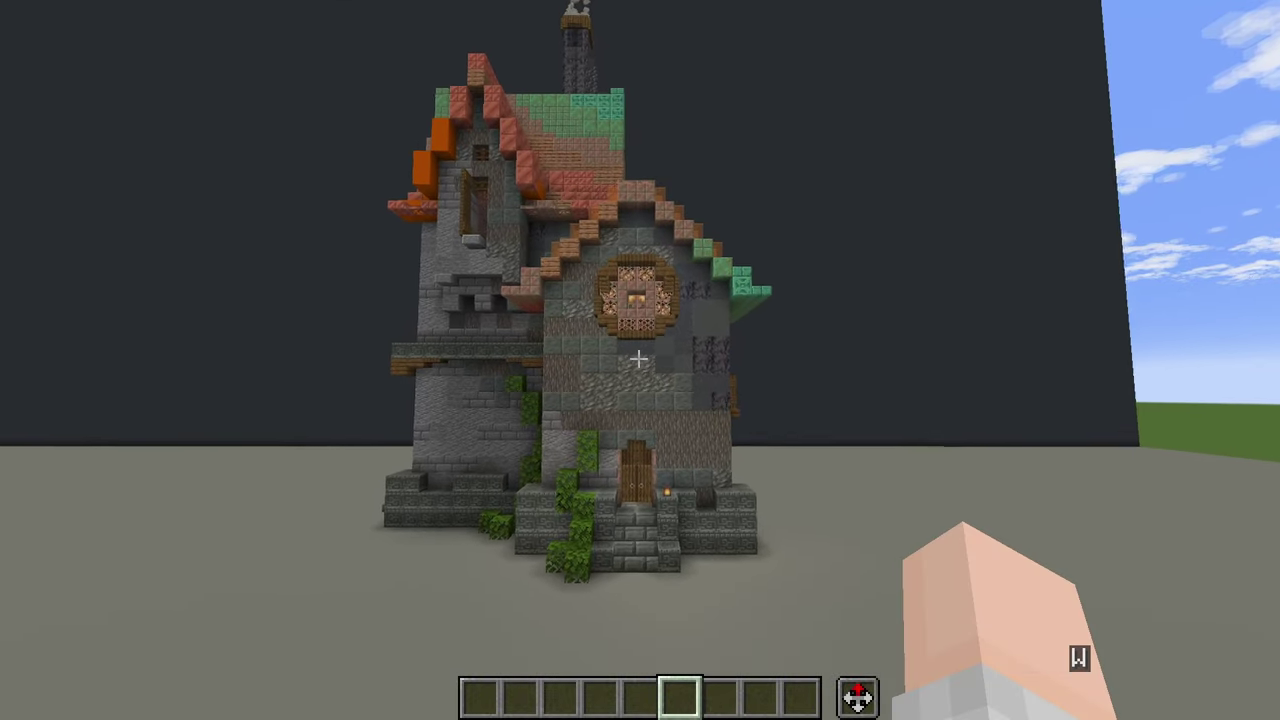
Inspect the finished, decorated house from the front, including the tower wall texturing, the copper gradient roof and the smoking chimney
key("w")
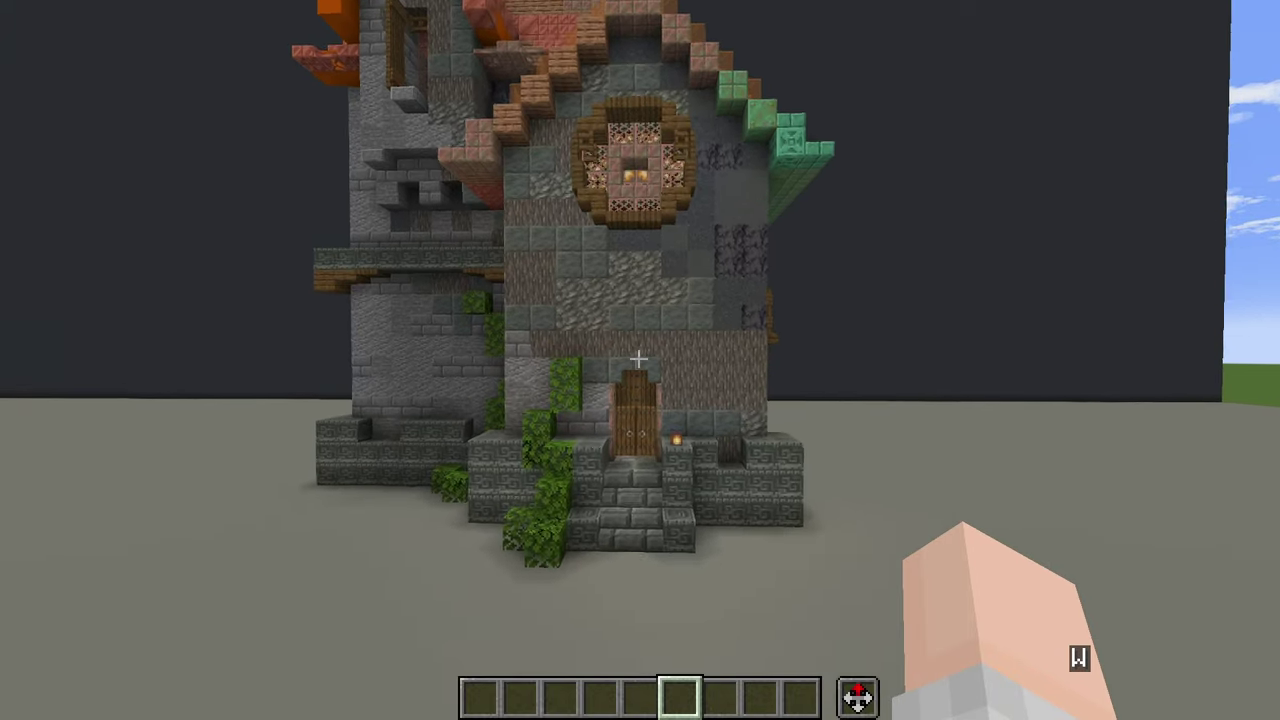
key("a+space")
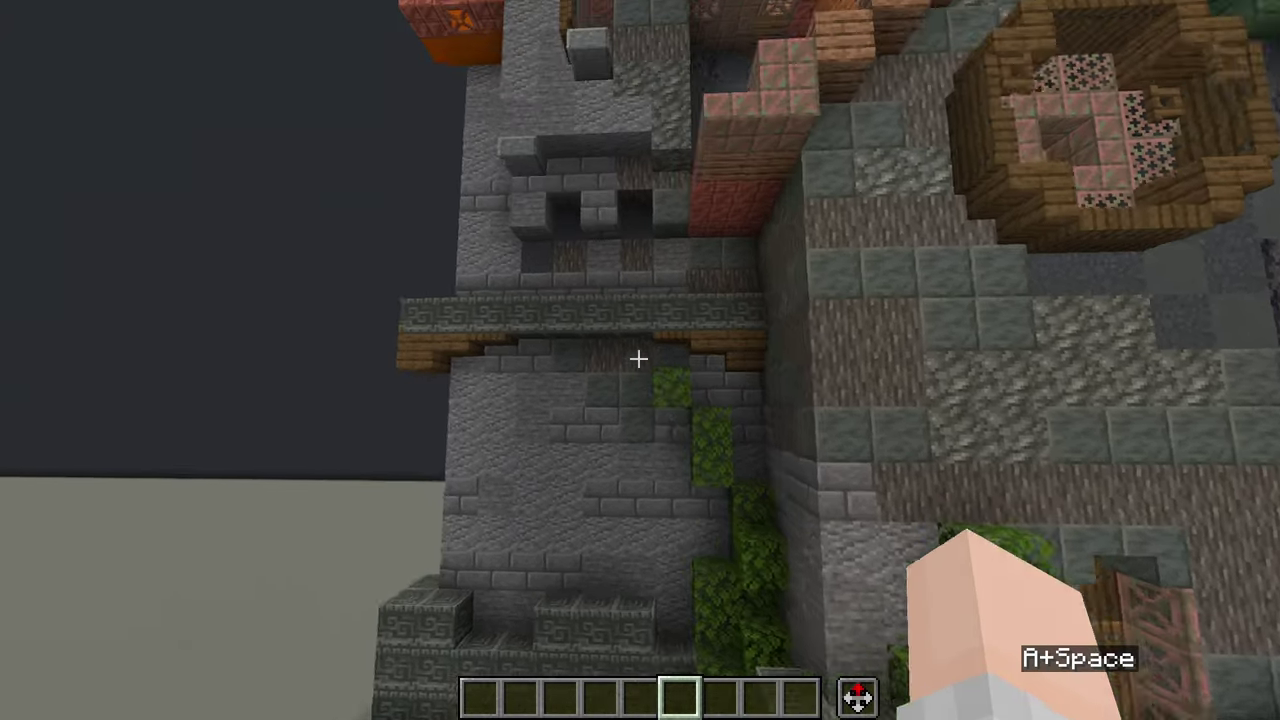
key("space")
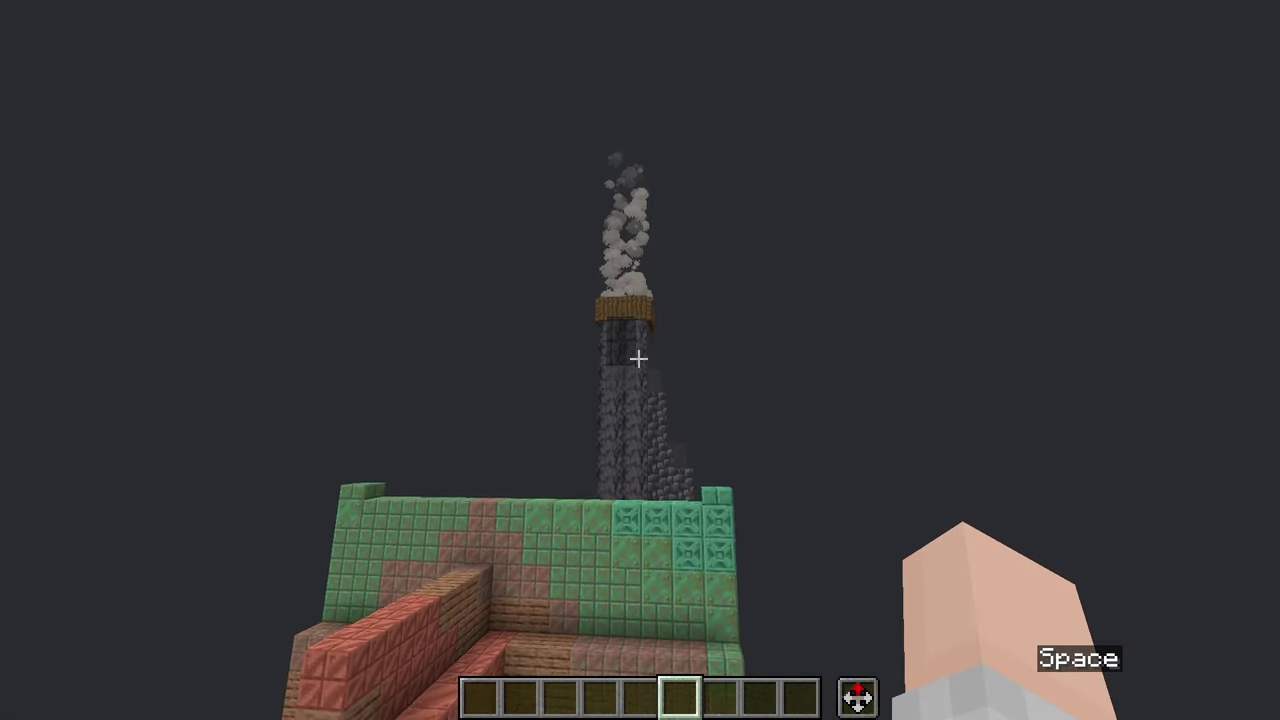
key("s+shift")
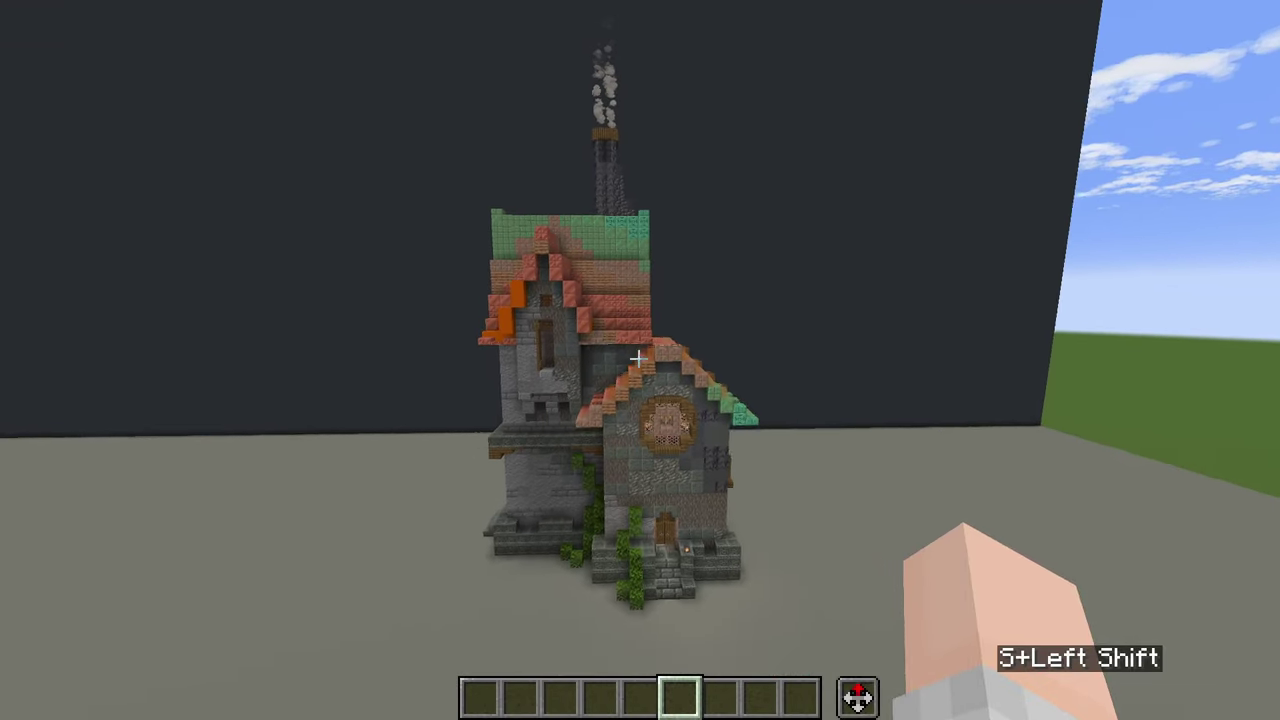
Fly around the plain, untextured house and along the row of textured variants to compare their walls and roofs
left_click(638, 358)
key("shift+w")
key("d")
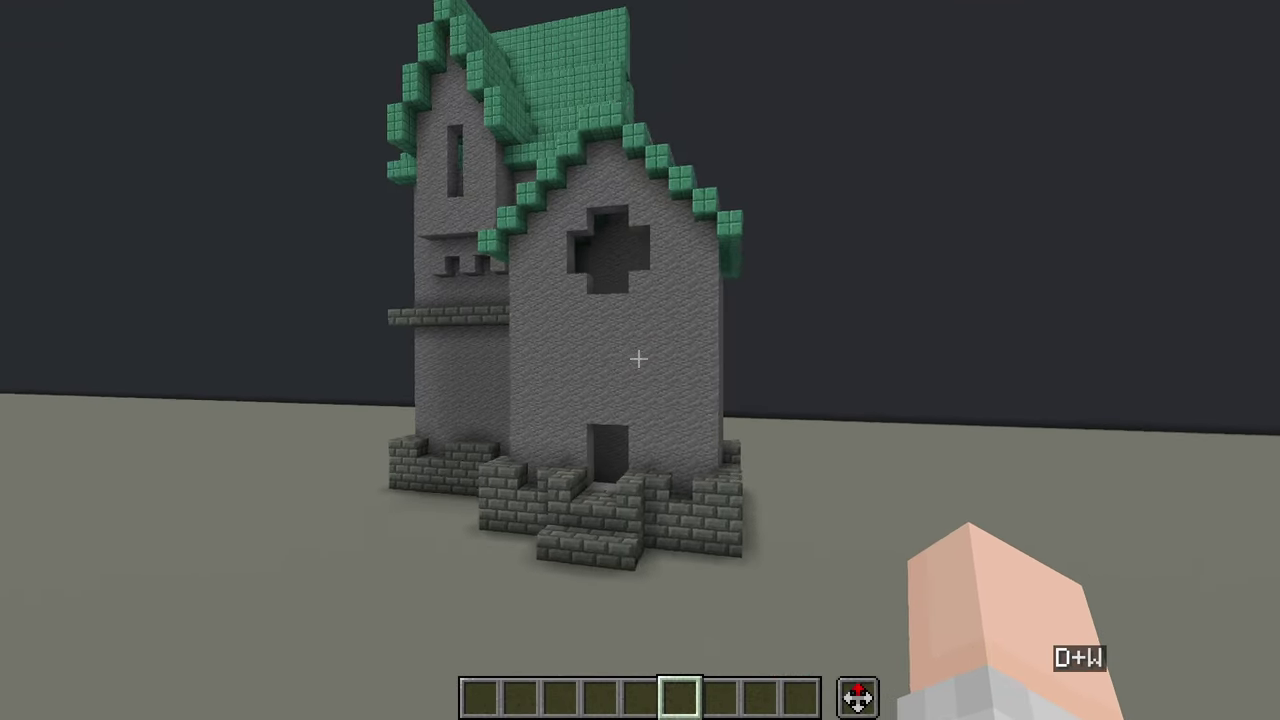
key("d+w")
left_click(638, 358)
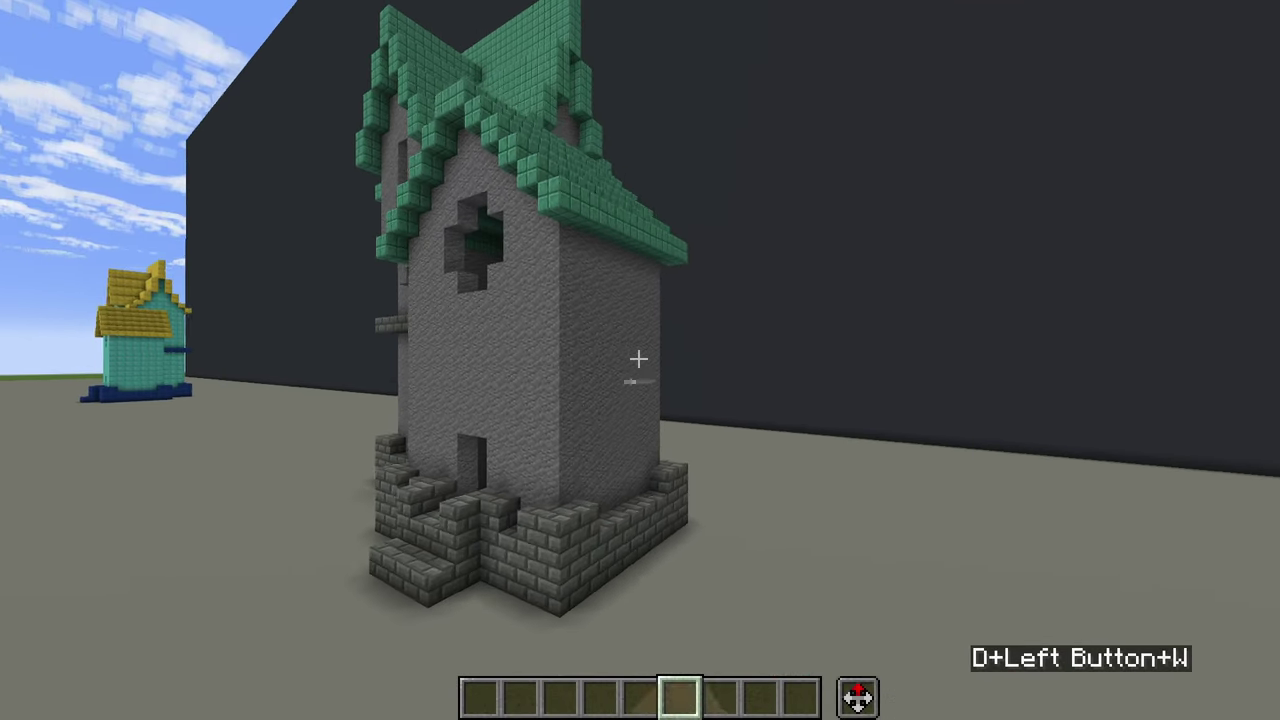
key("a")
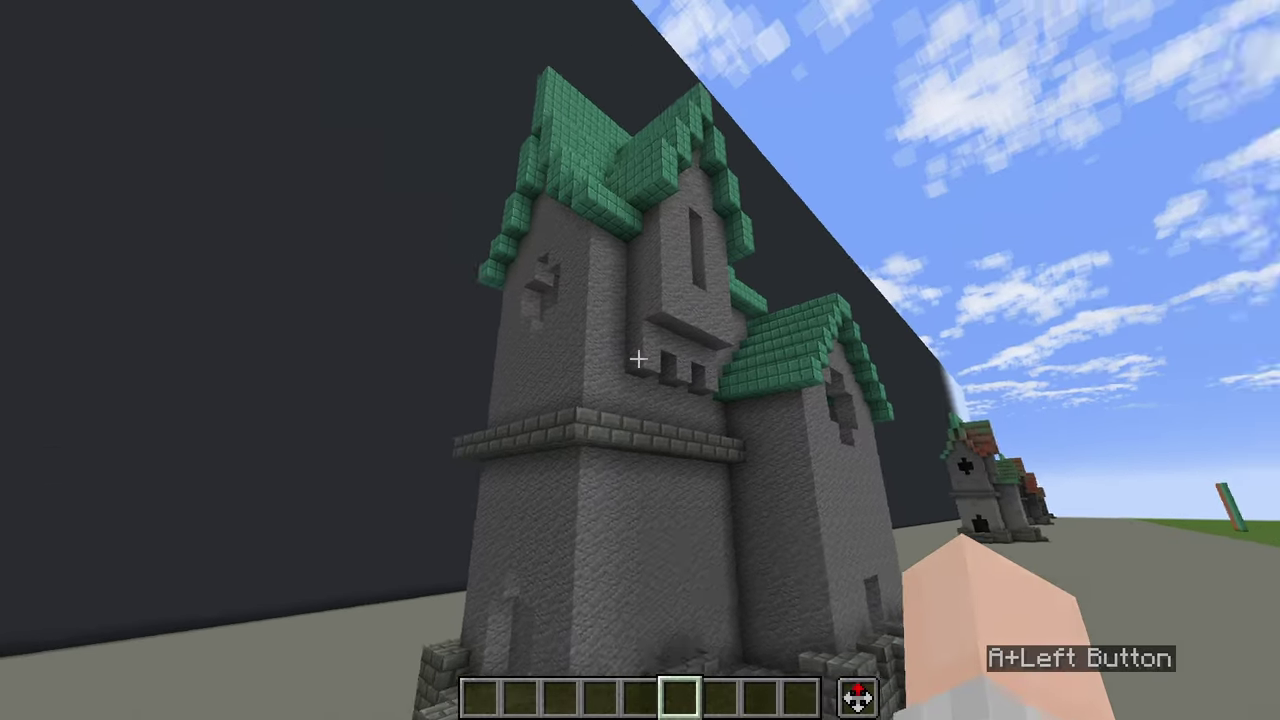
key("ctrl+d")
key("w")
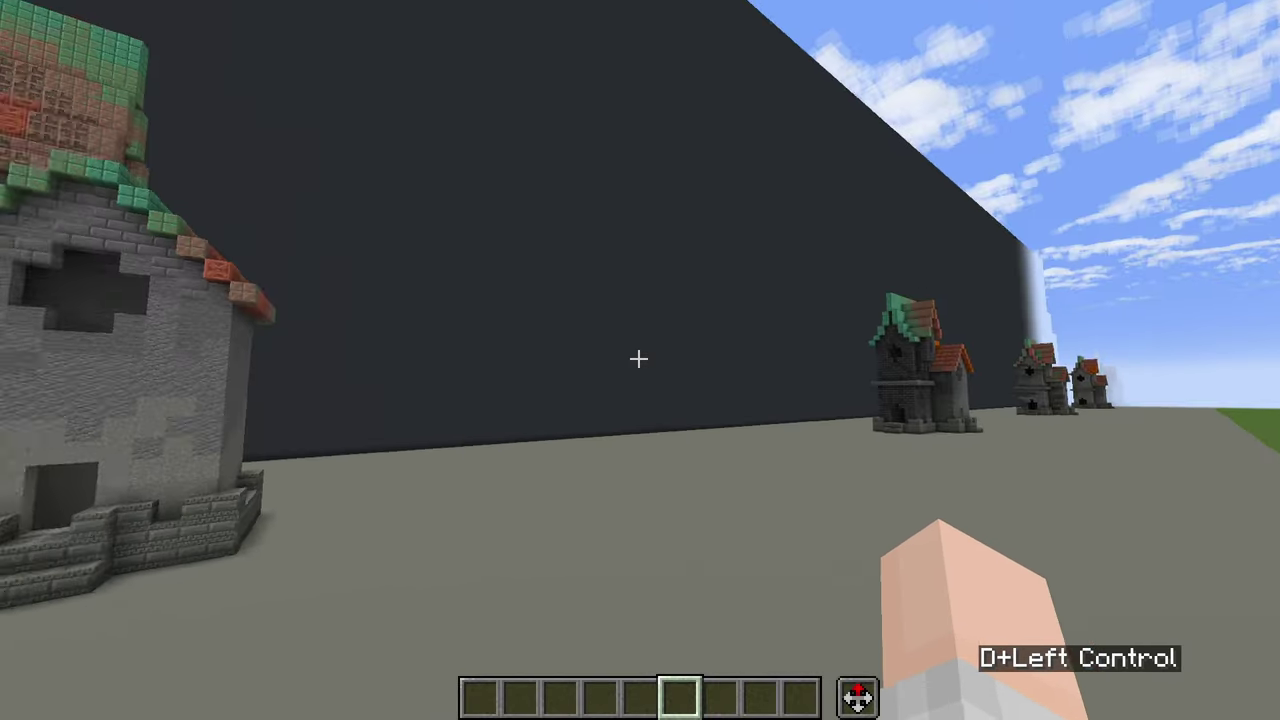
left_click(638, 358)
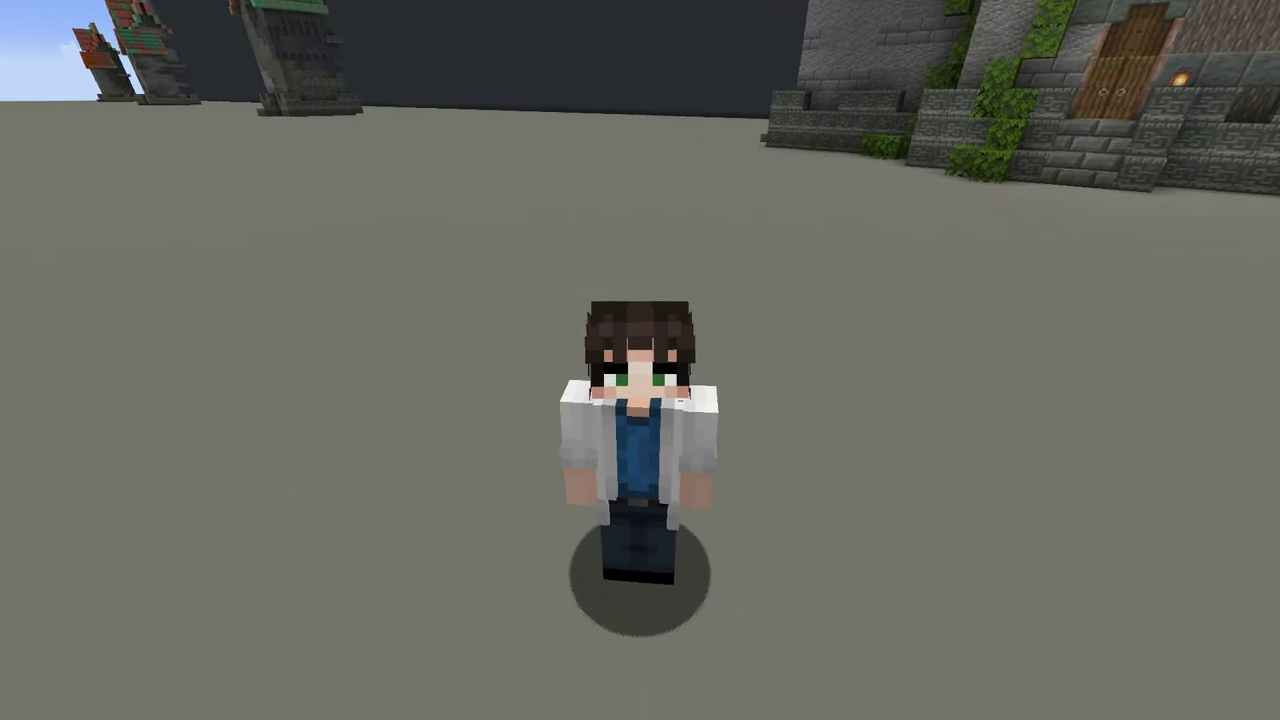
key("z")
key("c")
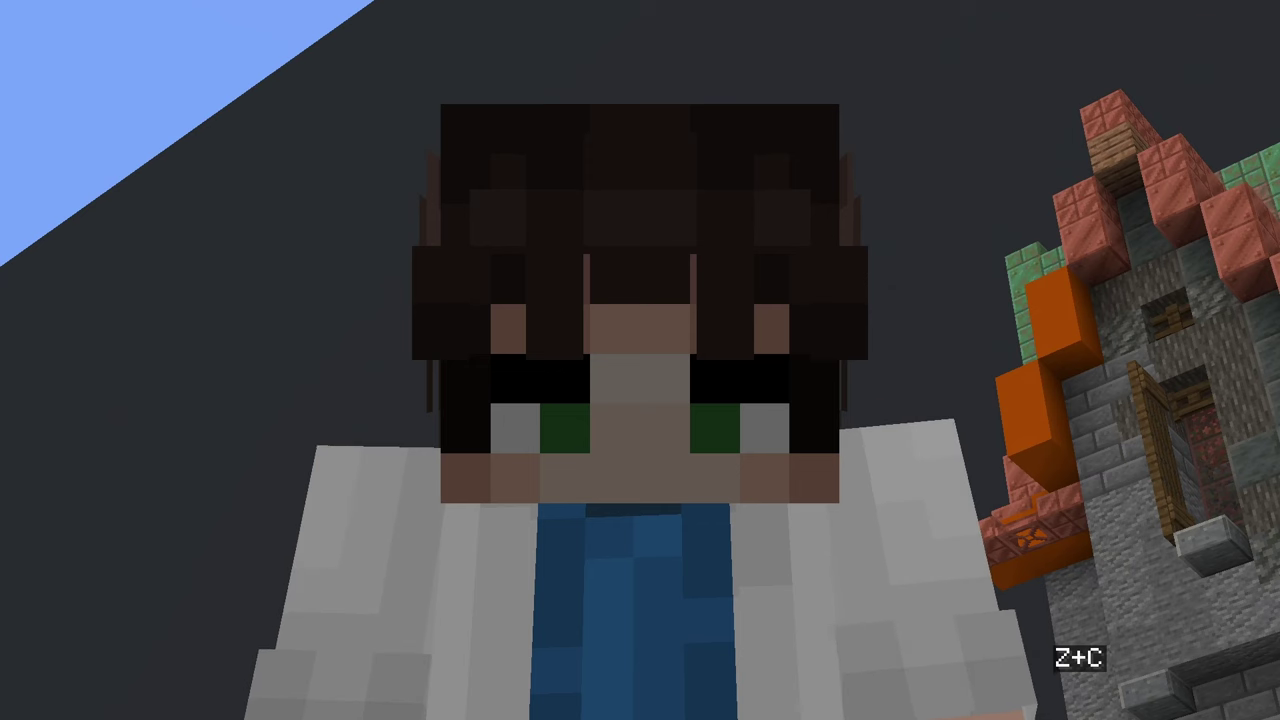